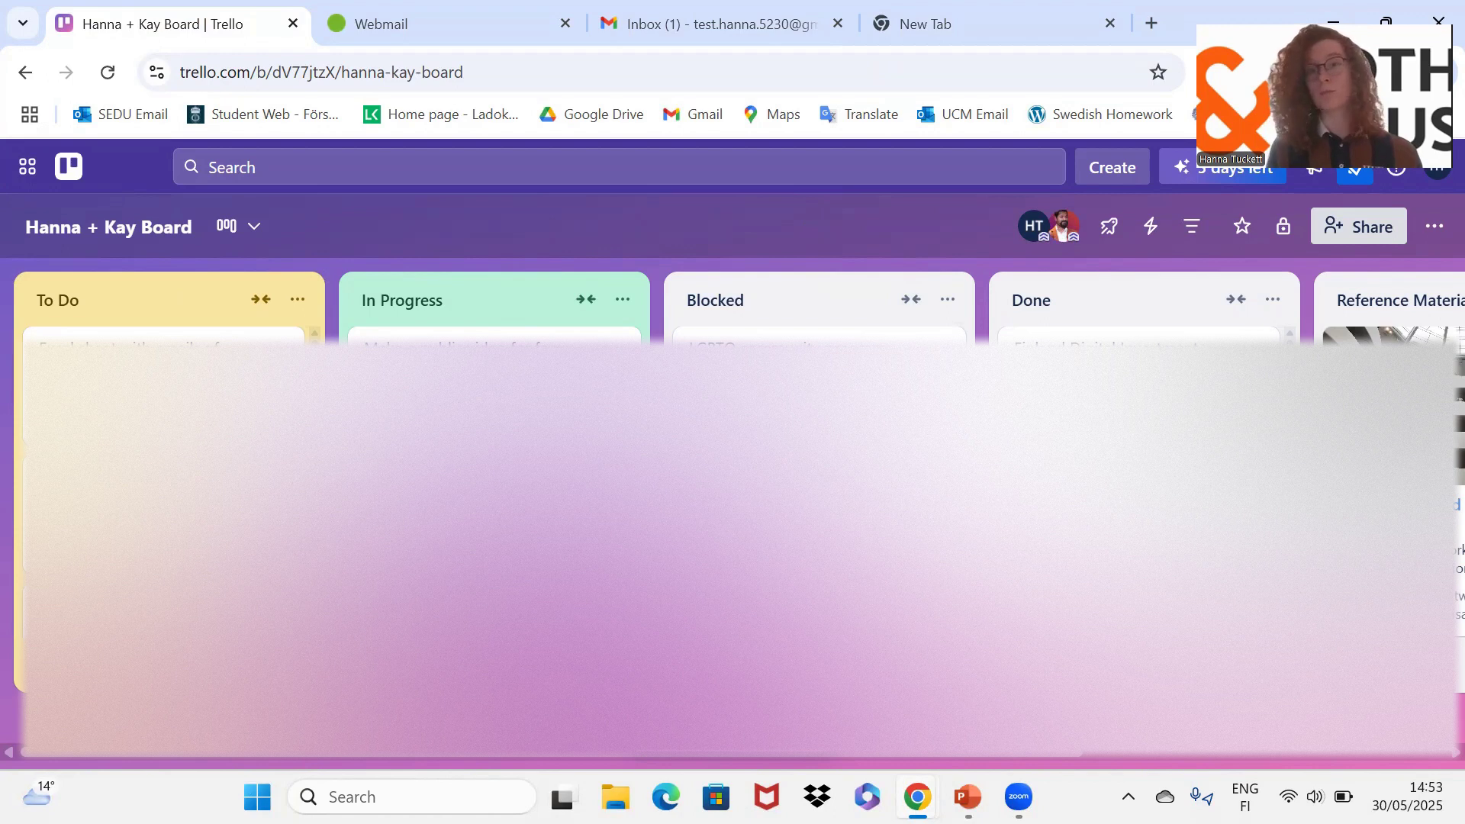
Step: Switch from the Trello board to the blank New Tab showing Google search
click(1050, 34)
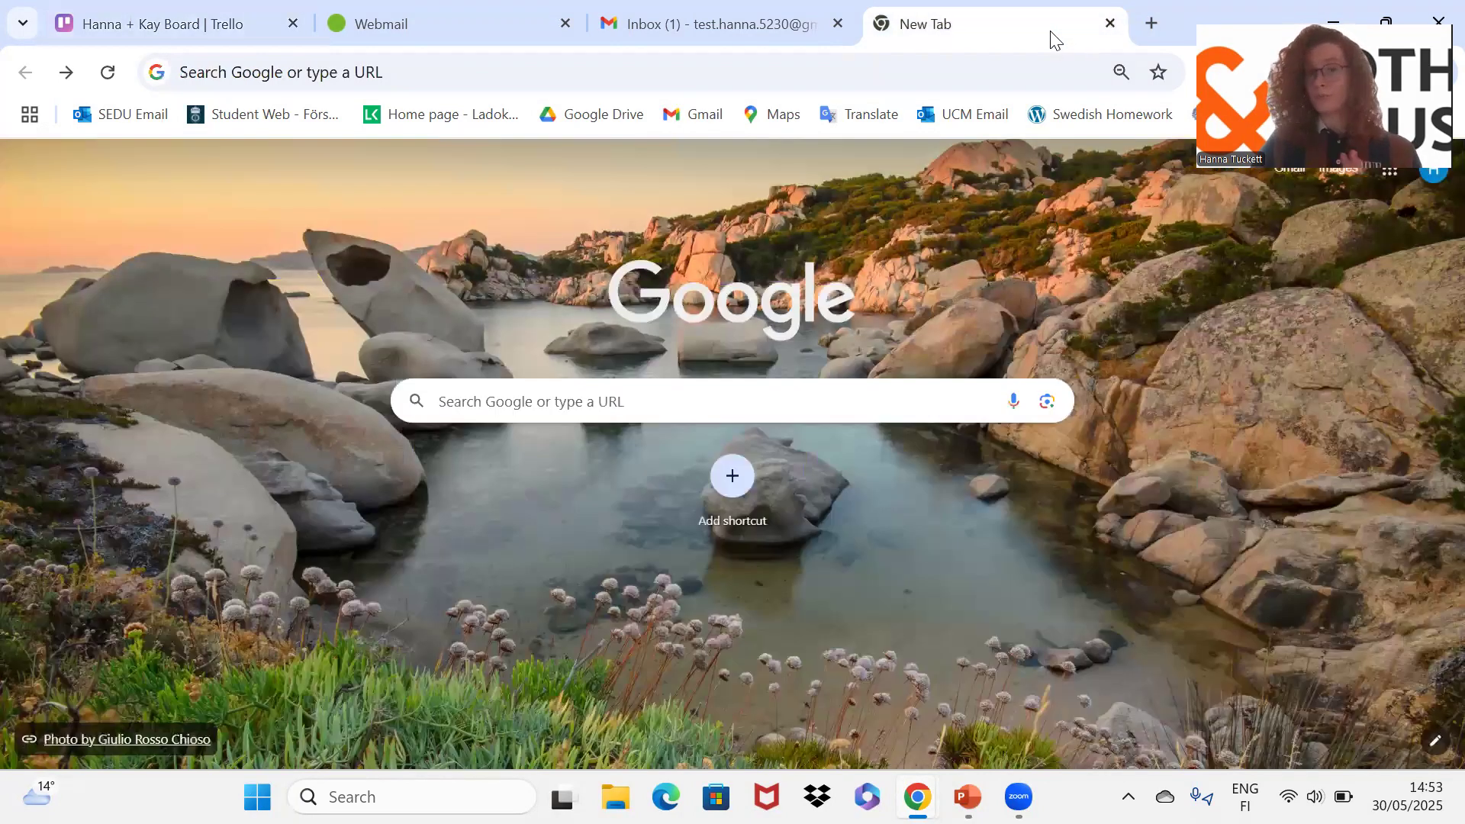
Step: Search Google for 'create trello account' and open Trello's sign-up page
click(351, 69)
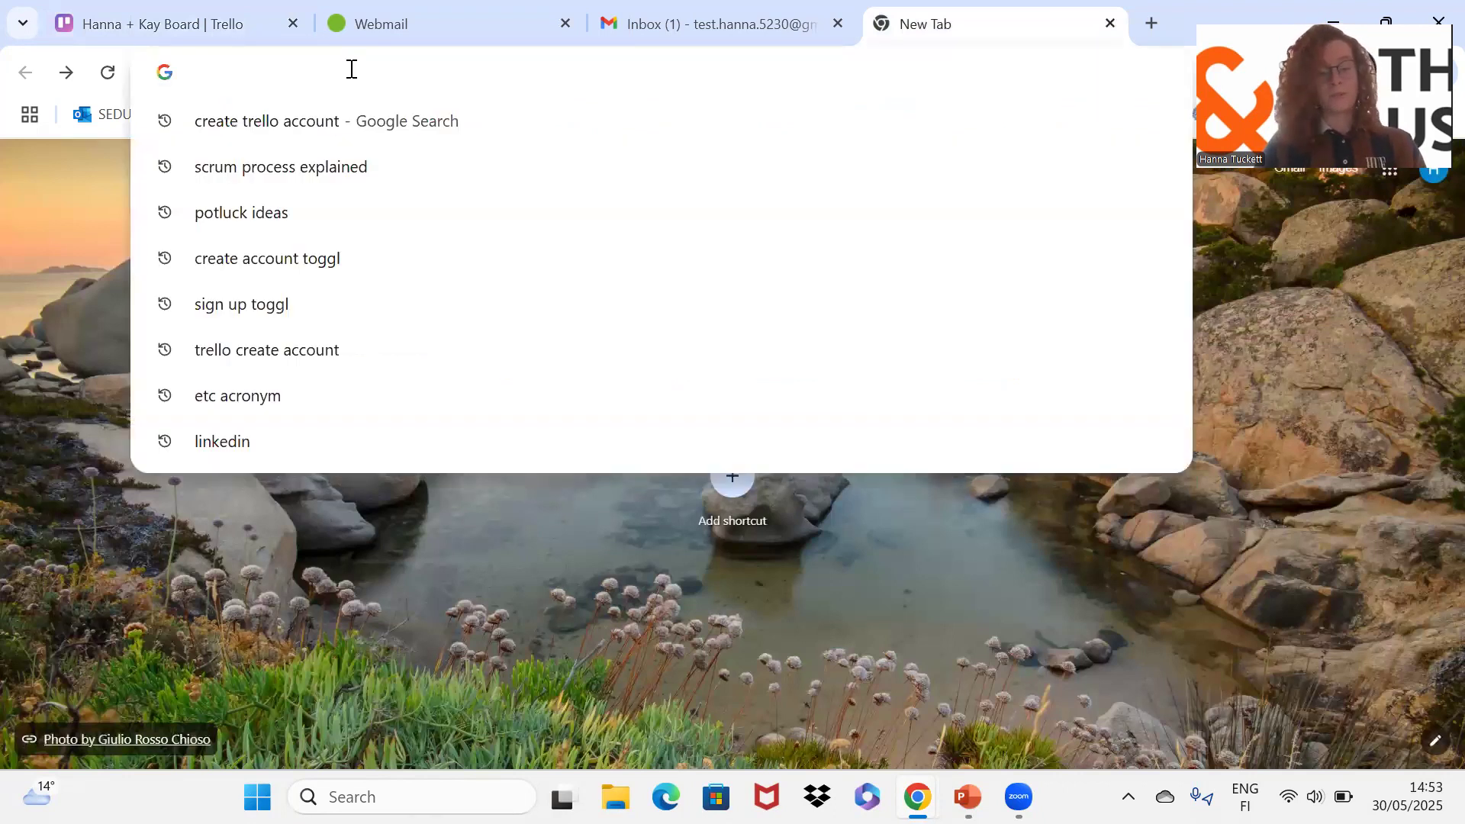
text(C)
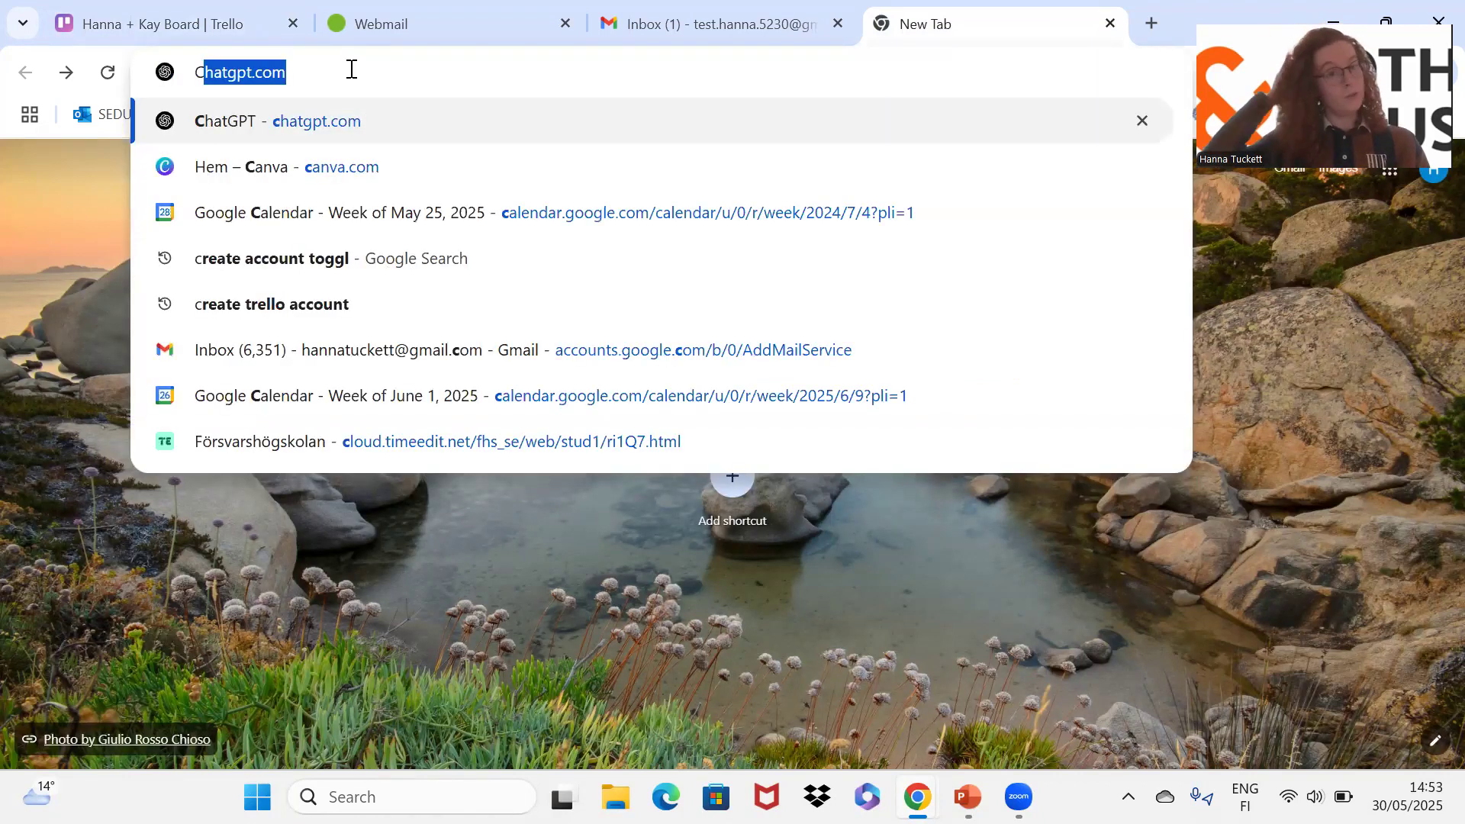
text(reate)
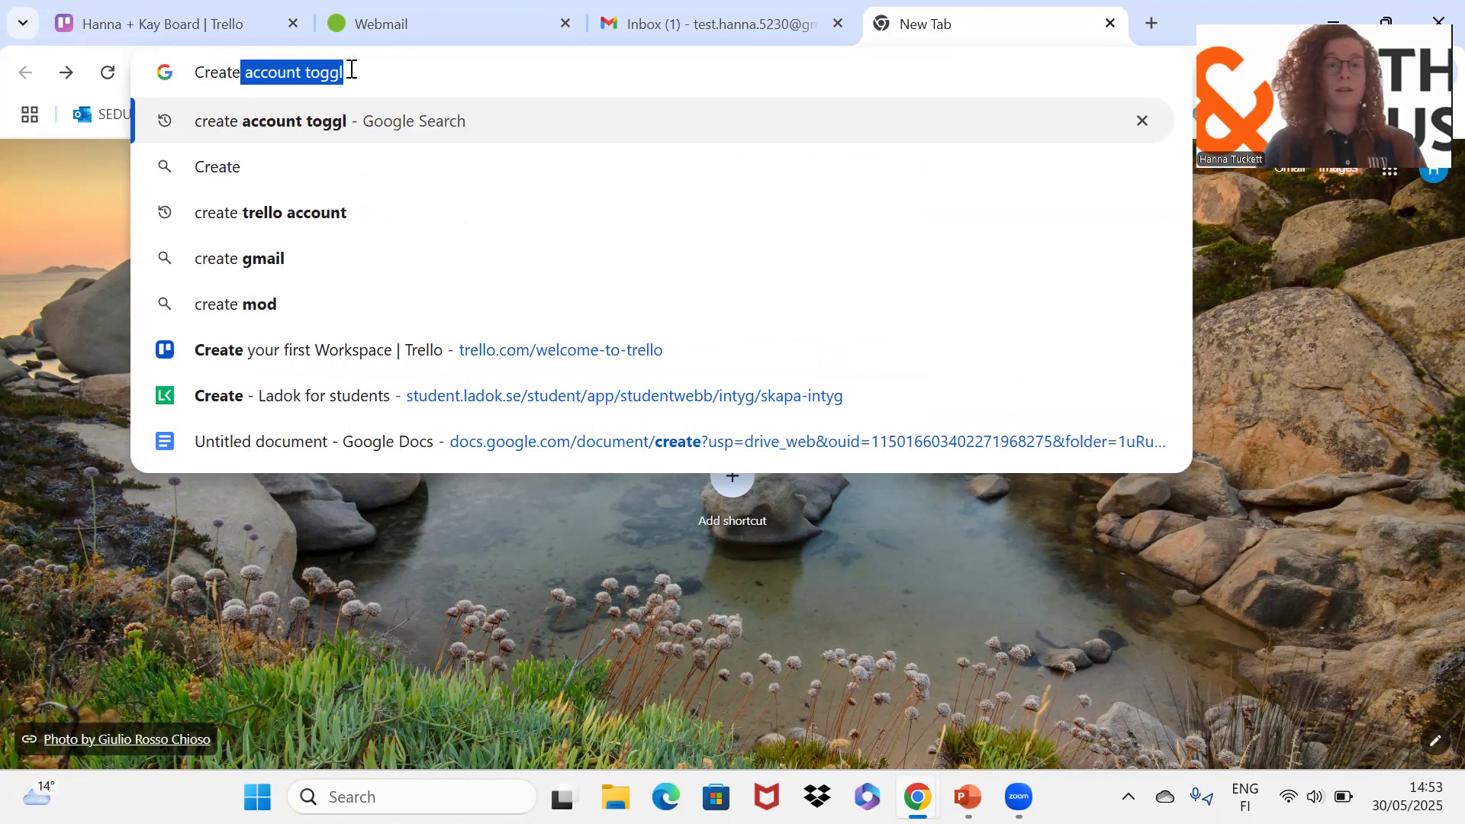
key(Down)
key(Down)
key(Return)
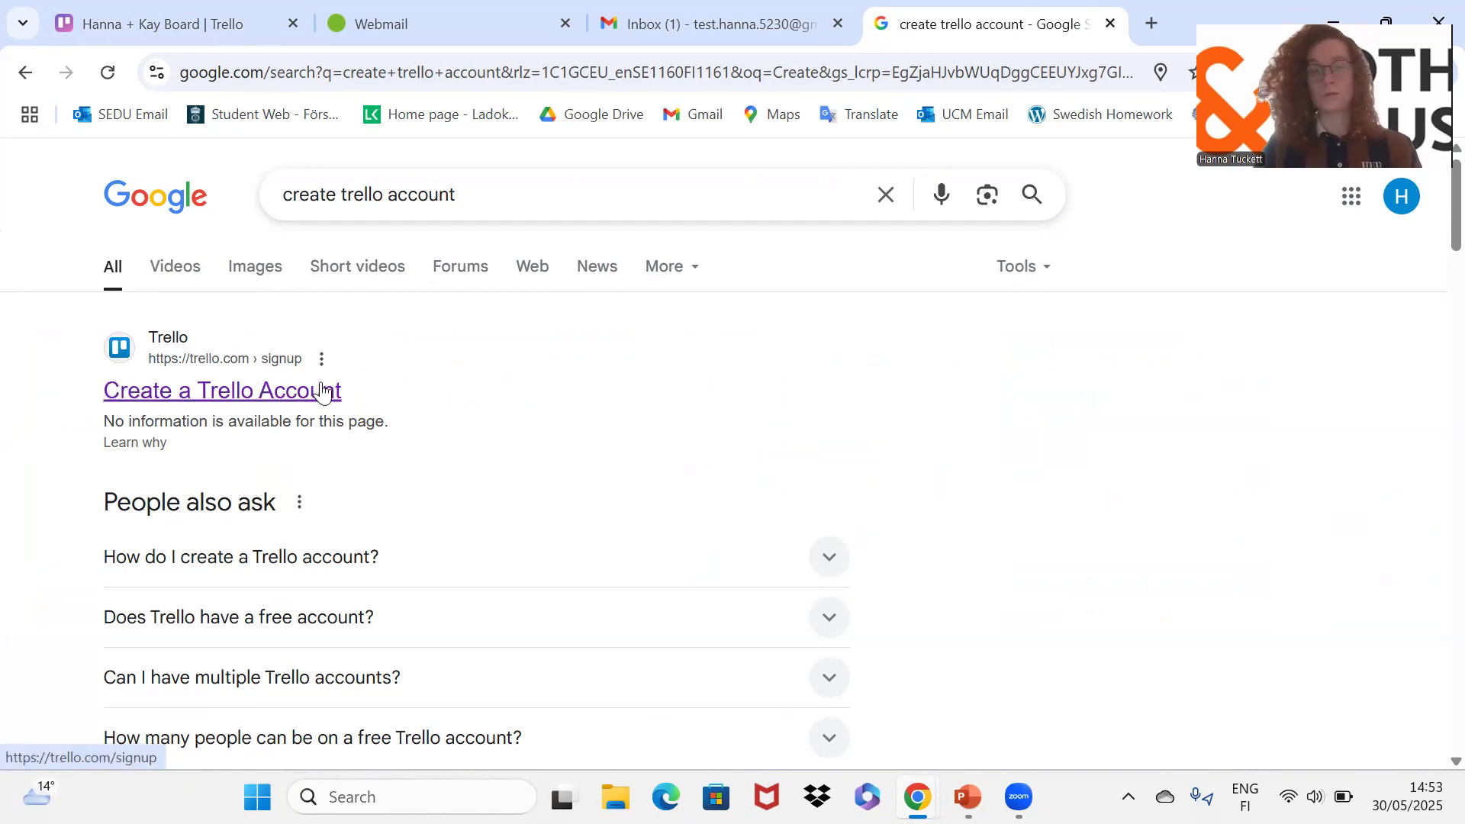
click(240, 392)
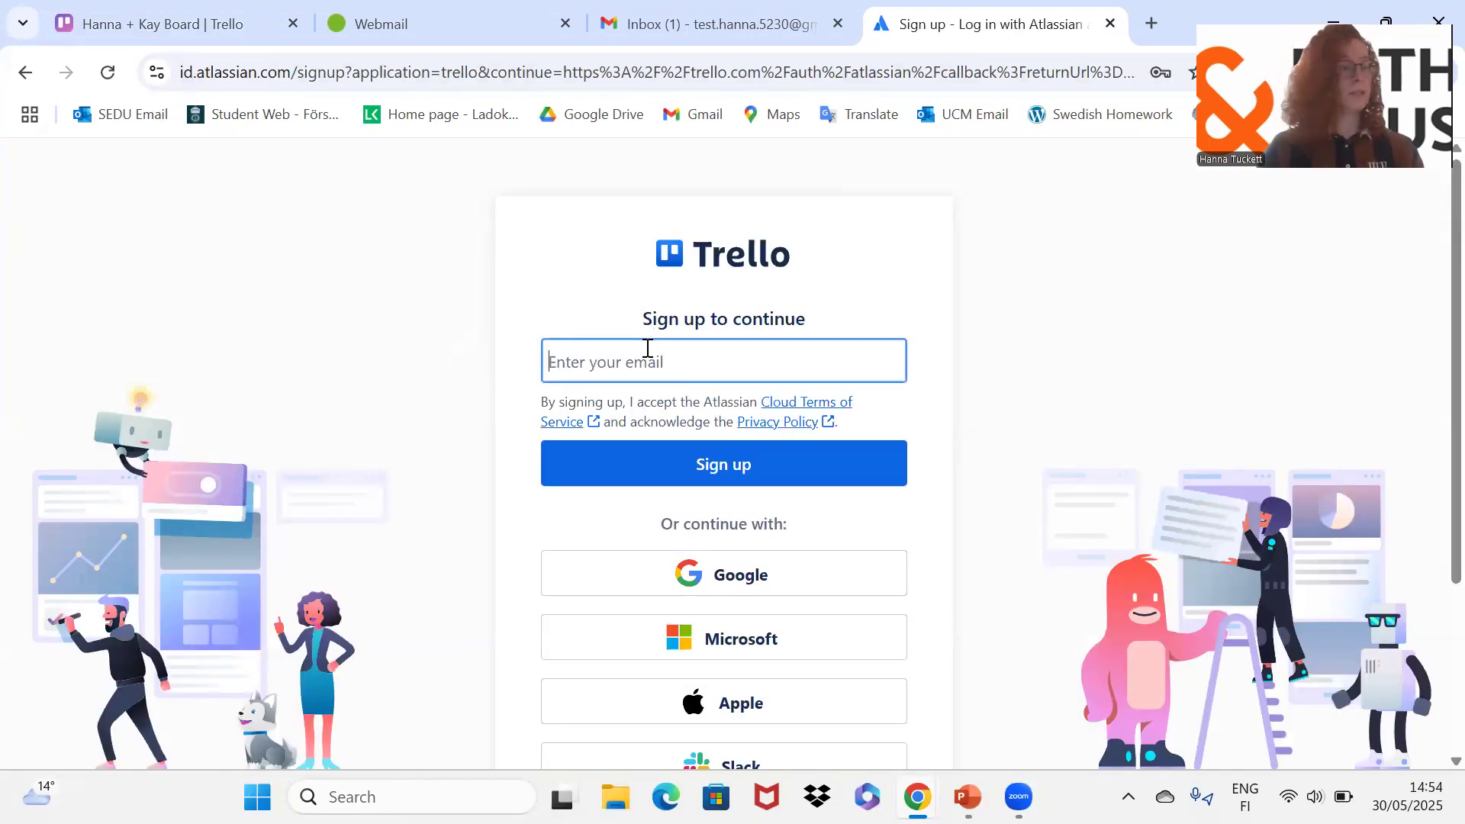
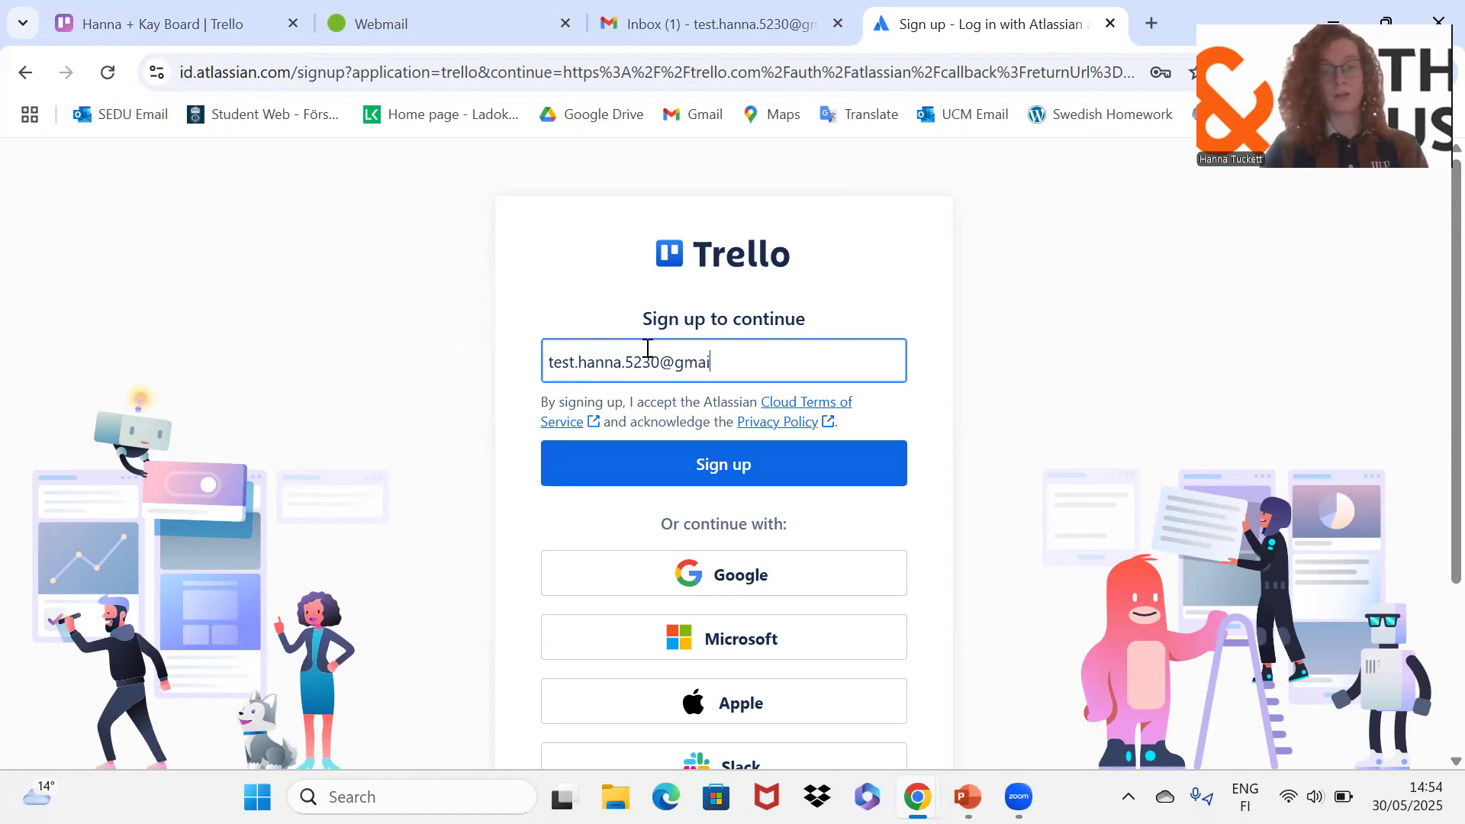
Step: Enter the new account's email address on Trello's sign-up page and submit it
click(686, 479)
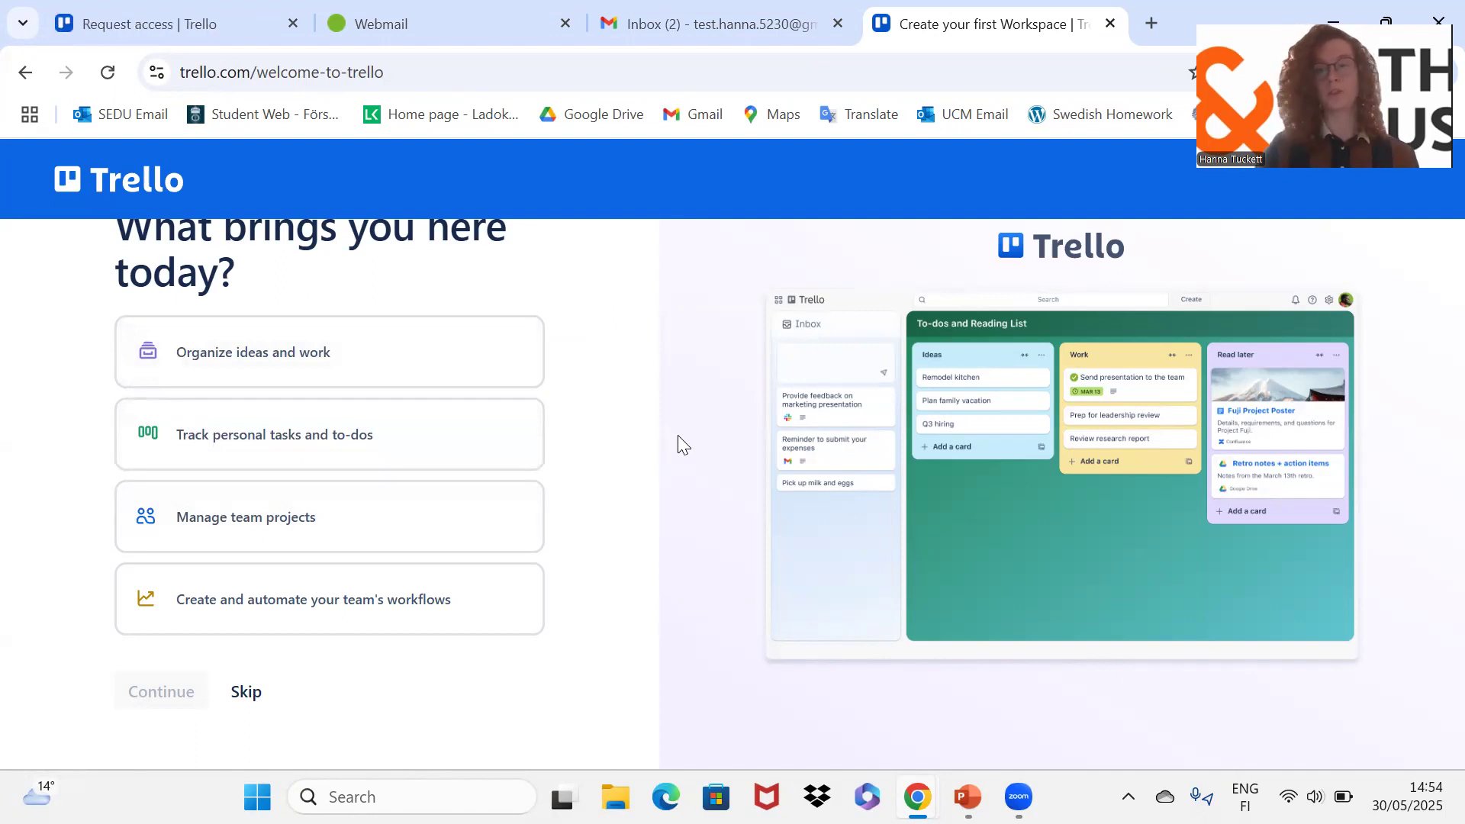
Step: Skip the 'What brings you here' question and continue through the Inbox, to-do, apps and board intros
click(245, 694)
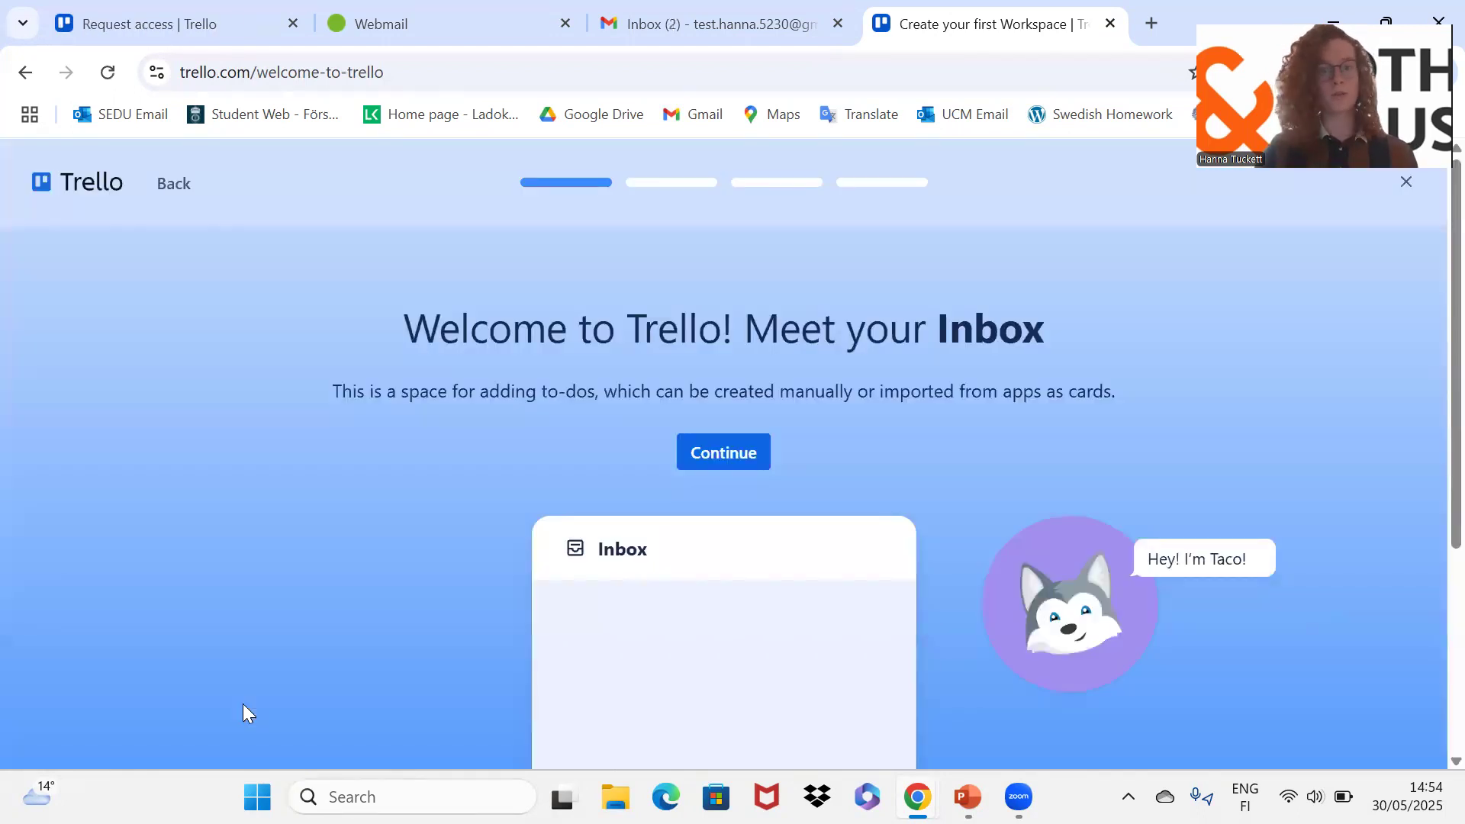
click(731, 453)
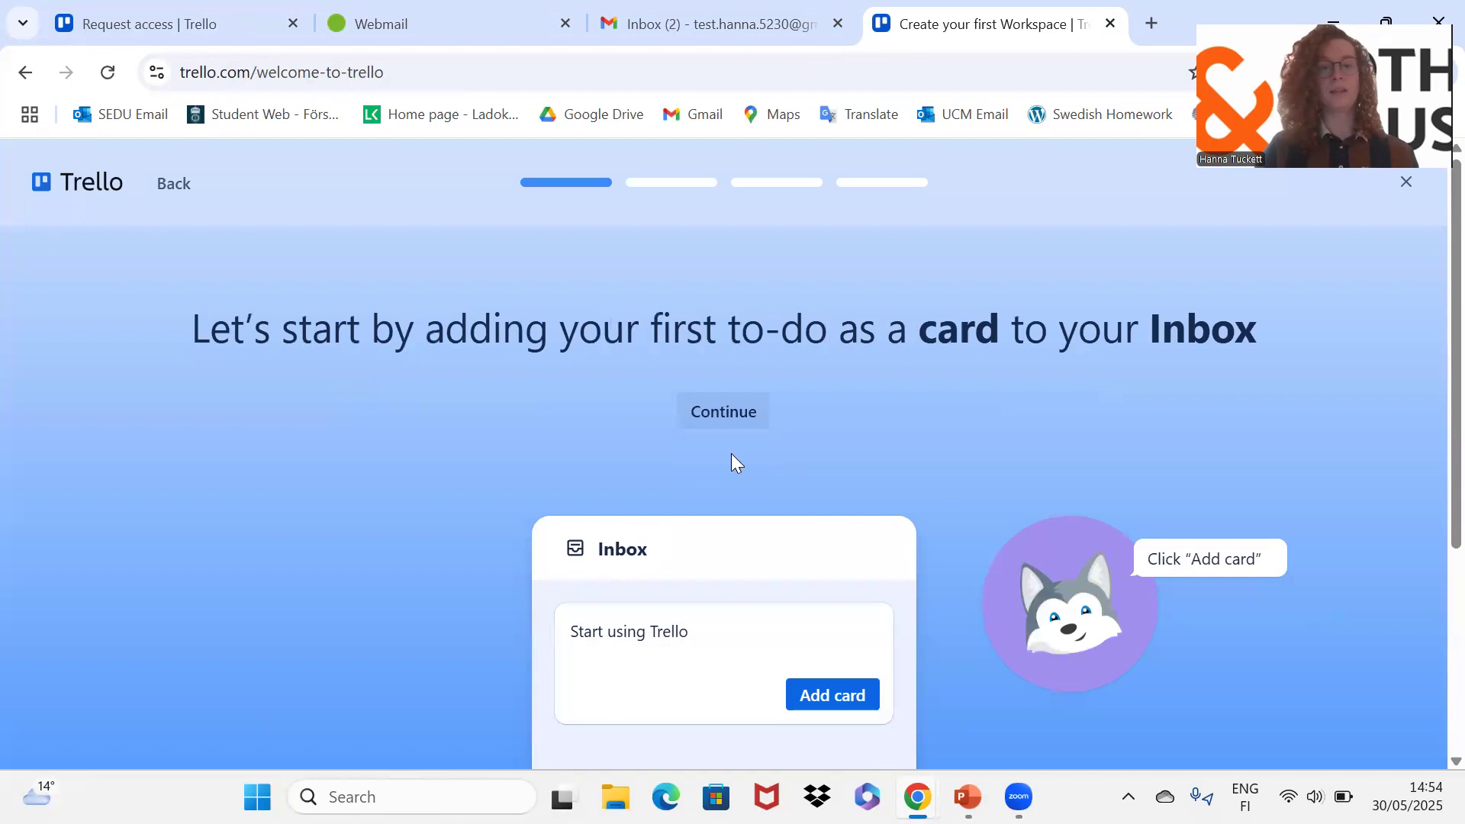
click(749, 412)
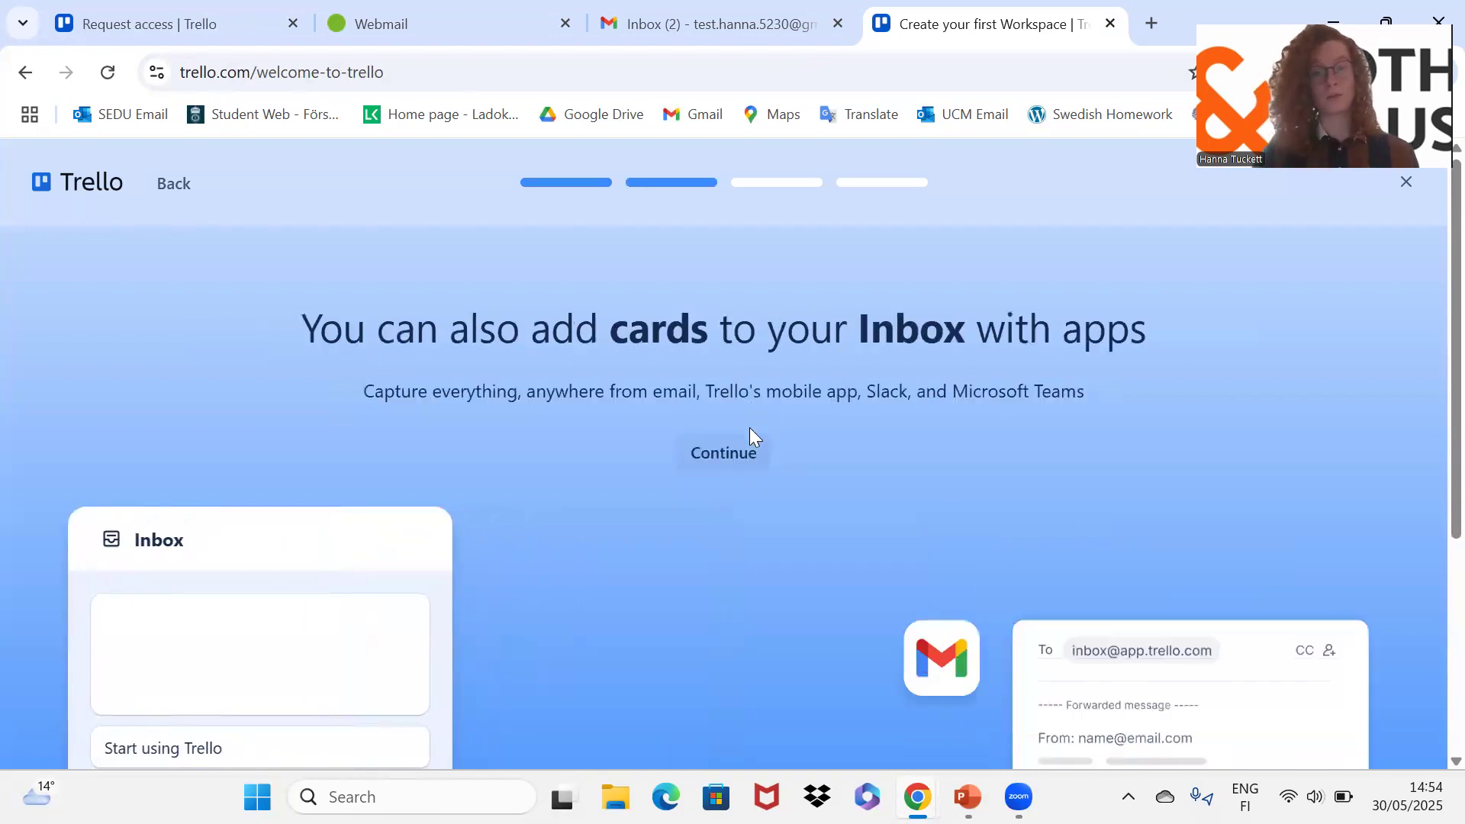
click(748, 453)
click(750, 453)
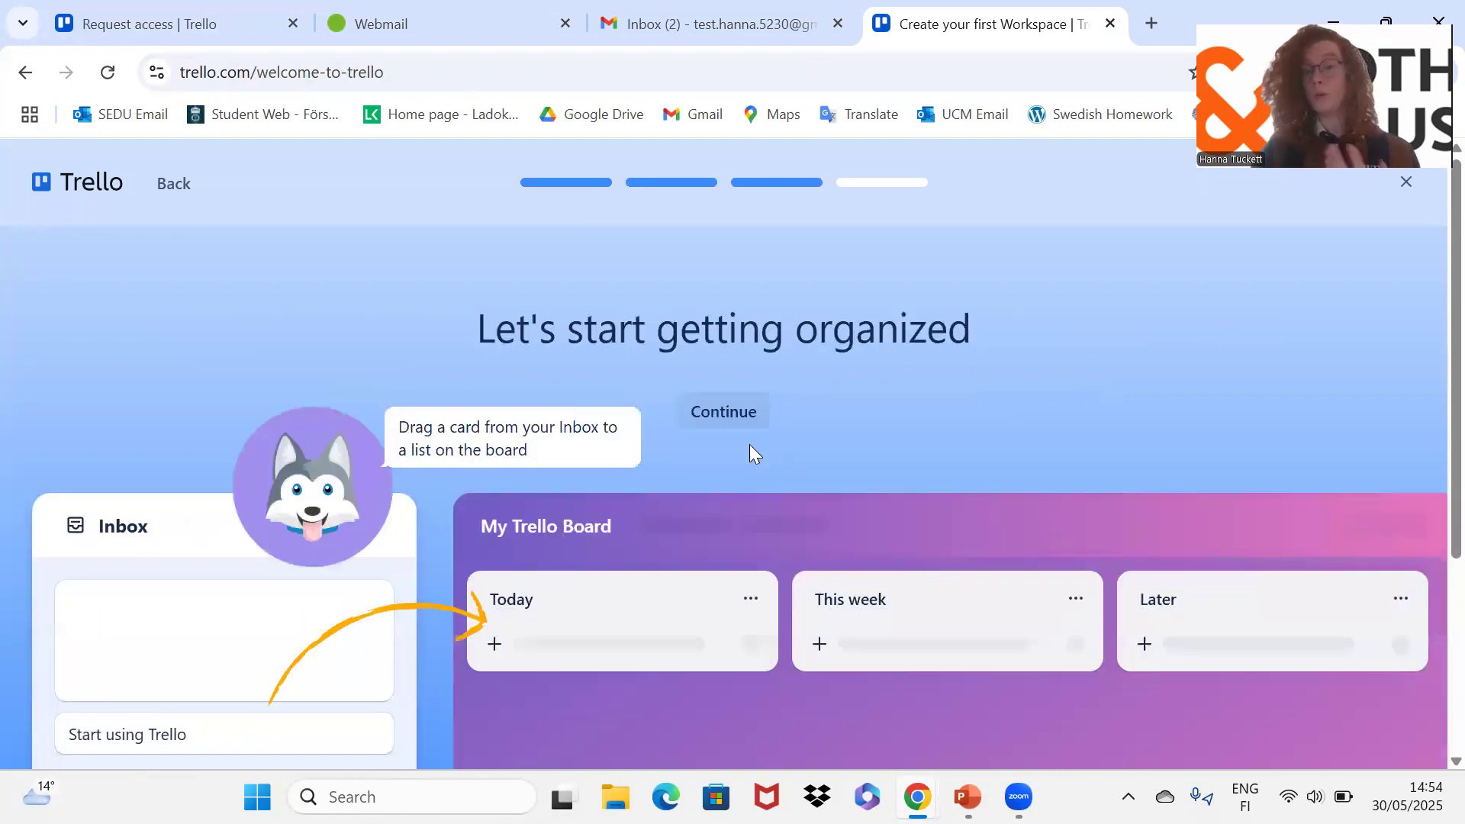
click(731, 412)
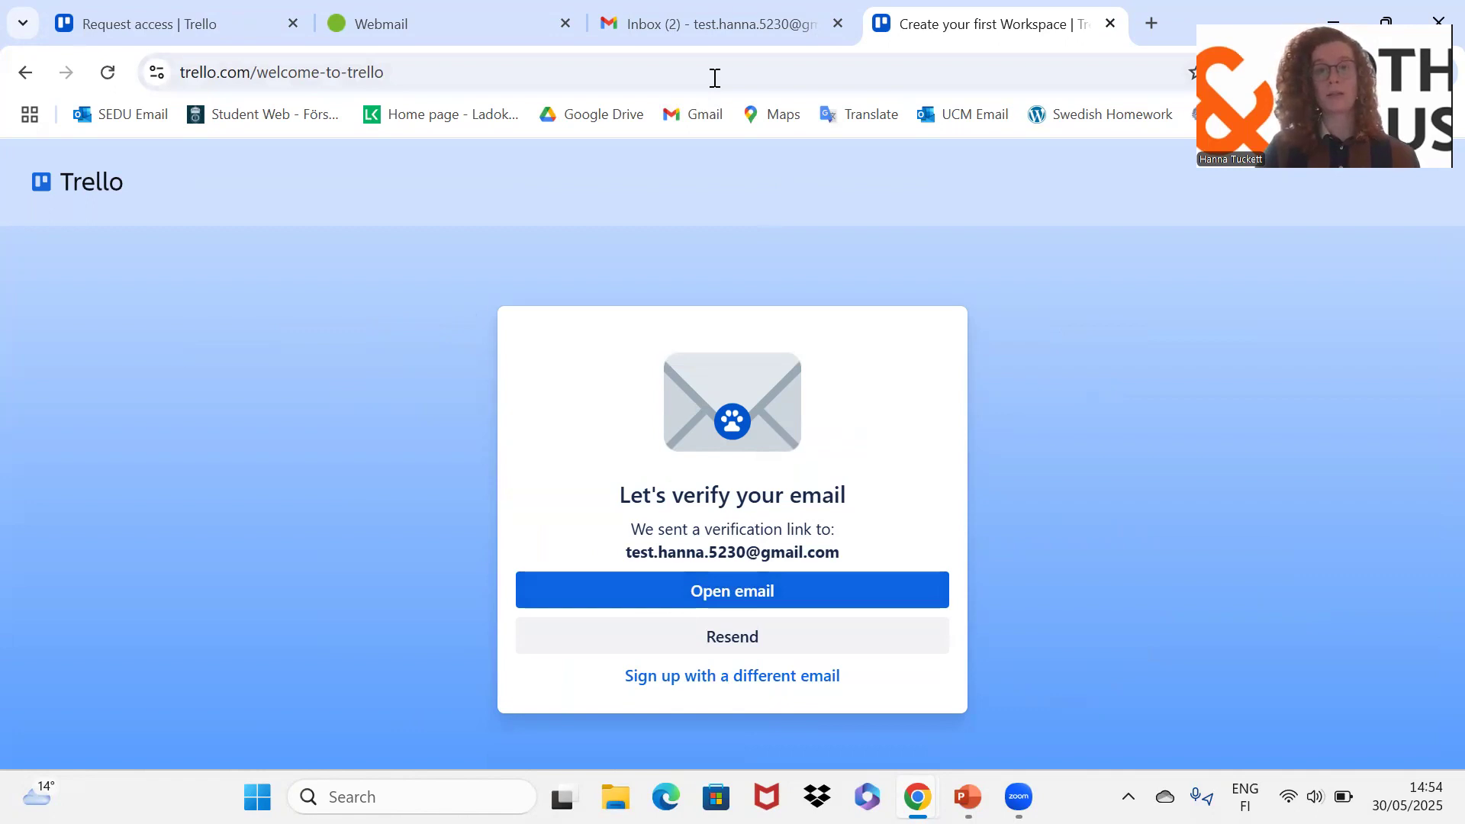
Step: In Gmail, open the 'Verify your email for Trello' message and confirm the address
click(716, 37)
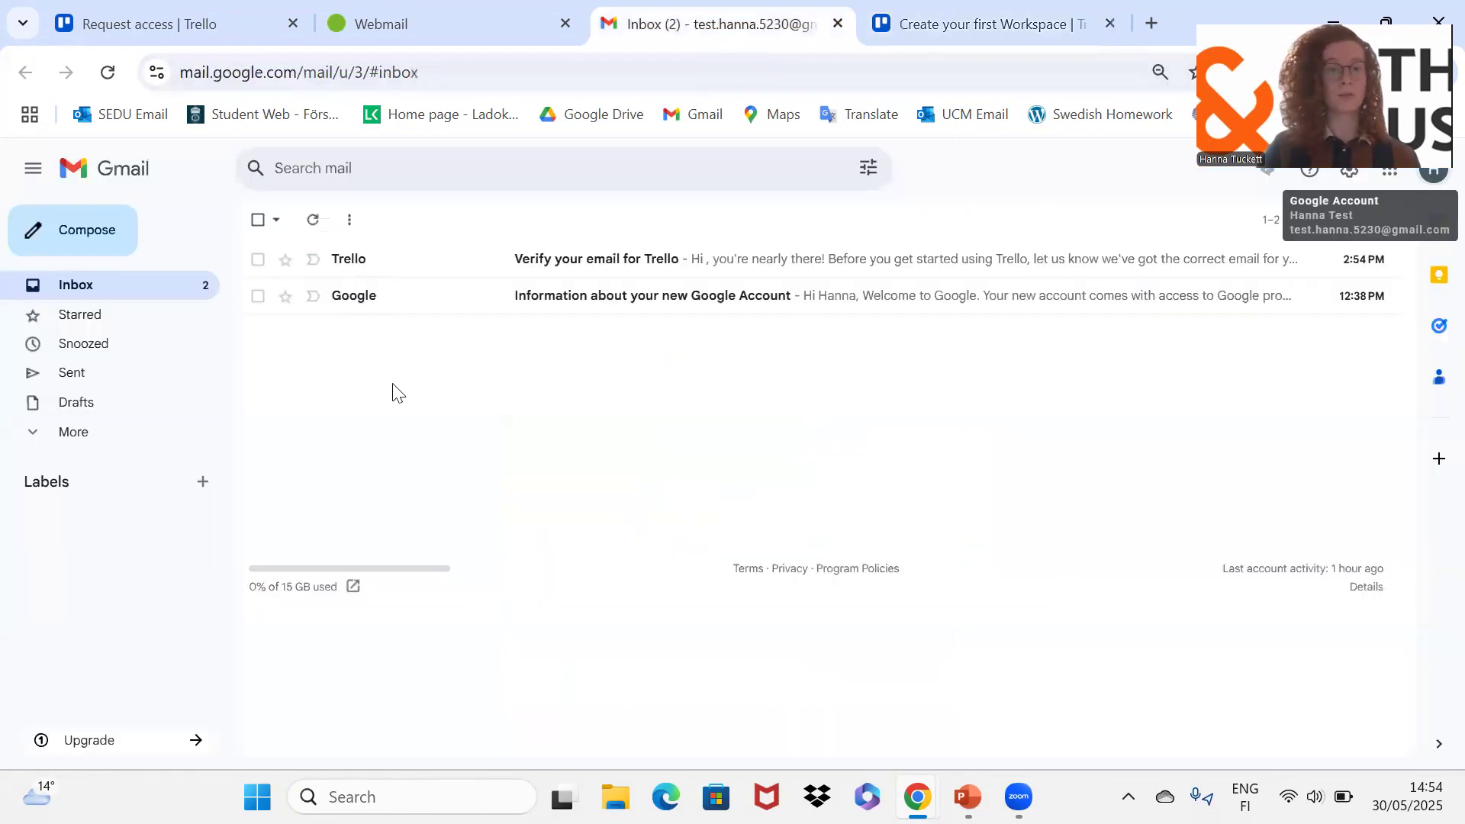
click(433, 263)
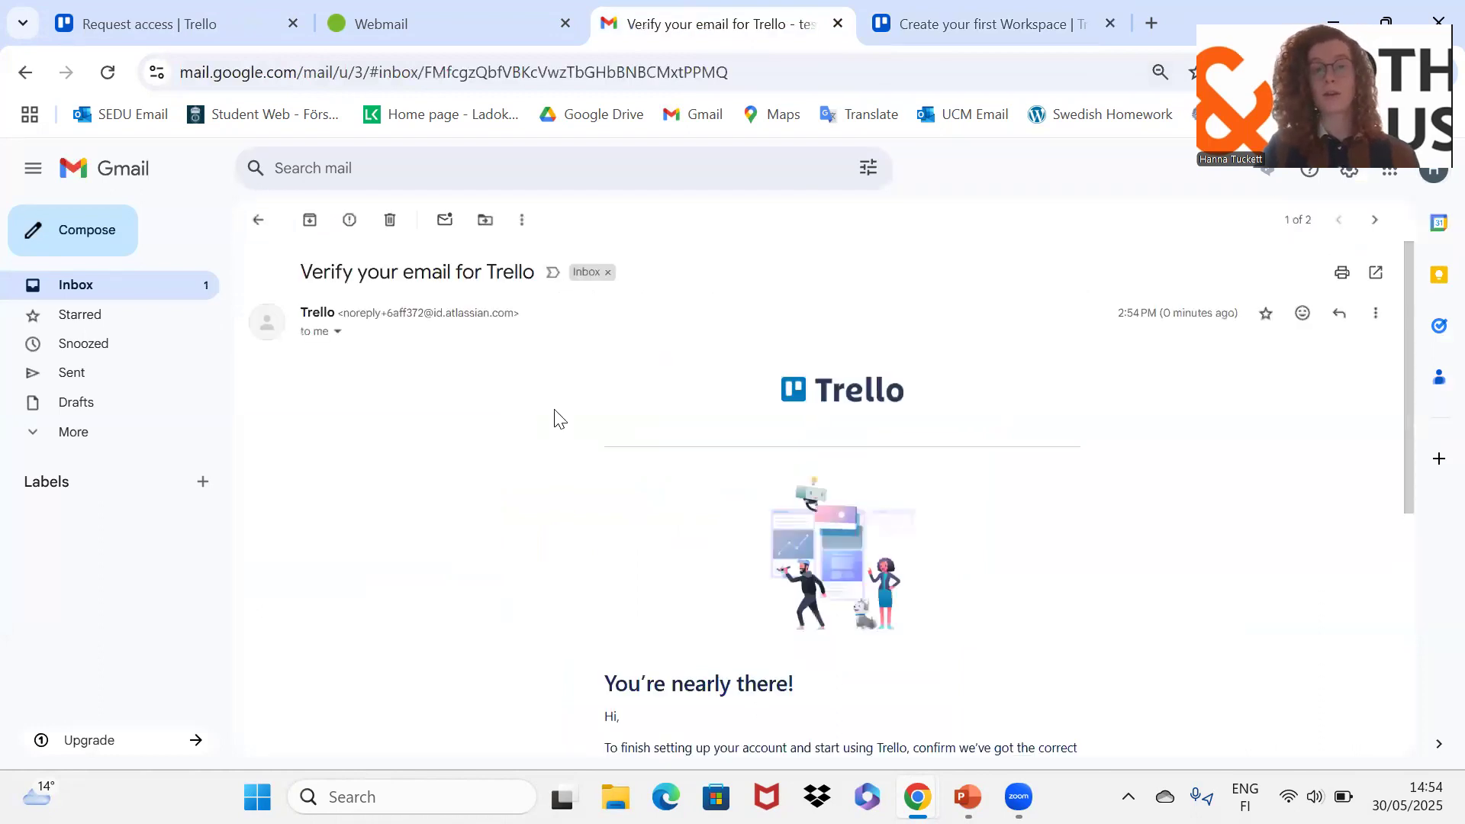
scroll(561, 419, down, 4)
click(662, 534)
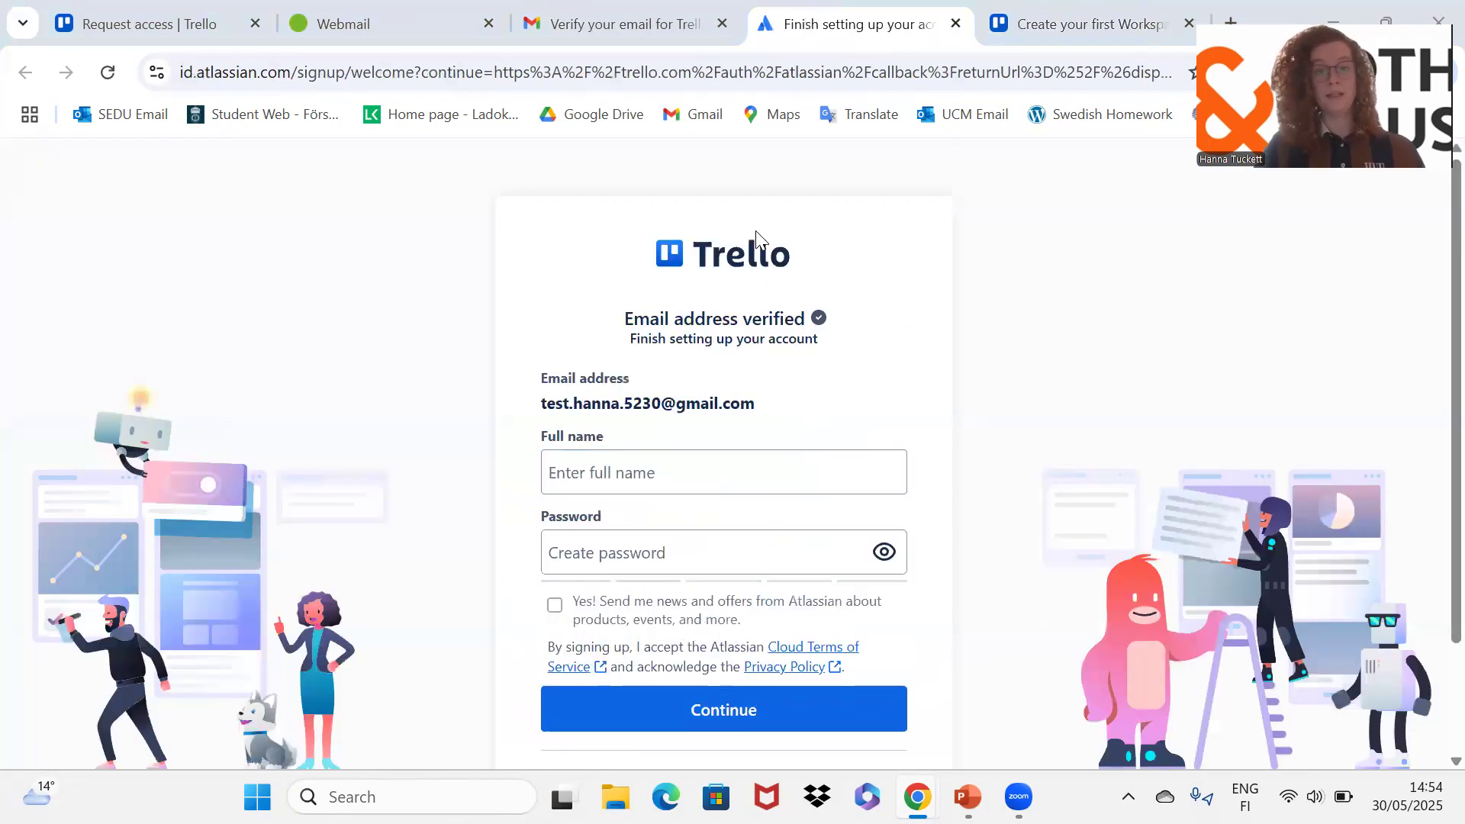
Step: Autofill the saved full name and enter a password for the new account
click(619, 486)
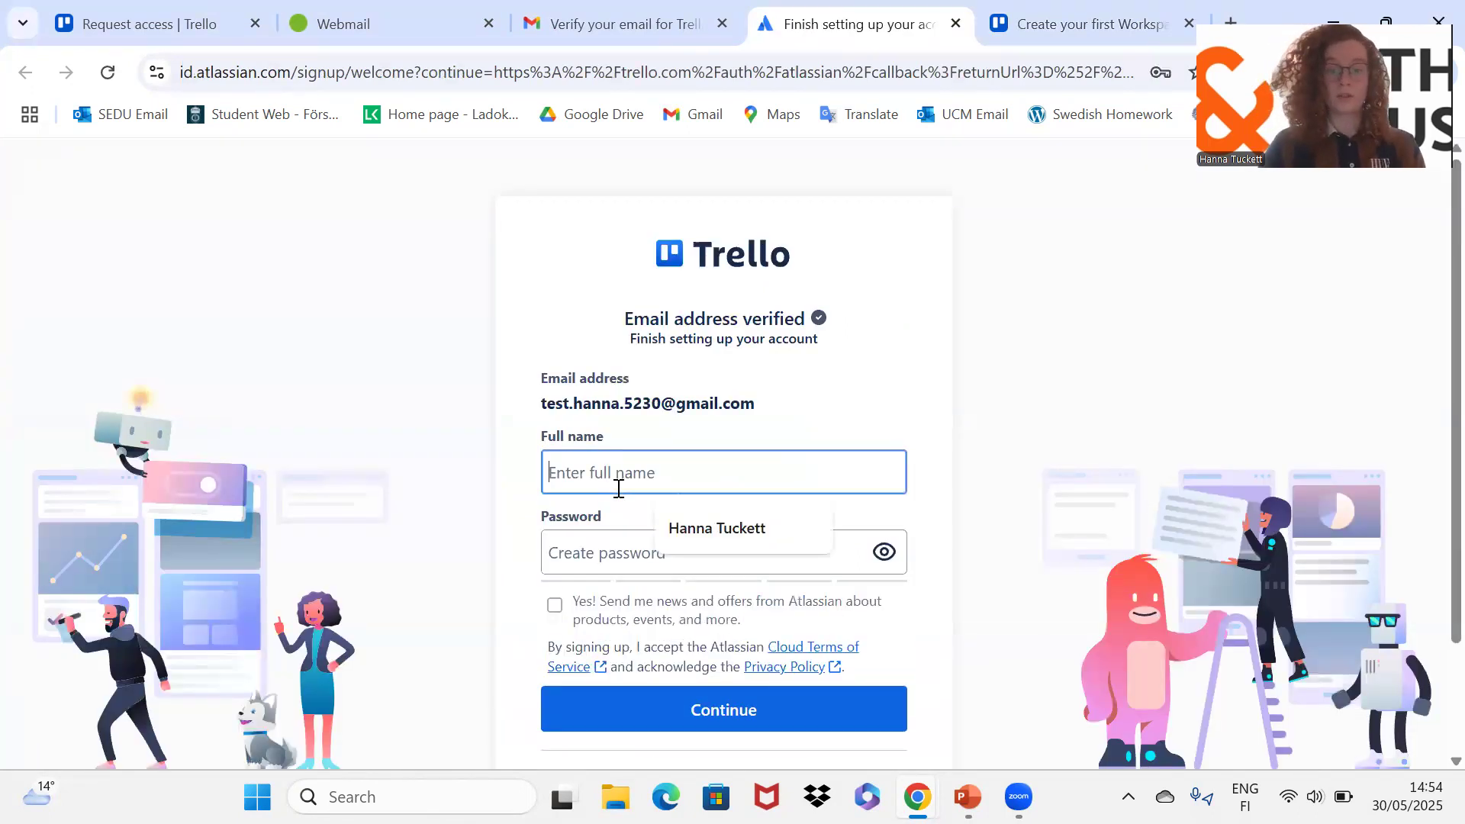
click(714, 531)
click(688, 547)
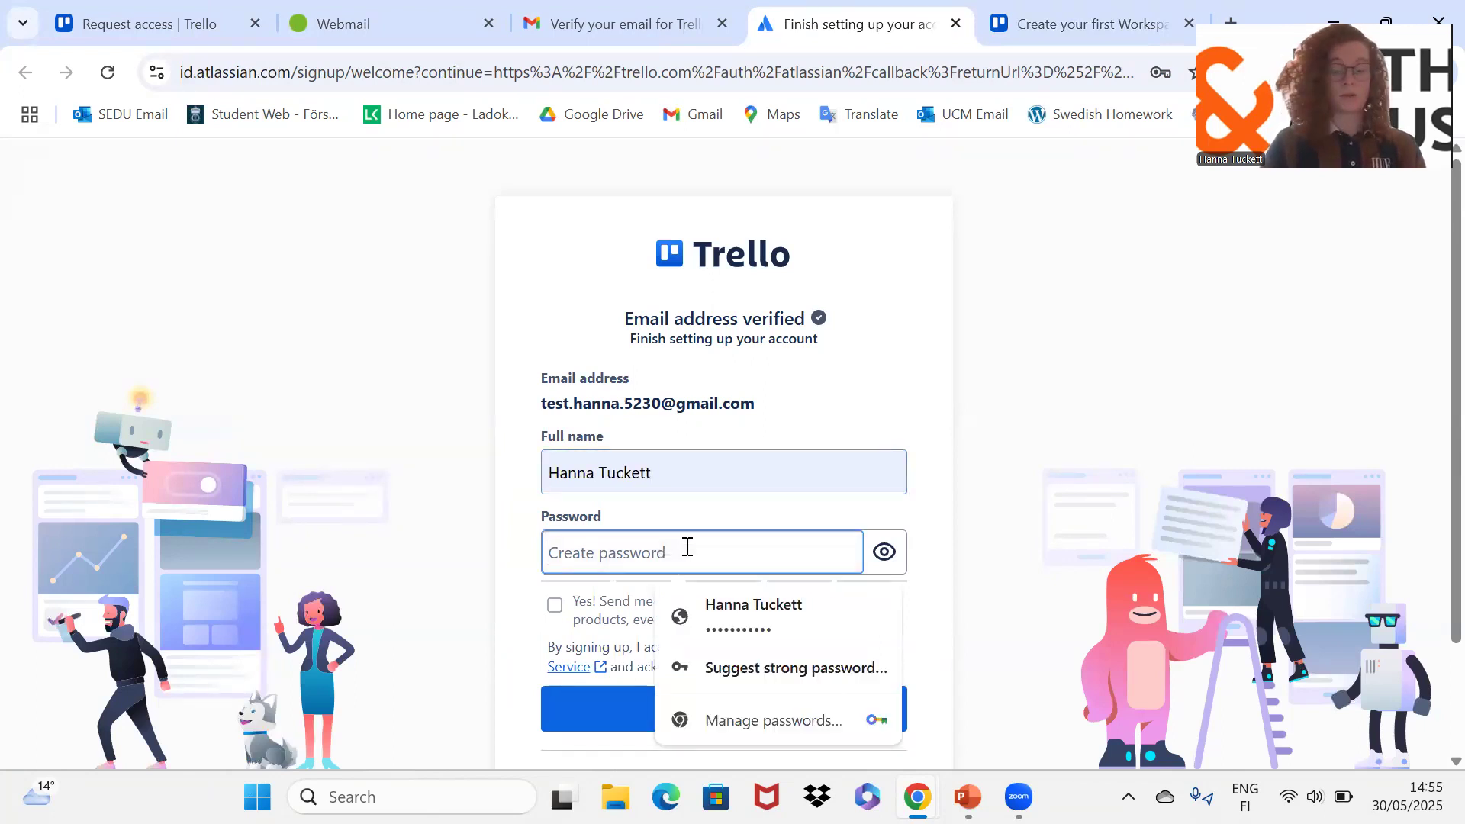
text(****)
key(BackSpace)
key(BackSpace)
key(BackSpace)
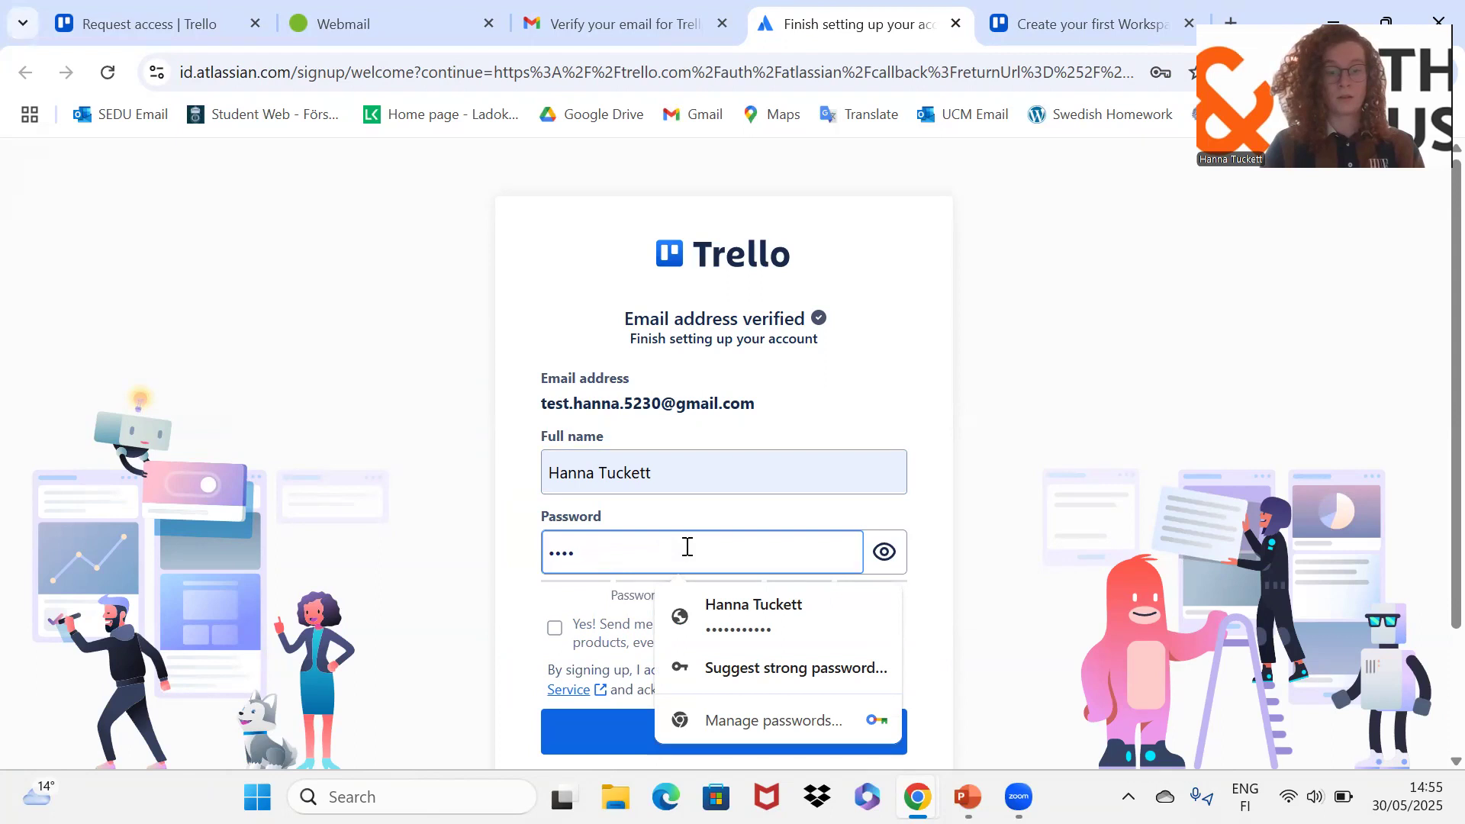
key(BackSpace)
key(BackSpace)
text(**)
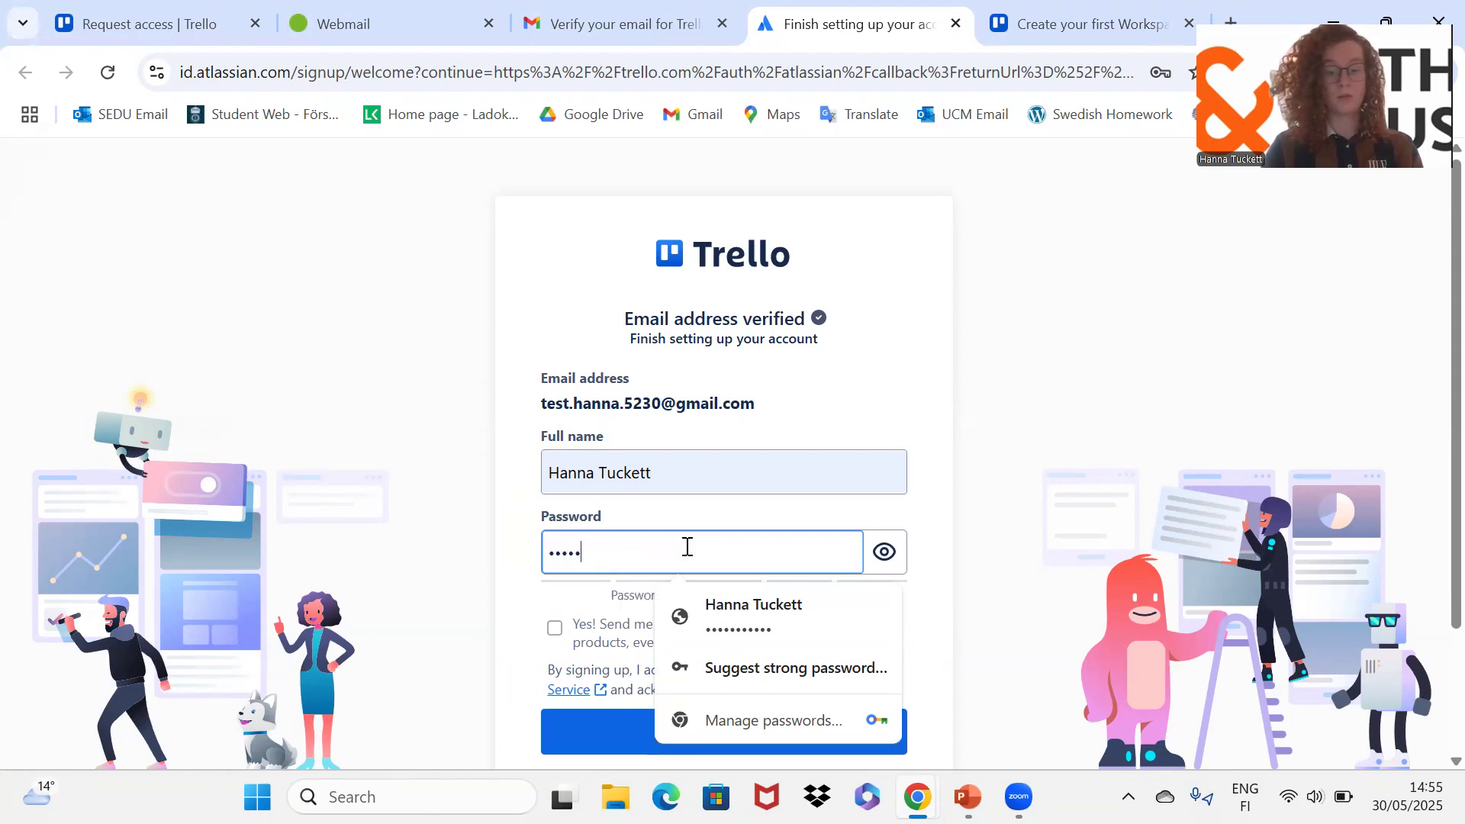
text(******)
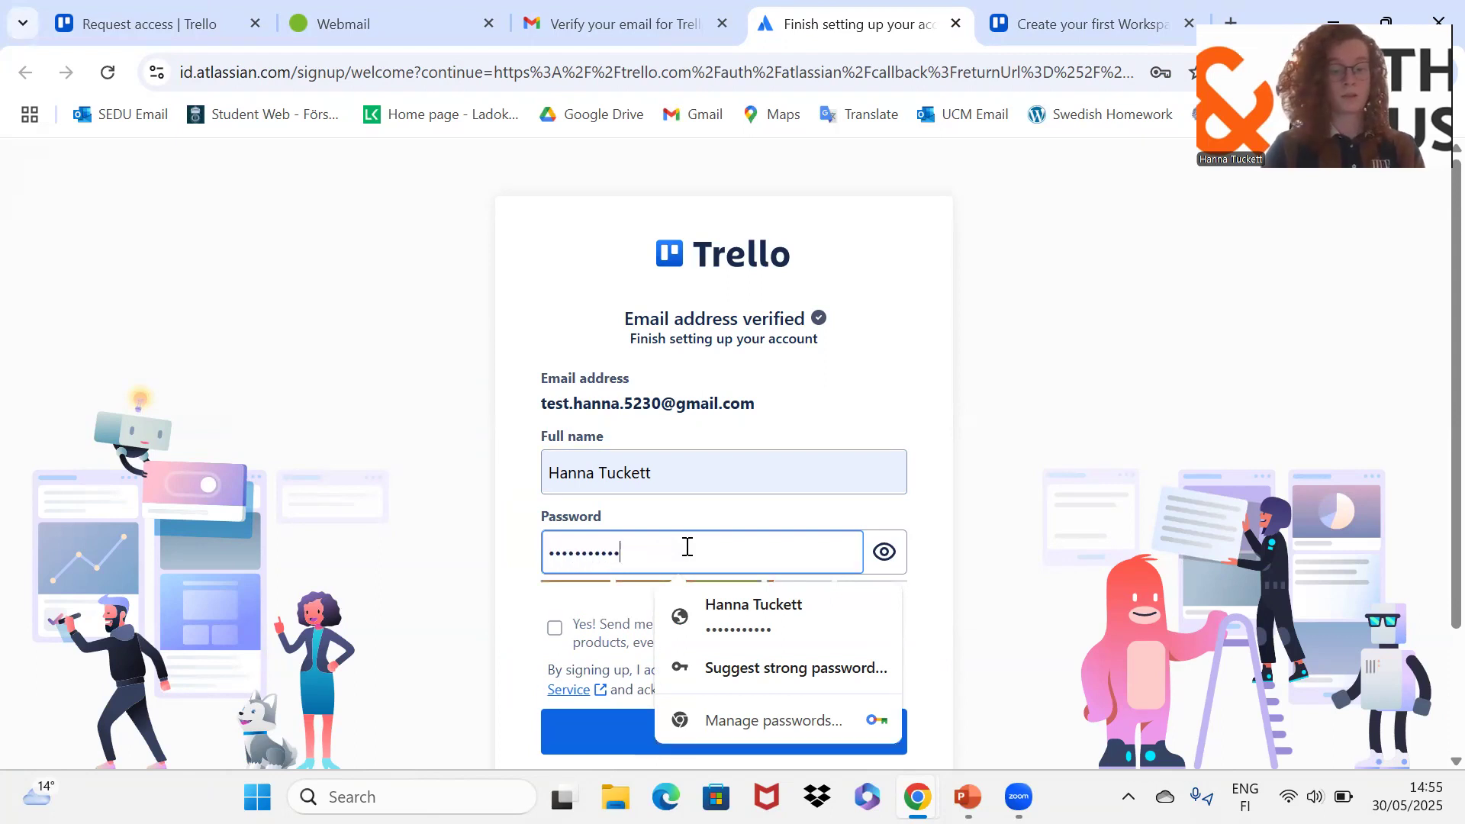
click(1031, 525)
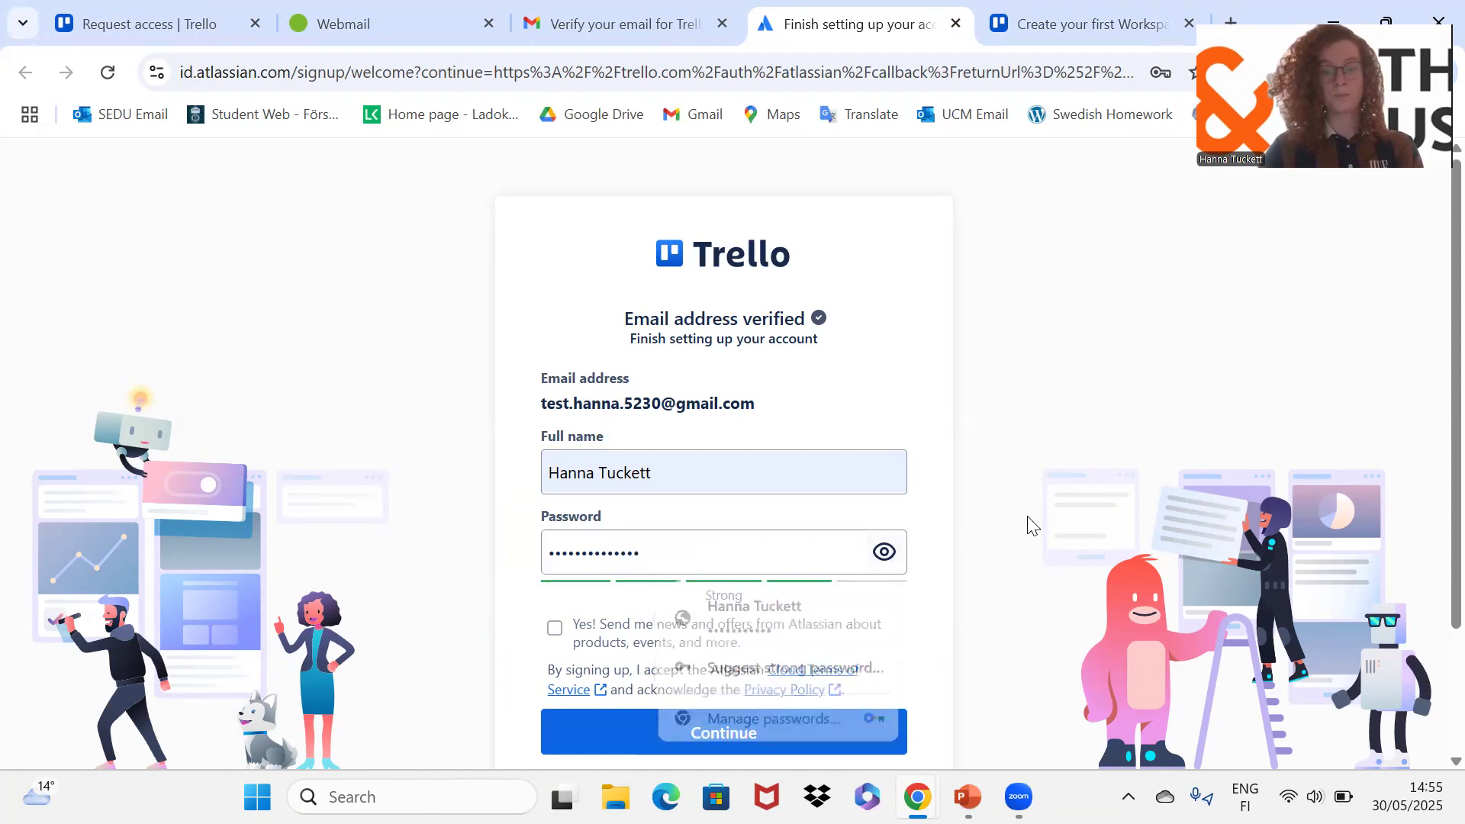
Step: Submit the account details and decline Chrome's offer to update the saved password
scroll(1032, 525, down, 1)
click(775, 685)
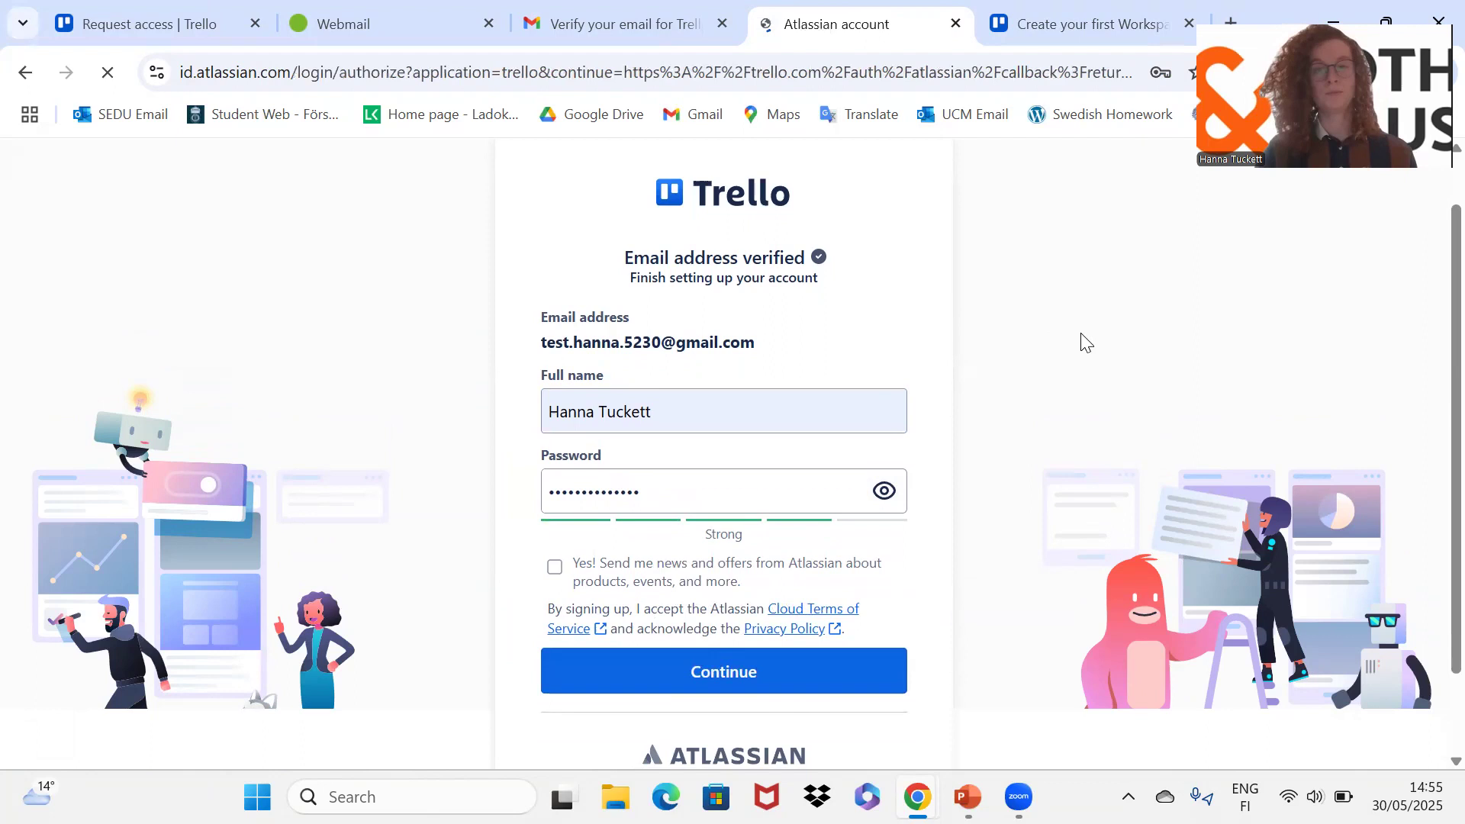
click(1163, 412)
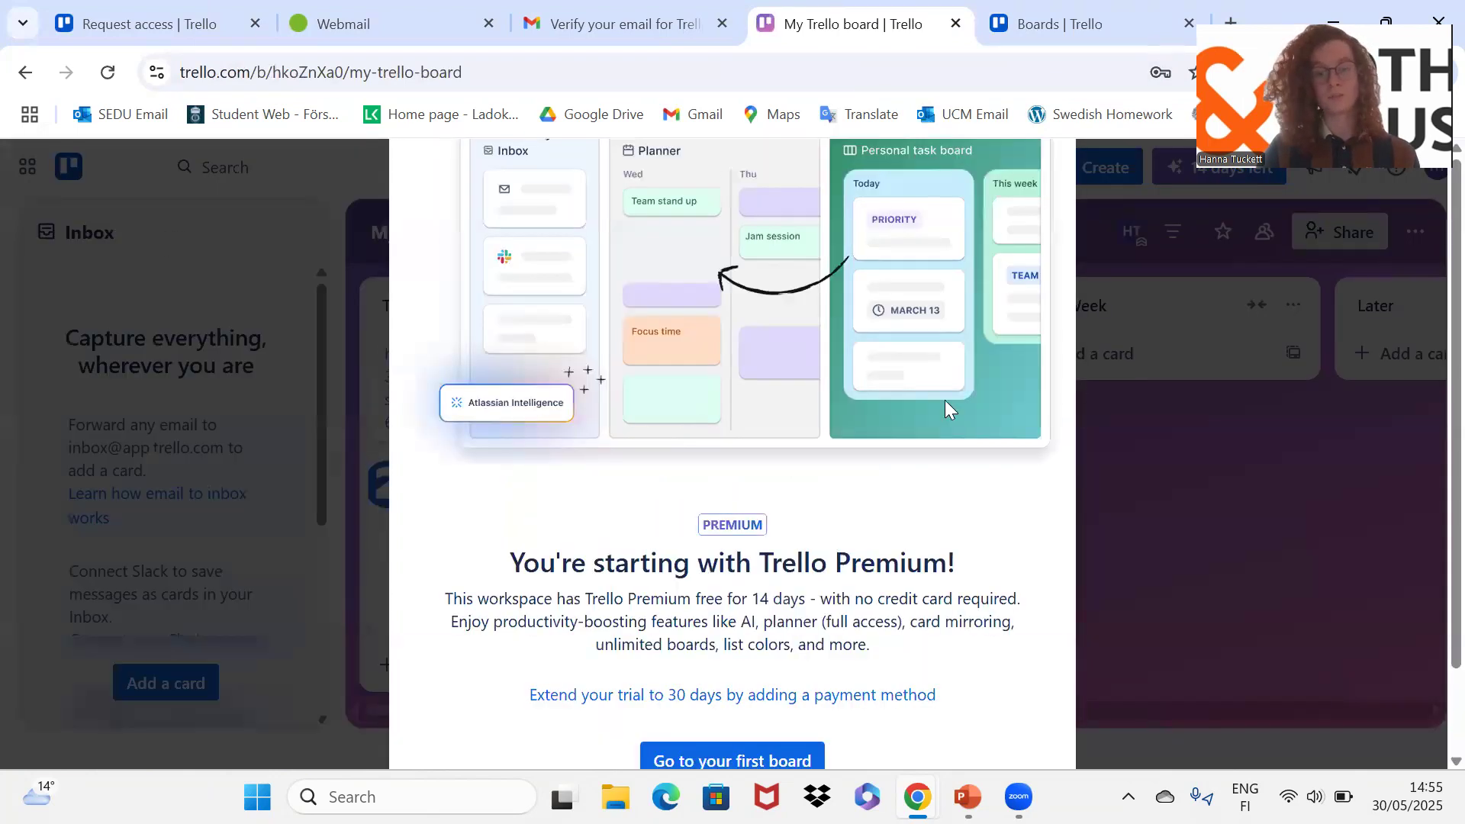
Step: Close the Premium trial welcome and dismiss the onboarding tips on My Trello board
scroll(945, 399, down, 1)
click(758, 663)
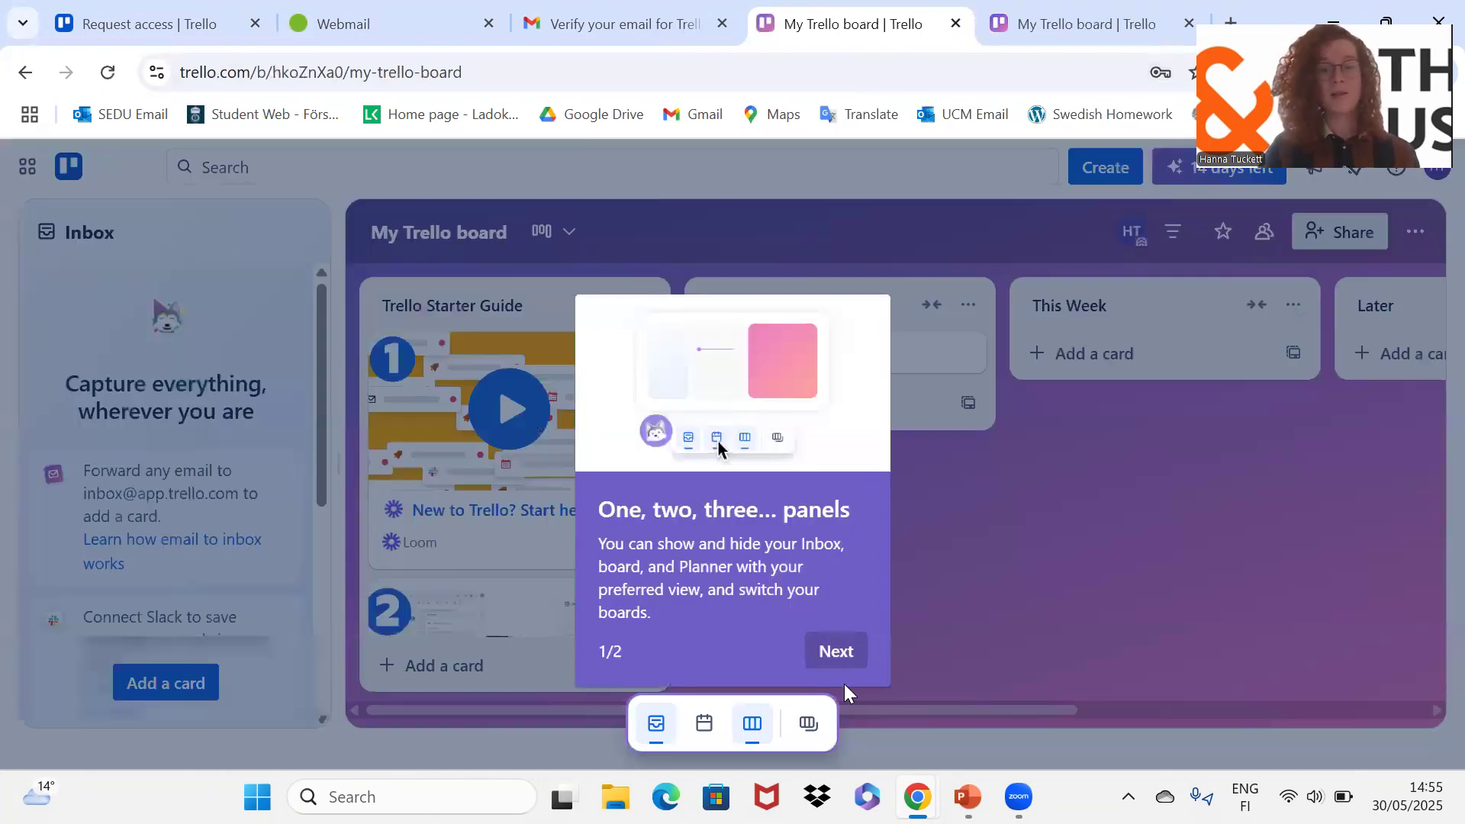
click(836, 657)
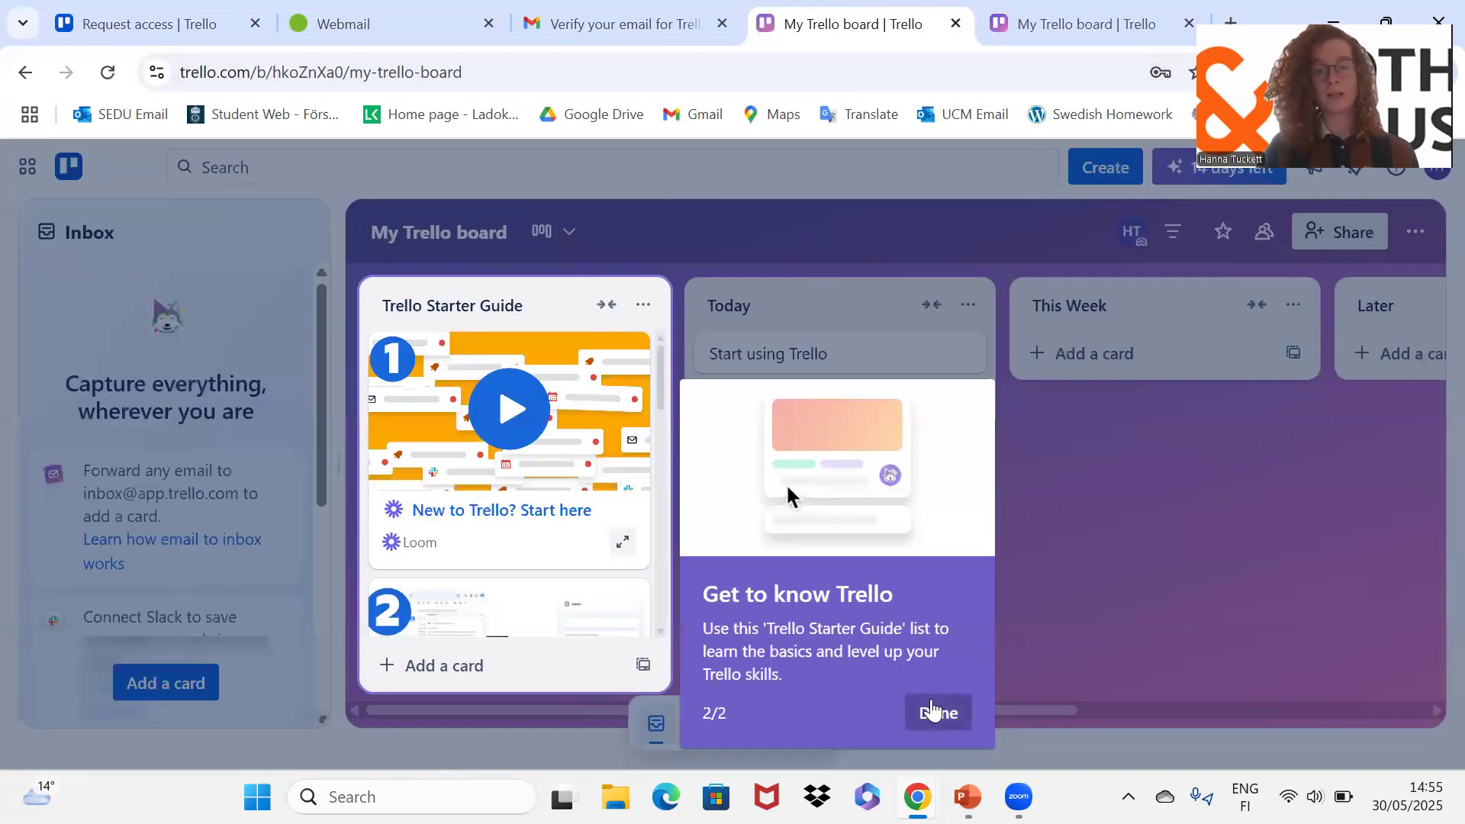
click(934, 710)
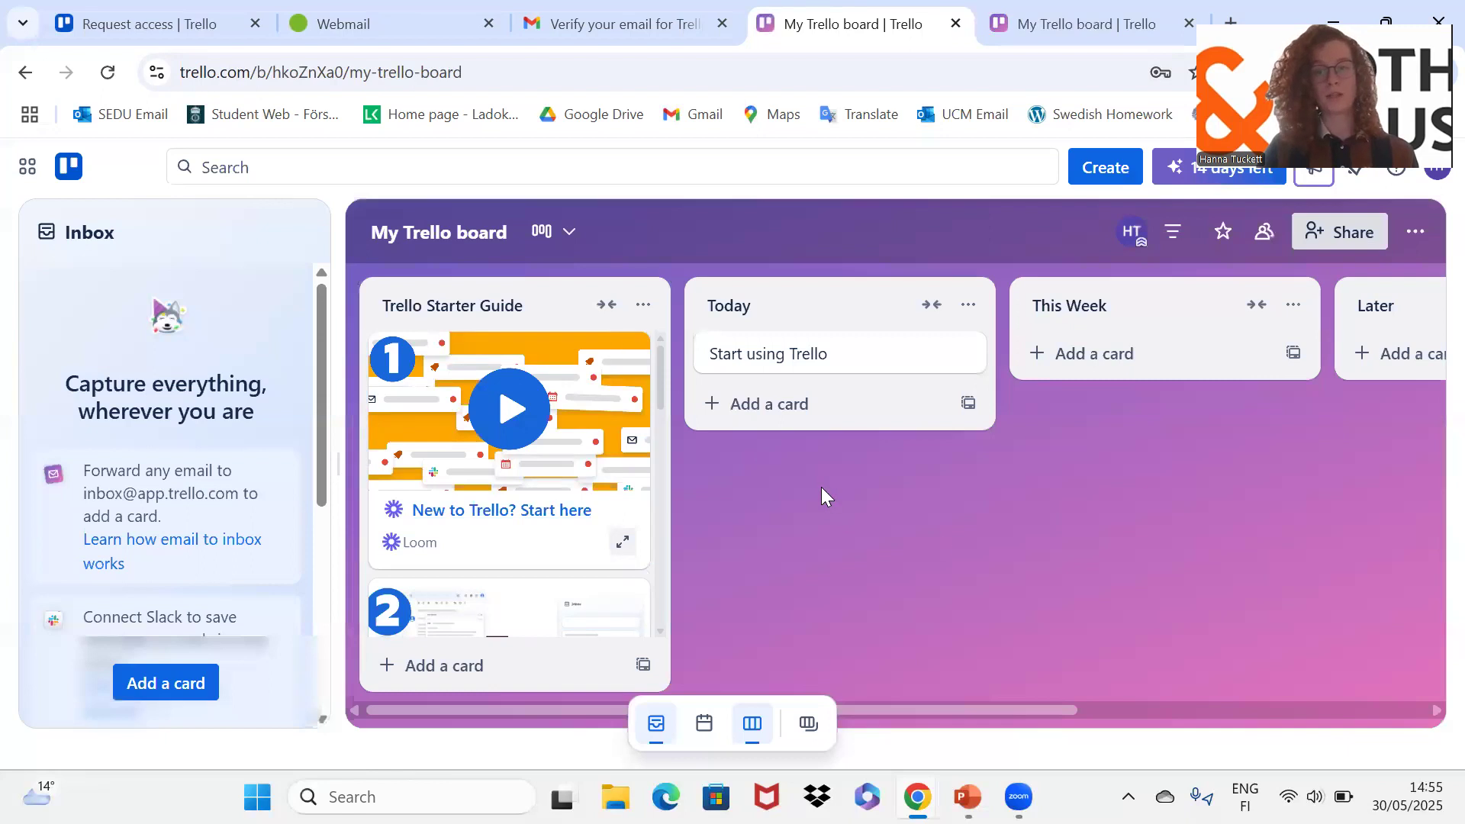
Step: Collapse the Inbox panel so the board lists use the full width
scroll(821, 492, right, 3)
scroll(823, 495, right, 4)
scroll(822, 494, left, 7)
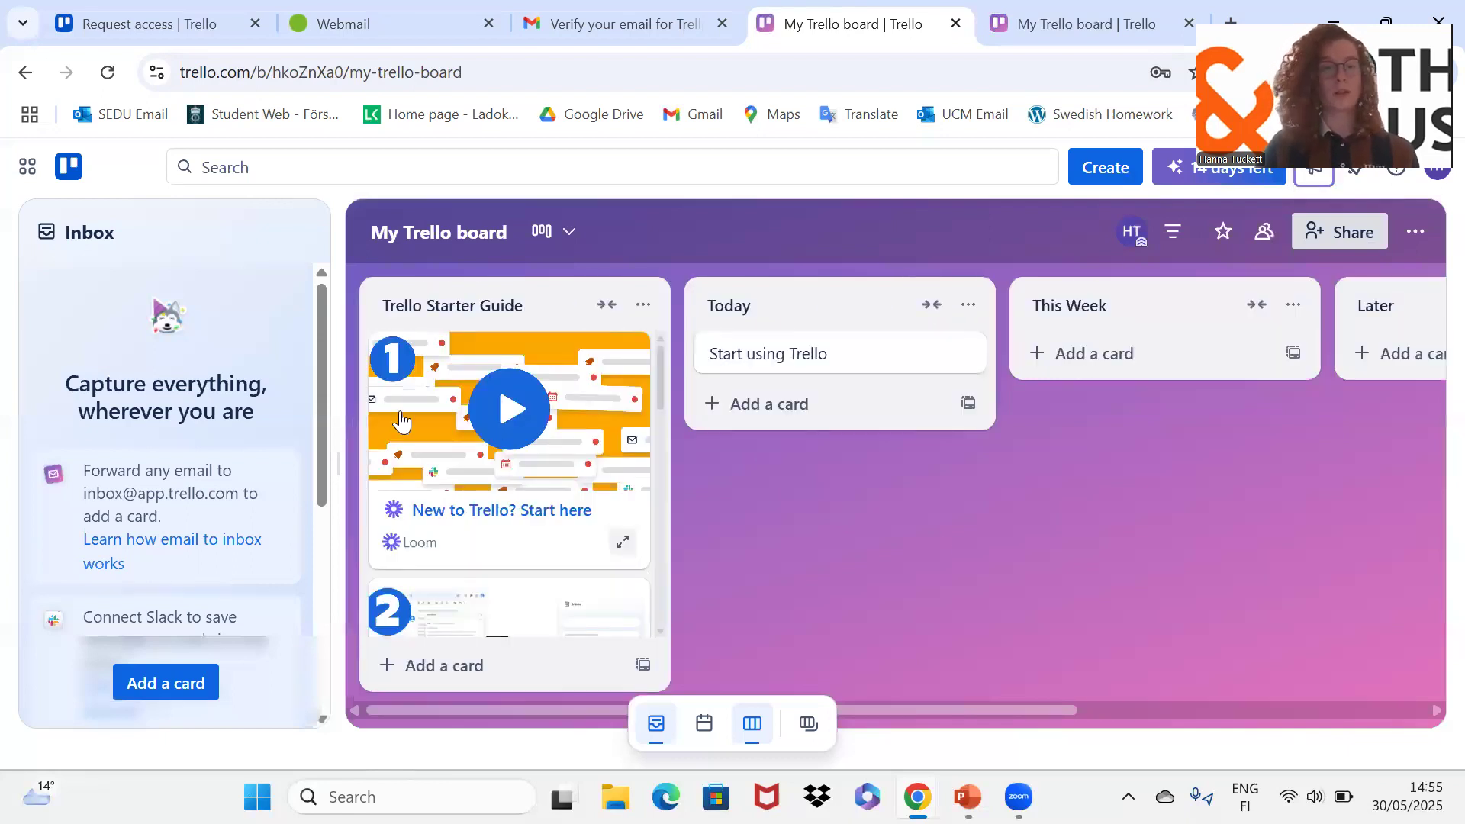
drag(338, 372, 94, 369)
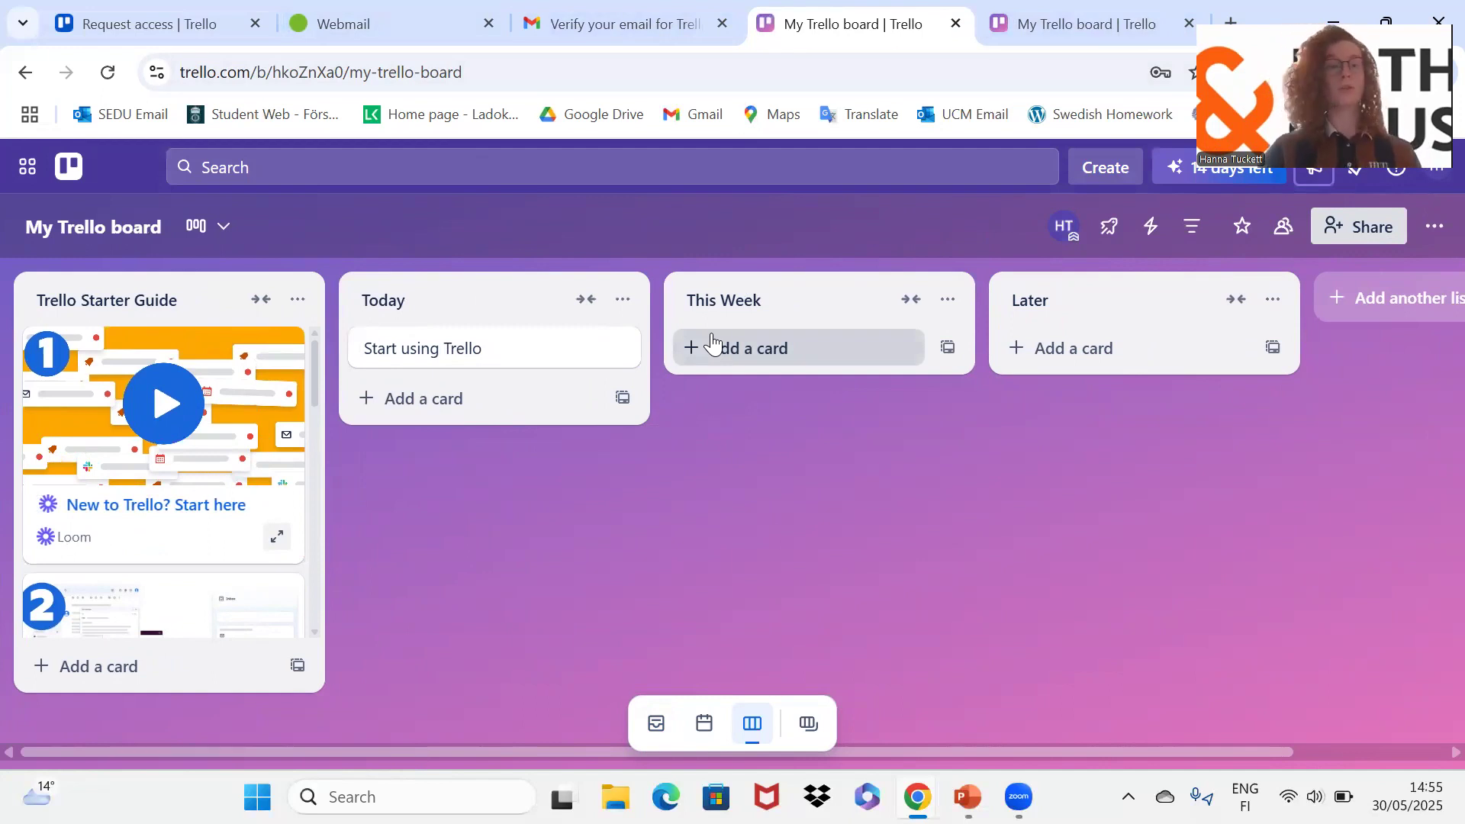
Step: Rename the Trello Starter Guide list to 'To do'
click(145, 299)
text(To)
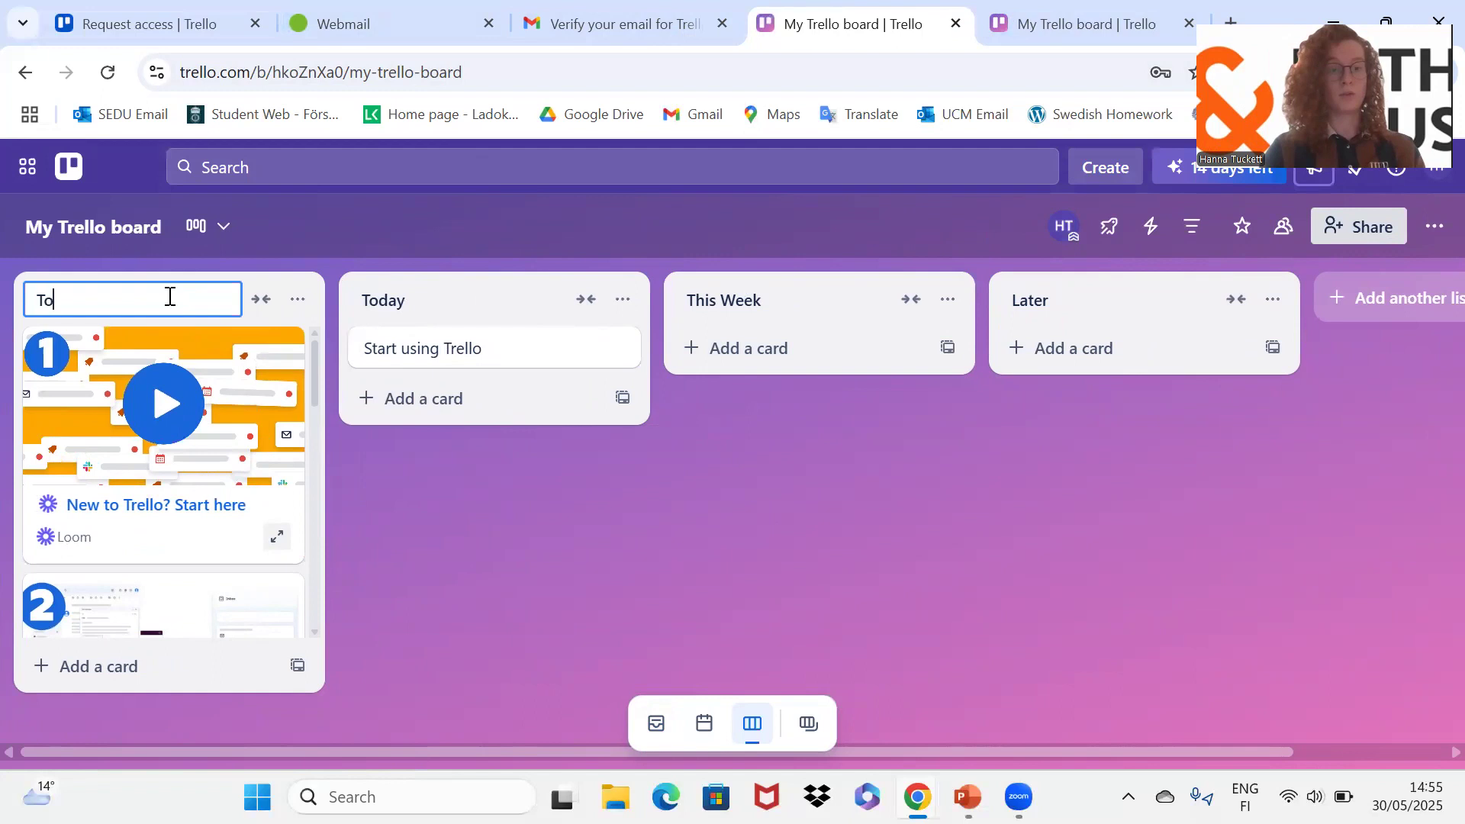
text( do)
click(297, 299)
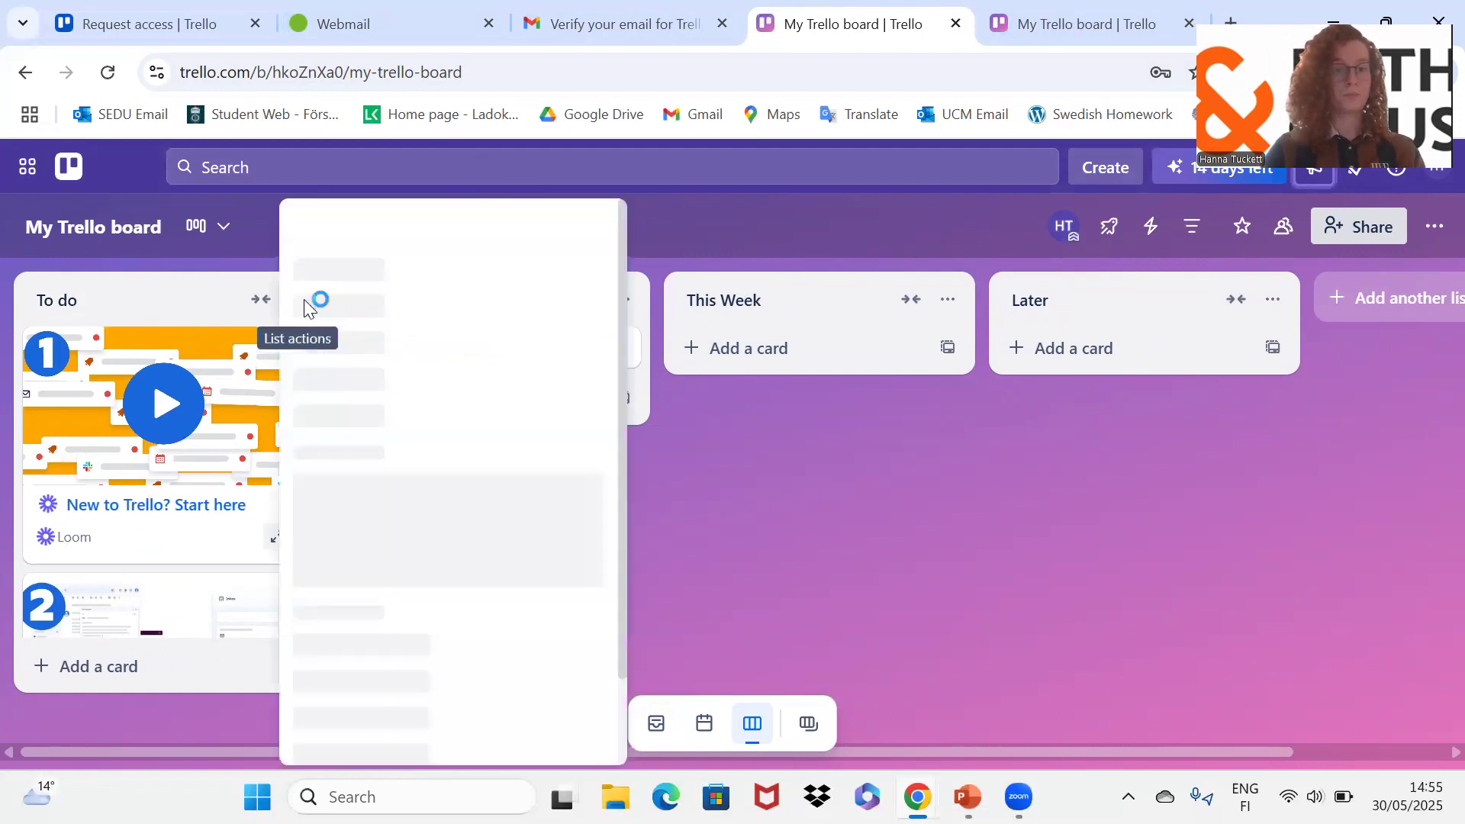
click(714, 427)
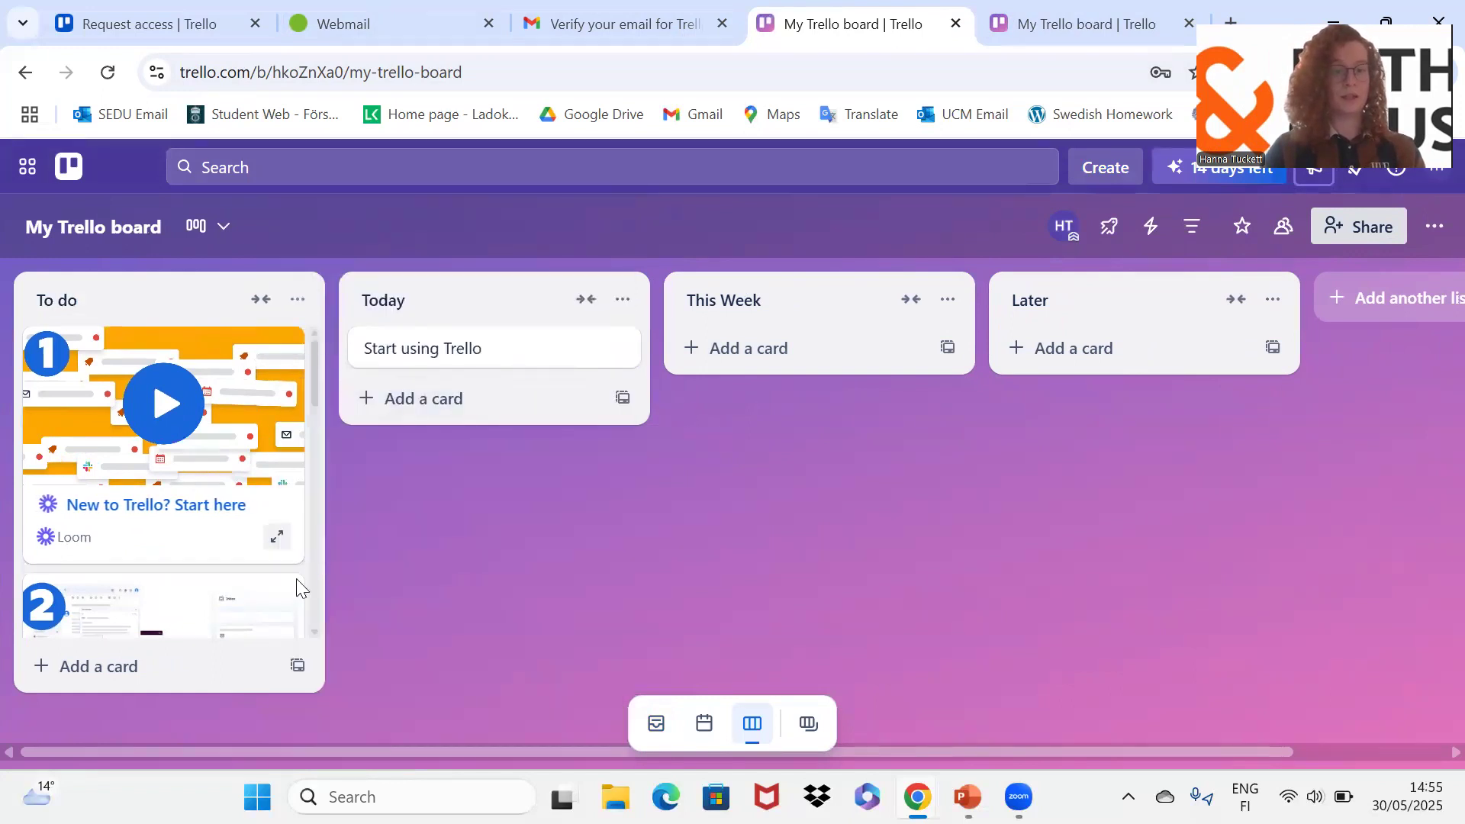
click(298, 299)
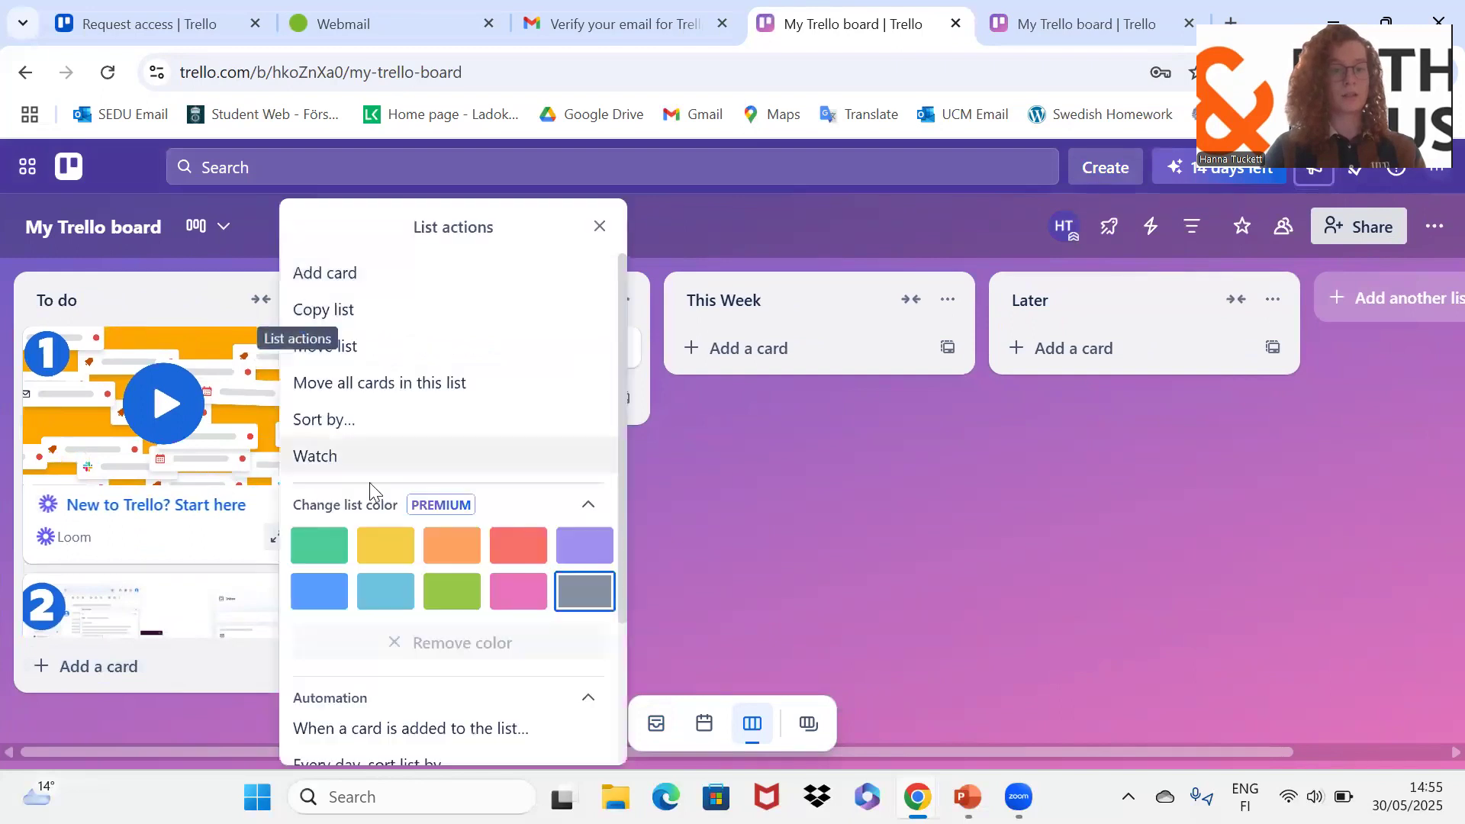
scroll(481, 705, down, 3)
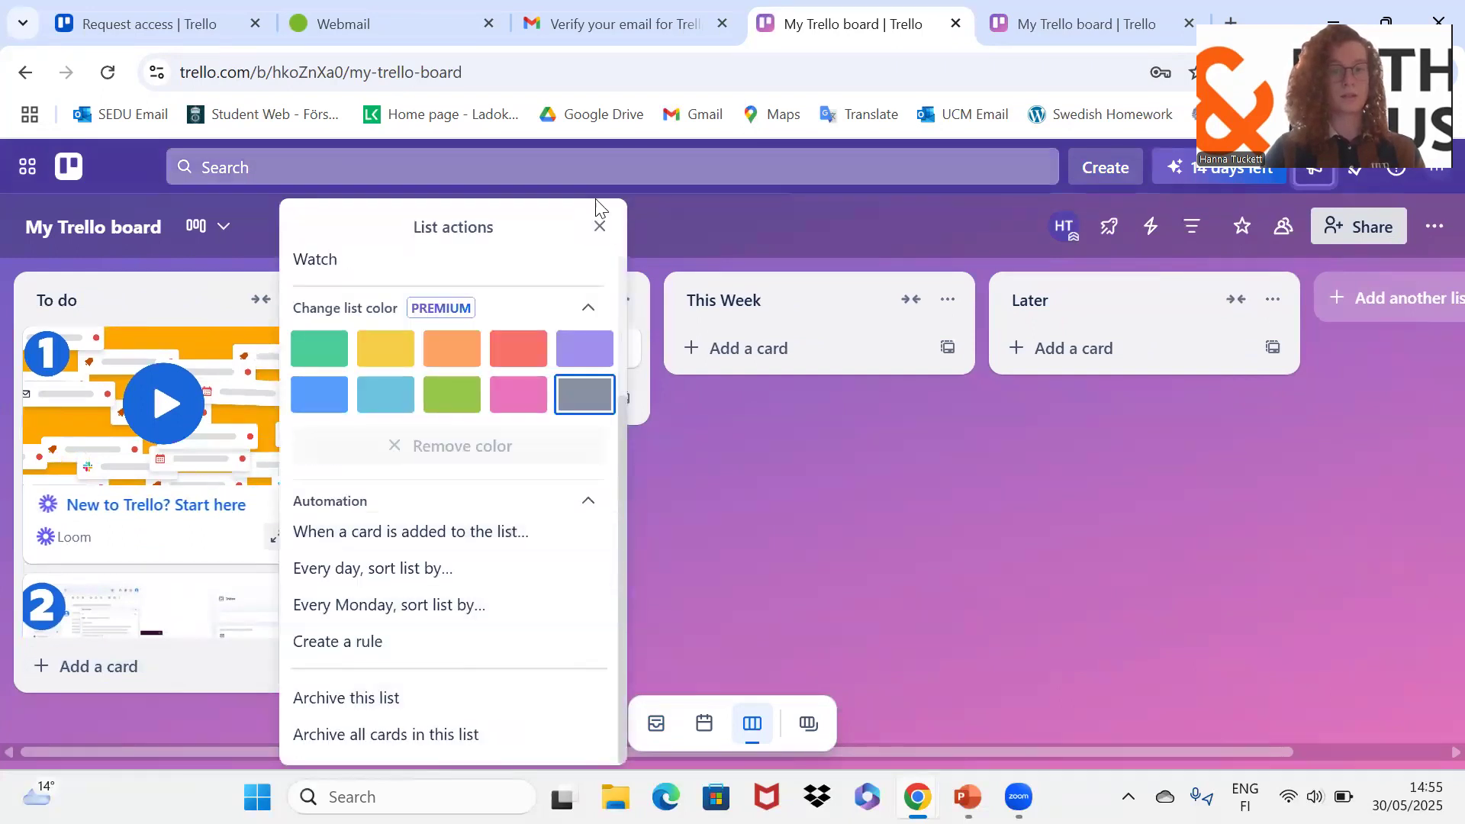
click(600, 227)
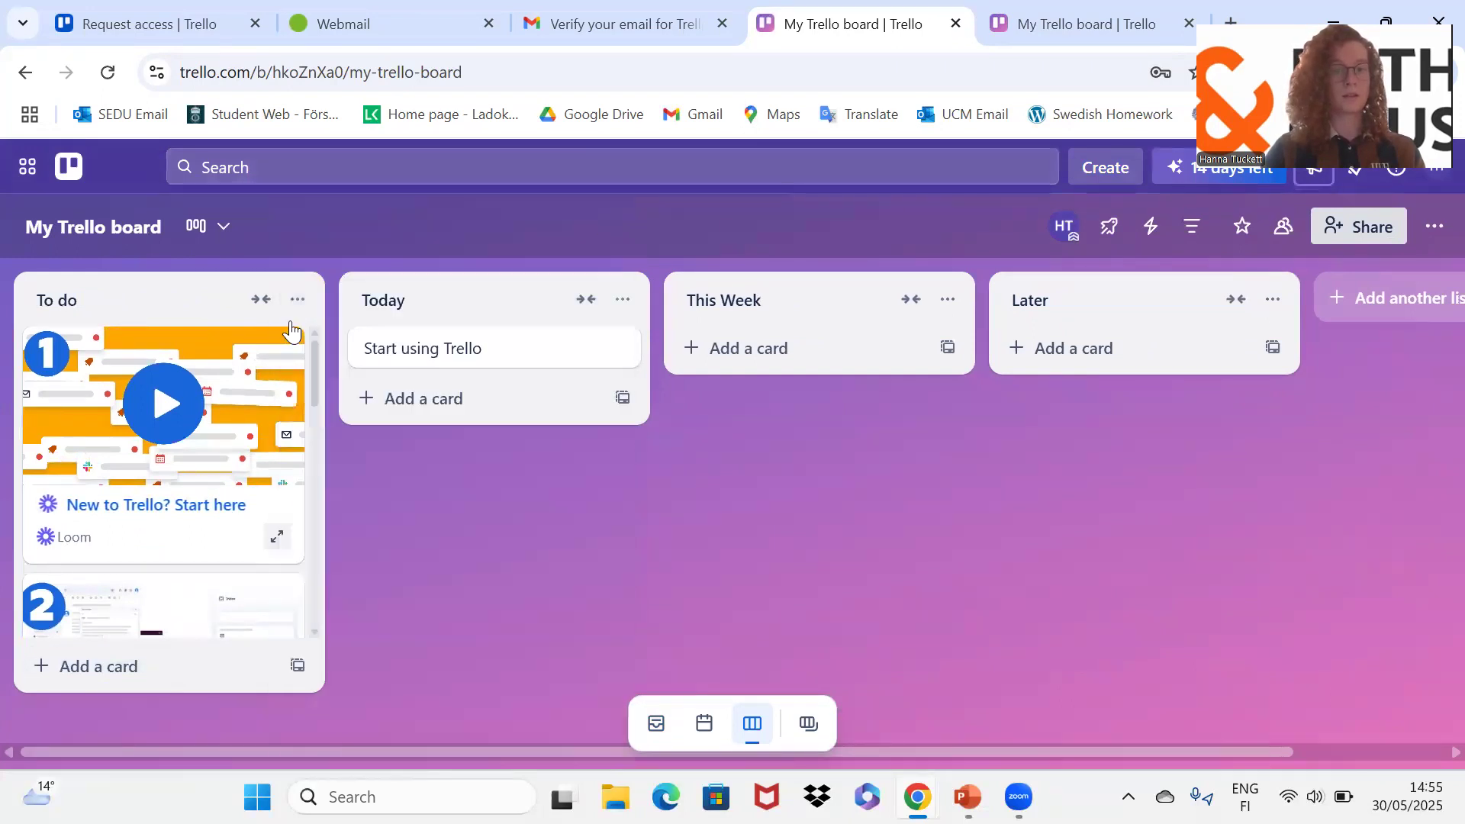
Step: Rename Today, This Week and Later to In Progress, Blocked and Done, and archive the Loom card
click(412, 298)
key(BackSpace)
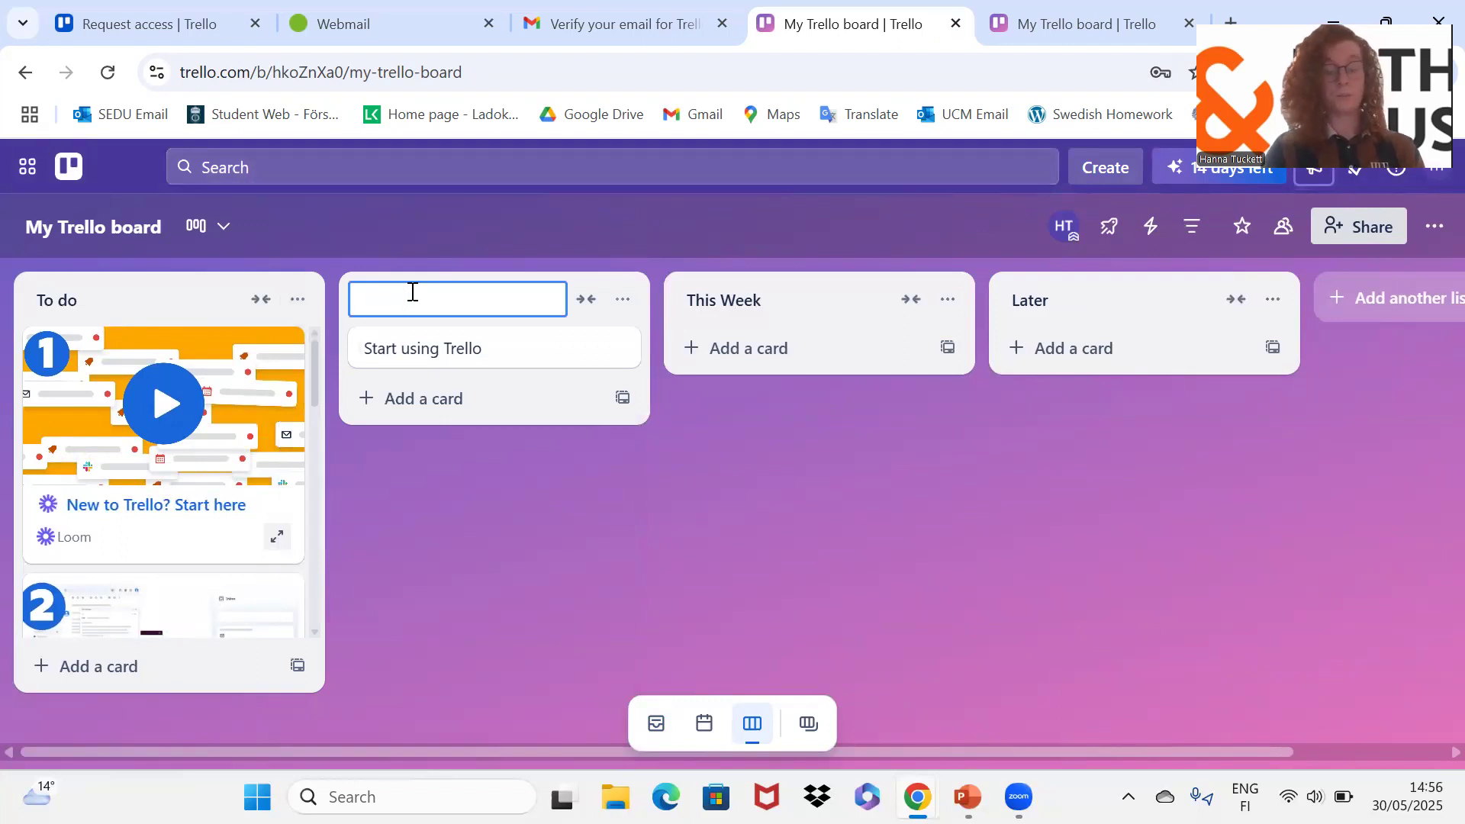
text(In Progree)
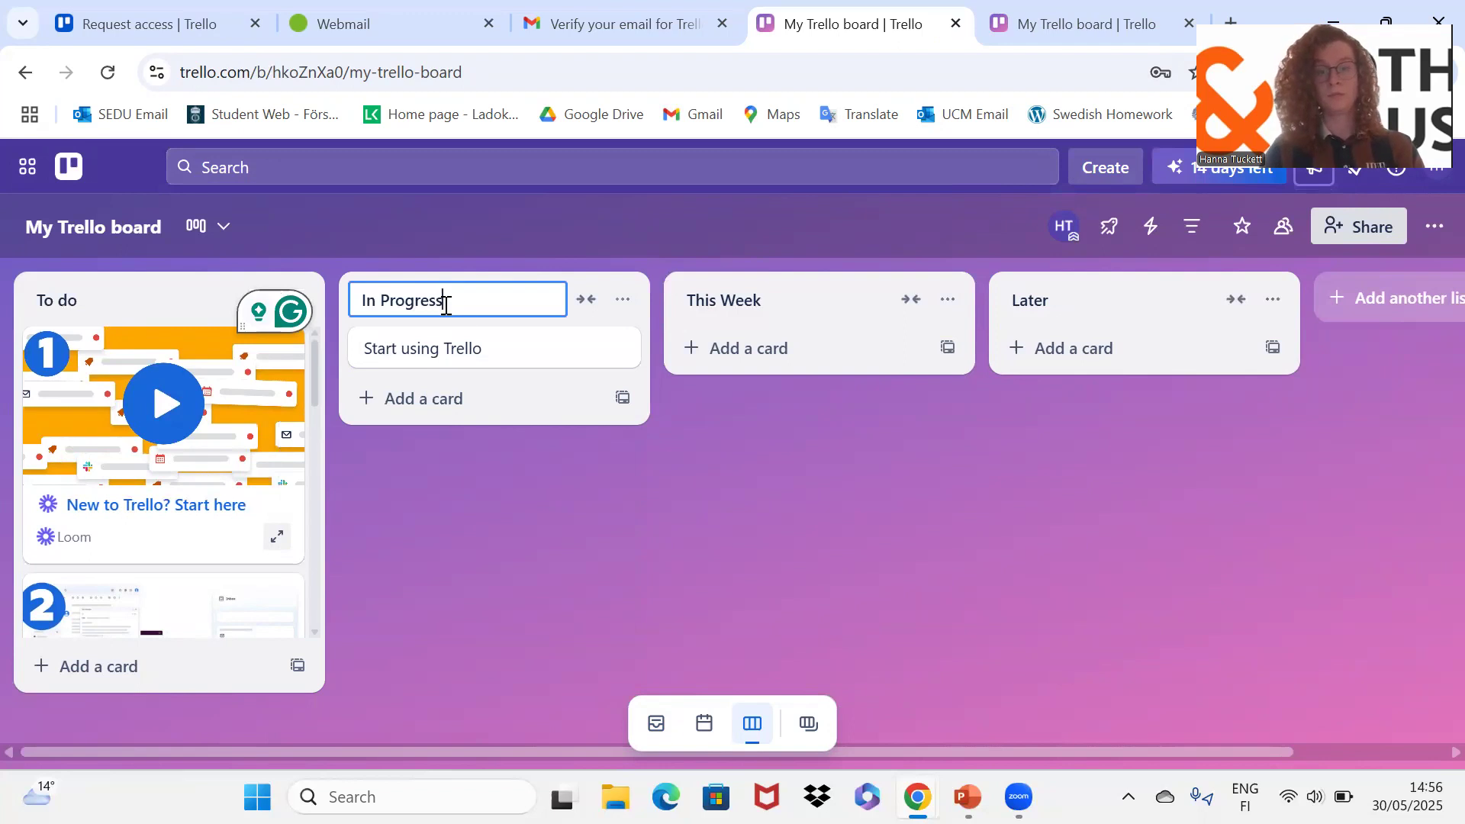
click(786, 287)
text(Blocked)
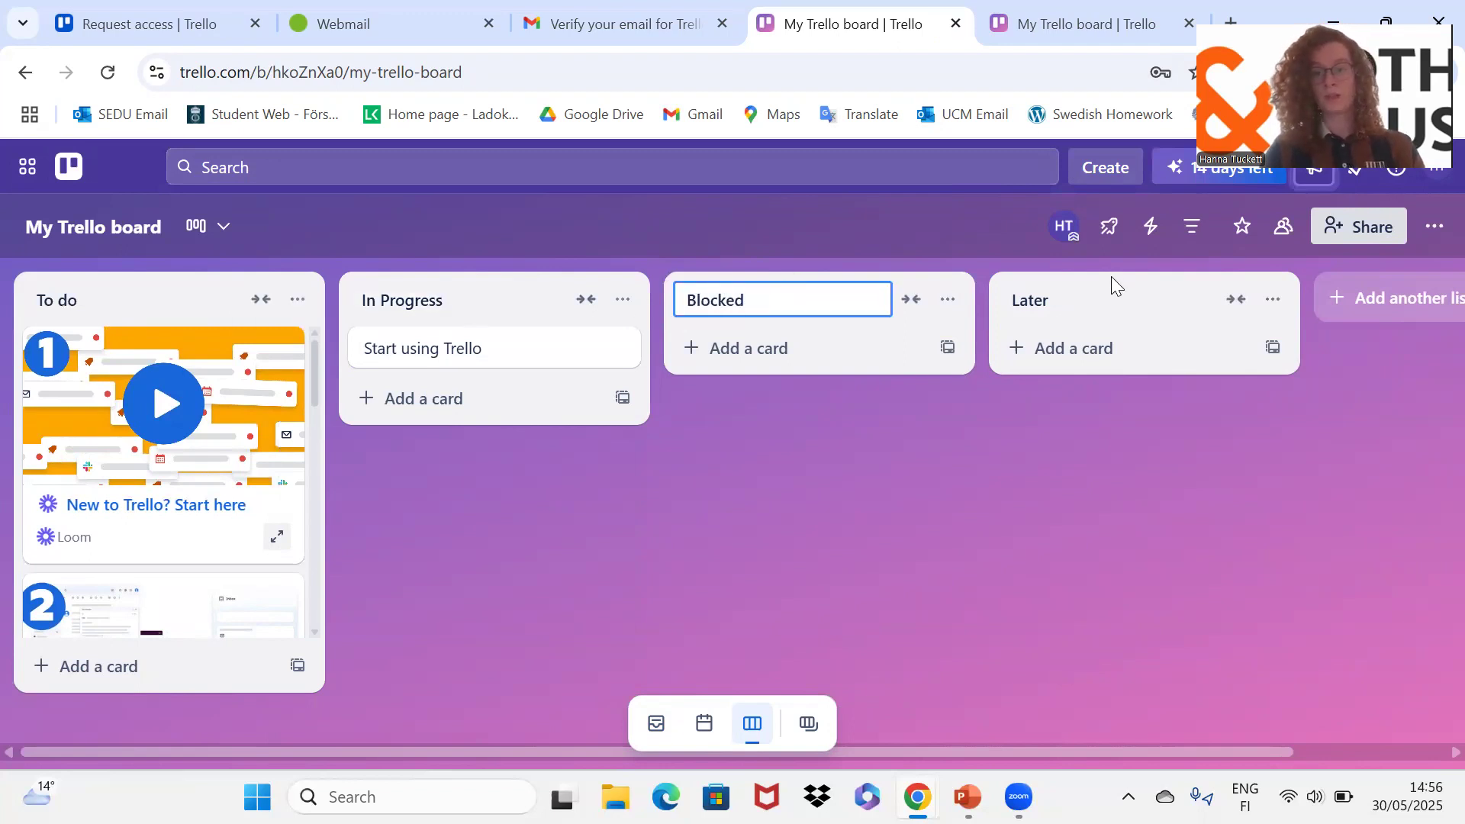
click(1110, 291)
text(Done)
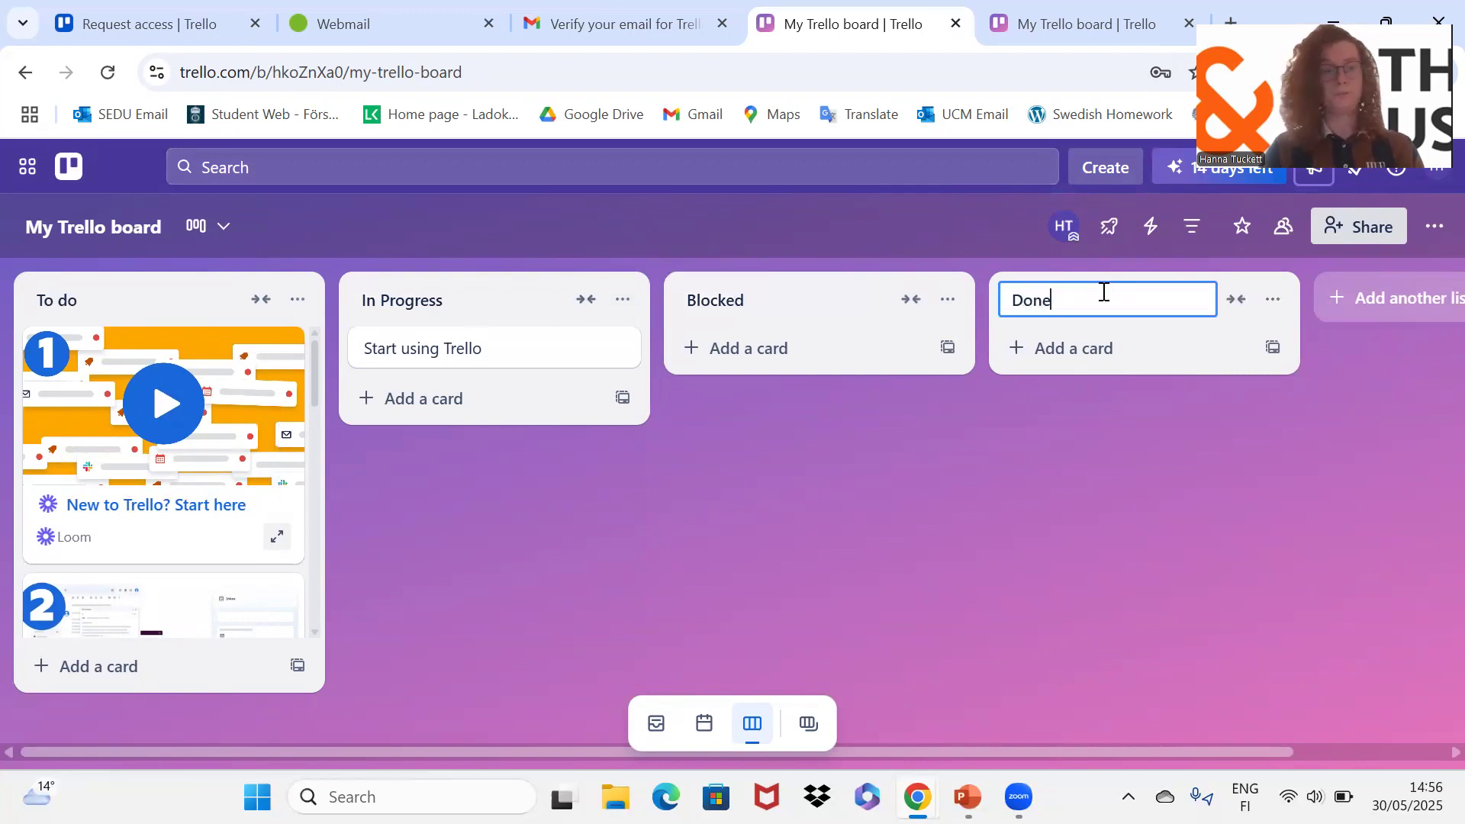
right_click(248, 433)
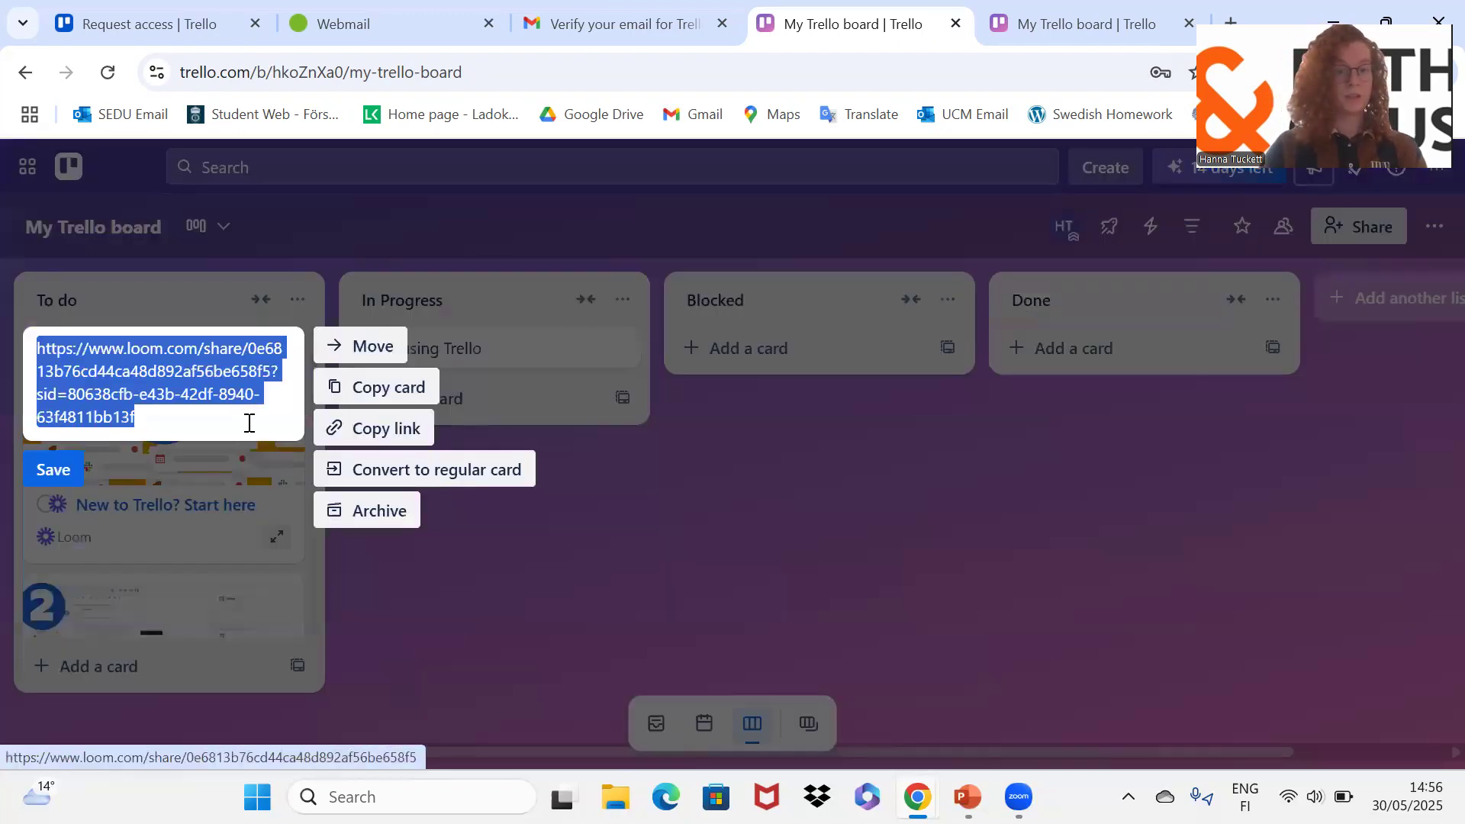
click(388, 521)
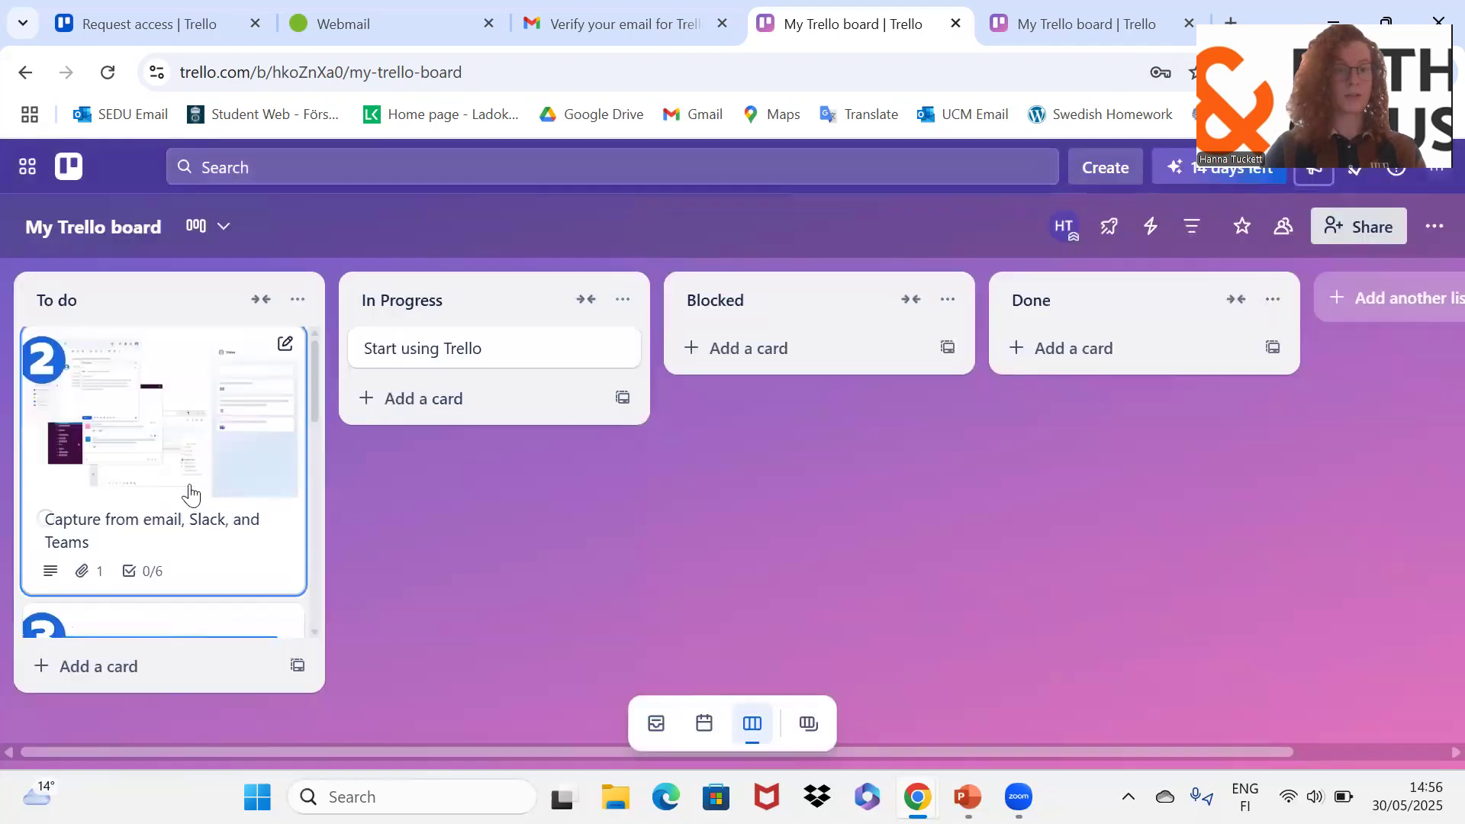
Step: Archive the Capture from email, Dive into Trello basics, Download the mobile app and Work smarter cards
right_click(227, 424)
click(390, 714)
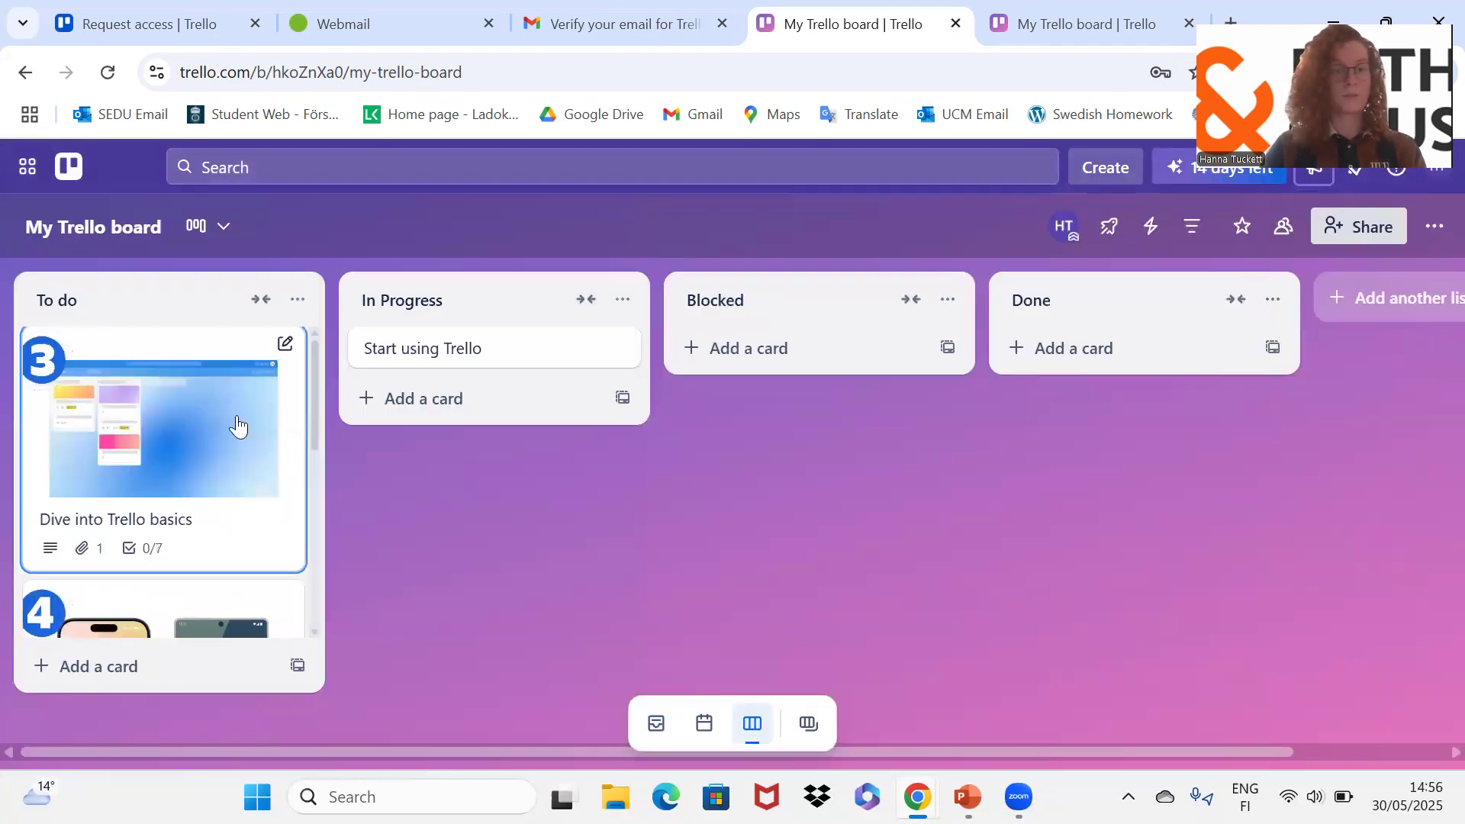
right_click(206, 425)
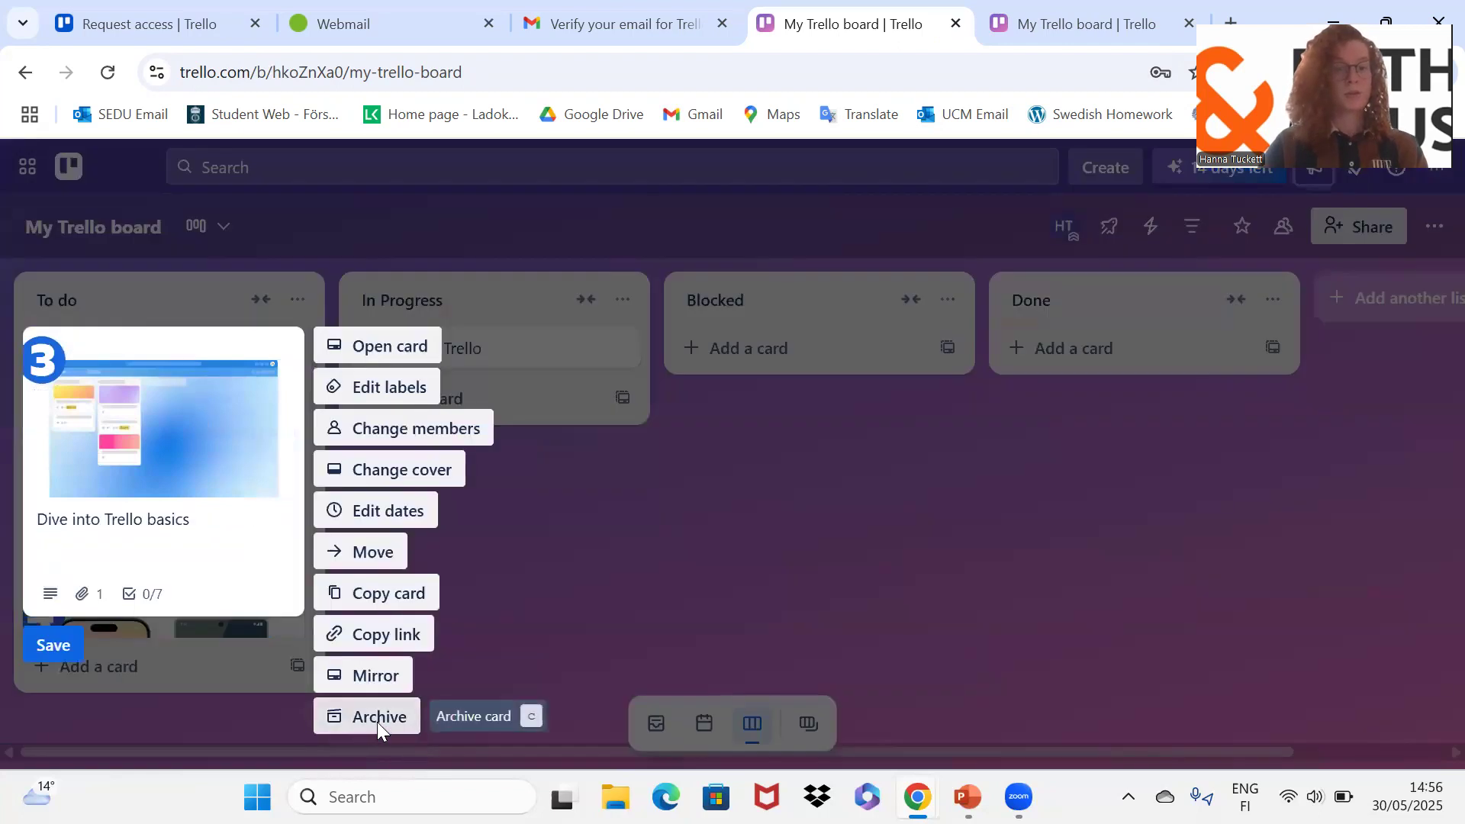
click(378, 726)
right_click(245, 530)
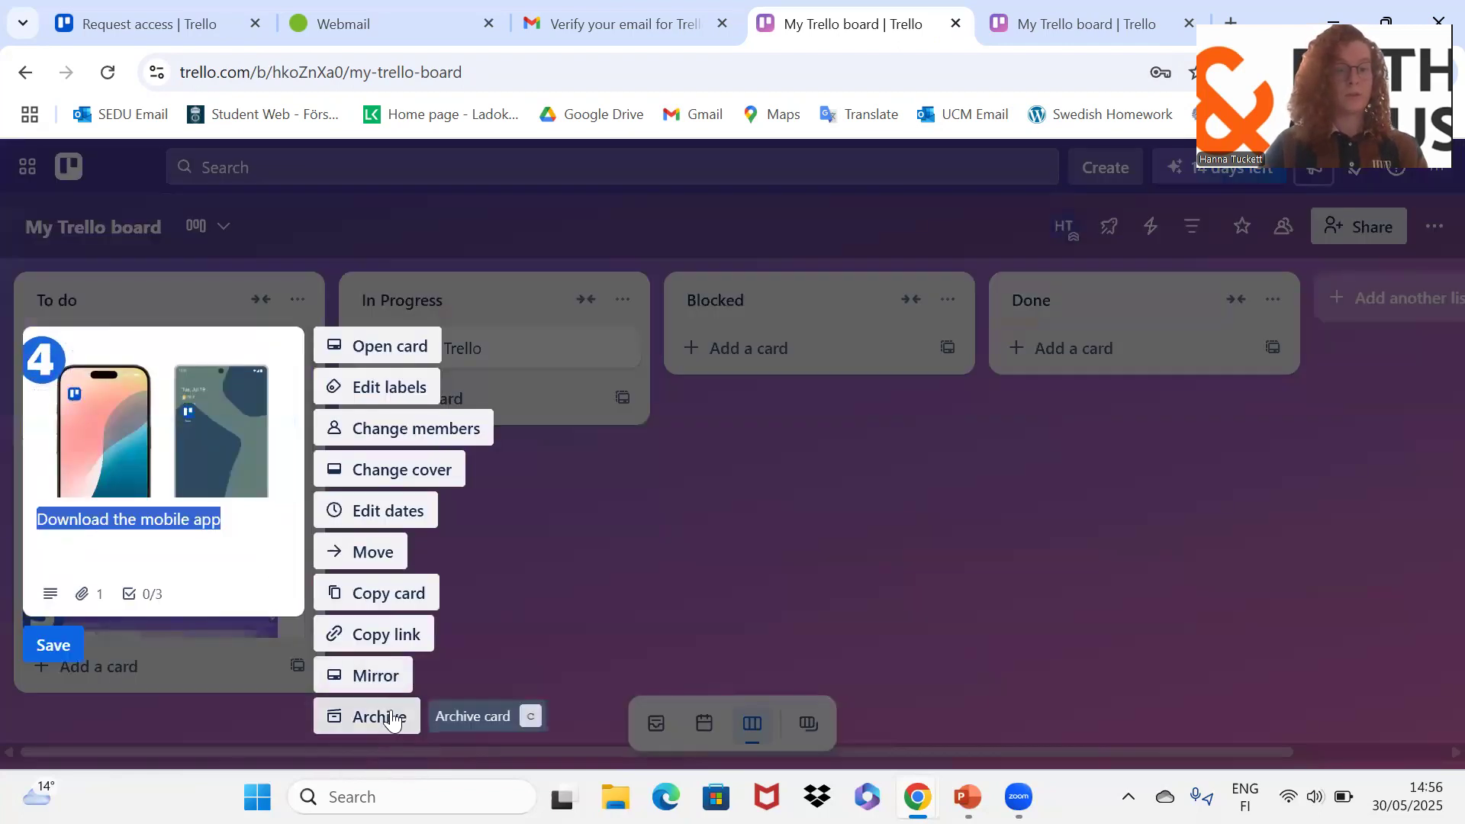
click(393, 717)
right_click(211, 415)
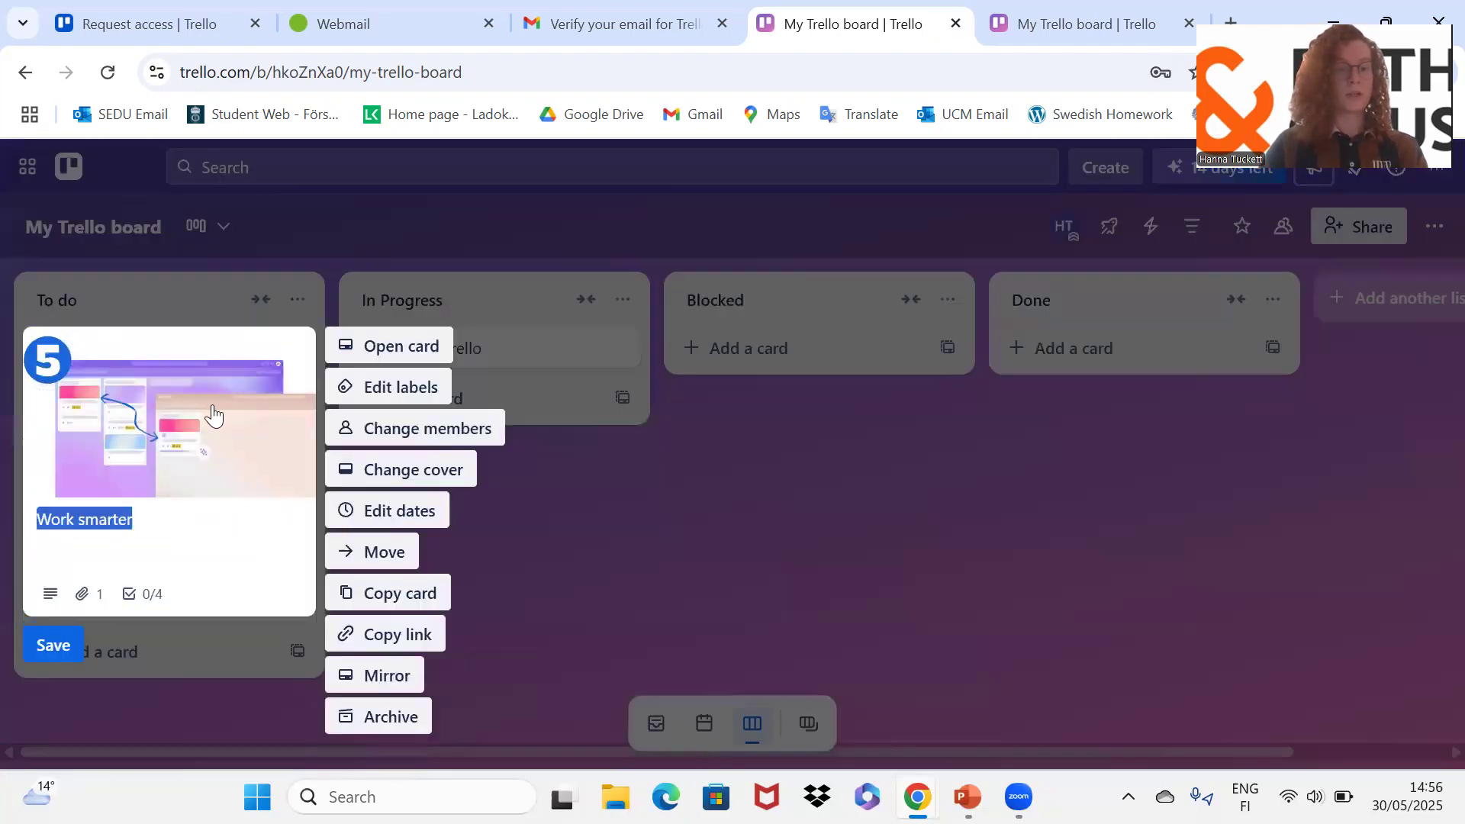
click(341, 726)
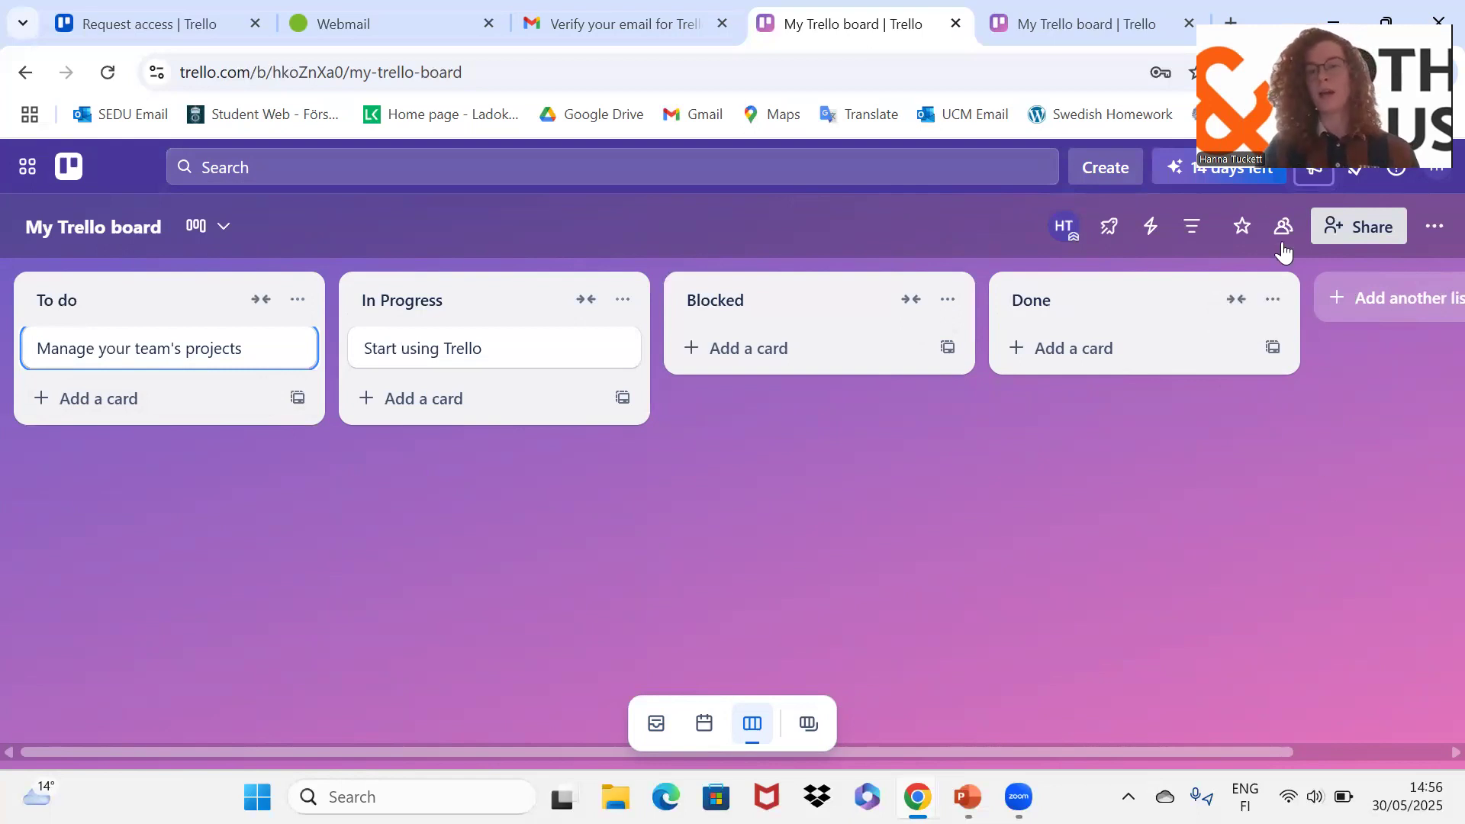
Step: In Share board, select the second account as invitee by its e-mail address
click(1336, 226)
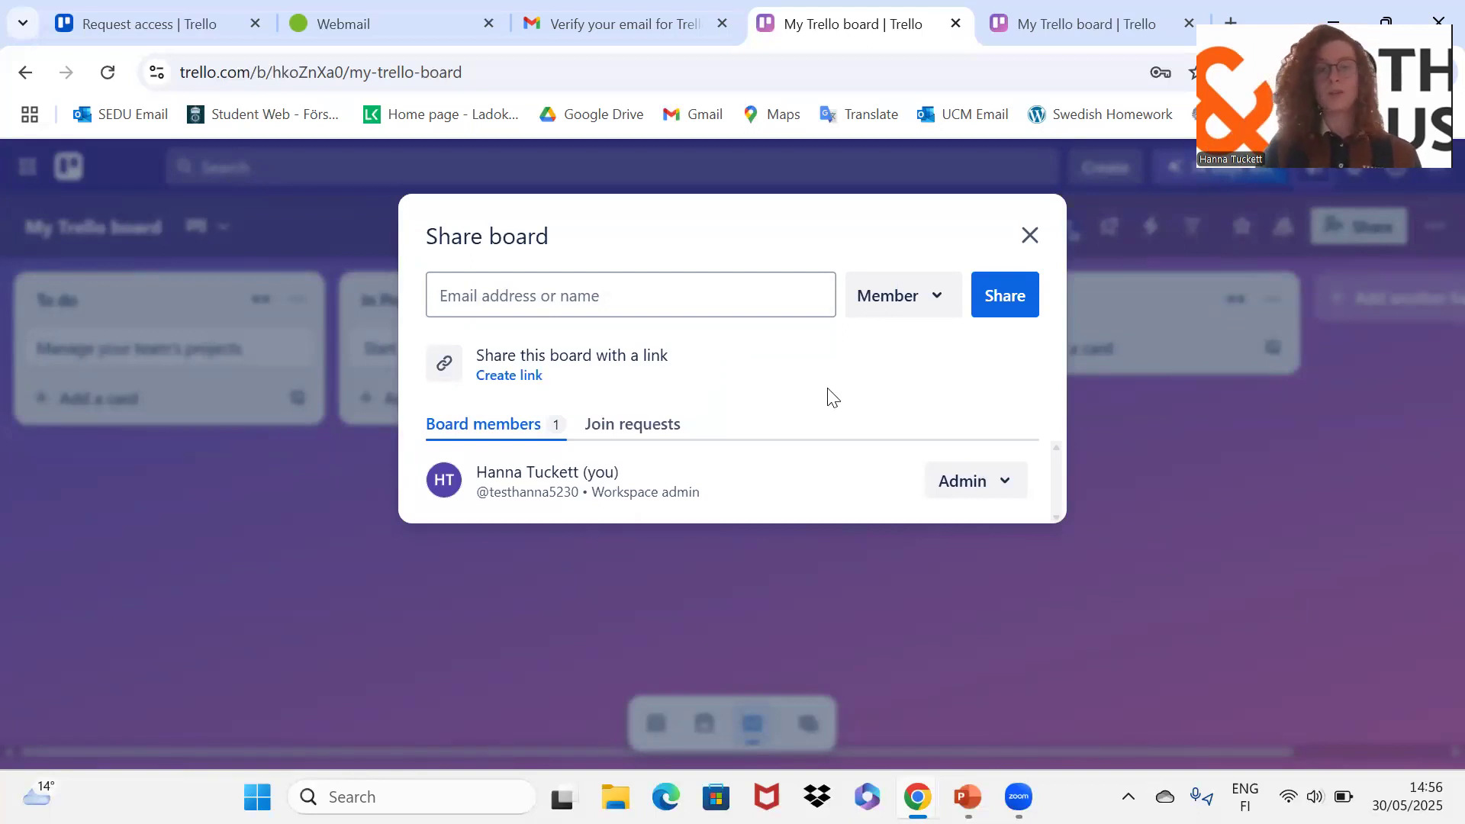
click(912, 299)
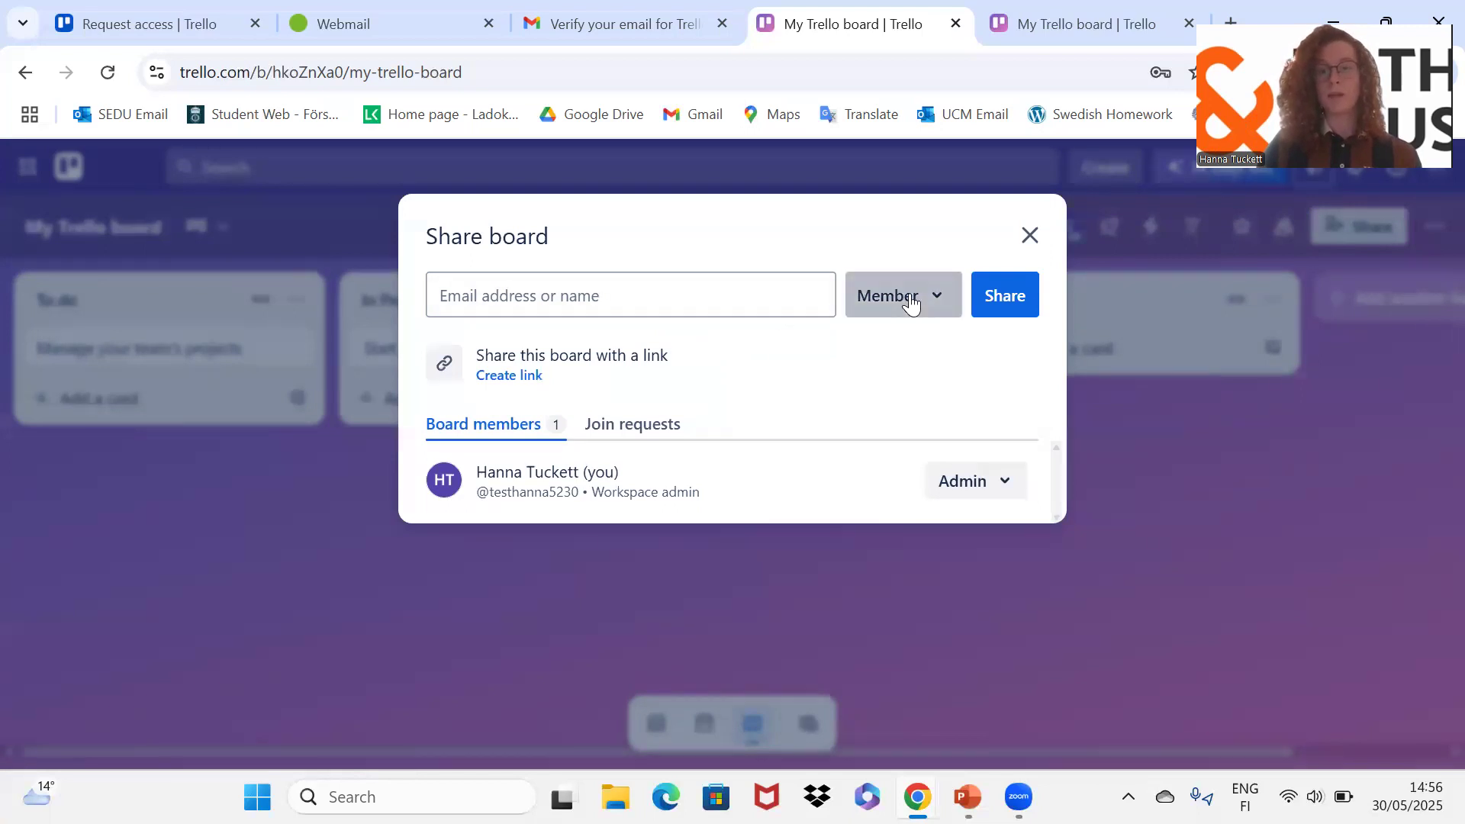
click(993, 331)
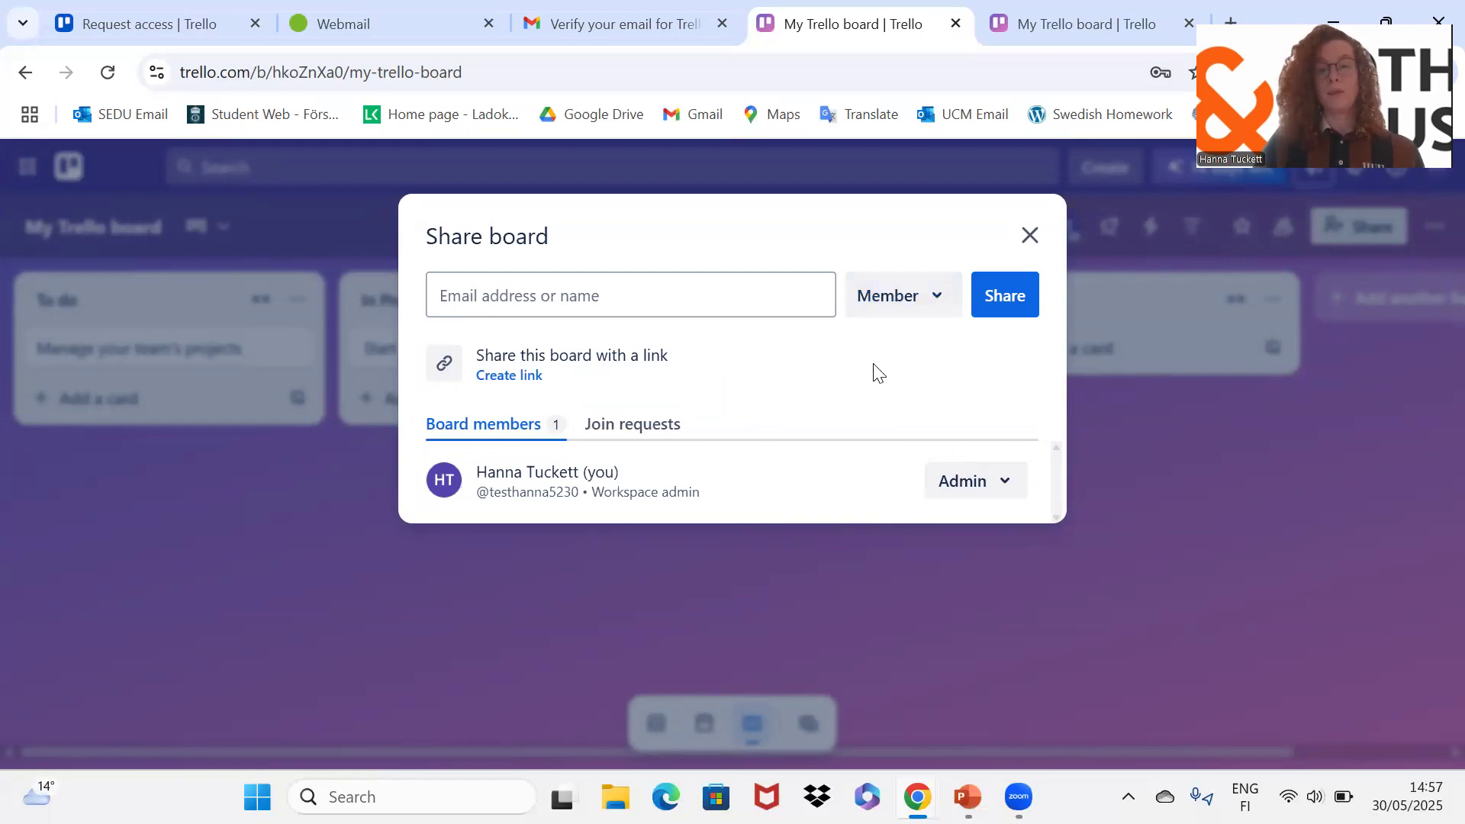
click(671, 282)
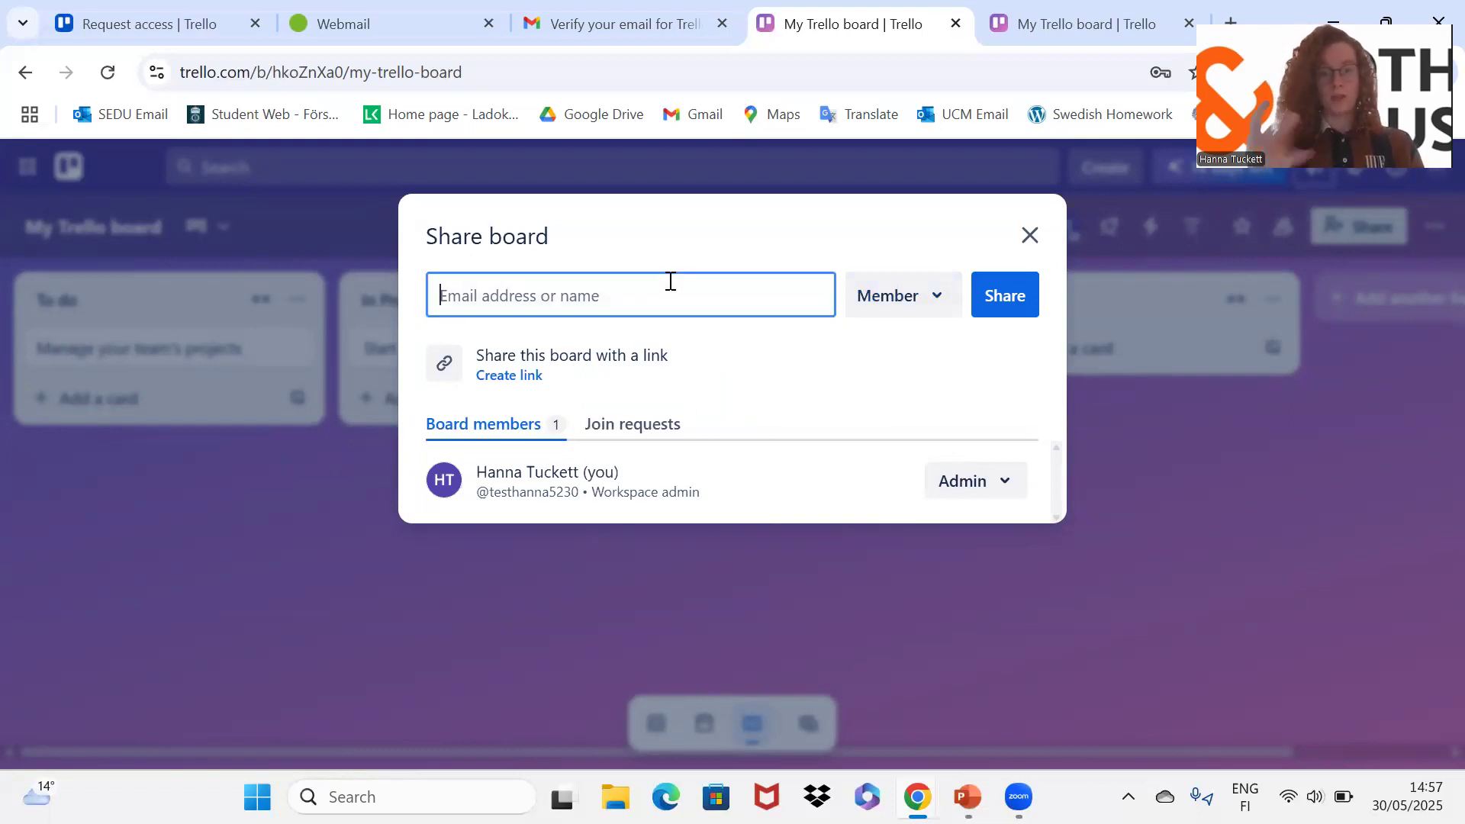
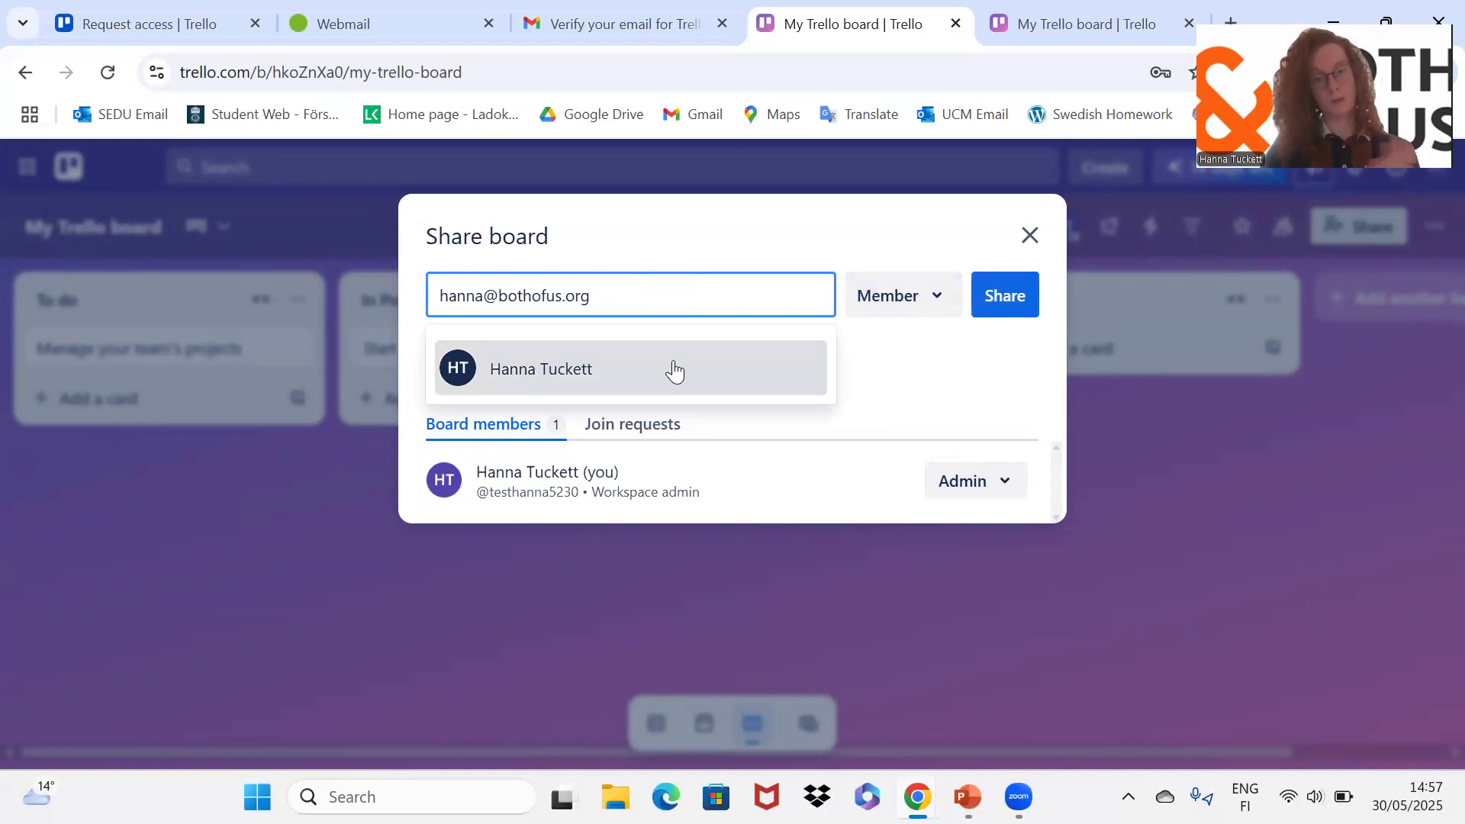
click(675, 367)
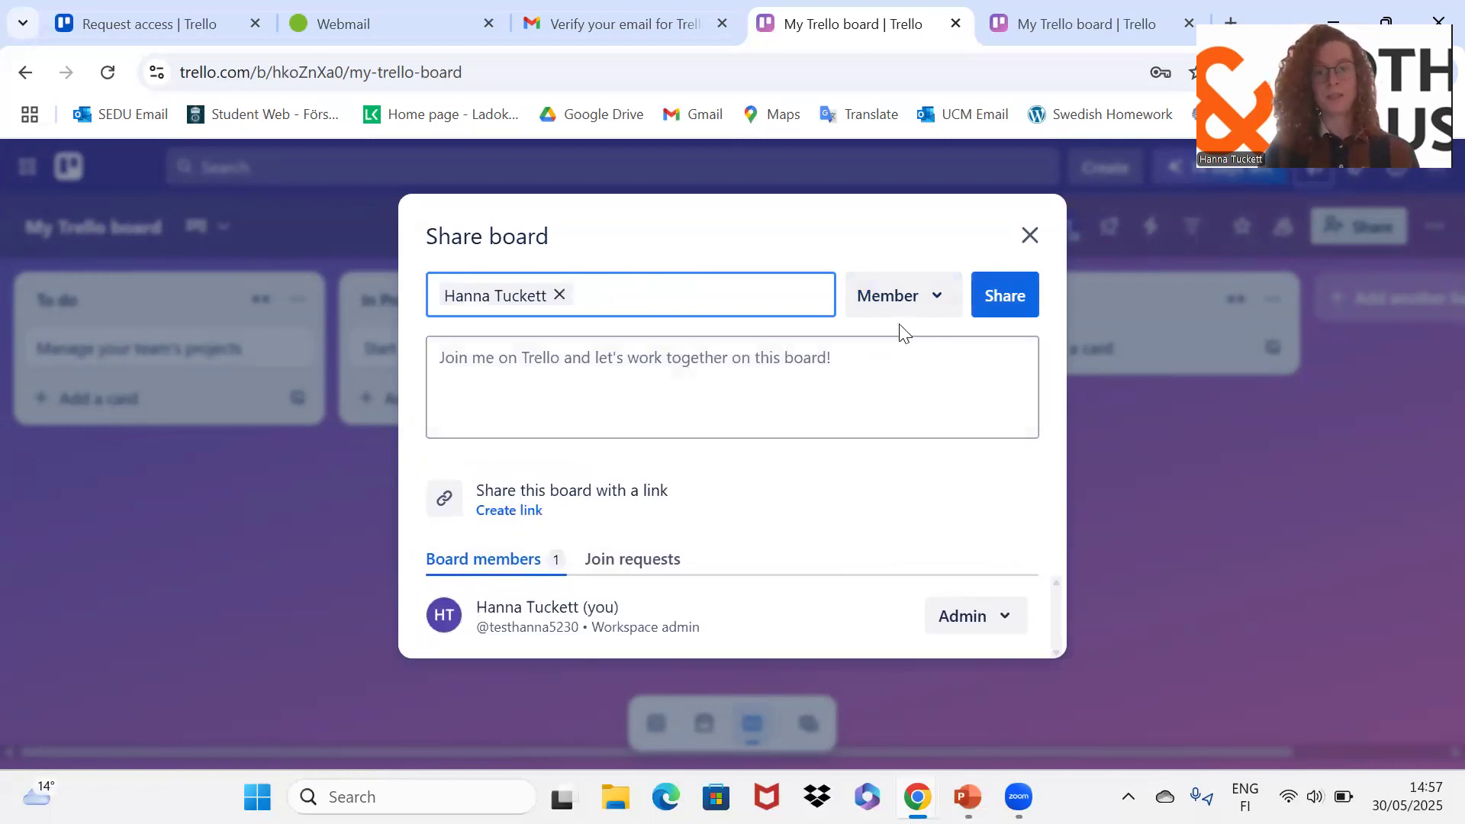
Step: Send the invitation with the Member role, then change the new guest's role to Admin
click(931, 296)
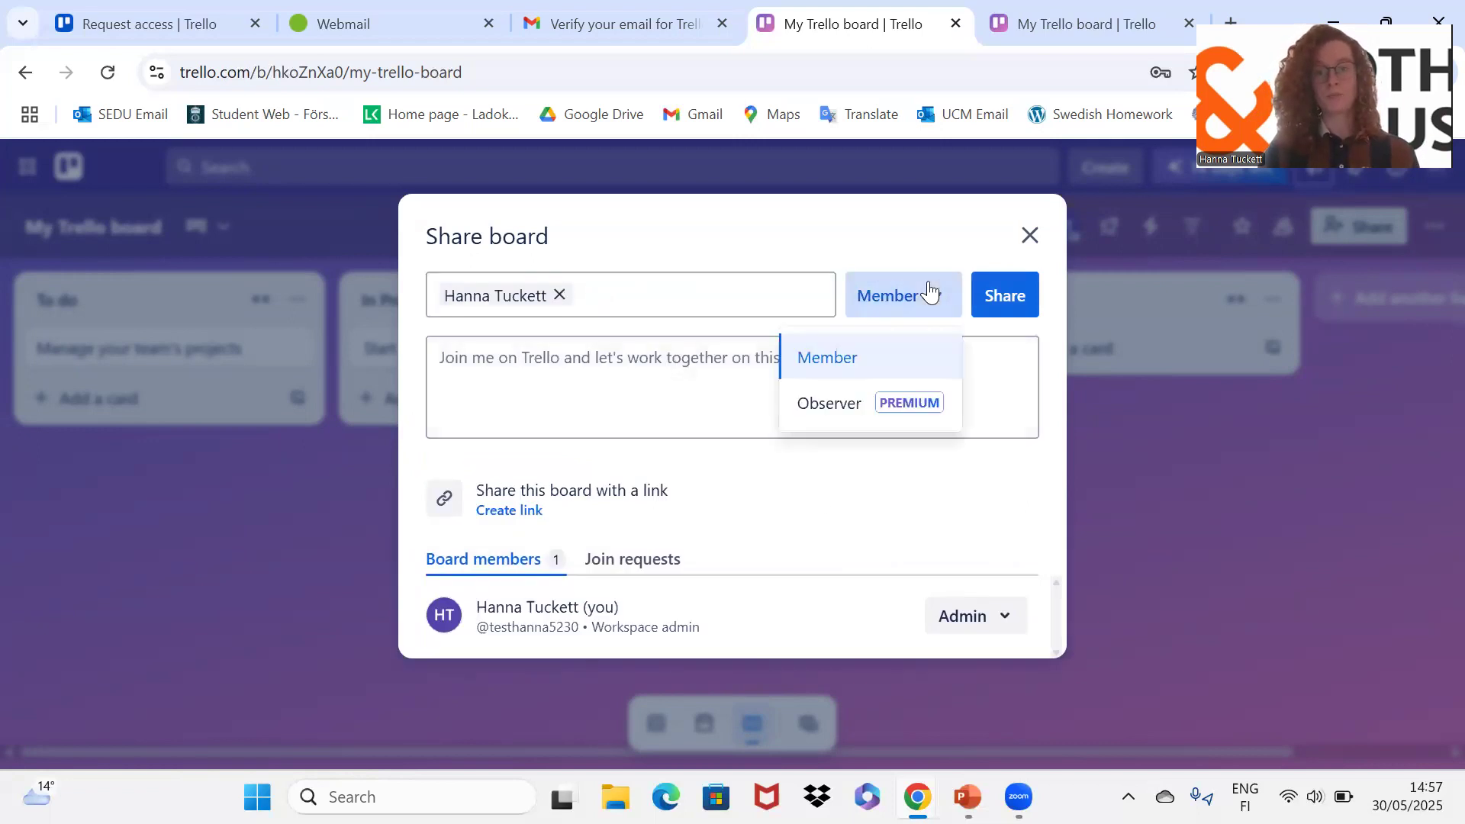
click(807, 494)
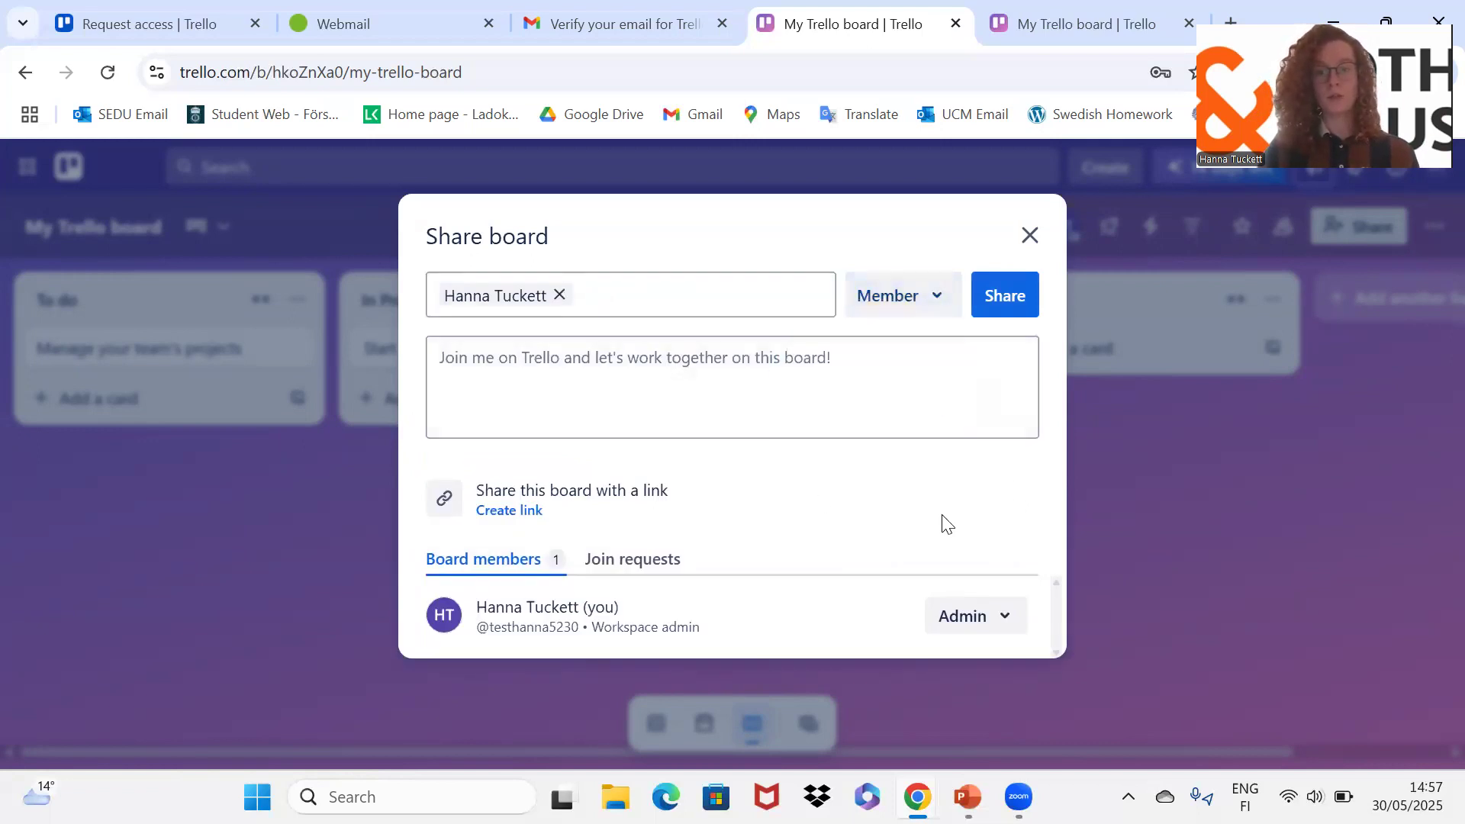
click(997, 298)
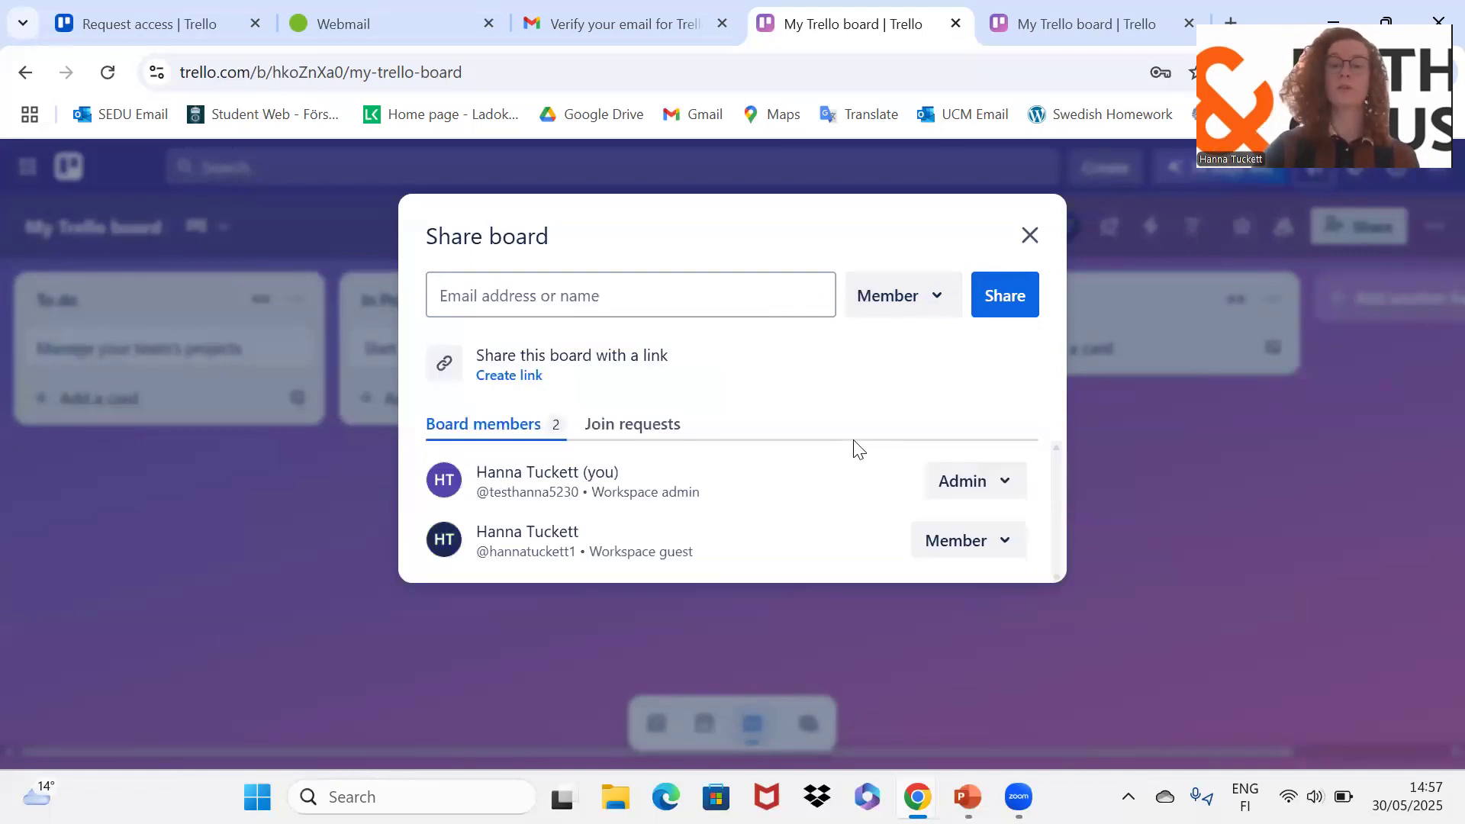
click(996, 555)
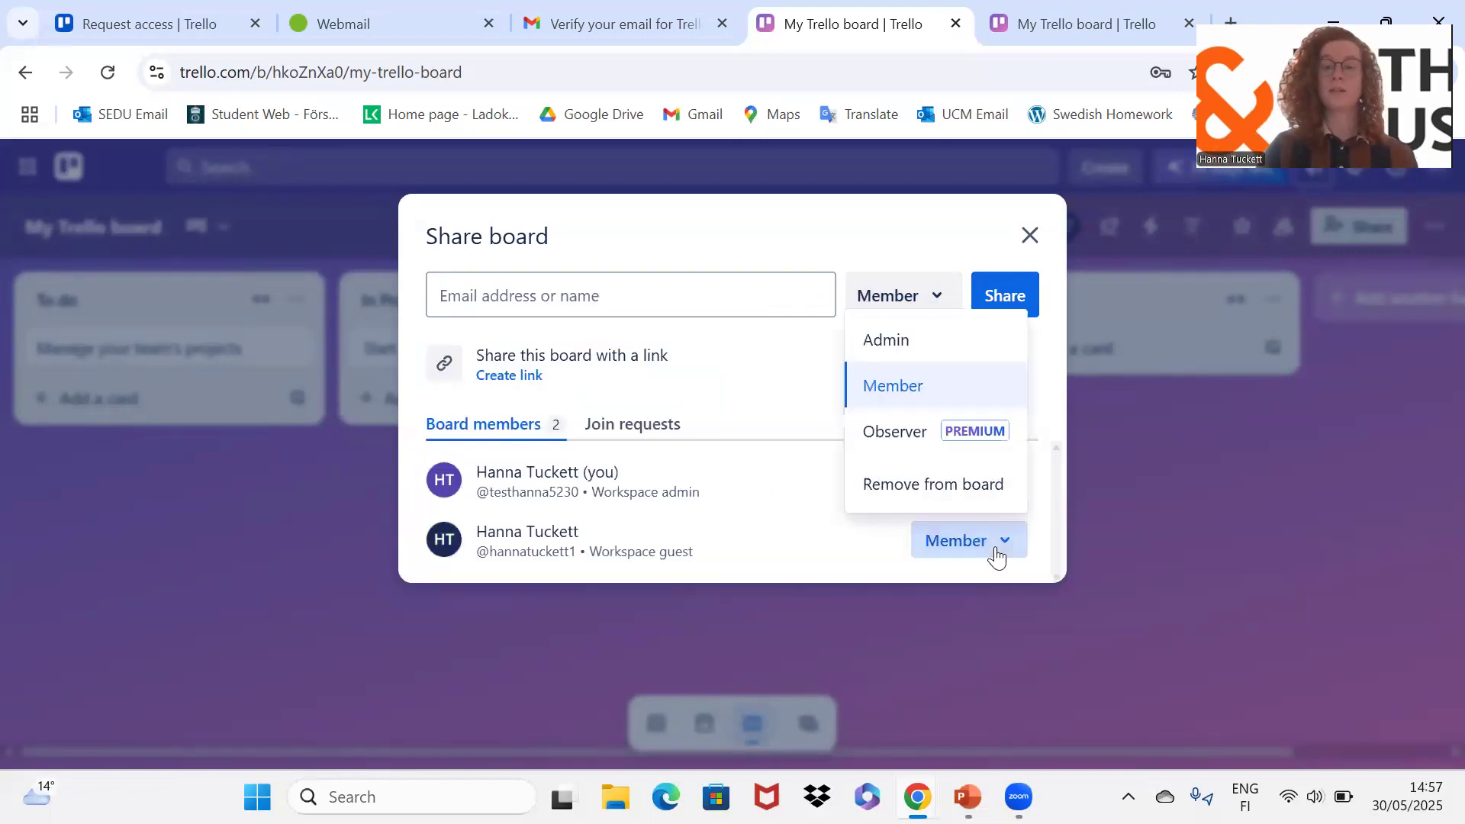
click(915, 341)
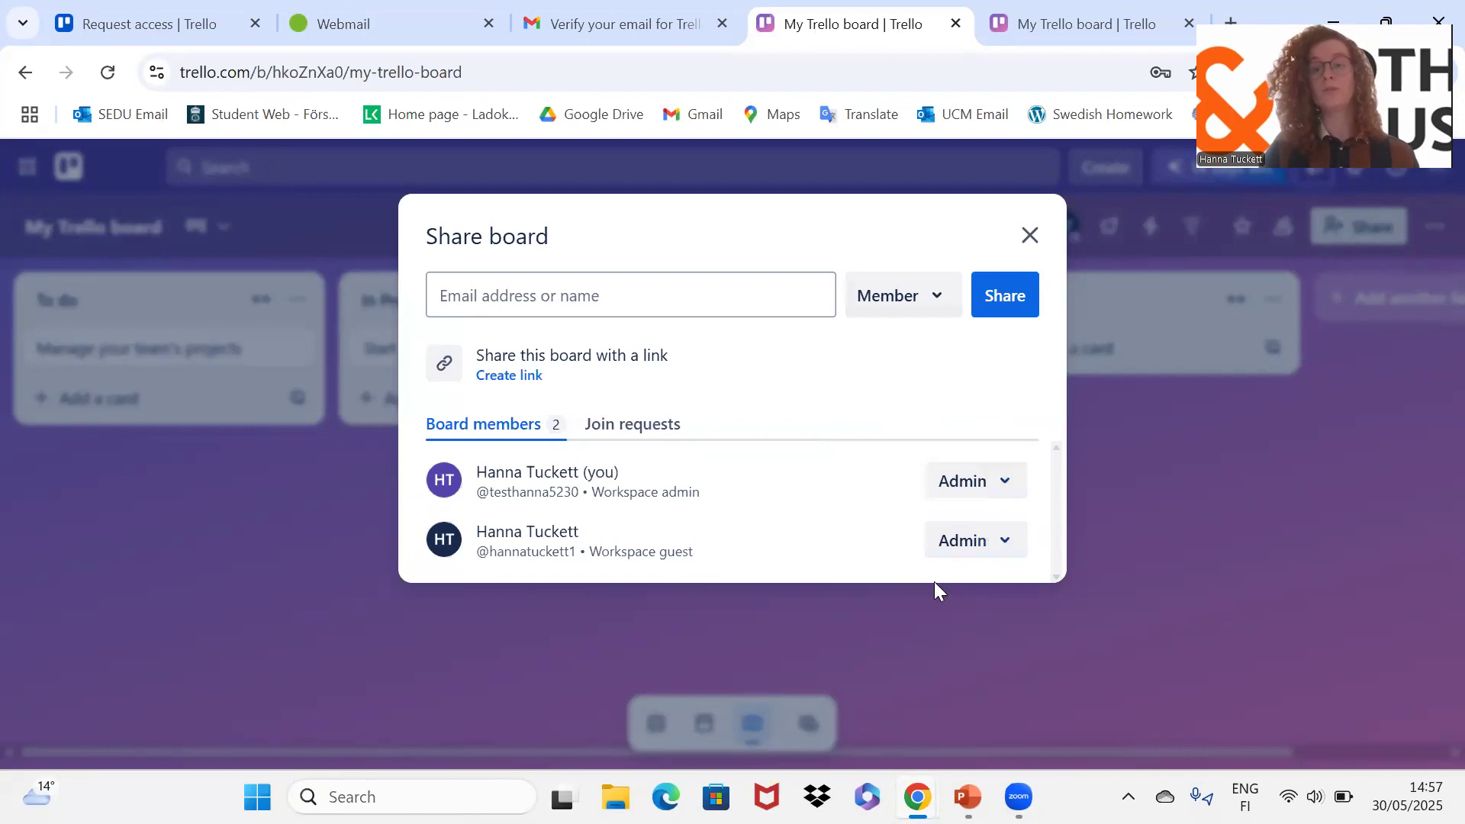
Step: Refresh the webmail inbox, open Trello's board invitation email and follow its board link
click(357, 26)
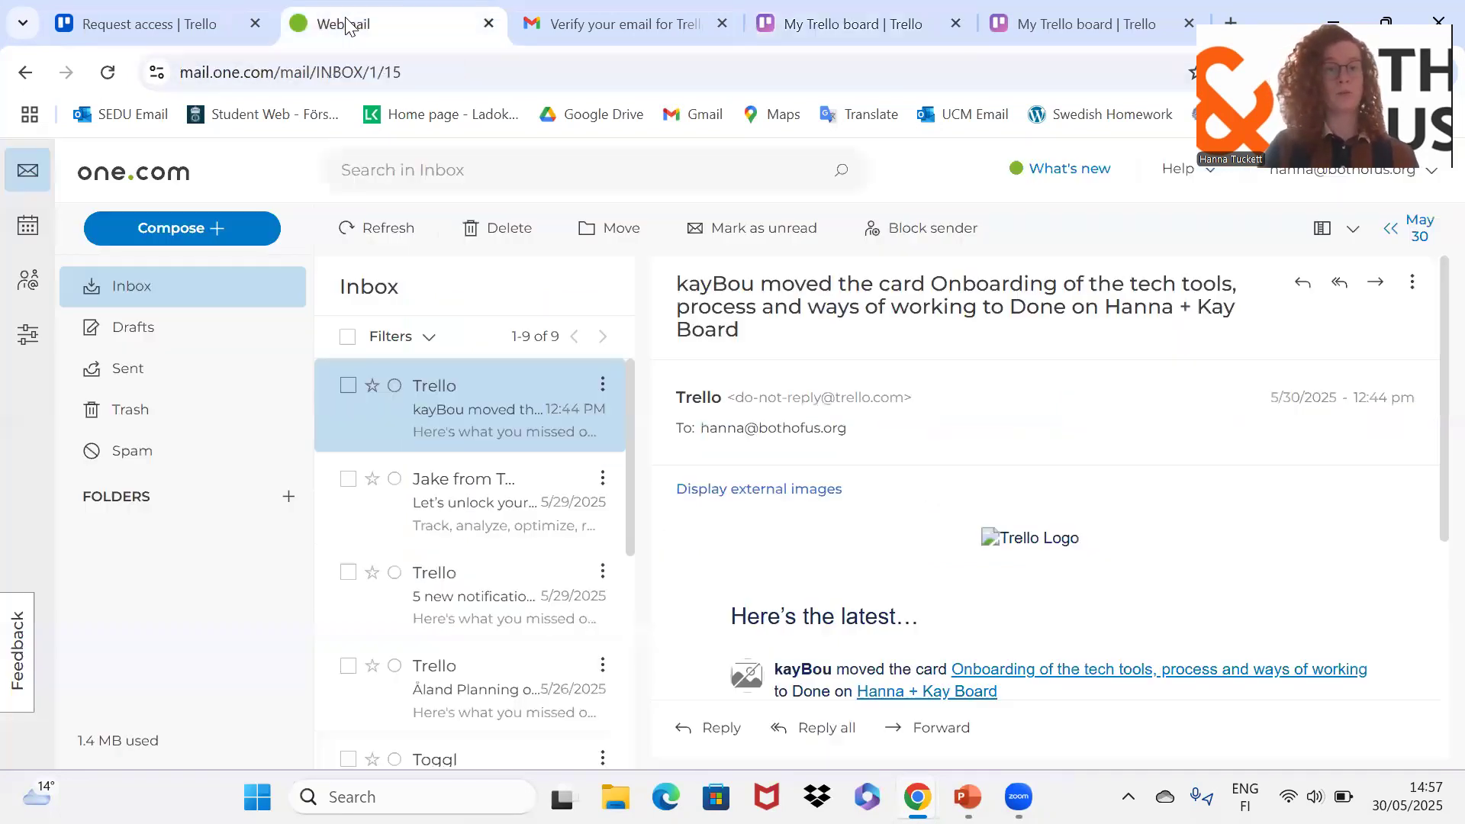
click(370, 228)
click(442, 419)
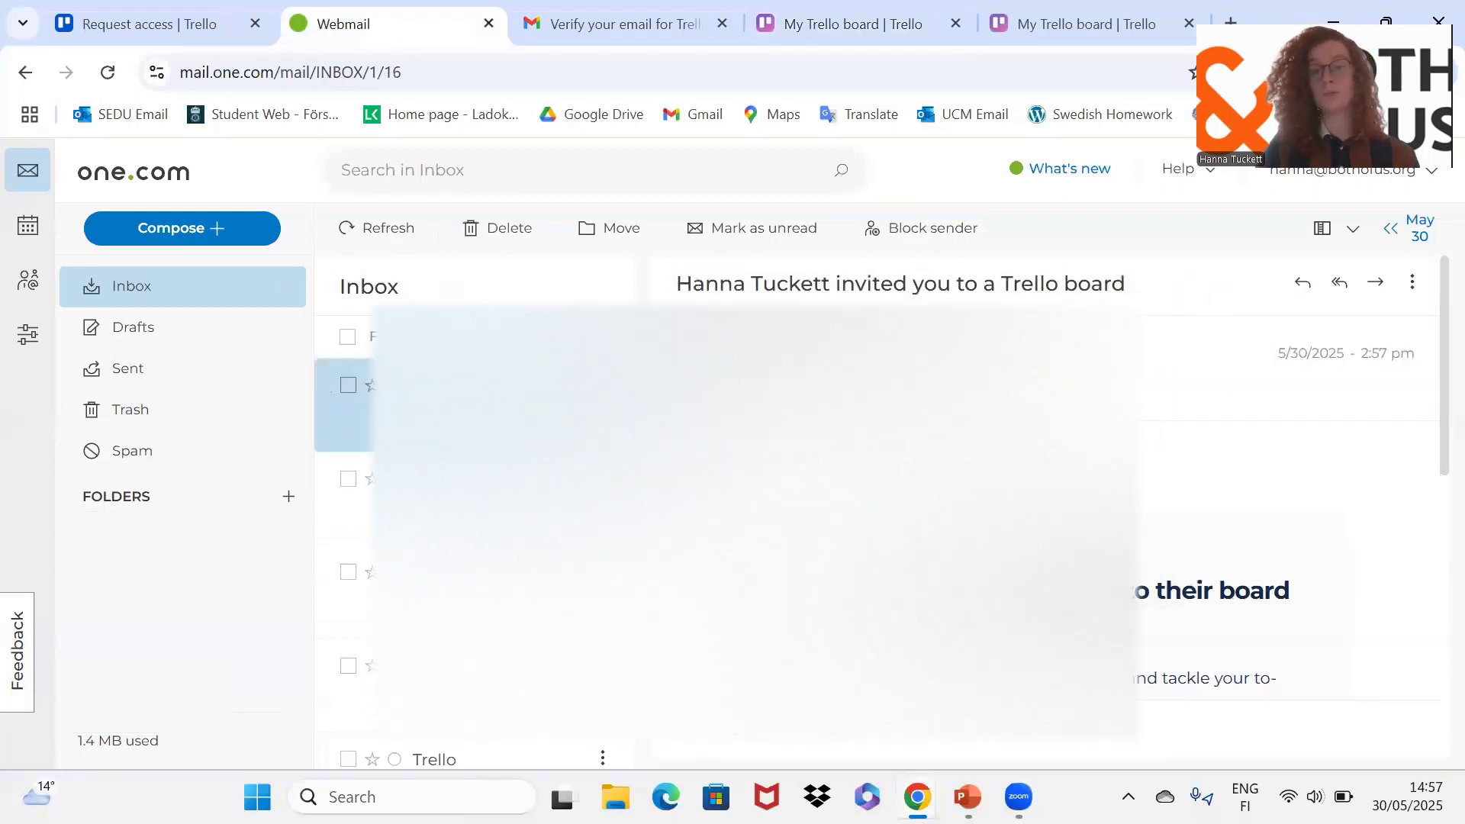
scroll(1045, 496, down, 4)
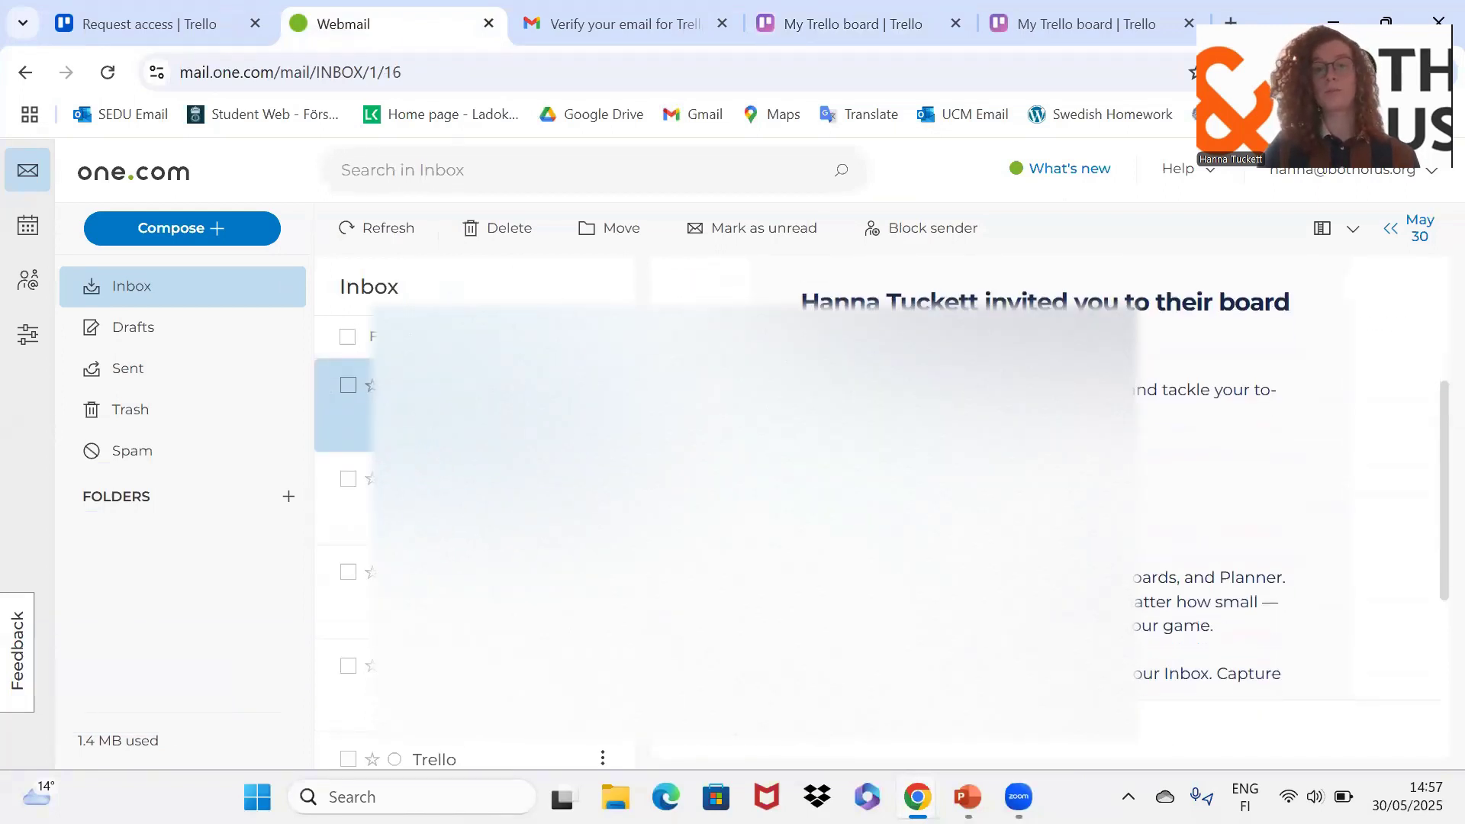
click(1043, 476)
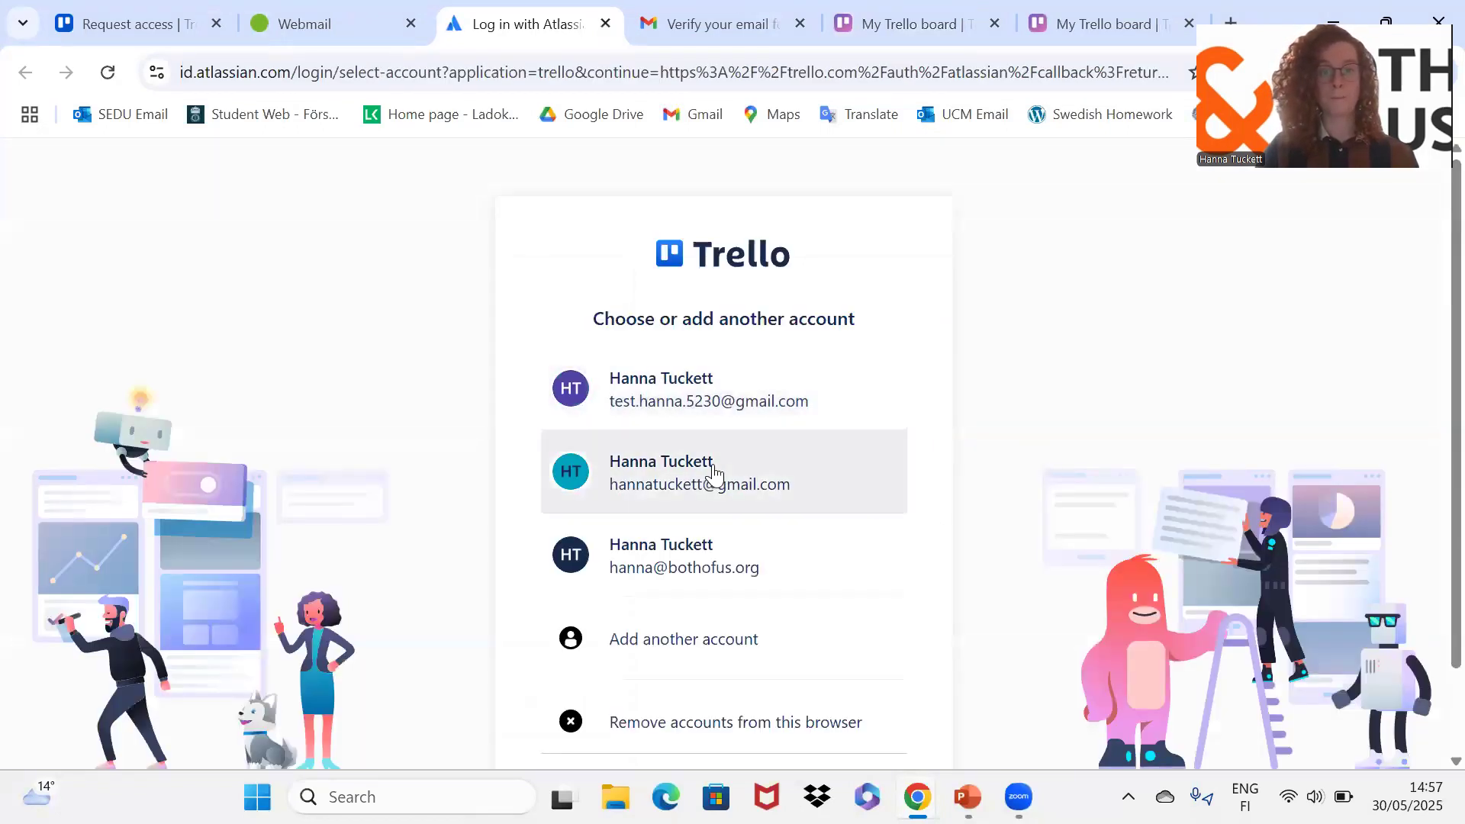
Step: Sign in with the invited third account so the shared My Trello board opens
click(771, 575)
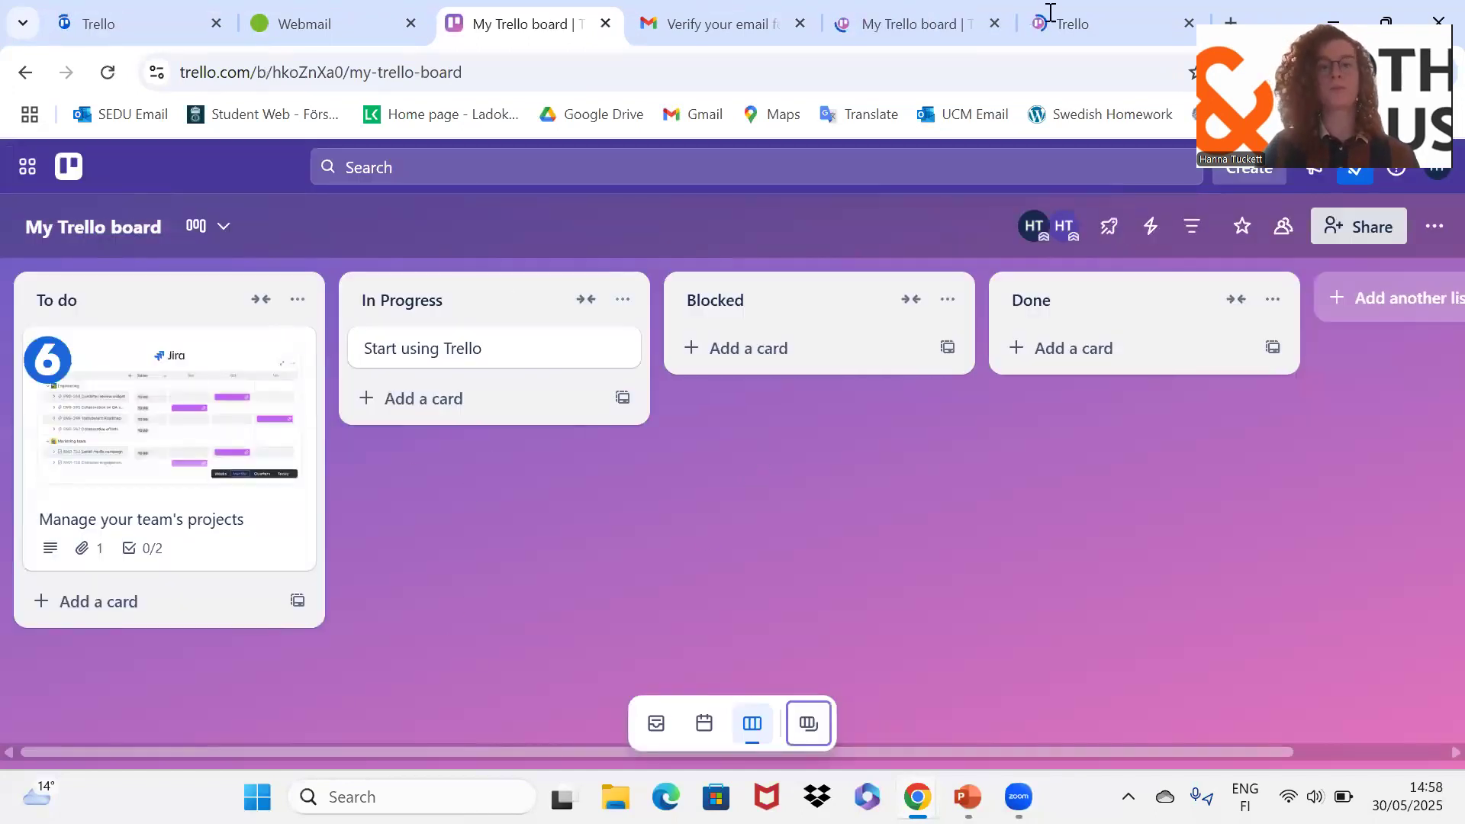
Step: On the My Trello board, archive the 'Manage your team's projects' card from To do
click(870, 18)
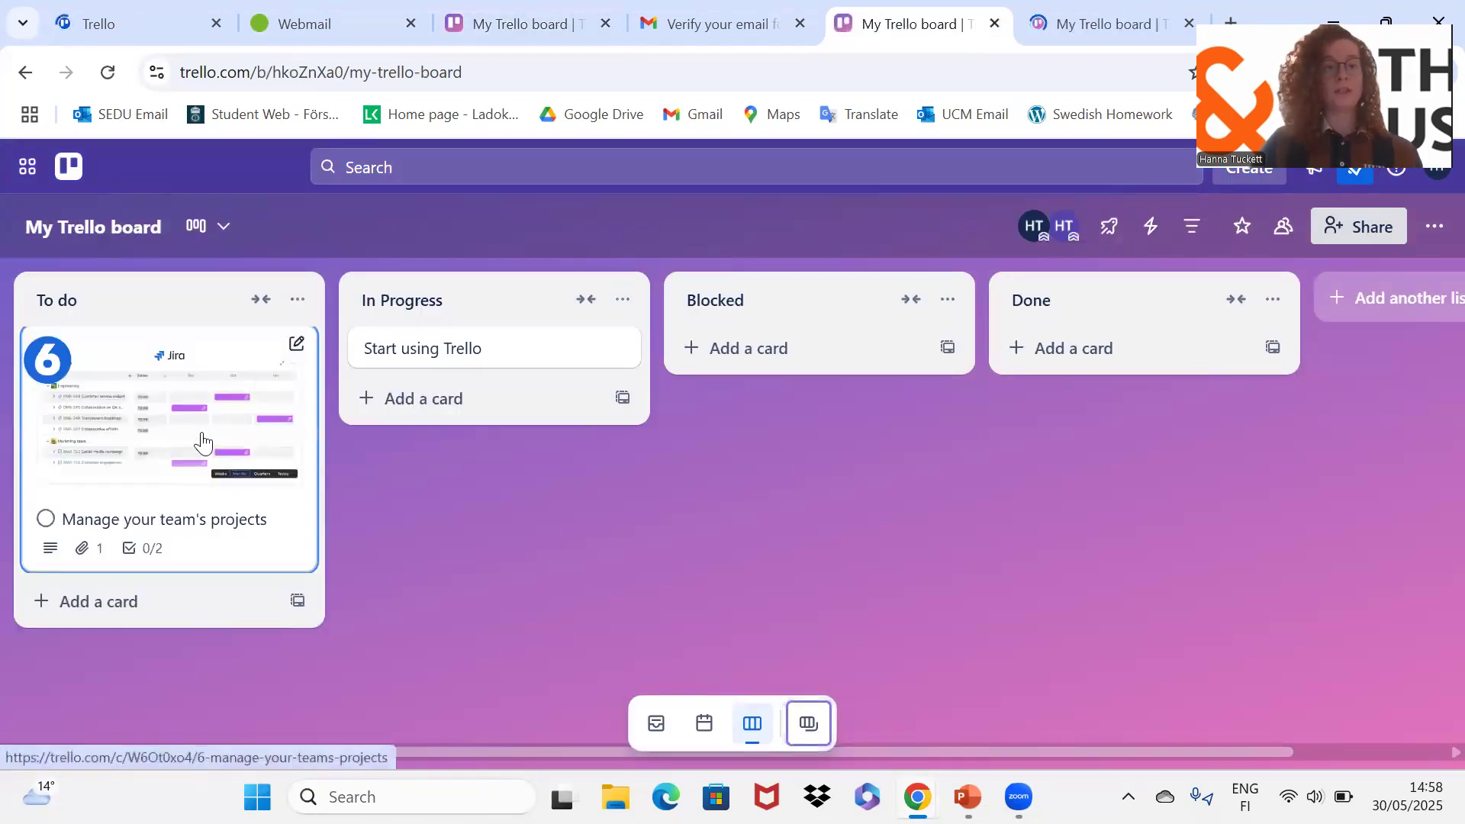
right_click(202, 441)
click(387, 721)
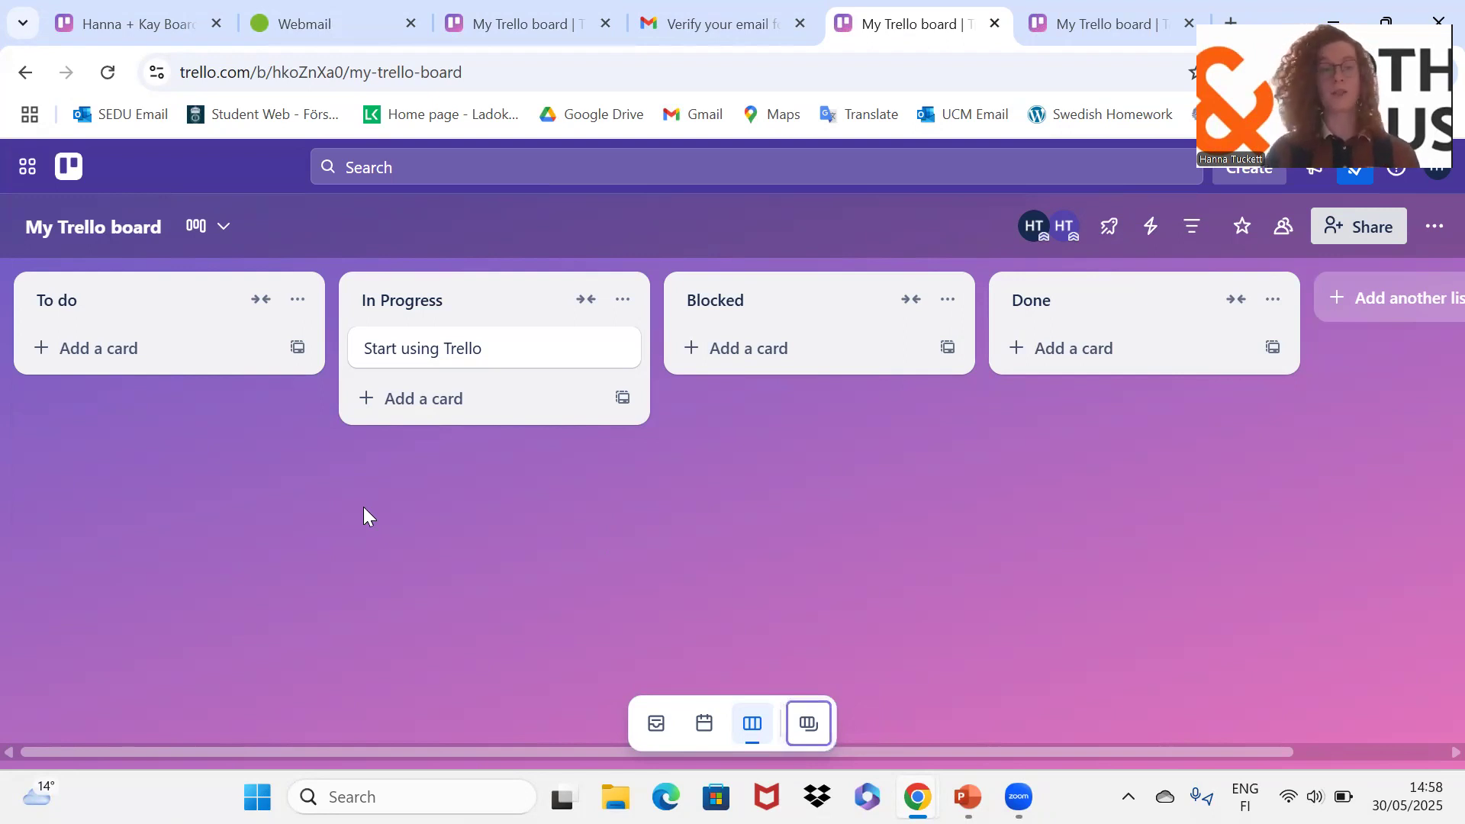
Step: Add an 'Evaluation of website' card to the To do list
click(115, 352)
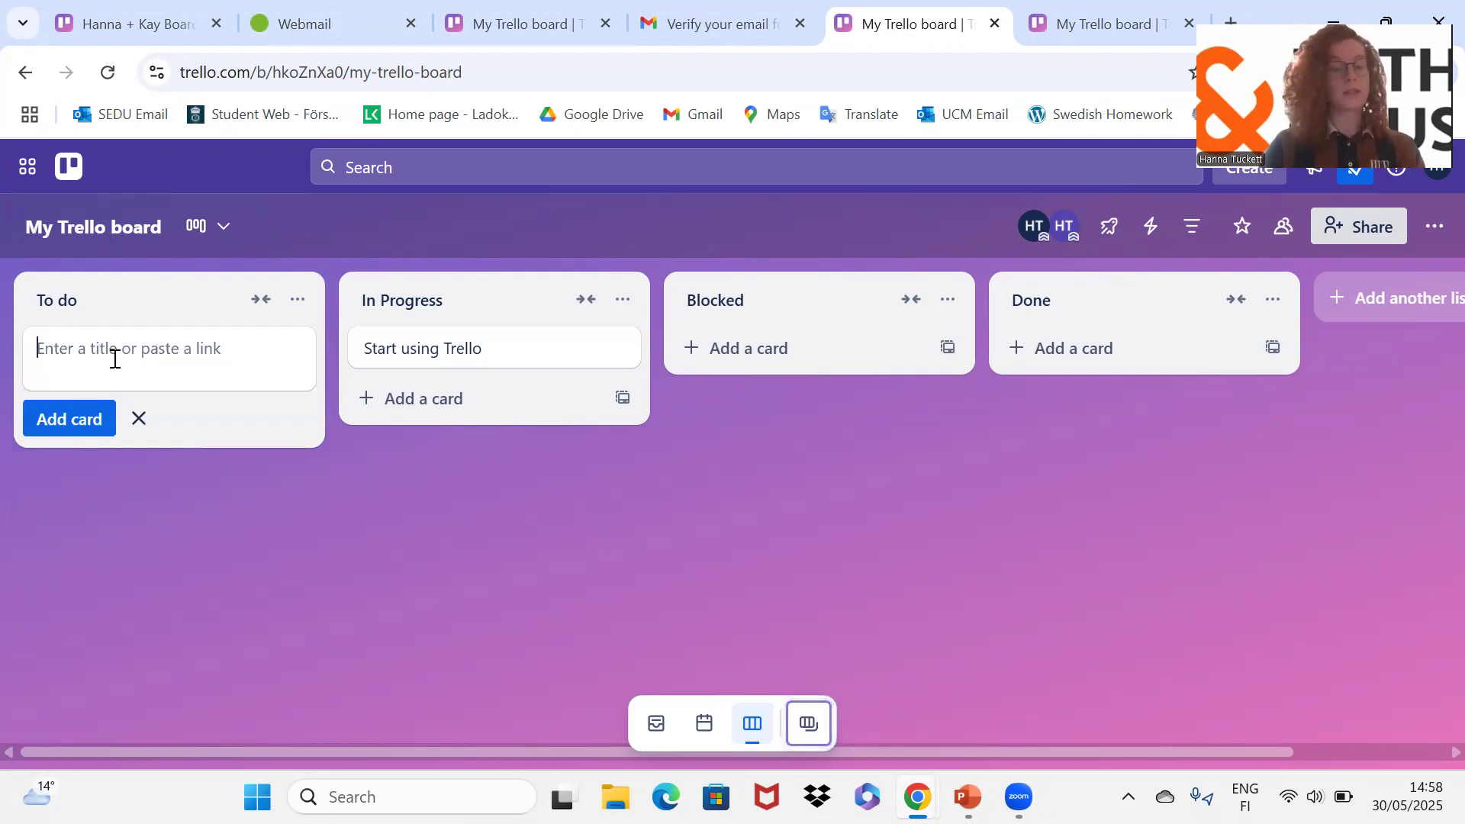
text(Evalua)
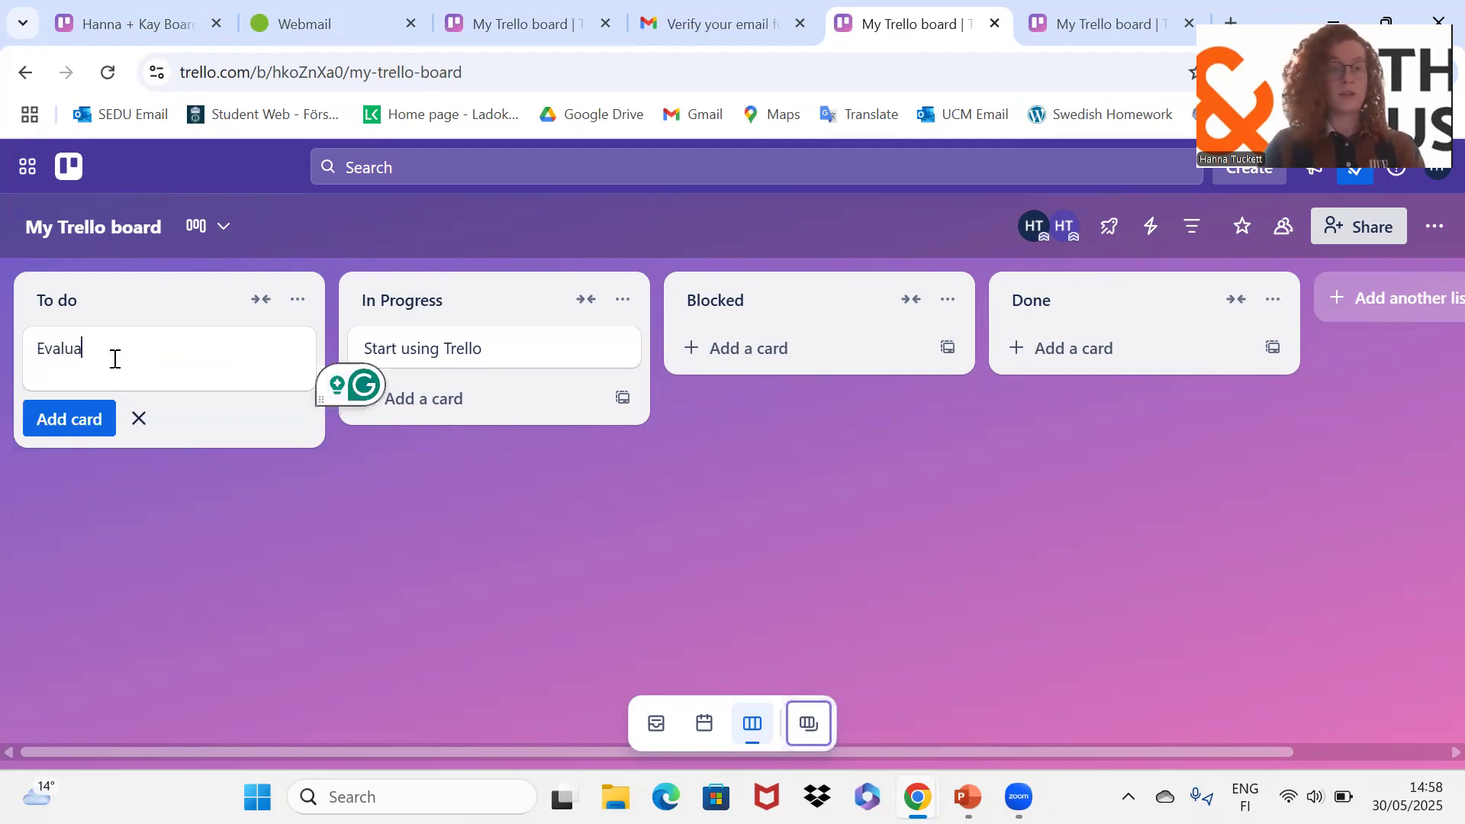
key(BackSpace)
key(BackSpace)
key(BackSpace)
key(BackSpace)
key(BackSpace)
text(Ev)
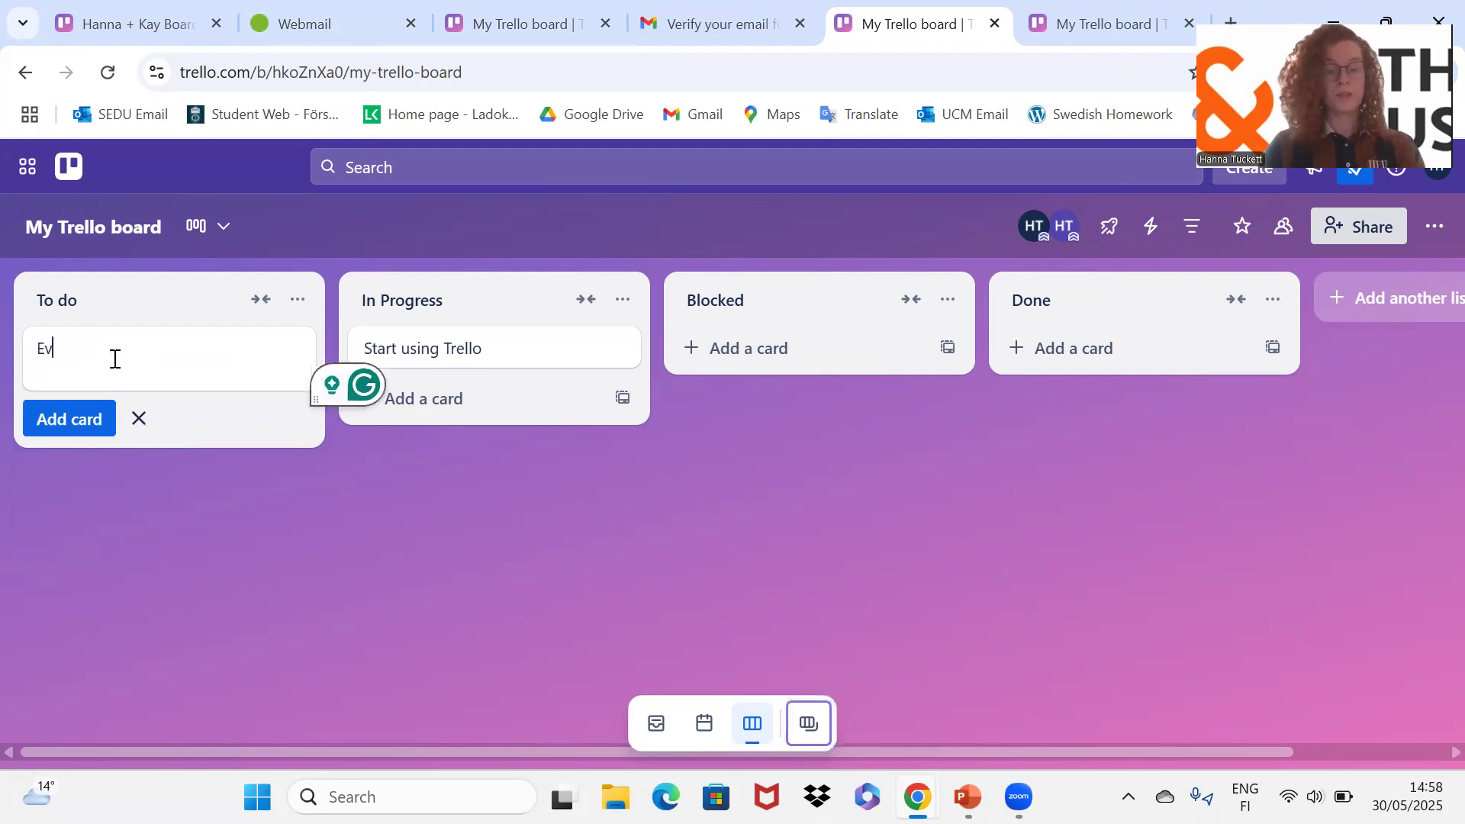
text(aluation of)
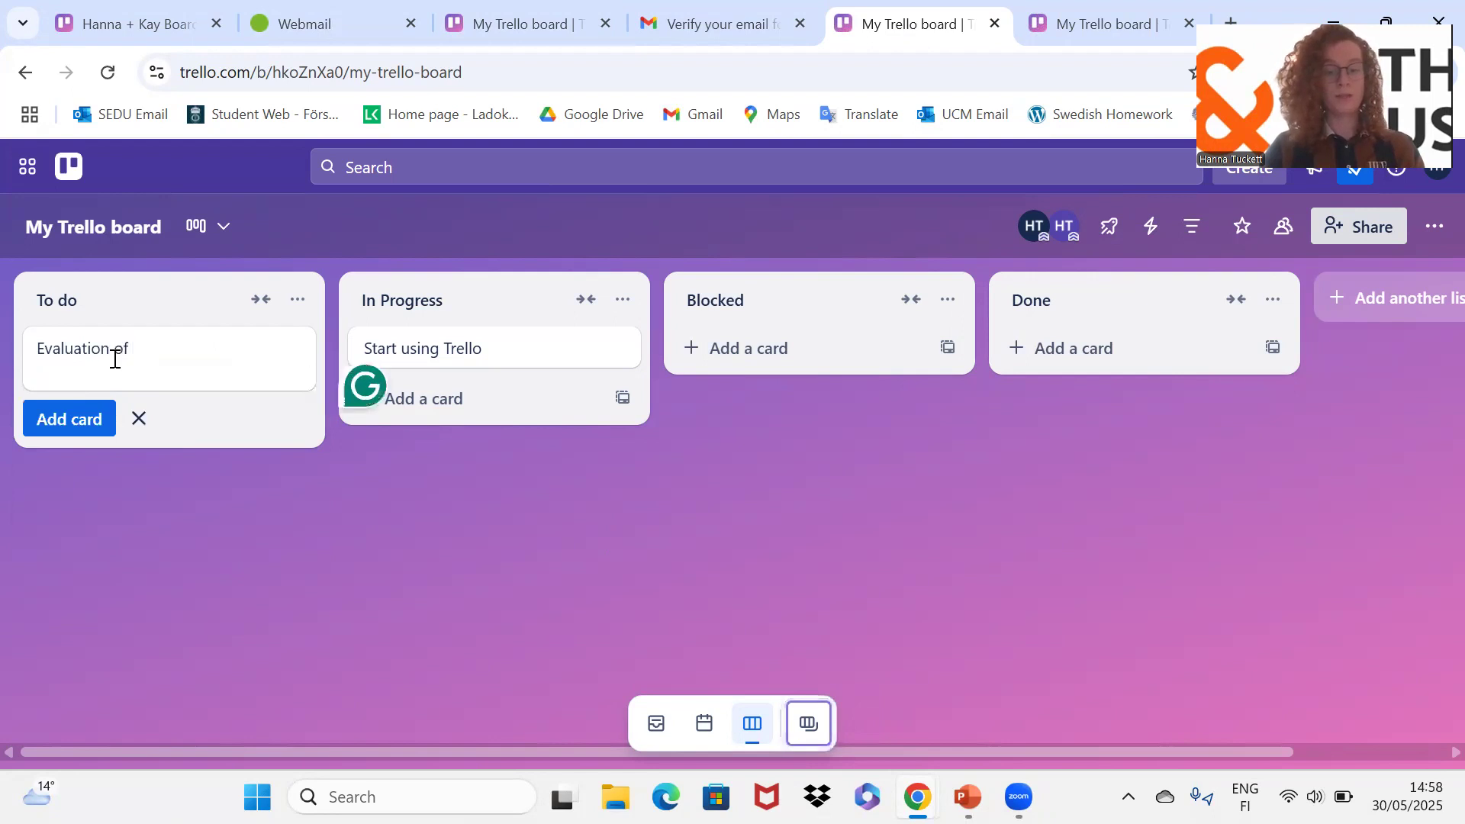
text( website)
key(BackSpace)
key(BackSpace)
key(BackSpace)
text(ite)
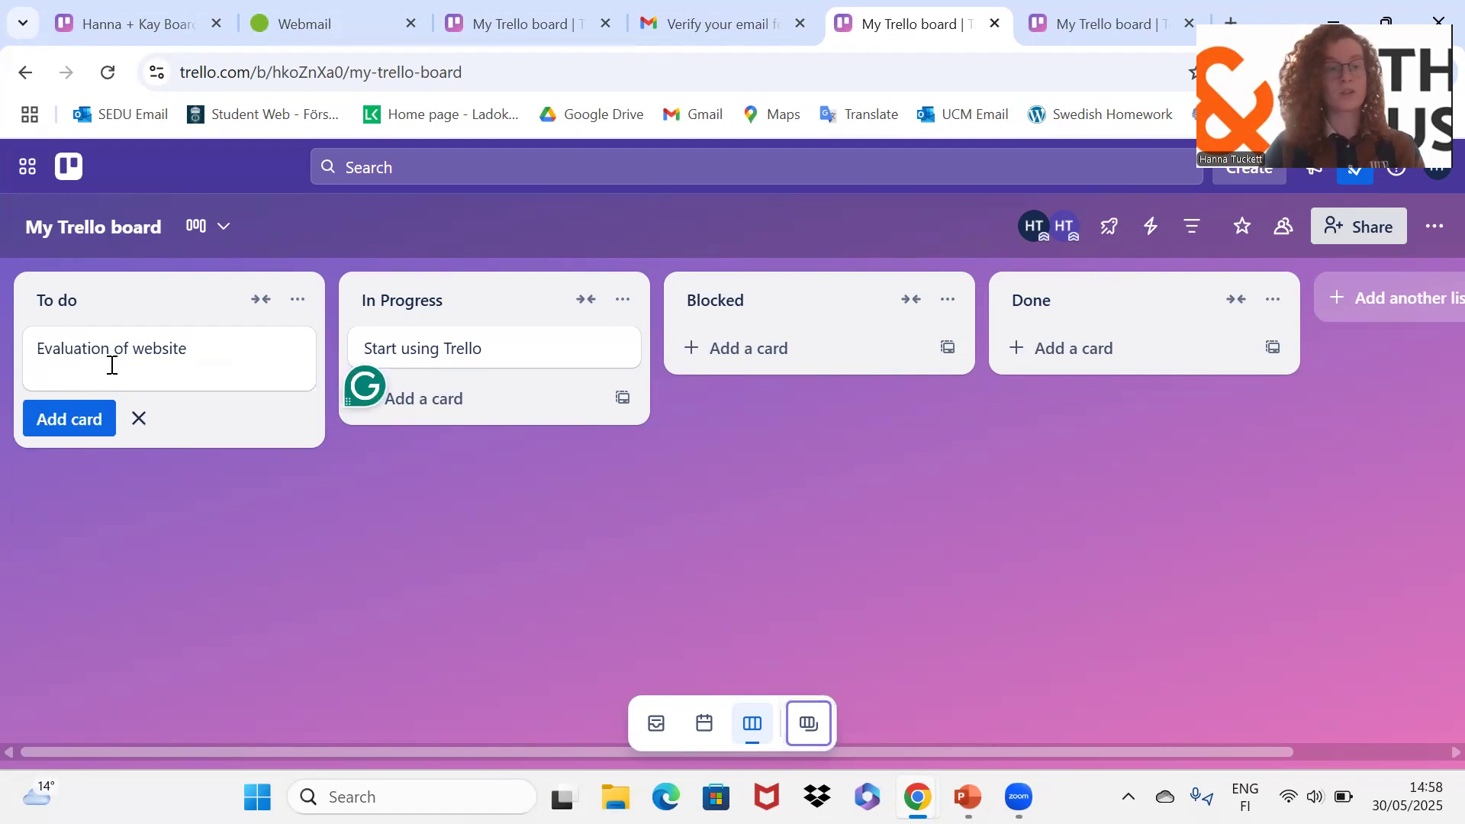
click(98, 419)
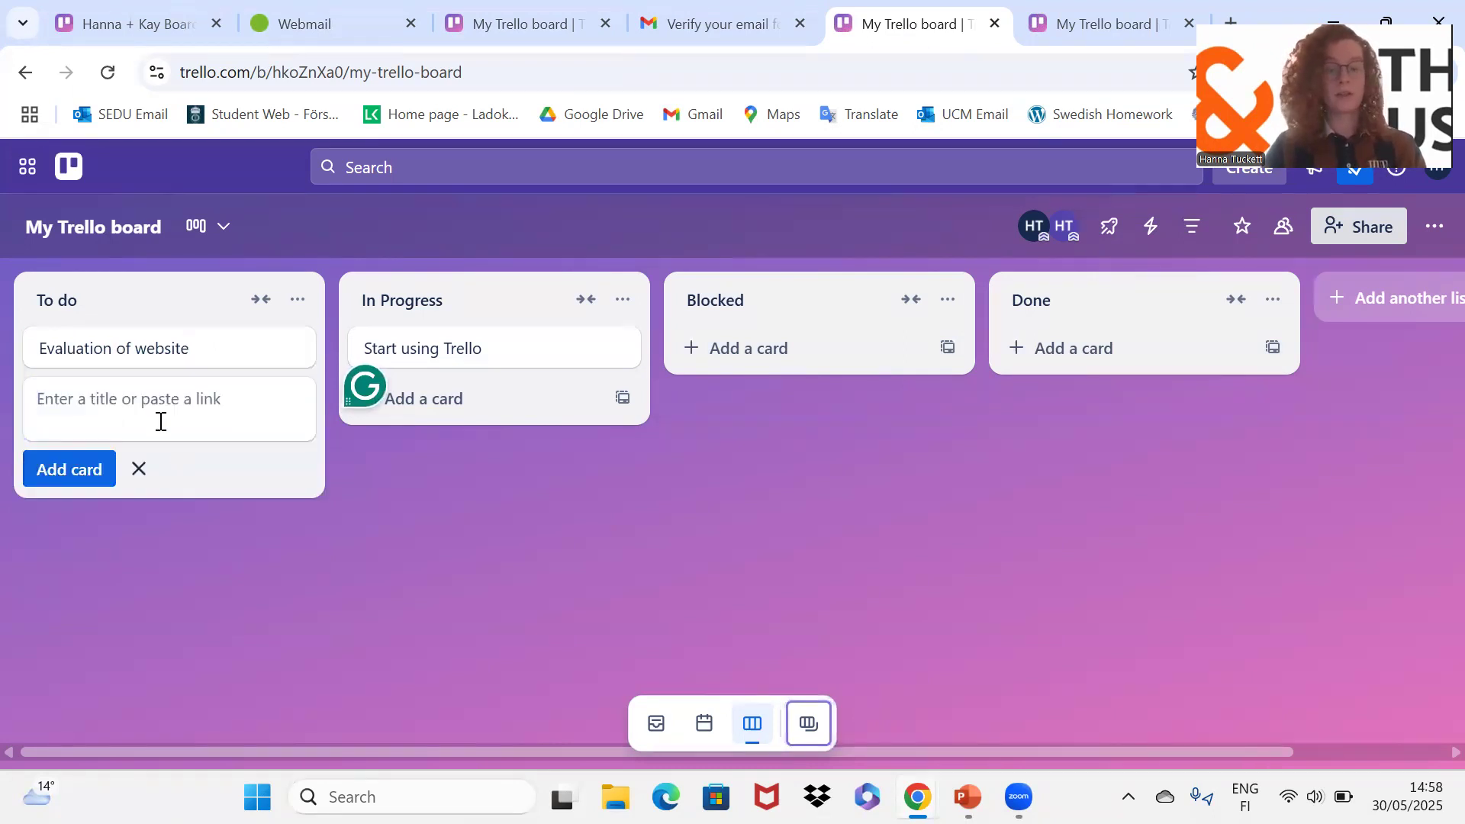
Step: Add 'Set up weekly meeting' and 'Get through backlogged emails' cards to To do
text(Set ups)
key(BackSpace)
text(wee)
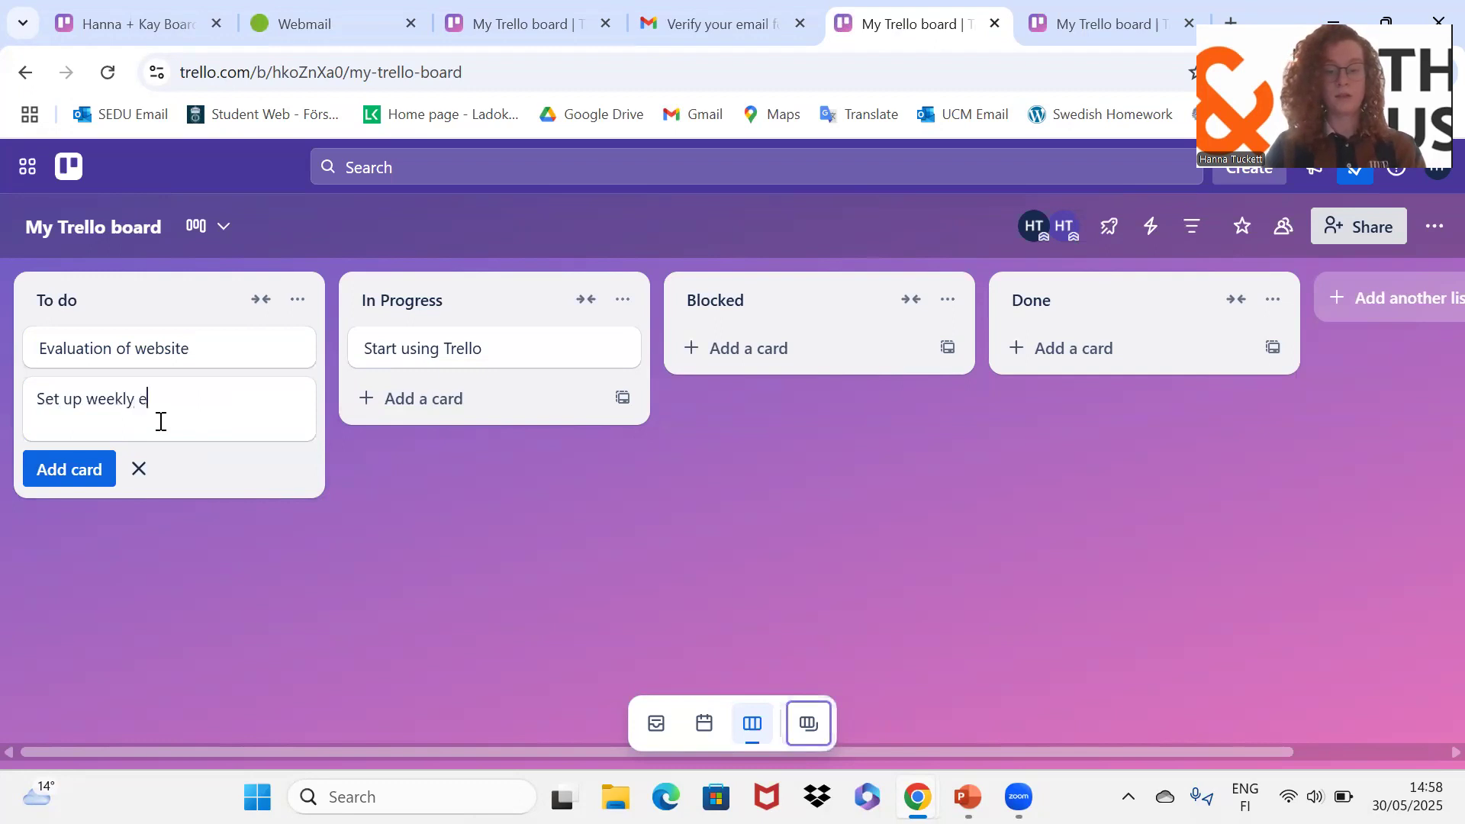
text(kly meeting)
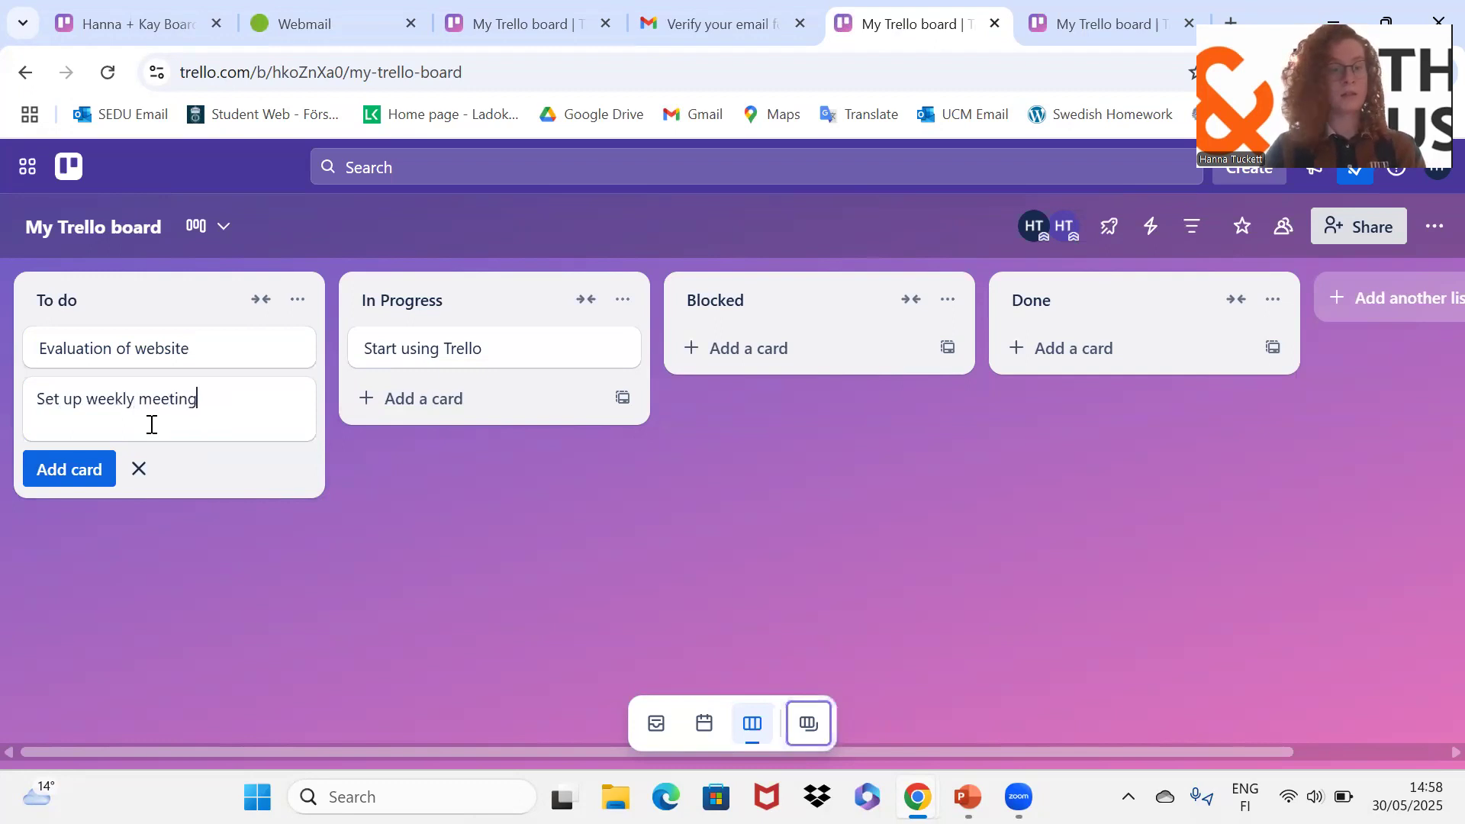
click(73, 468)
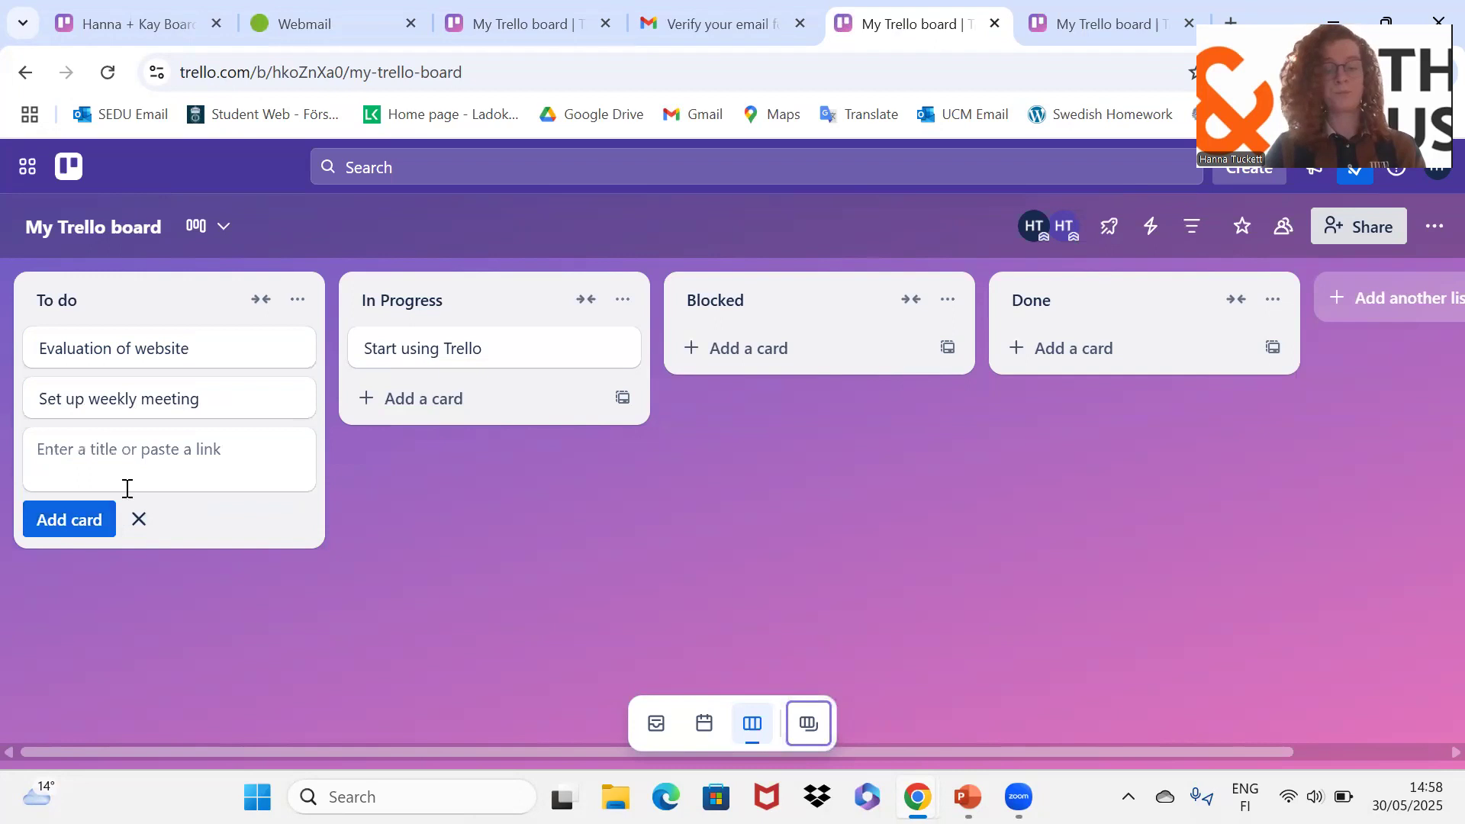
text(Get throu)
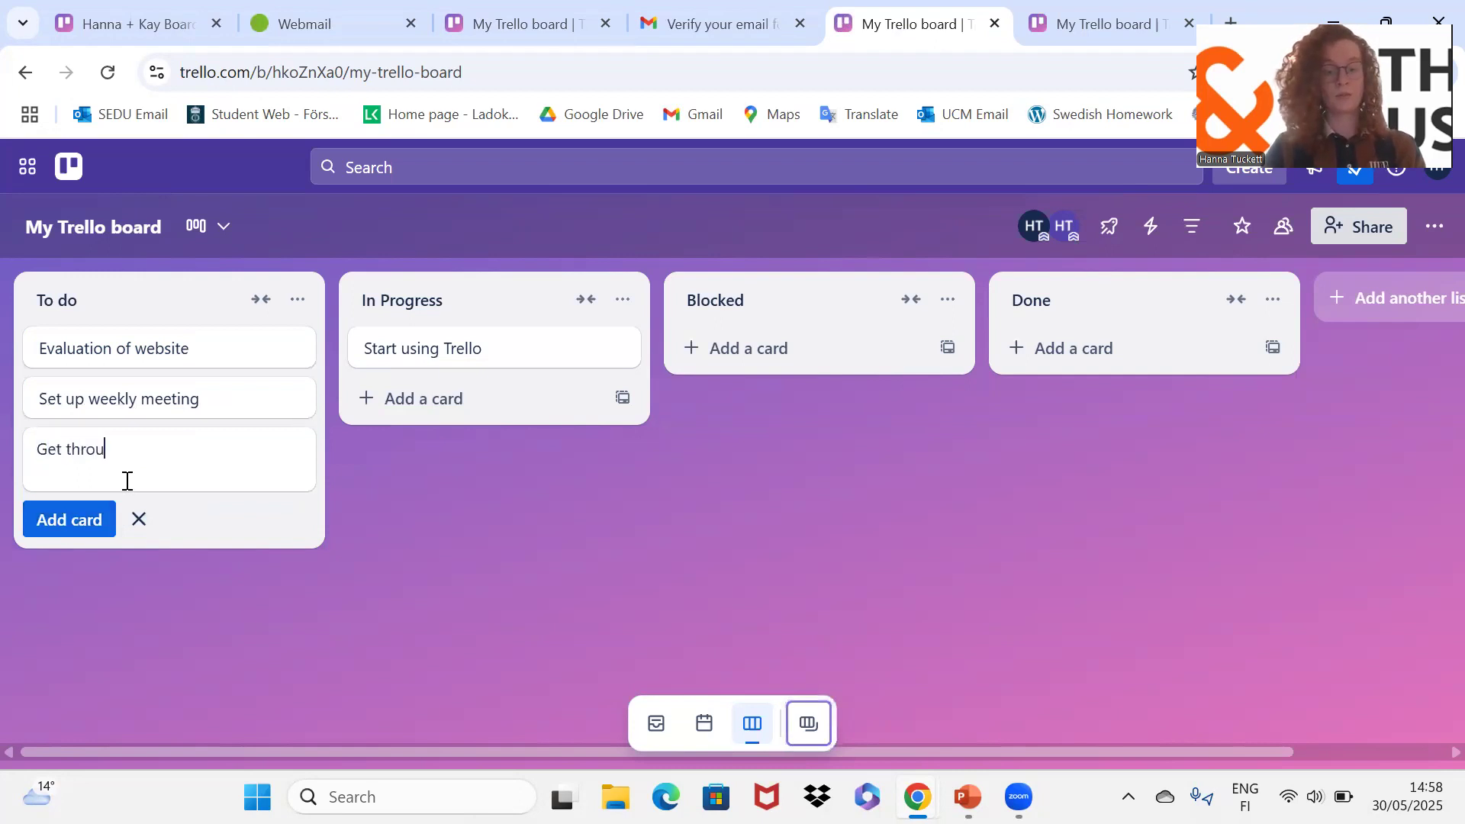
text(gh ba)
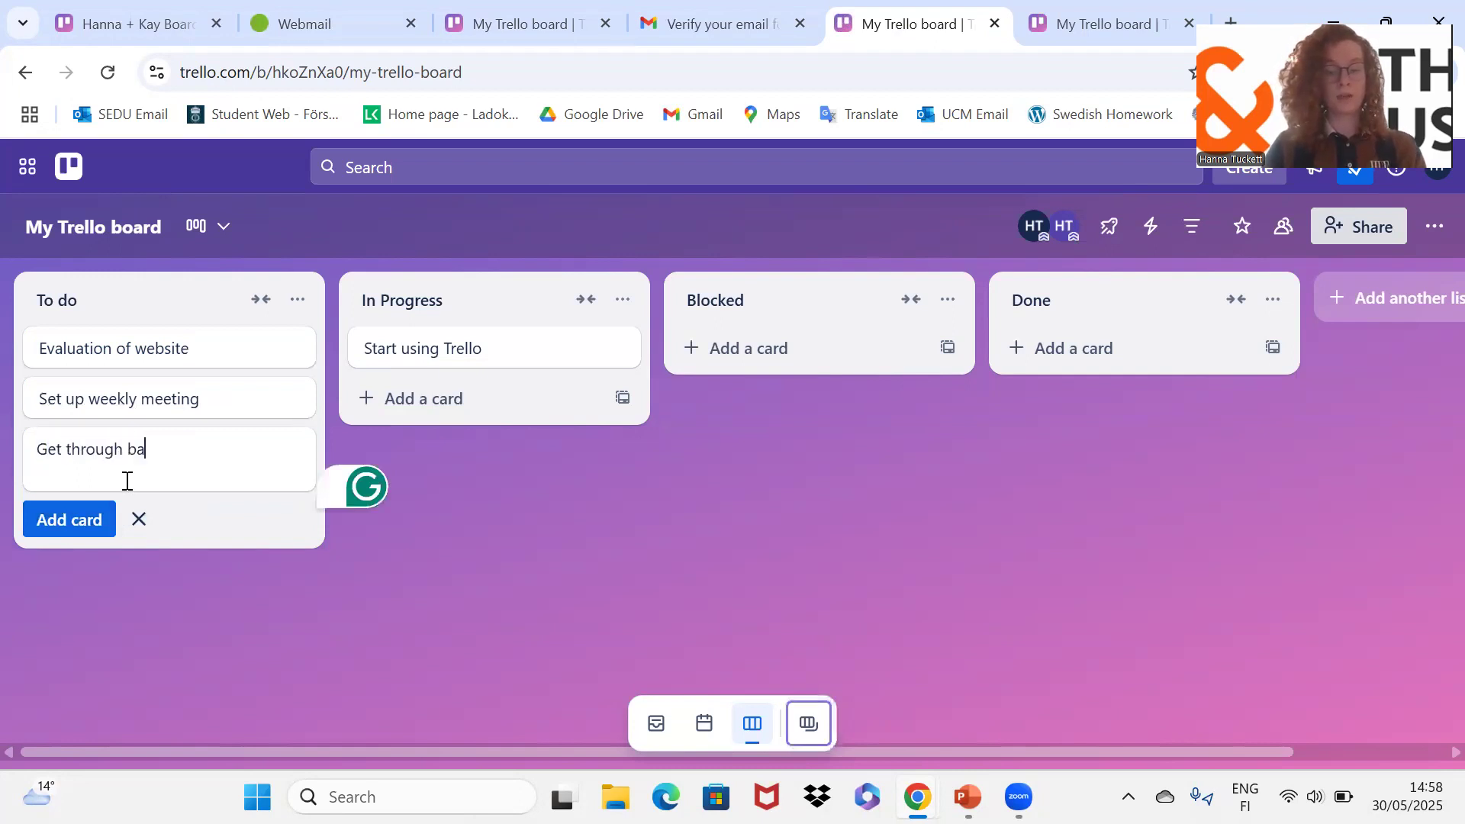
text(cklogged )
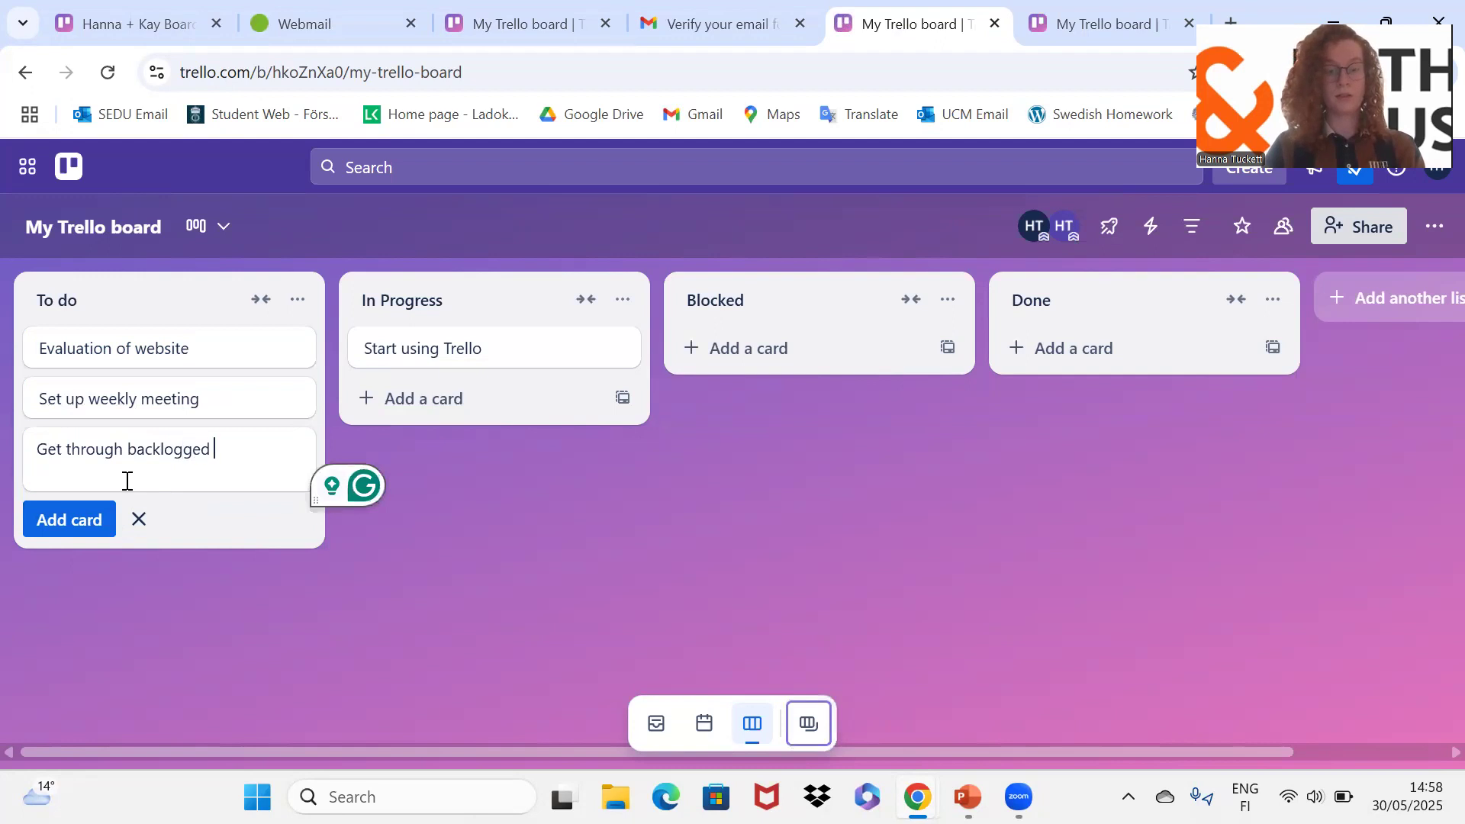
text(emails)
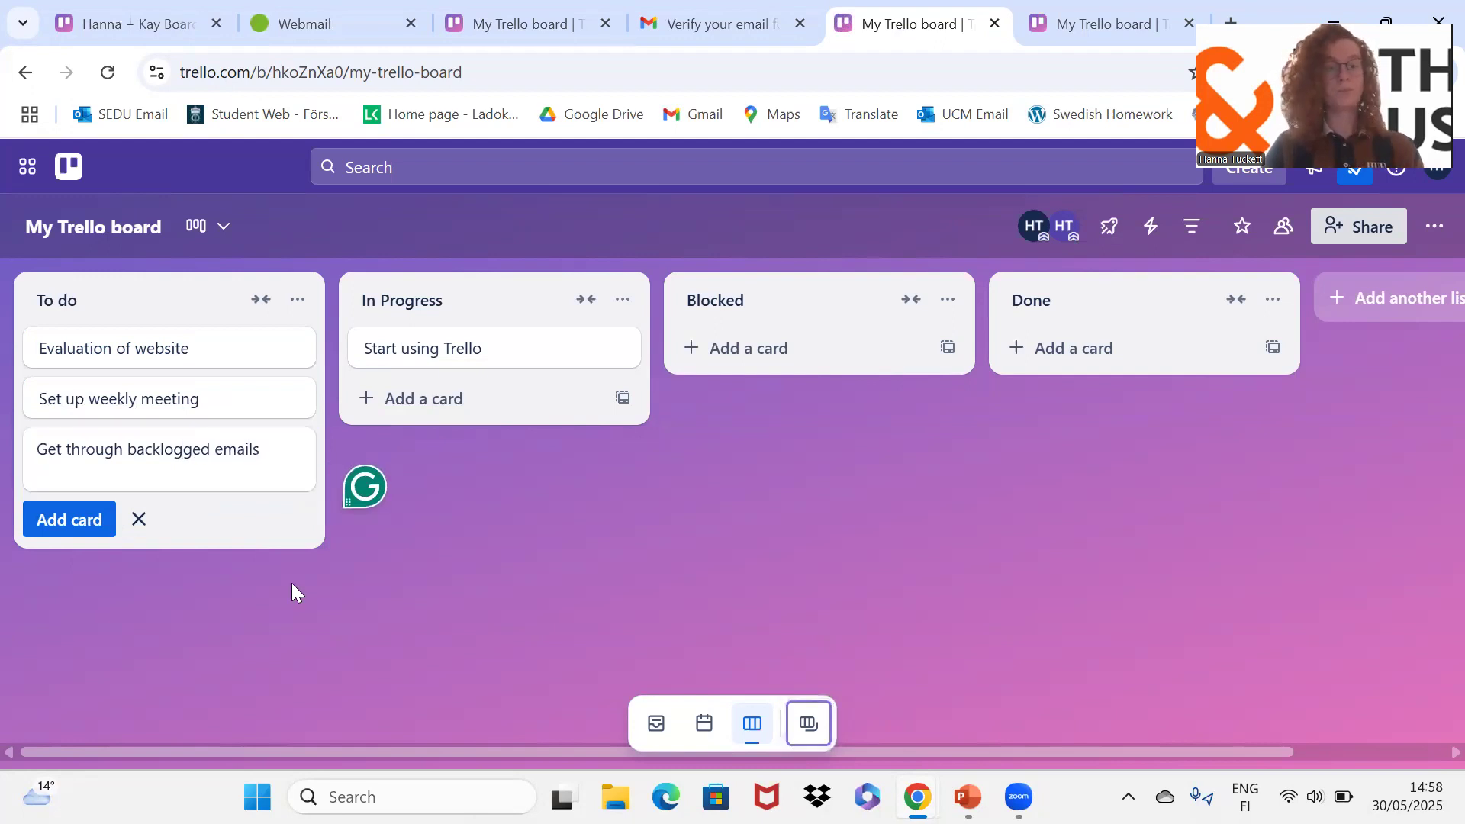
click(292, 583)
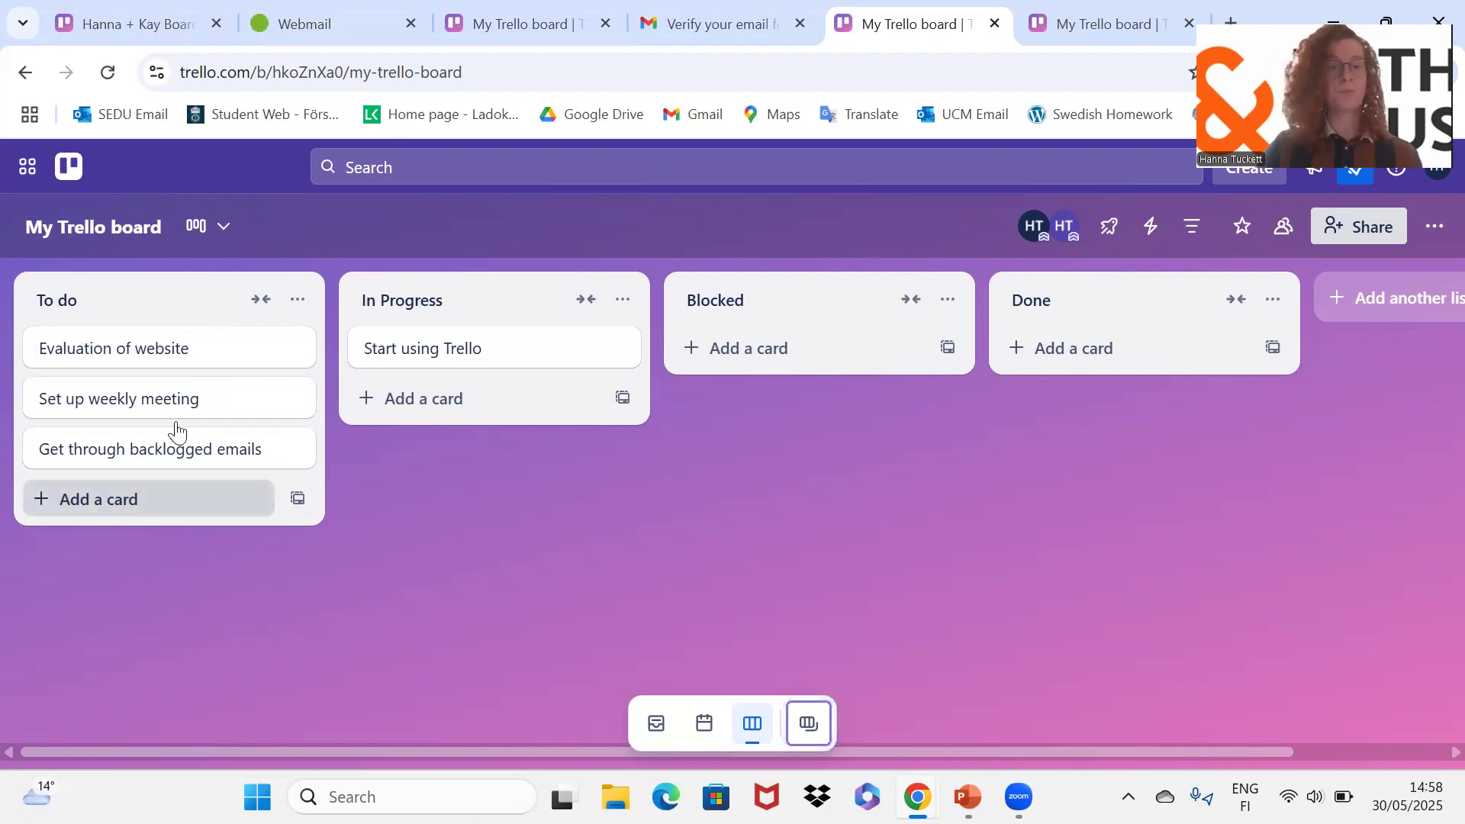
Step: Reorder To do with 'Evaluation of website' on top, then open that card's details
drag(186, 408, 190, 345)
drag(190, 396, 187, 343)
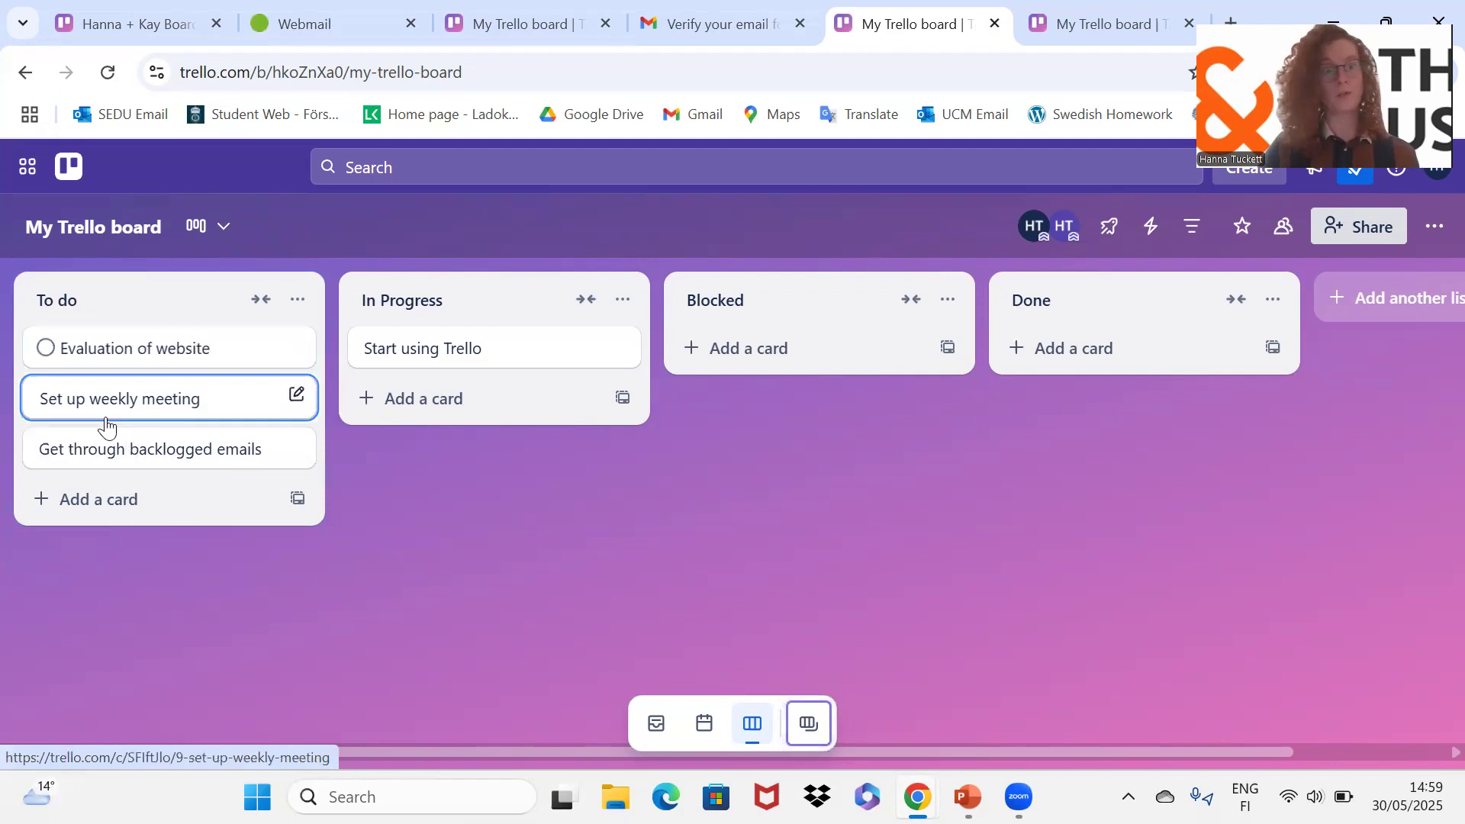
click(158, 369)
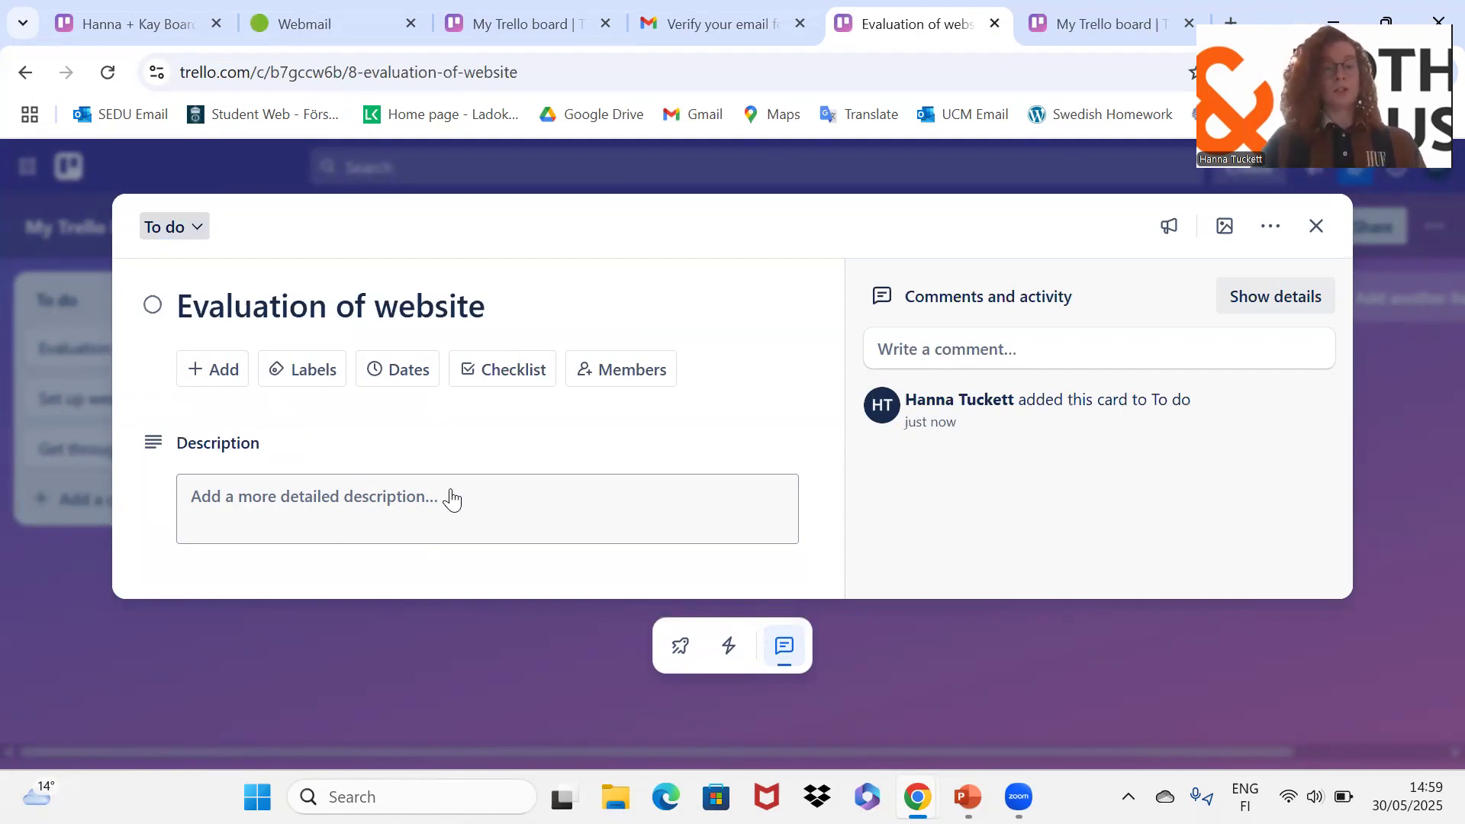
Step: Write the description 'Write me a simple report on your organisations website. This can be done in short bullet points.'
click(453, 498)
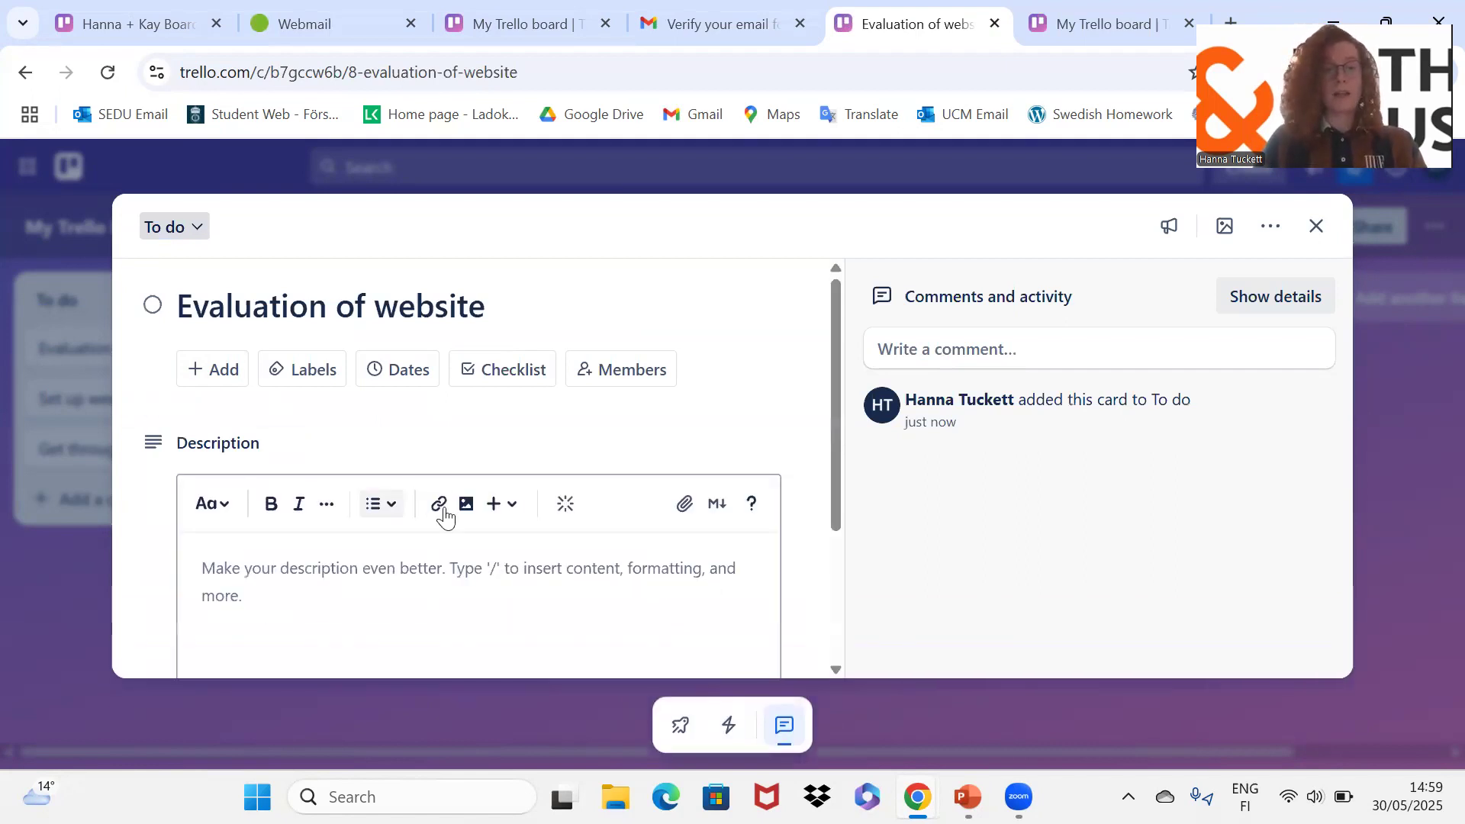
click(325, 605)
scroll(328, 608, down, 1)
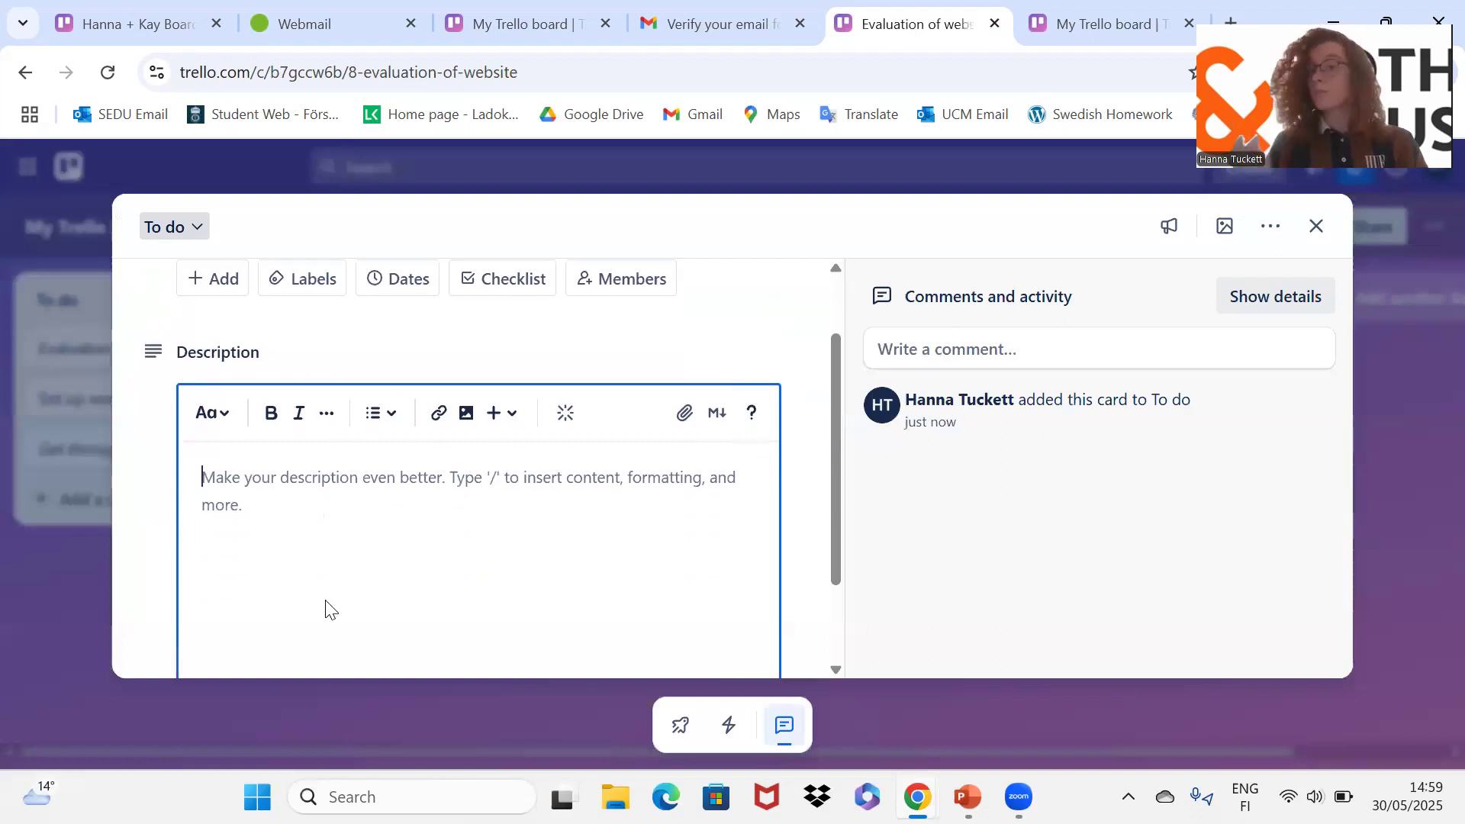
text(Write me a sim)
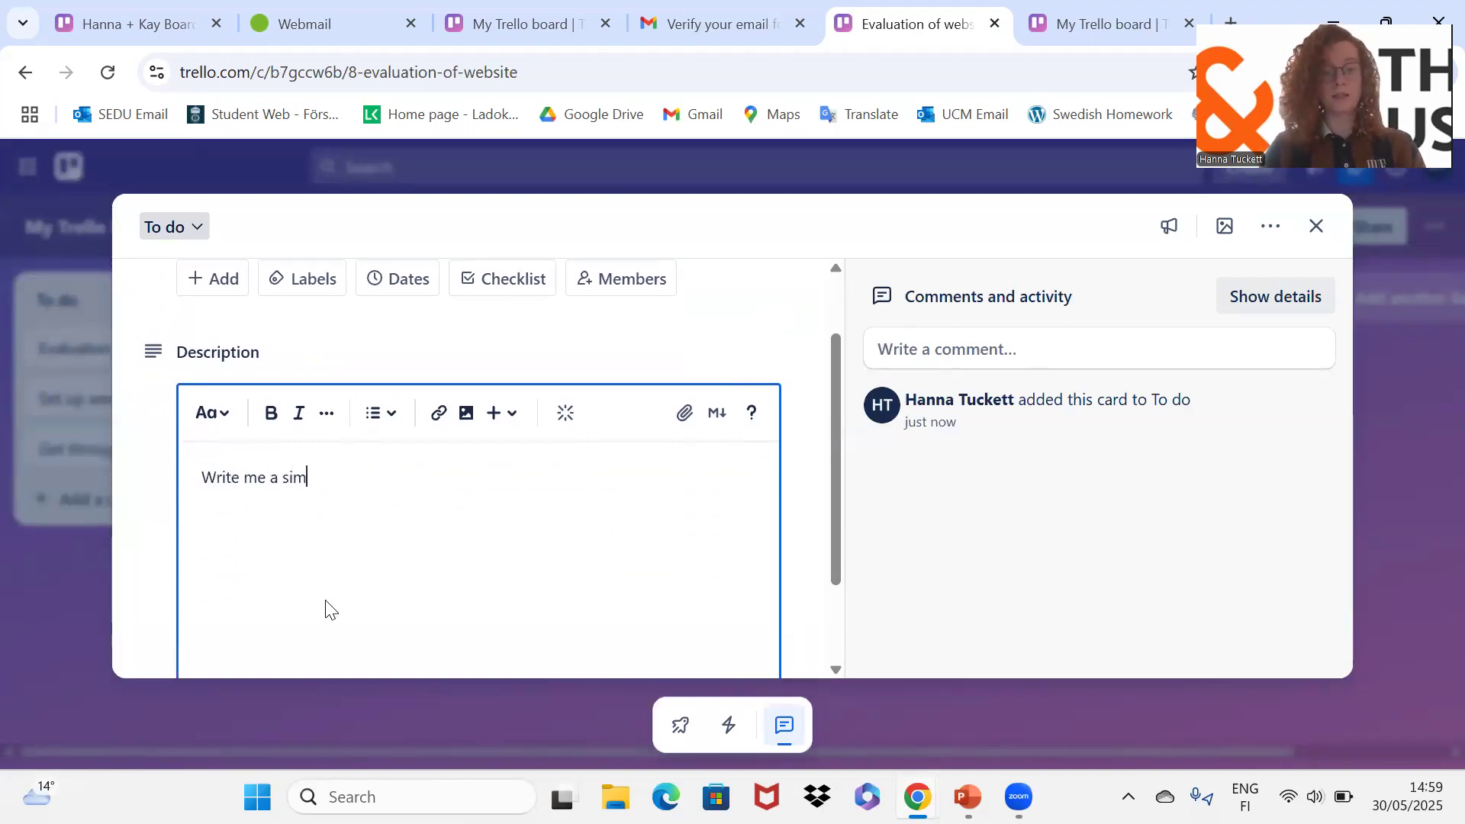
text(ple report on)
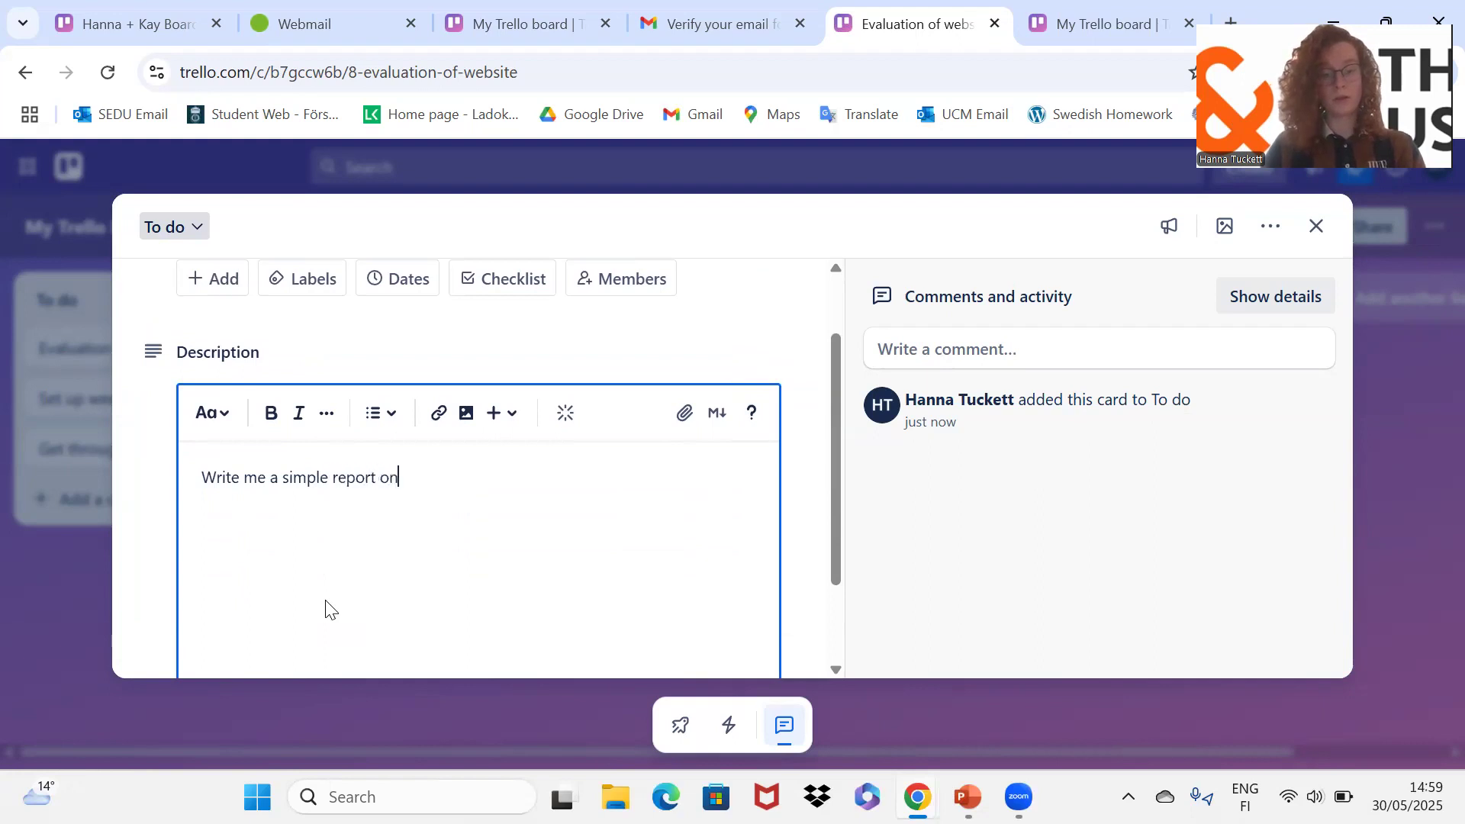
text( your ogra)
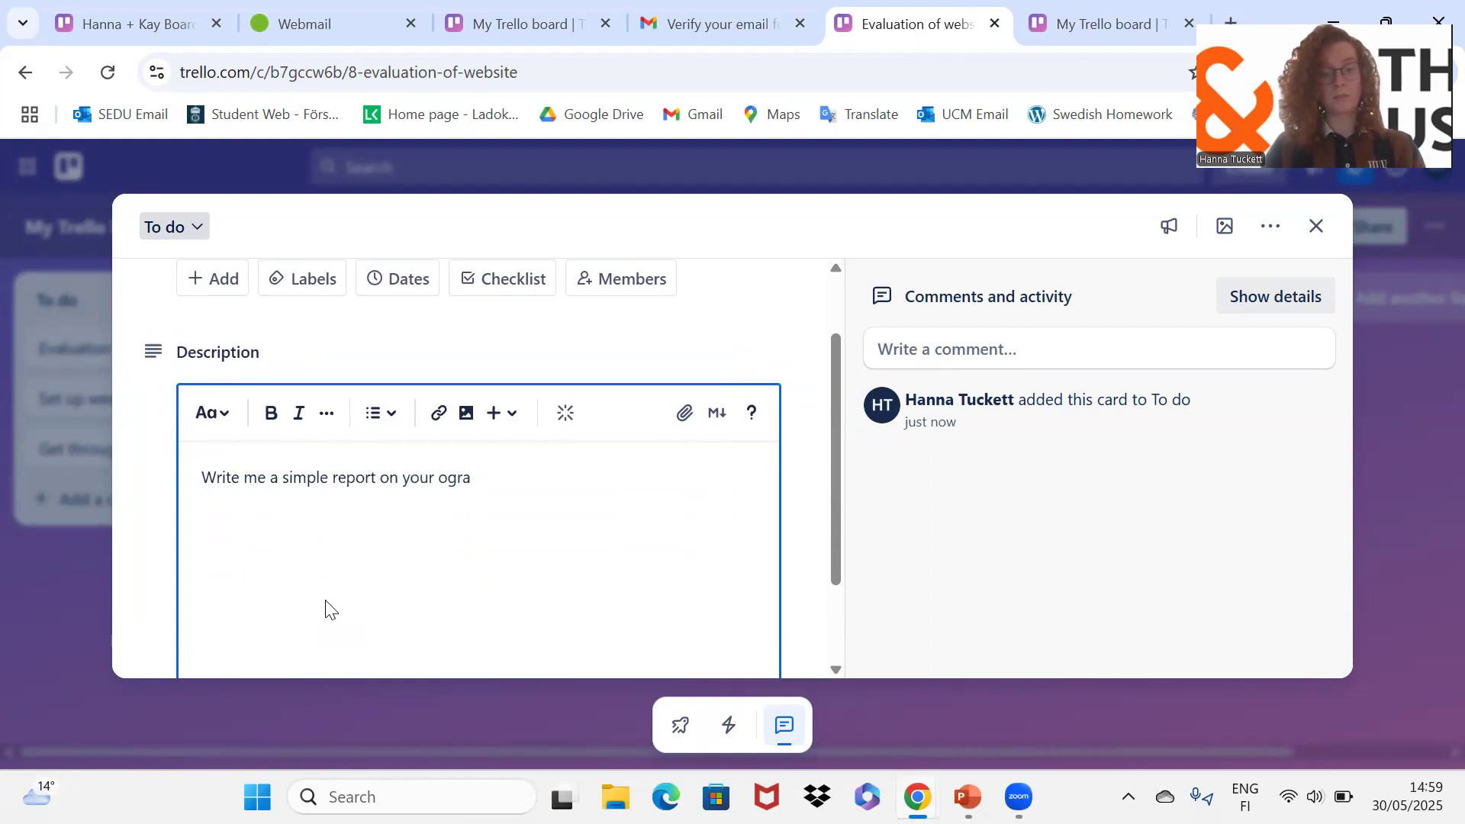
text(niganisat)
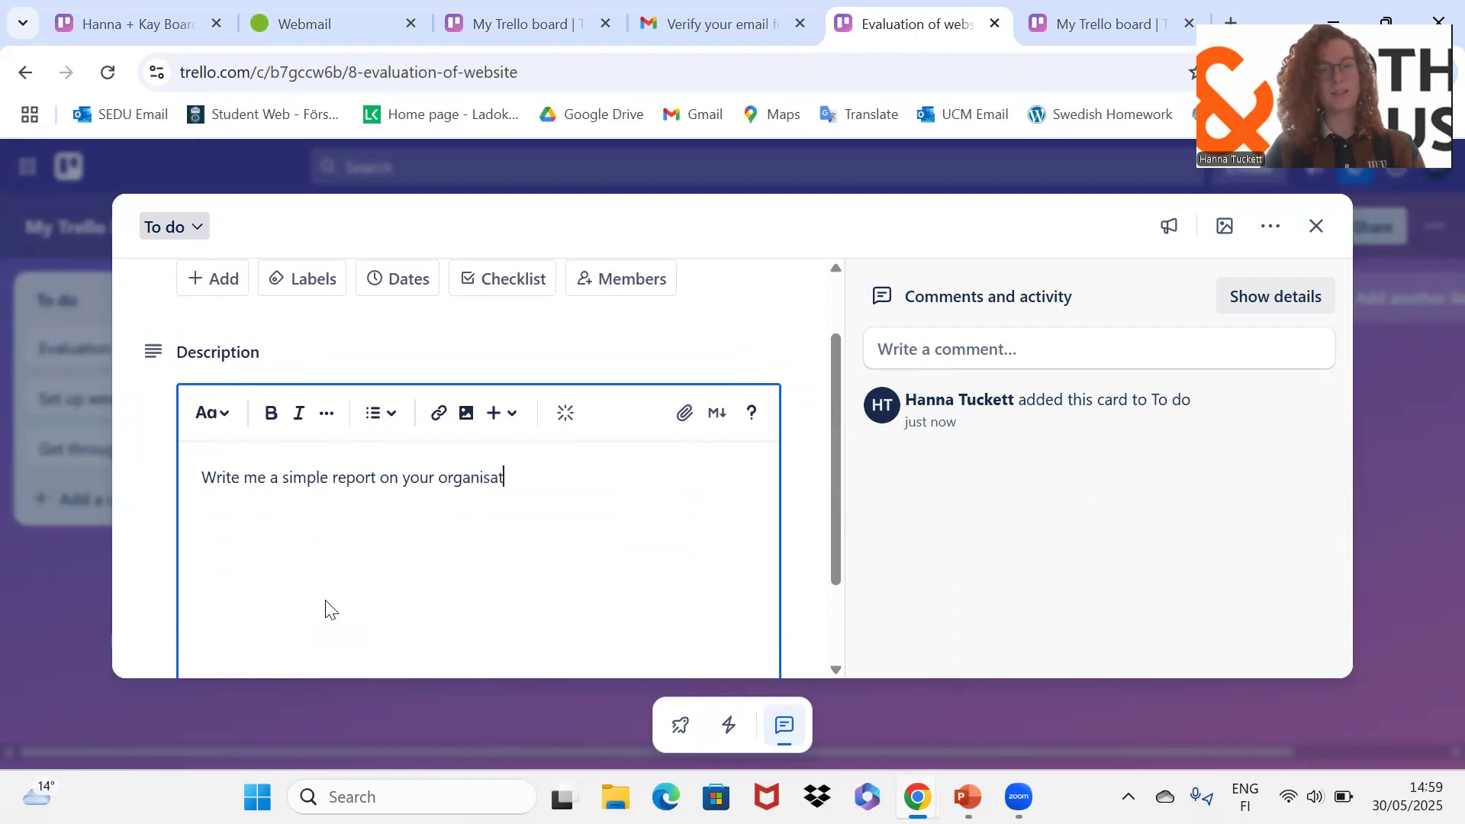
text(ions website.)
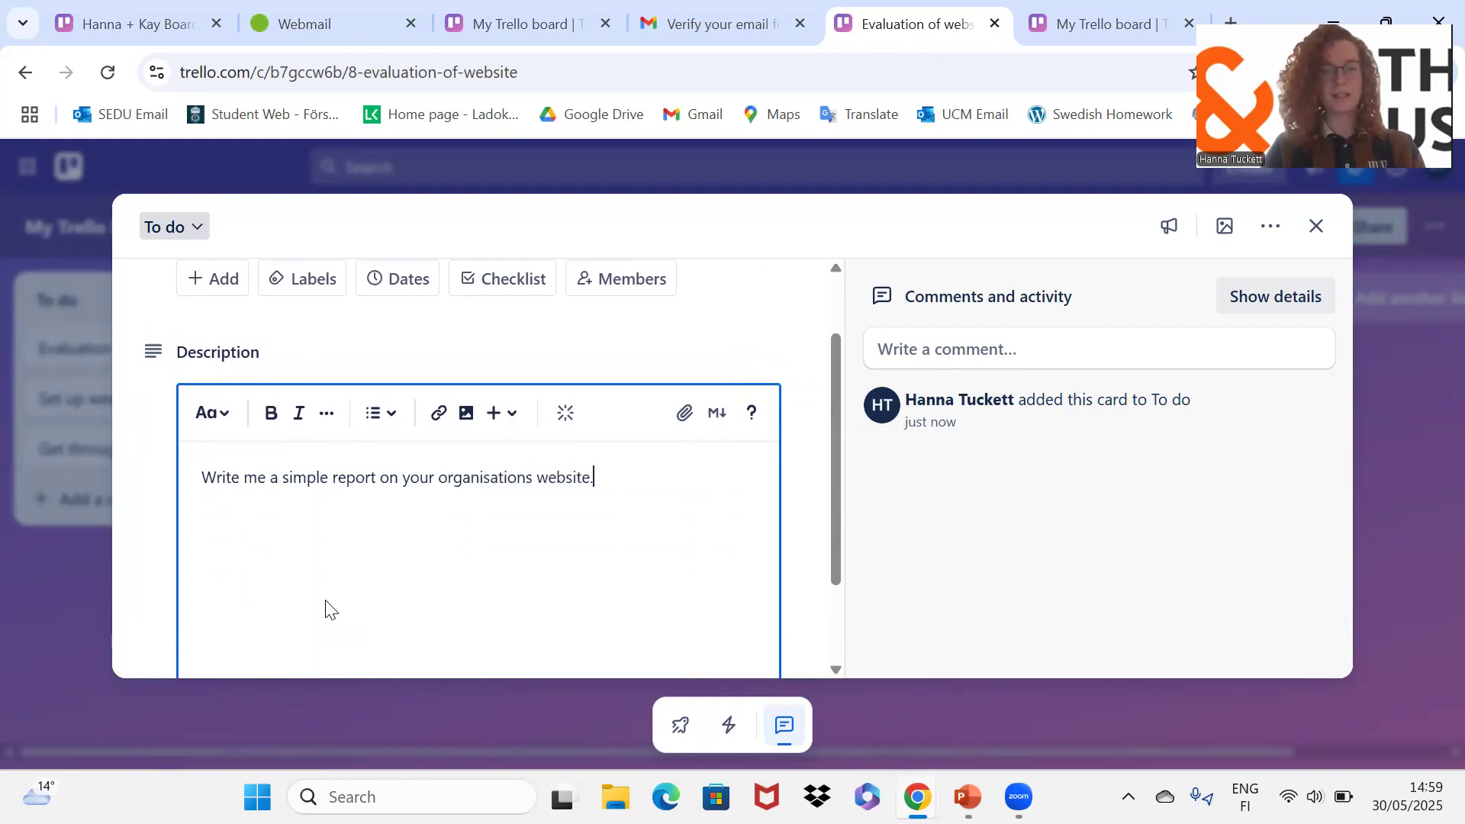
text( This can )
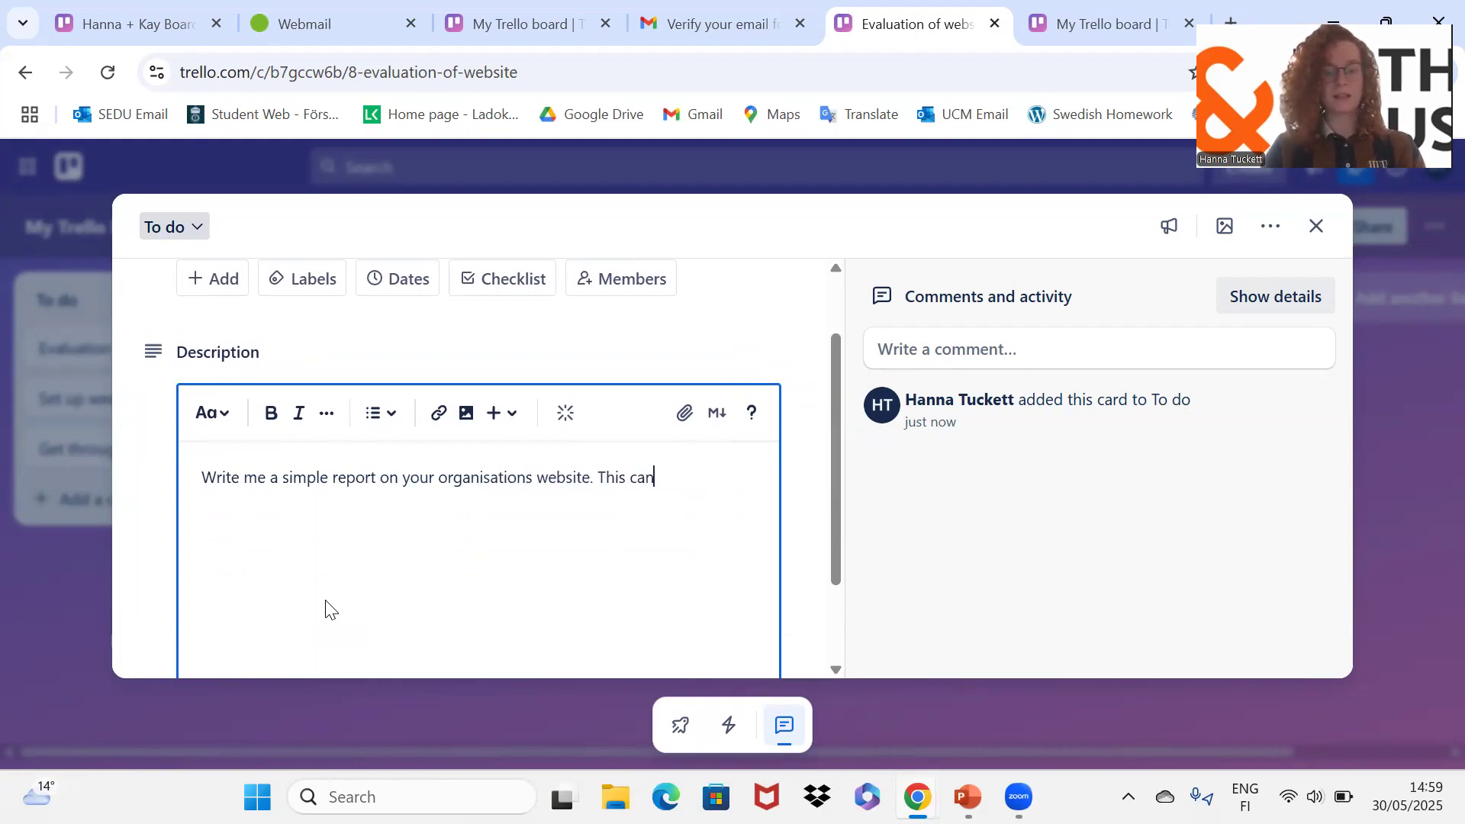
text(be done in short bu)
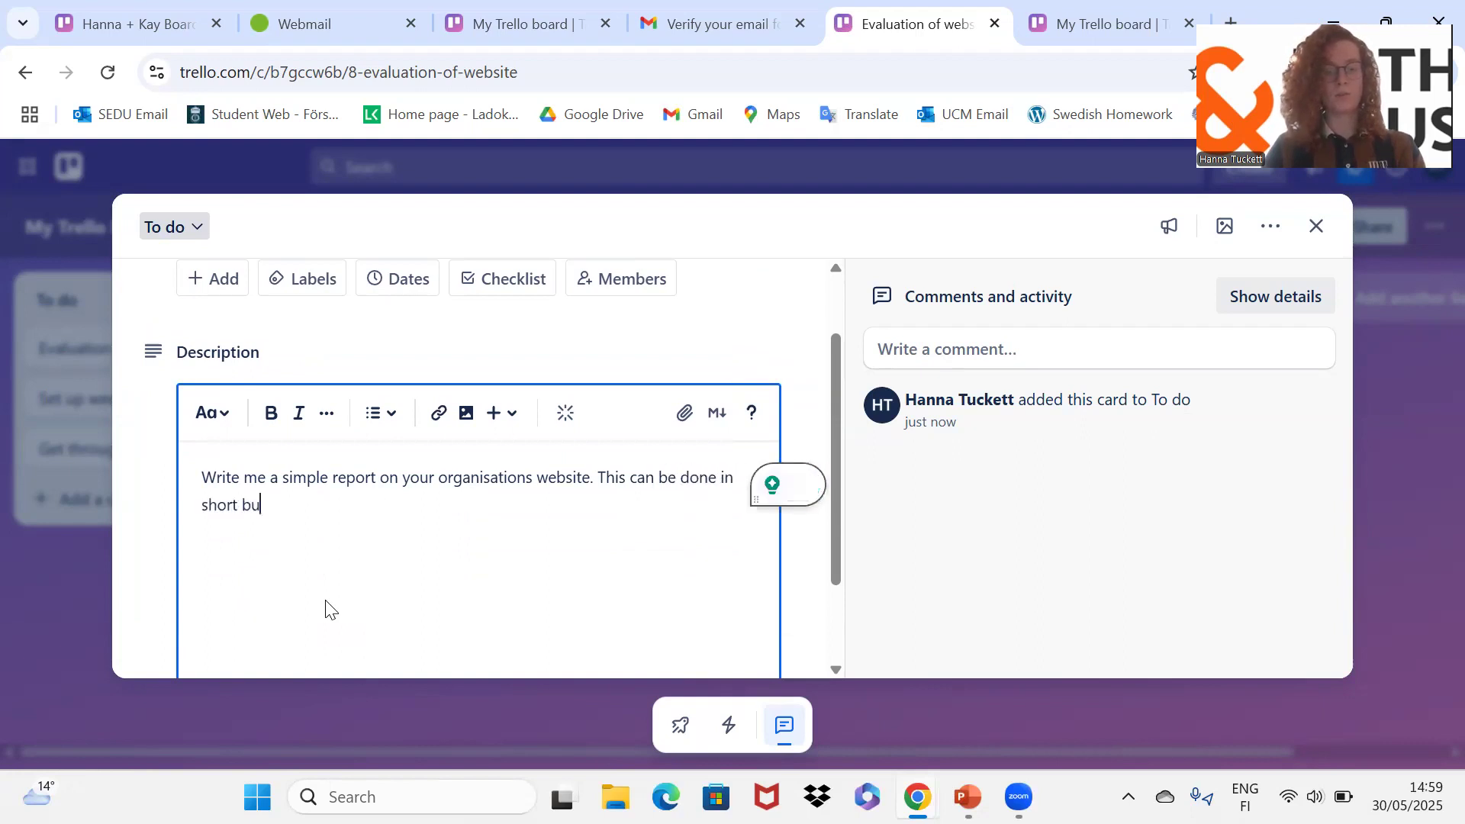
text(llet points.)
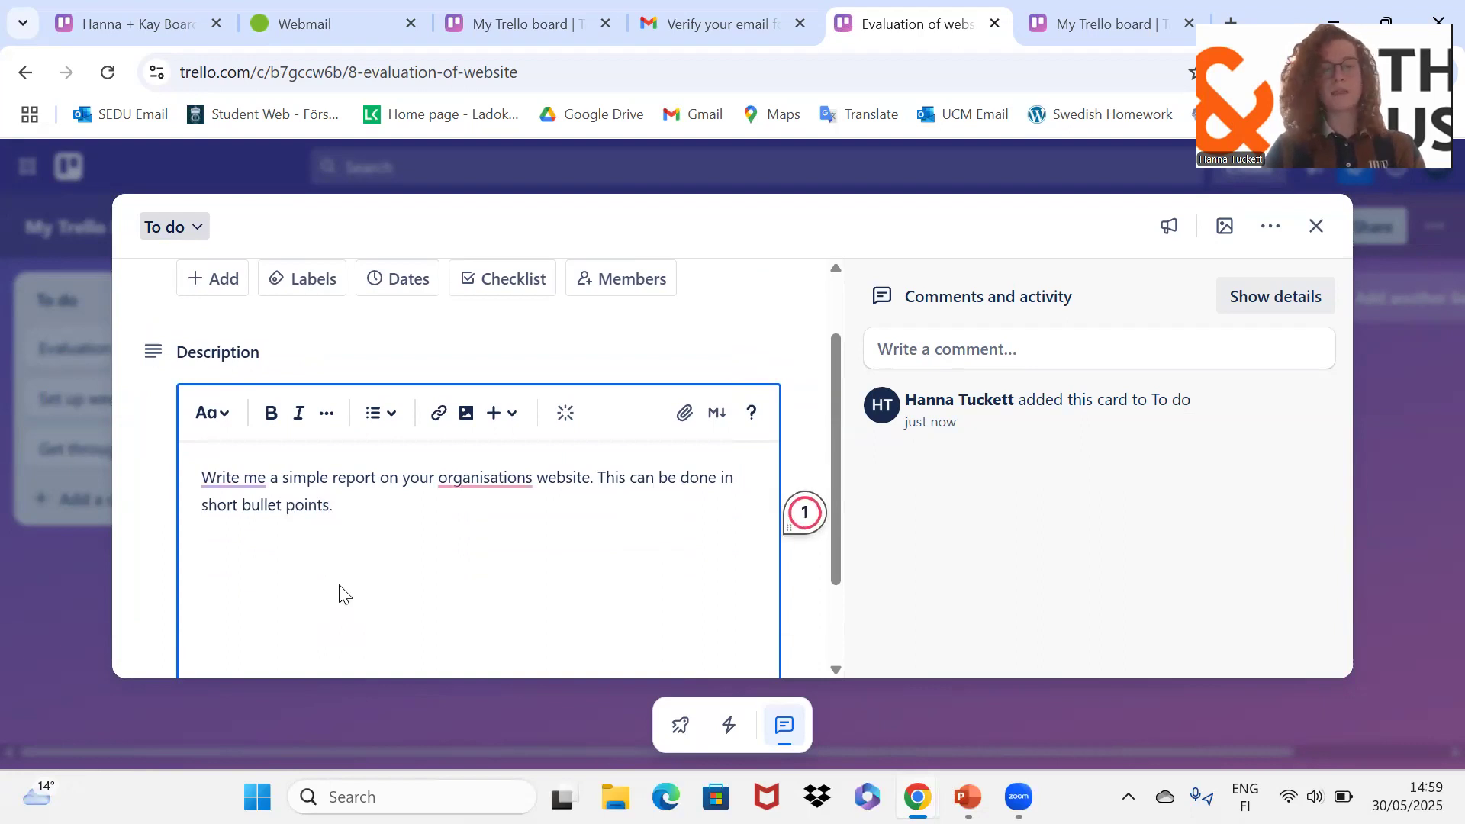
scroll(345, 595, down, 1)
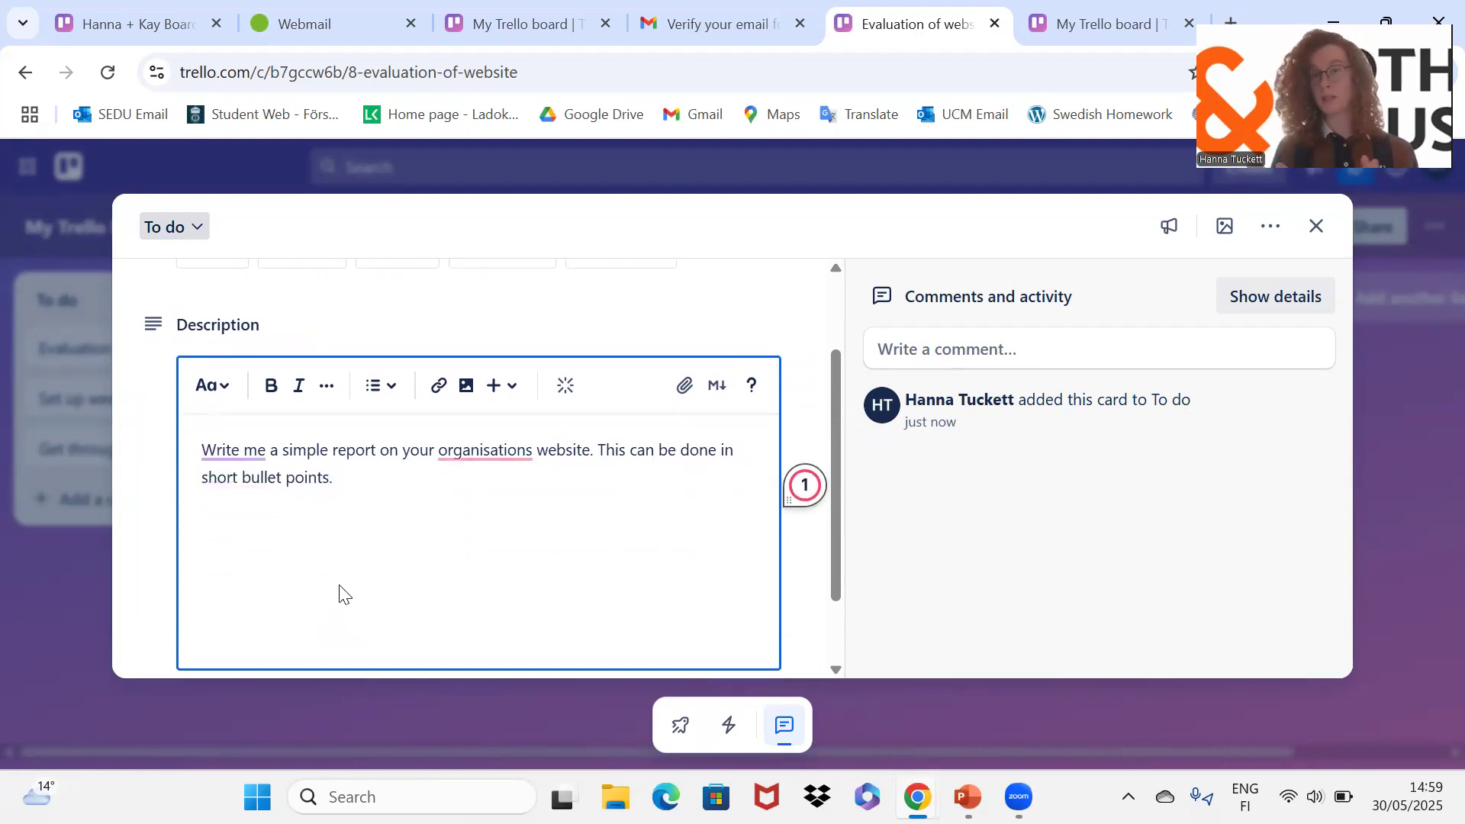
Step: Add the lines 'ETC - No more than 3 hours' and 'DoS -' to the description
key(Return)
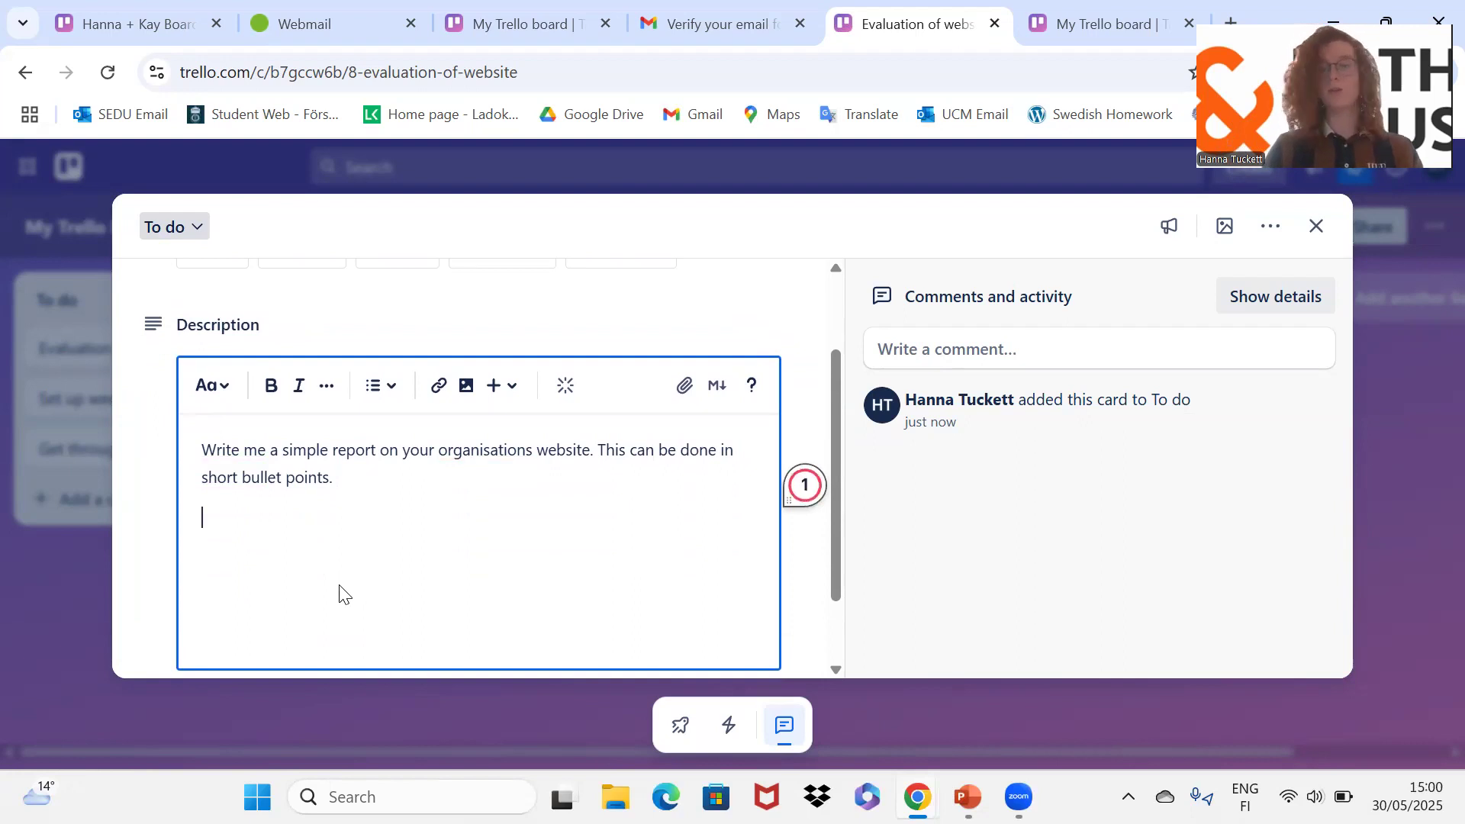
text(ETC)
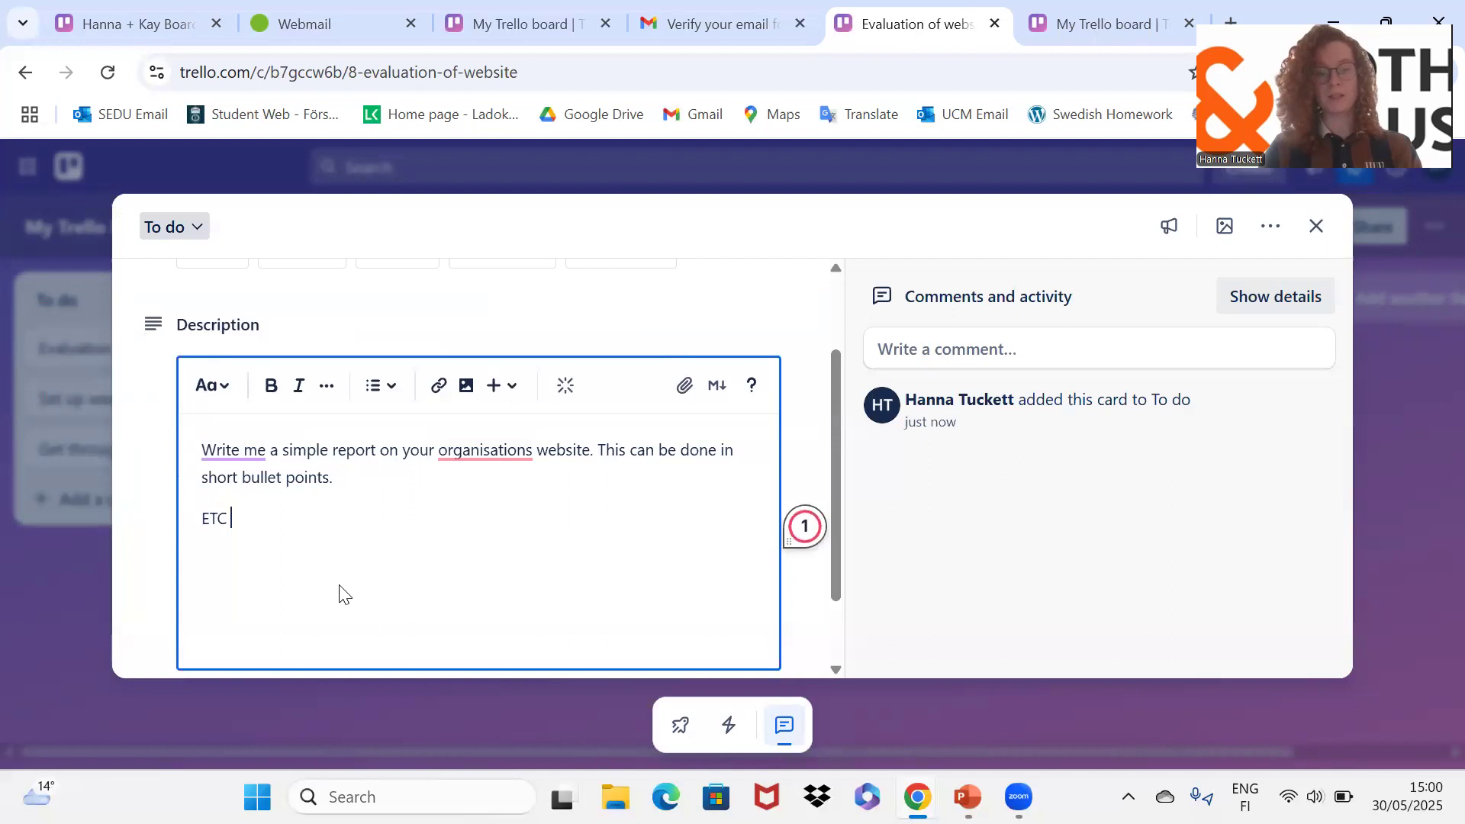
text( -)
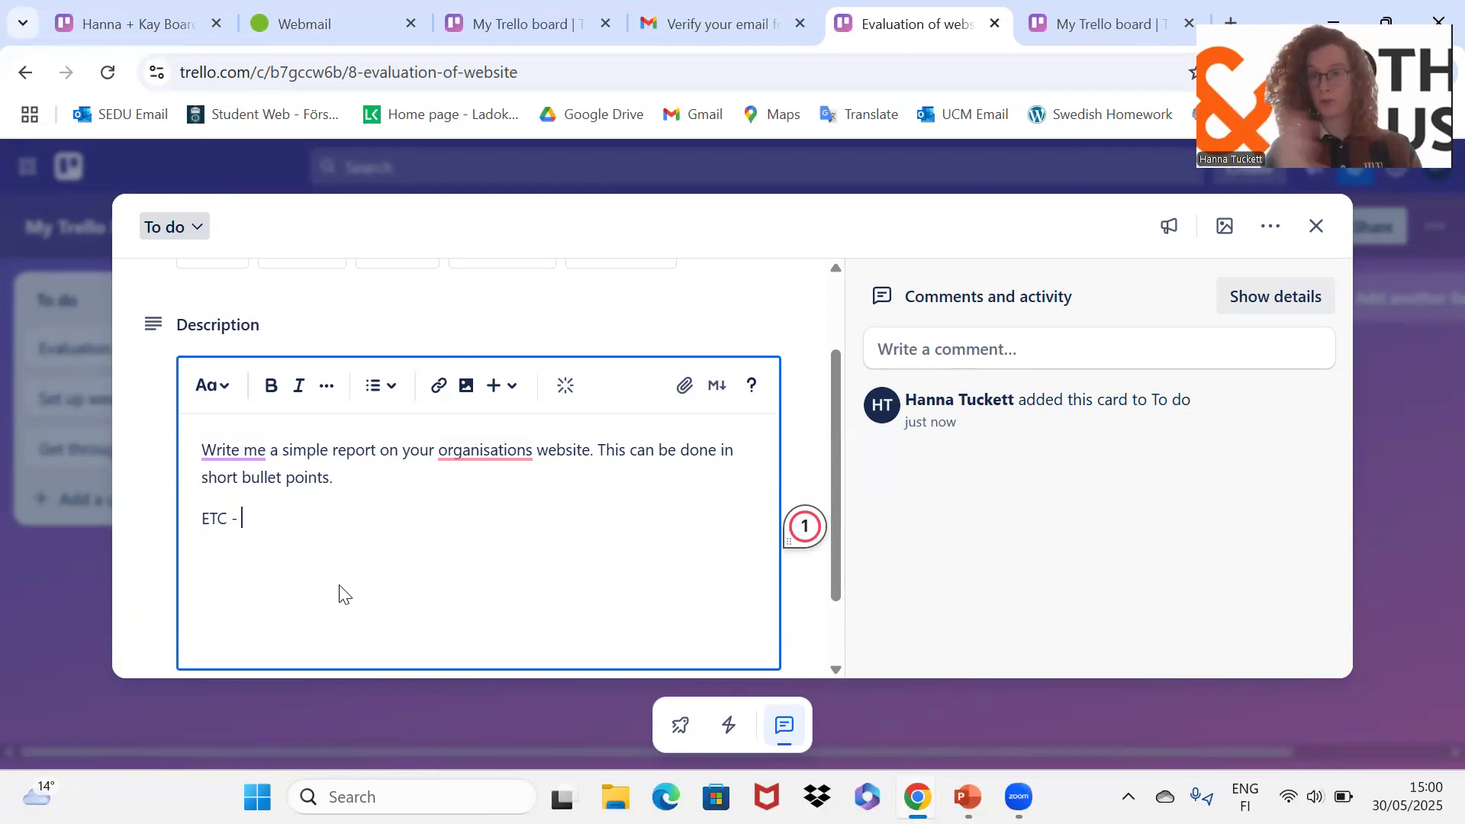
text(No more than 3 hours)
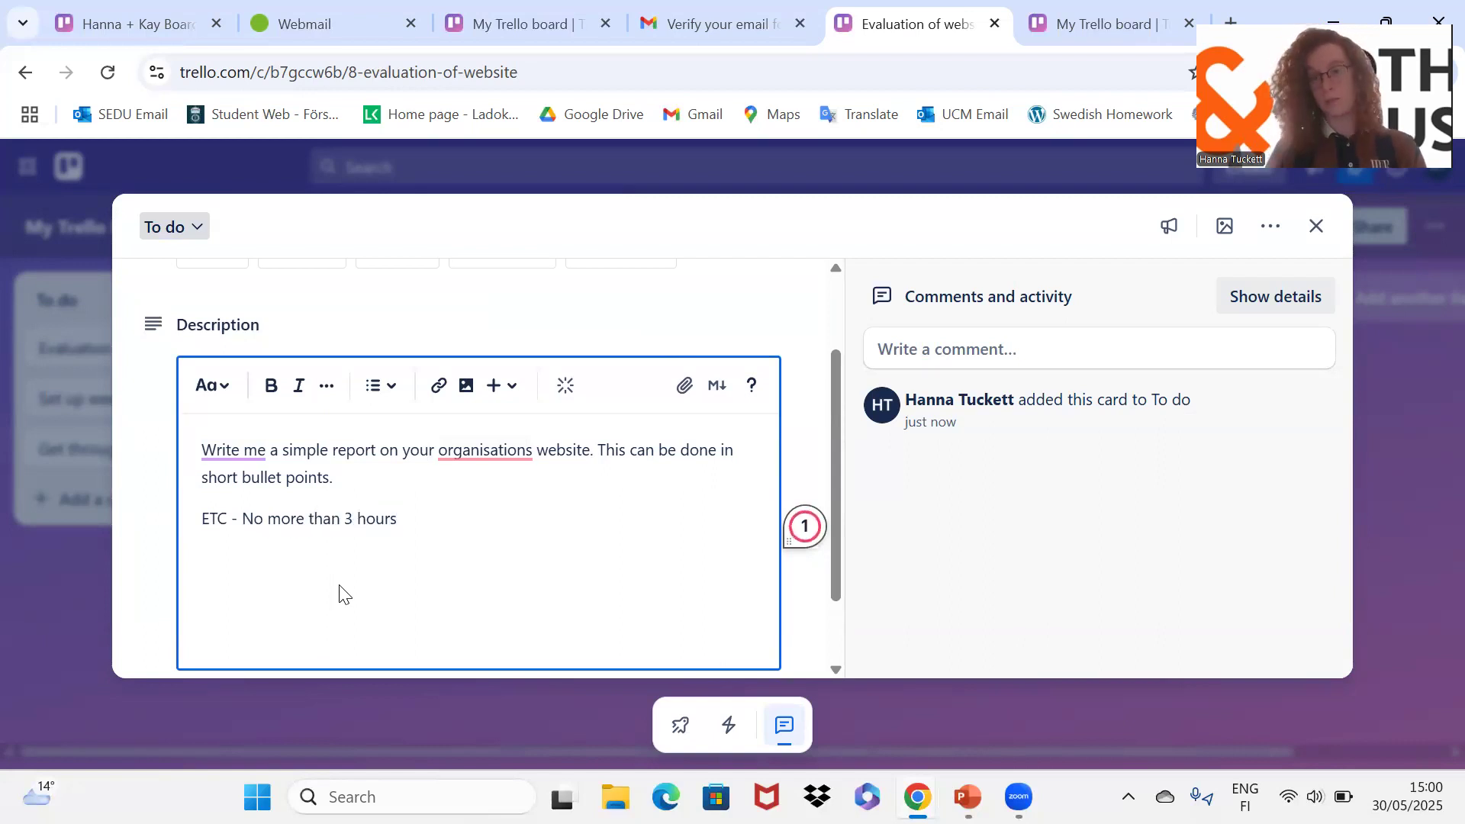
key(Return)
key(Return)
key(BackSpace)
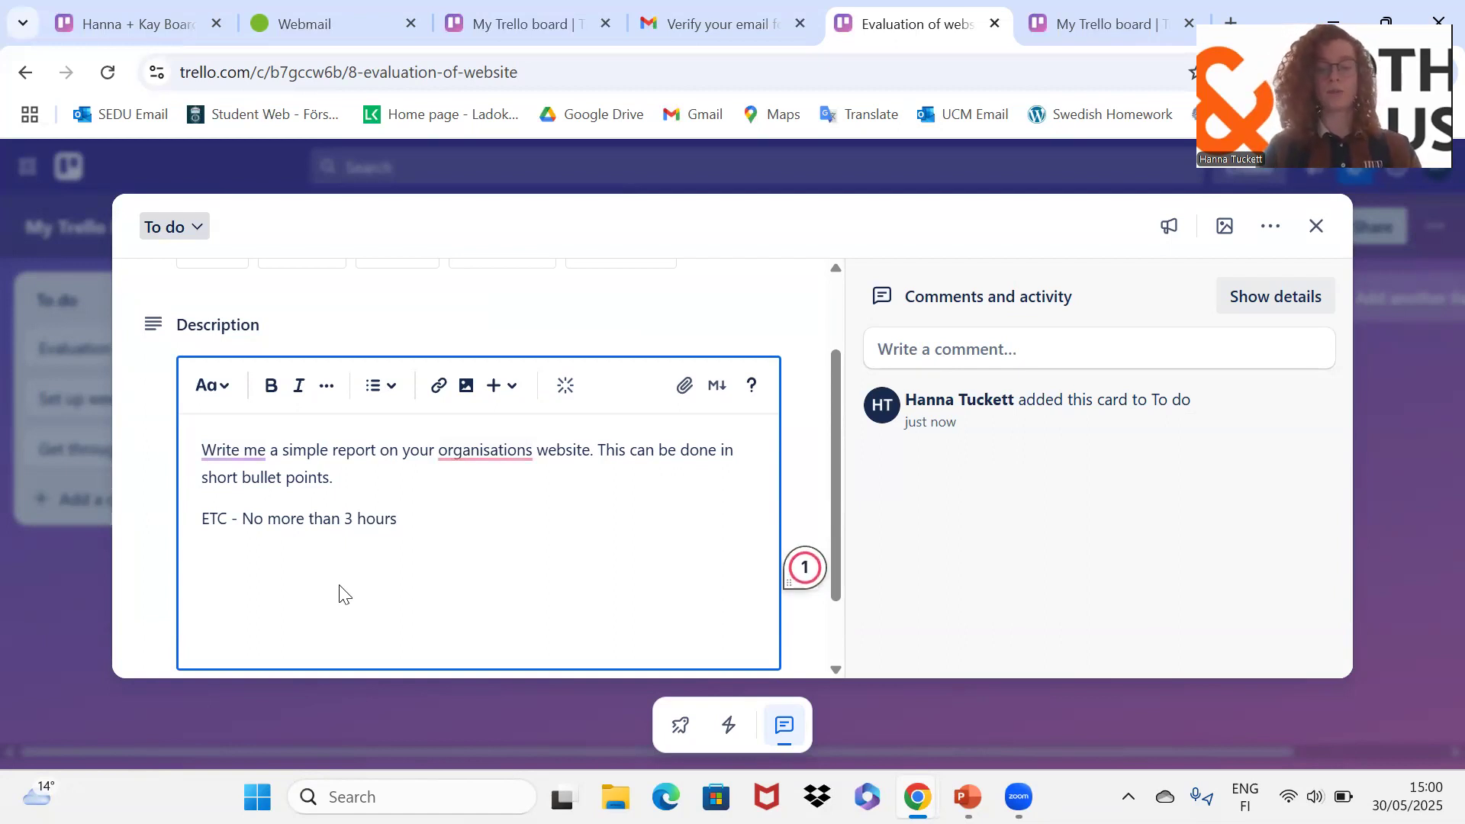
text(Do)
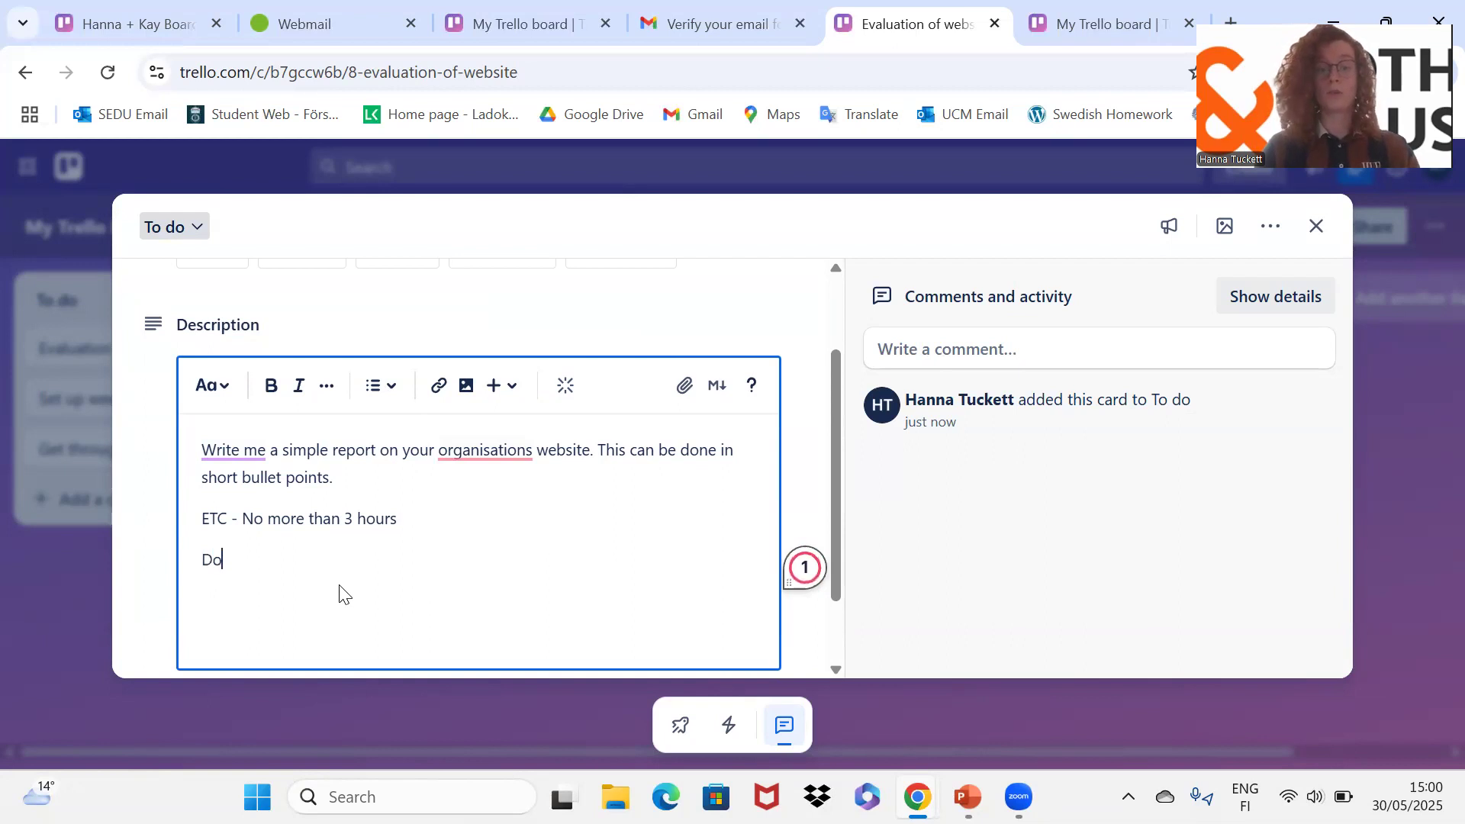
text(S -)
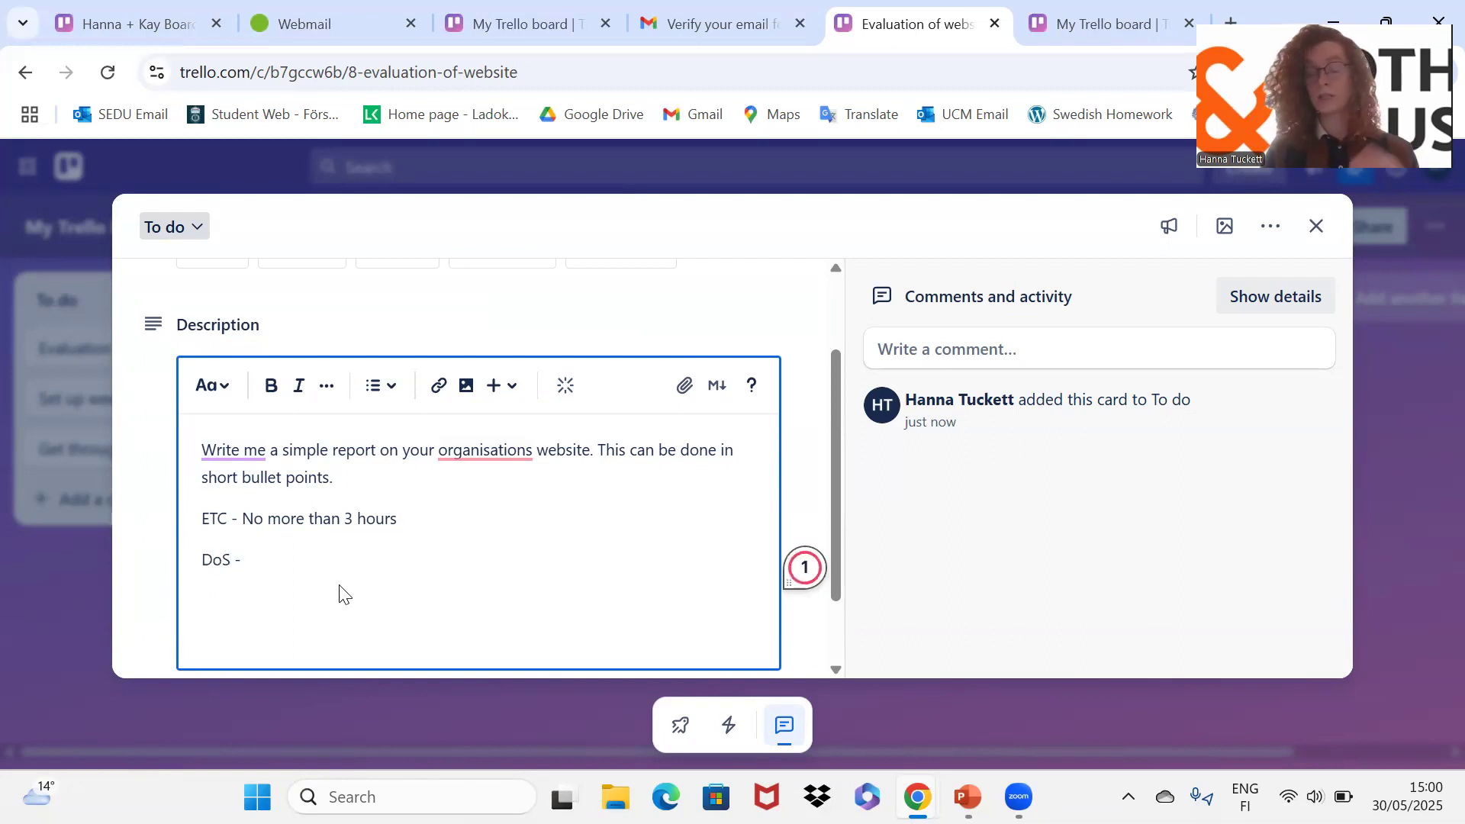
key(Return)
key(Return)
Step: Complete the DoS line about sharing the report document and add 'DoD - Let your team know the report is complete'
key(BackSpace)
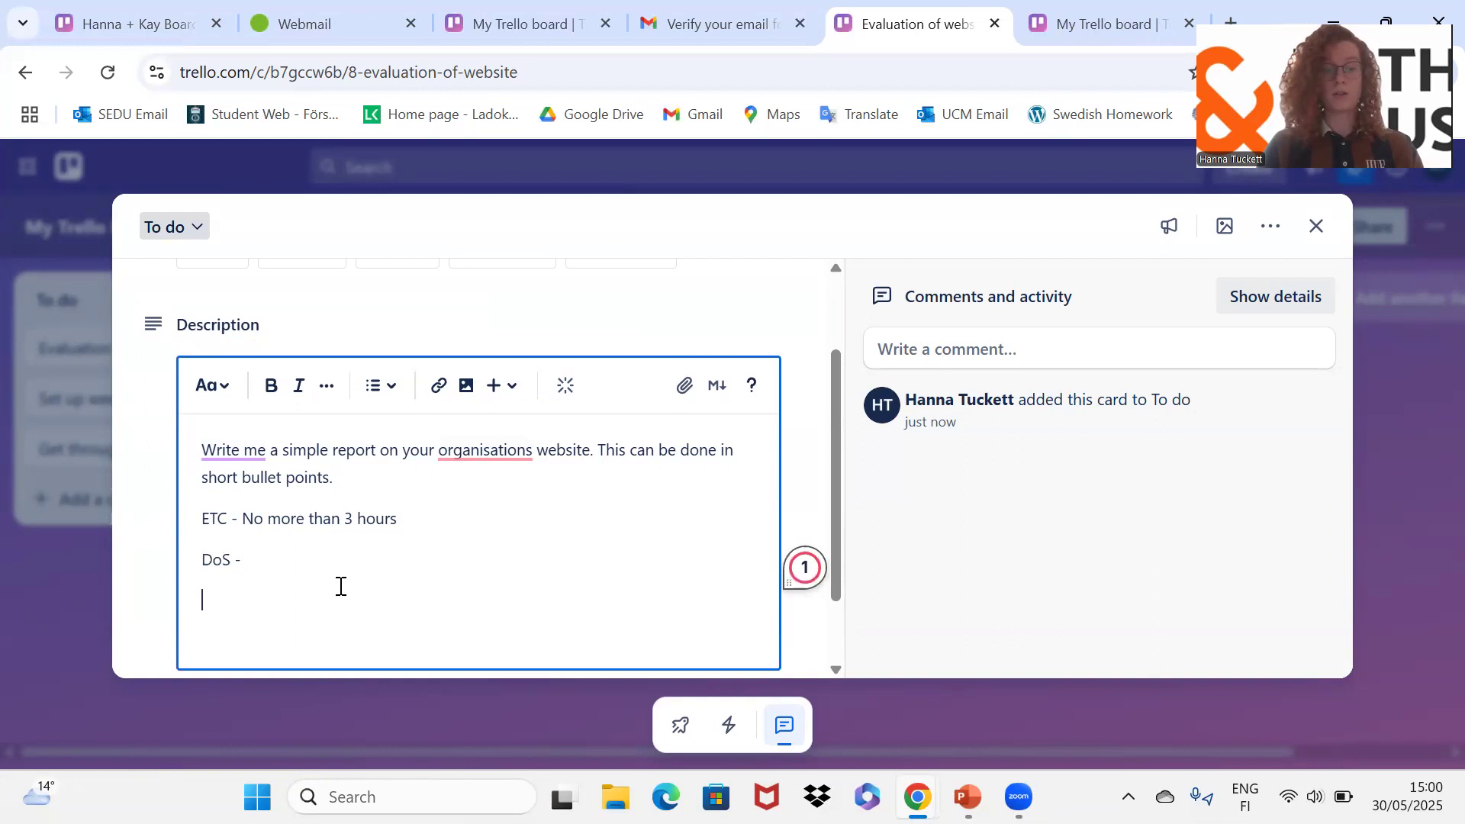
text(DoD -)
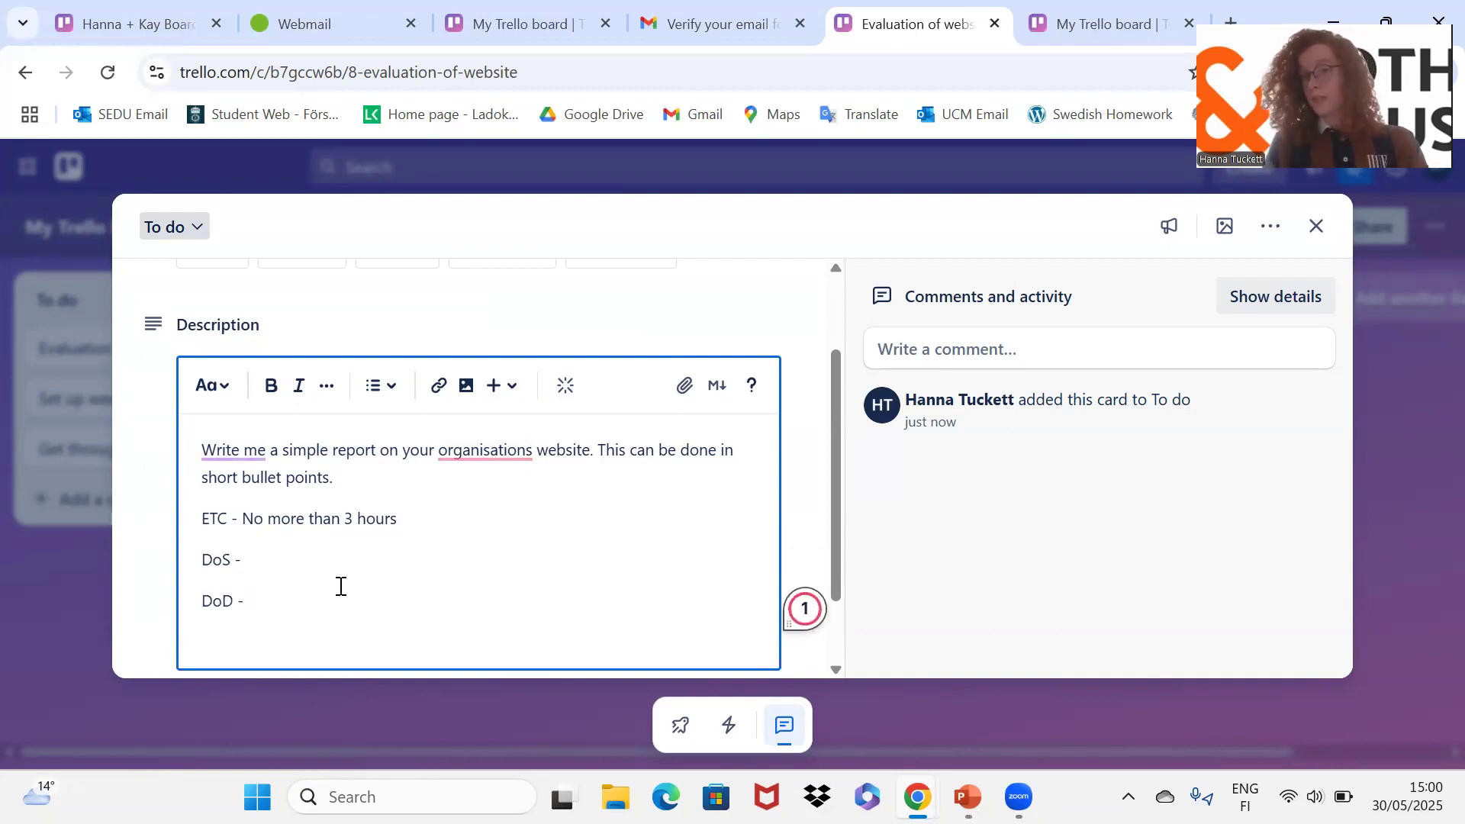
key(Up)
text(Sha)
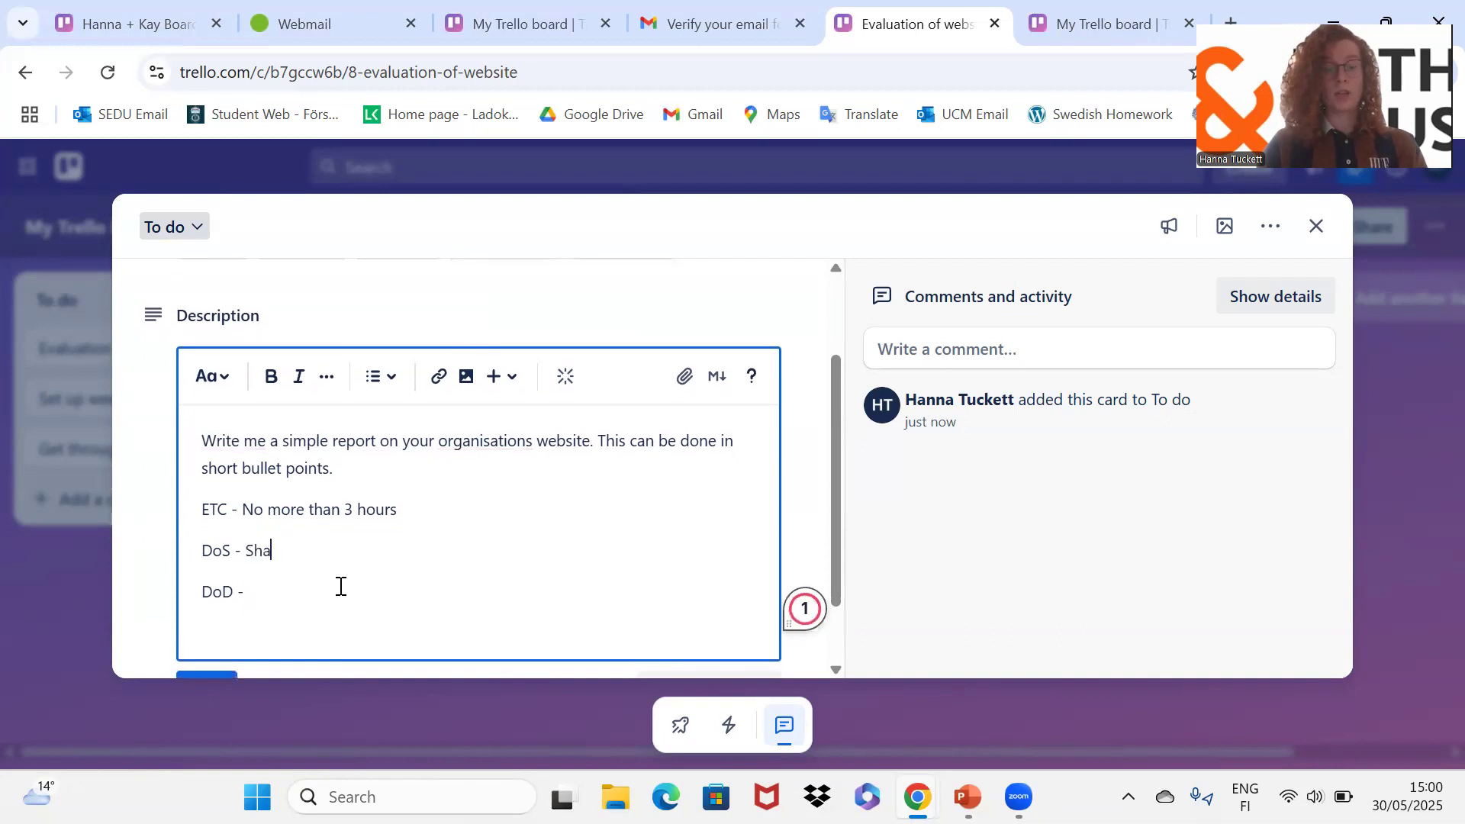
text(re a docume)
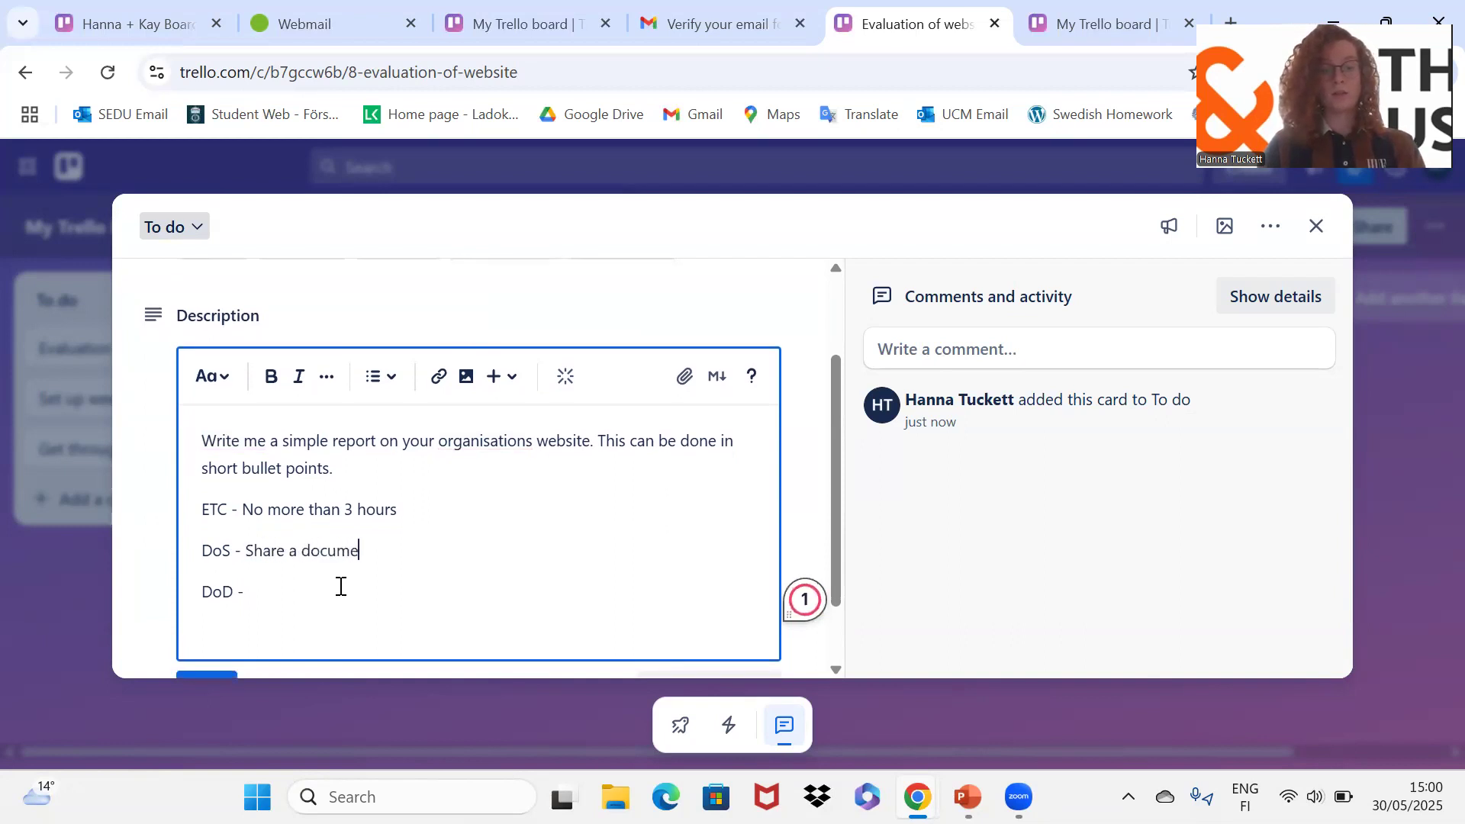
text(nt where you)
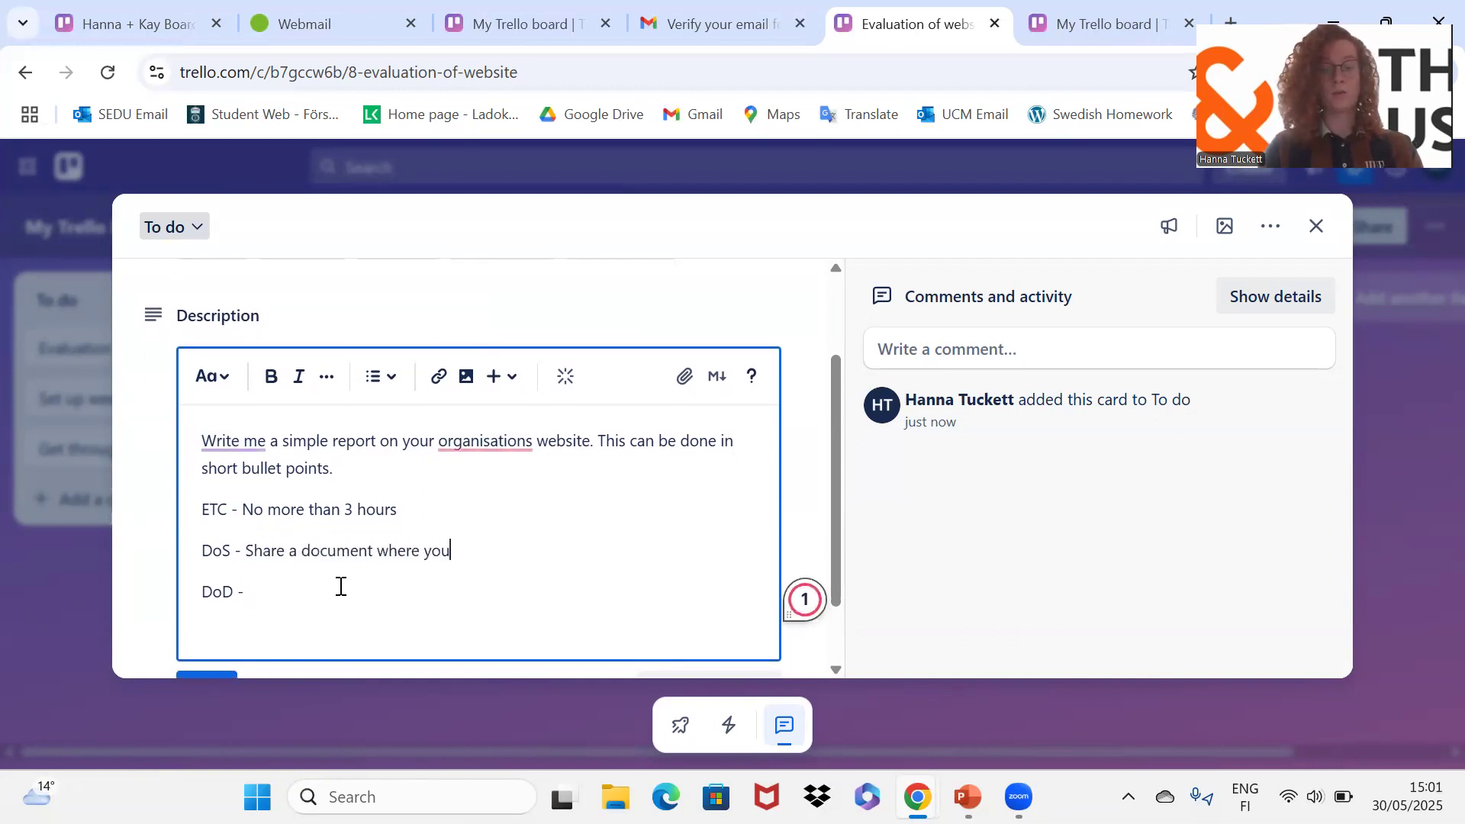
text(will will eb compiling)
key(BackSpace)
key(BackSpace)
key(BackSpace)
key(BackSpace)
key(BackSpace)
key(BackSpace)
key(BackSpace)
key(BackSpace)
key(BackSpace)
key(BackSpace)
key(BackSpace)
key(BackSpace)
text(be complin)
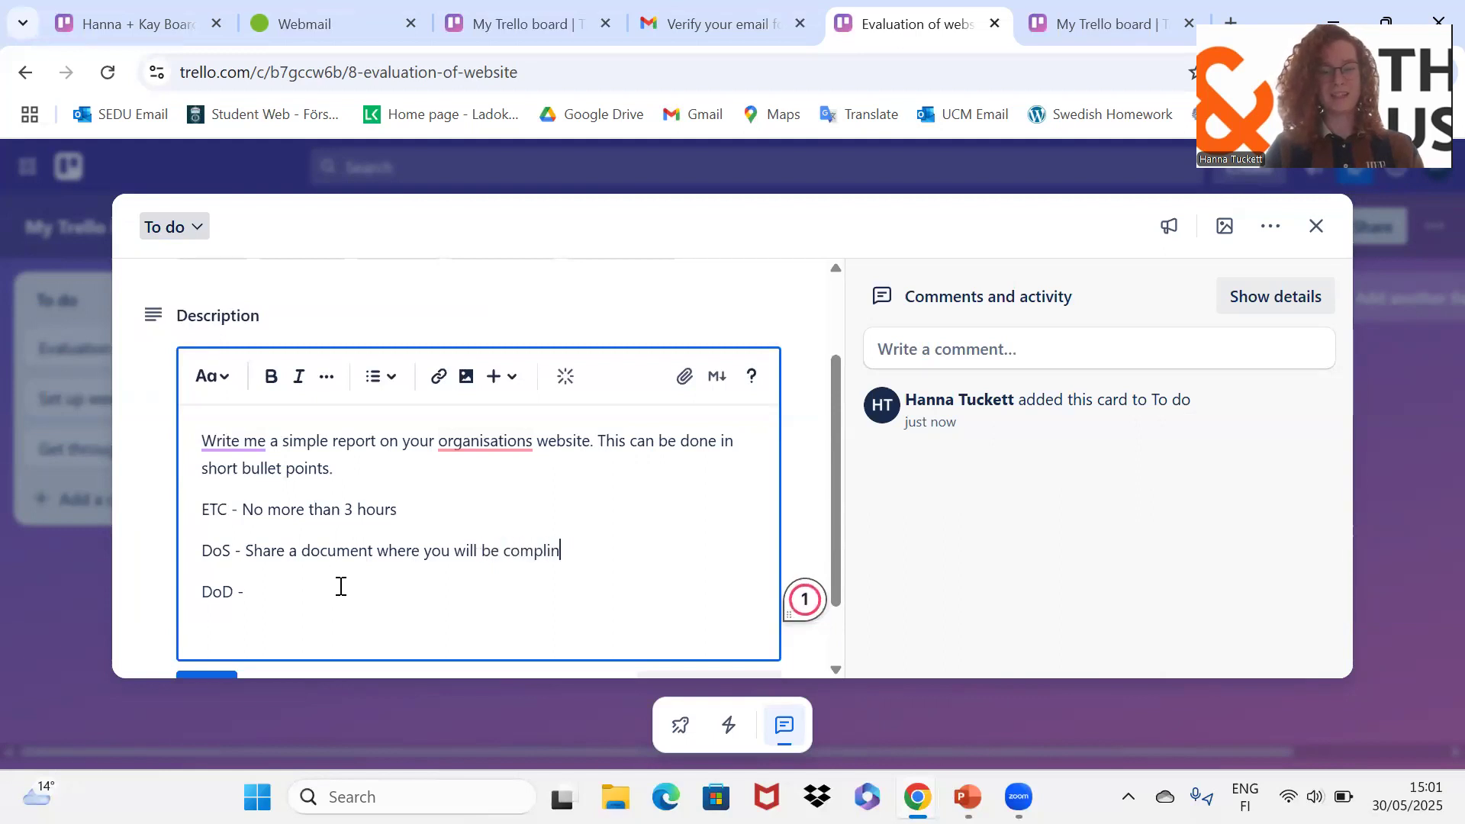
text(g the report  DoD - Let )
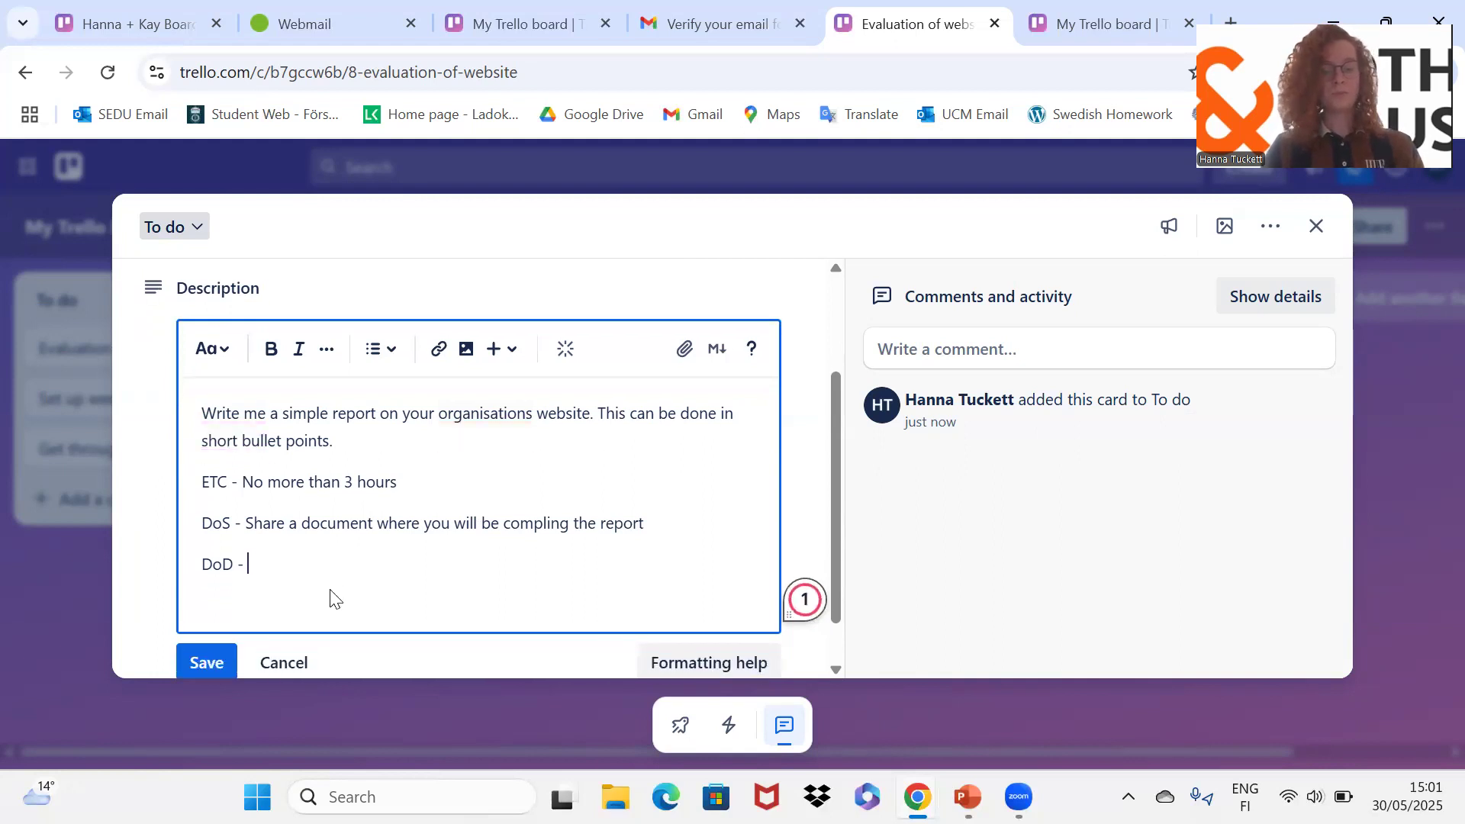
text(you)
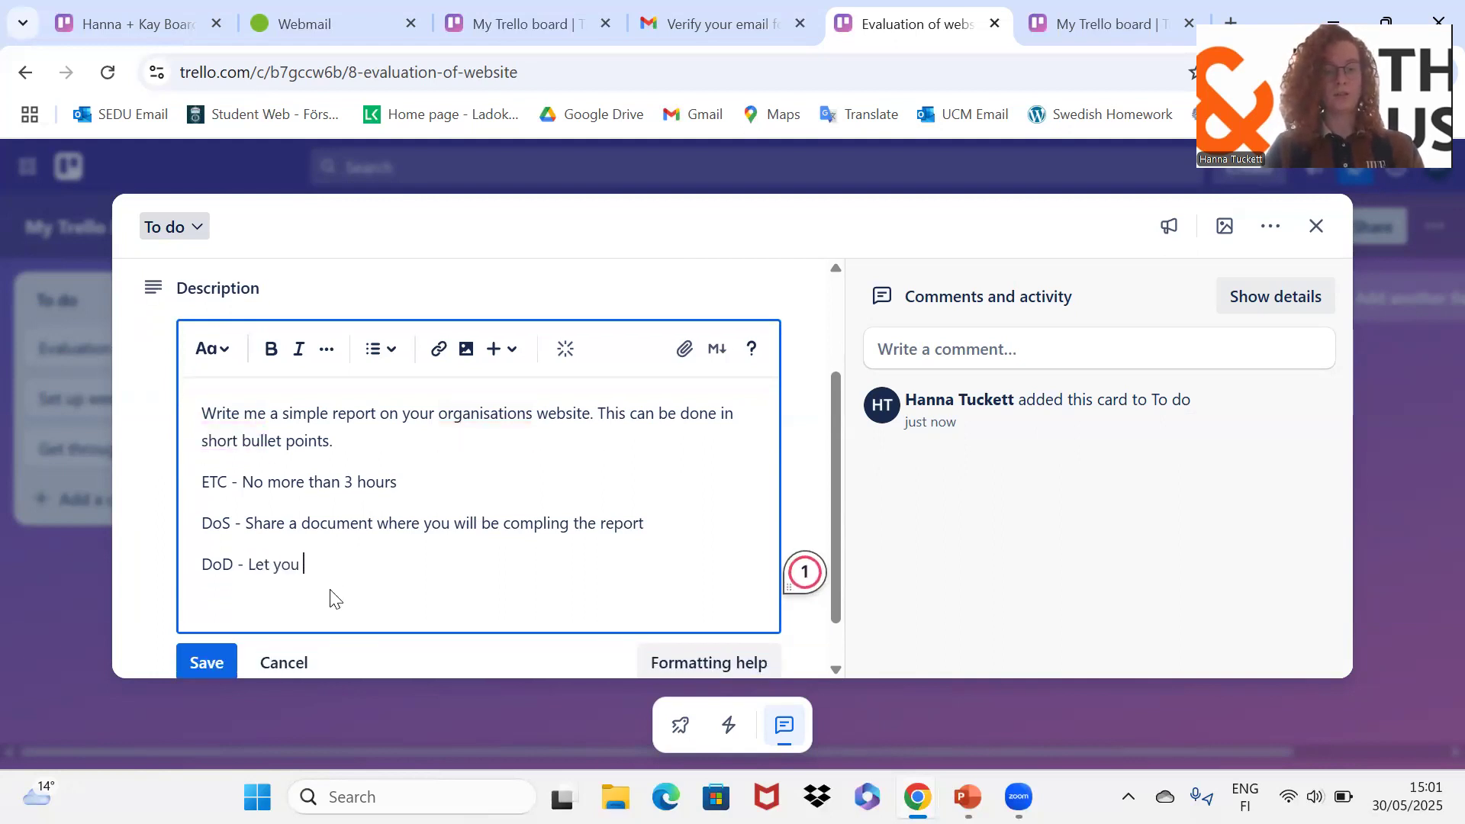
text(r team)
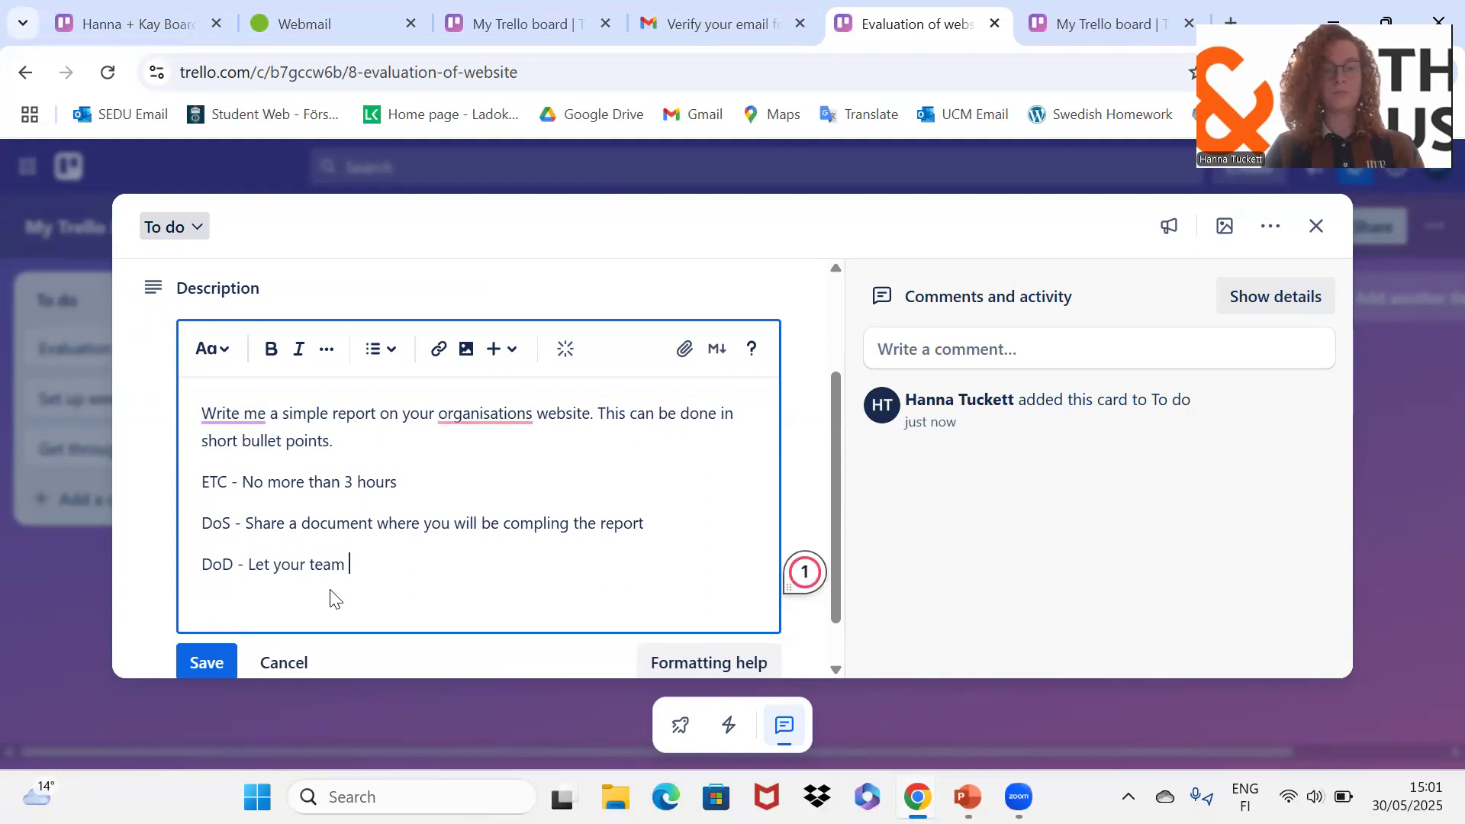
text( know the report is completee)
scroll(437, 565, down, 1)
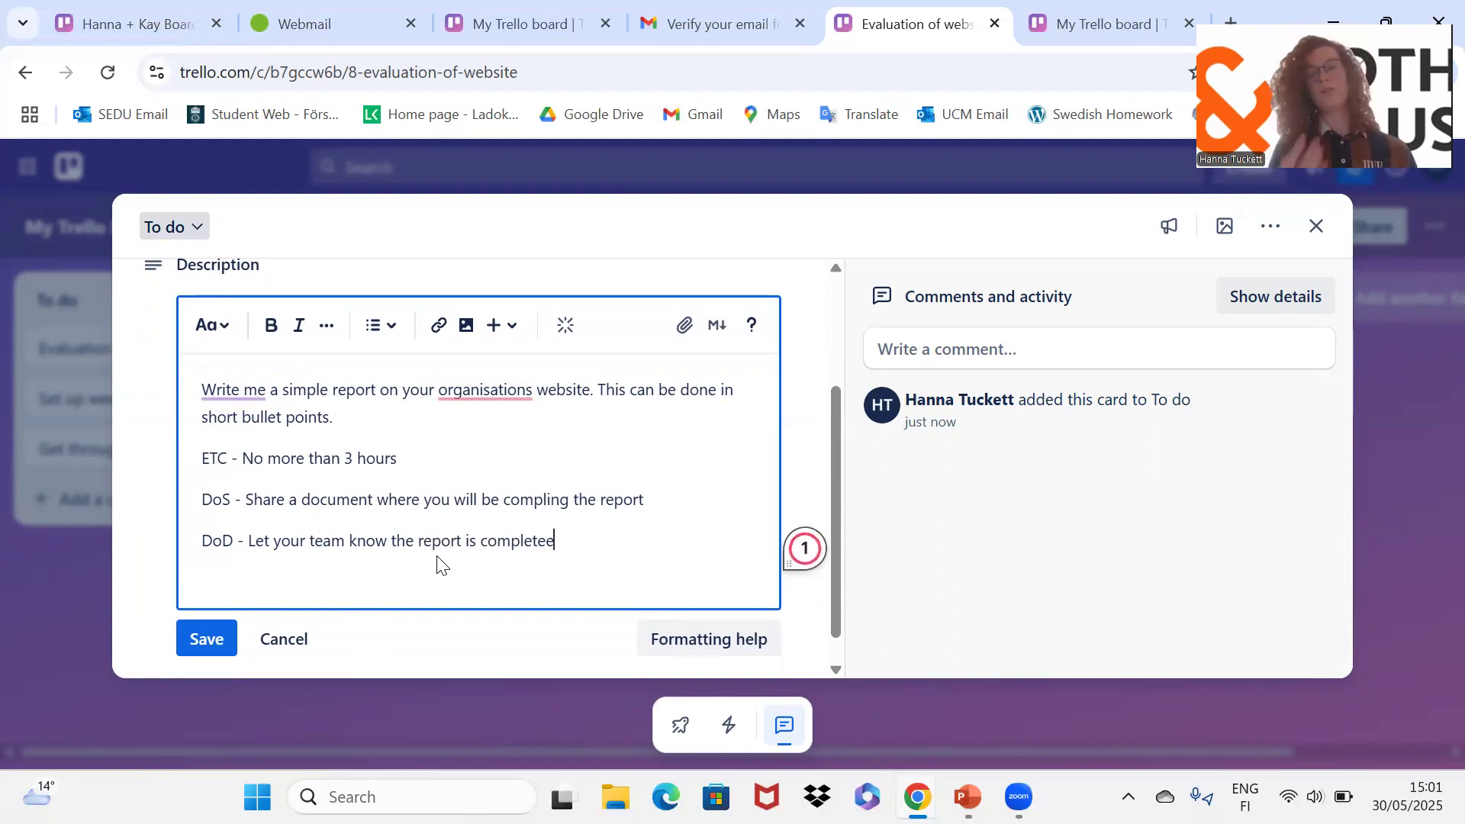
scroll(428, 519, up, 2)
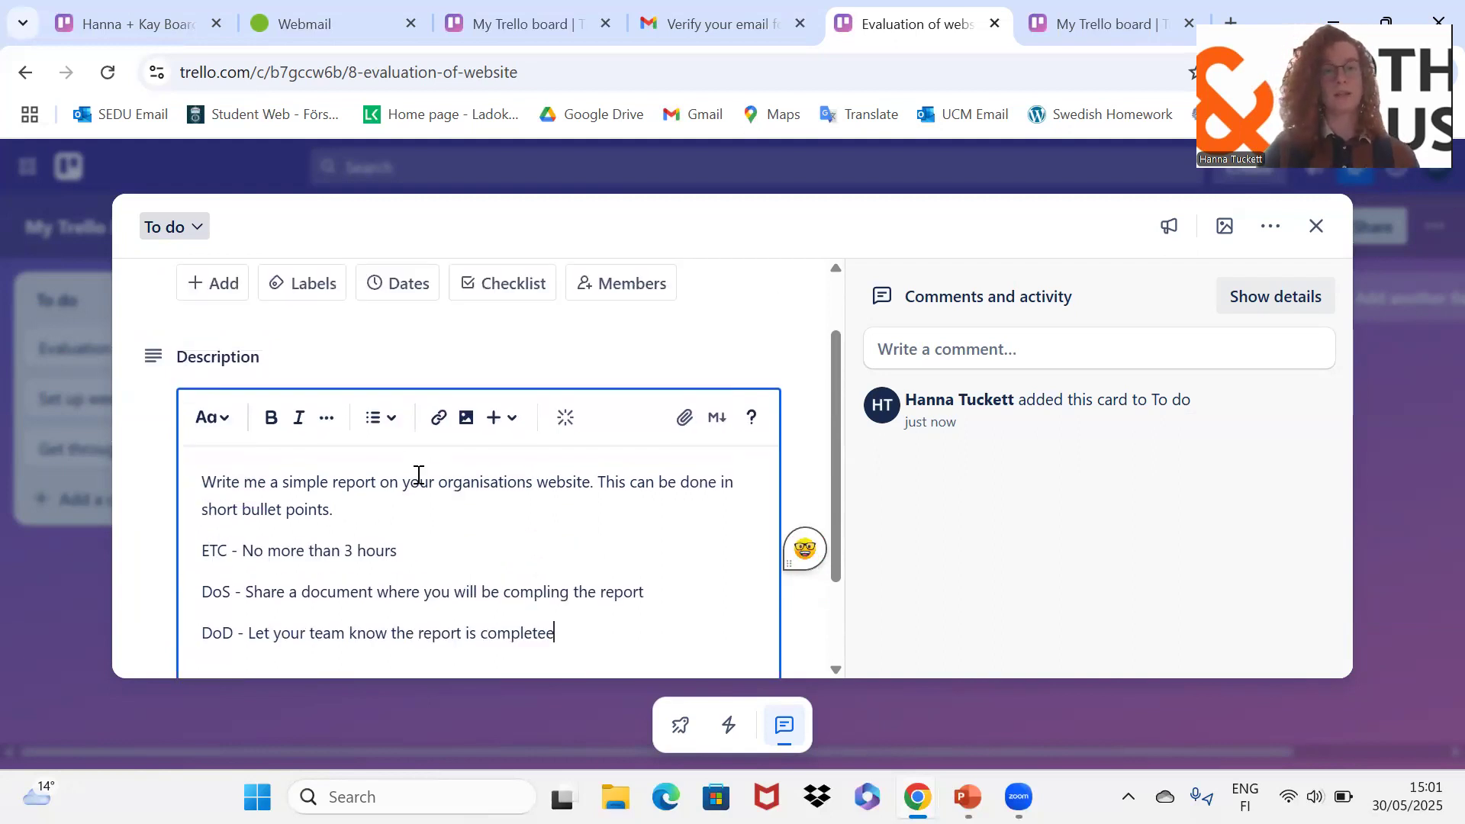
scroll(458, 355, up, 1)
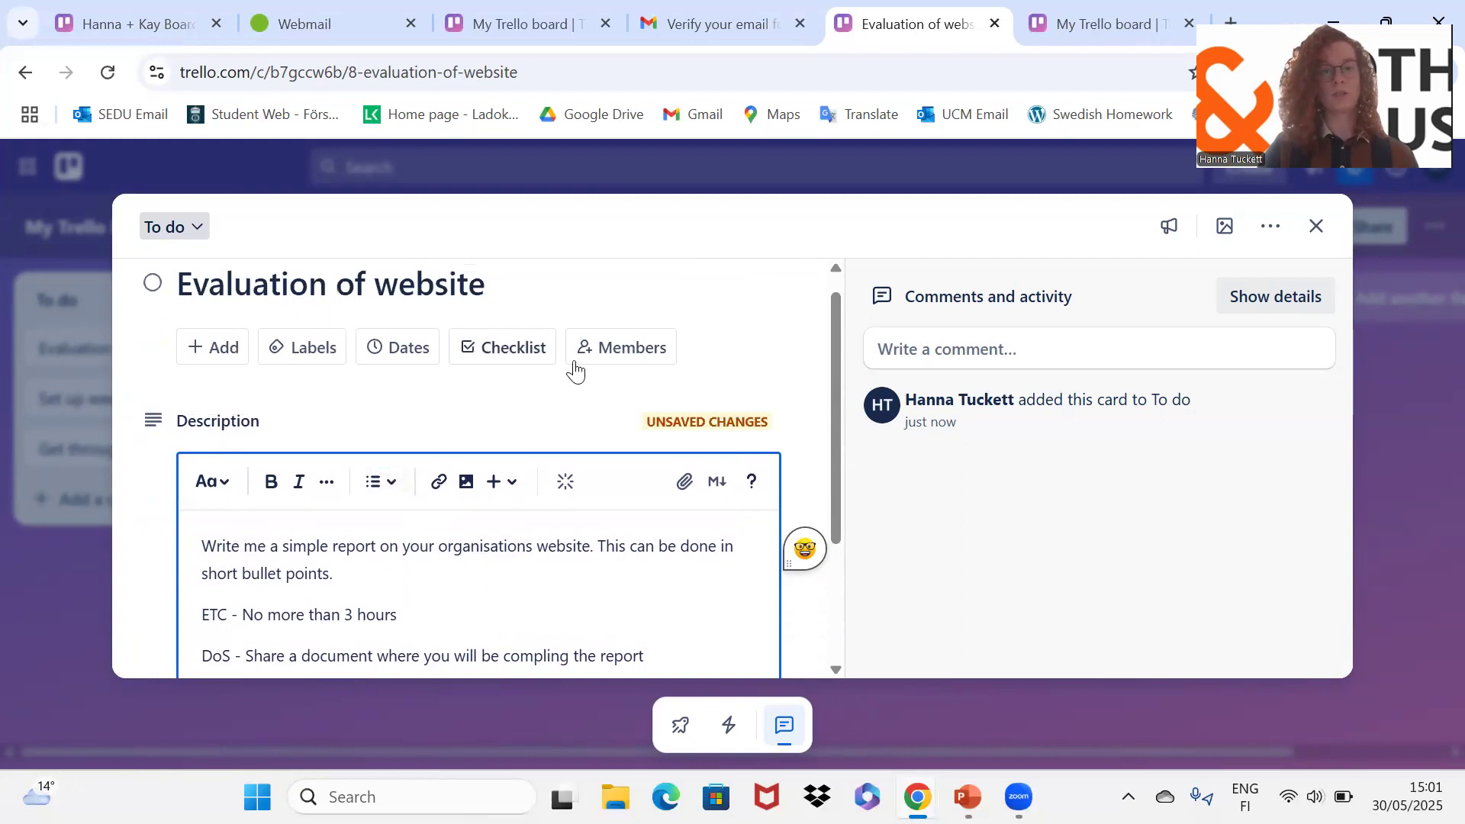
Step: Create a checklist titled 'Report' on the Evaluation of website card
click(524, 352)
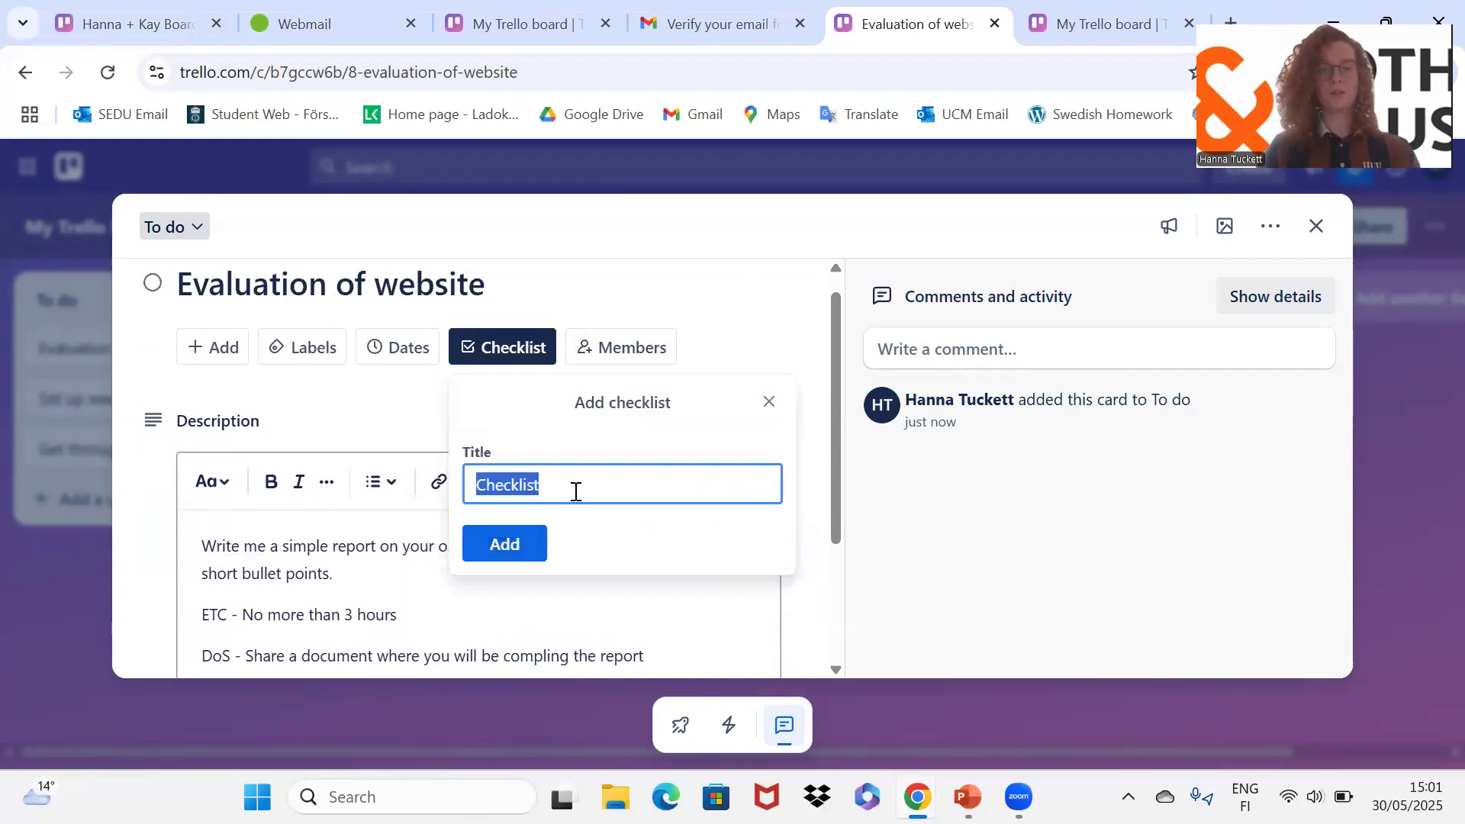
text(Report)
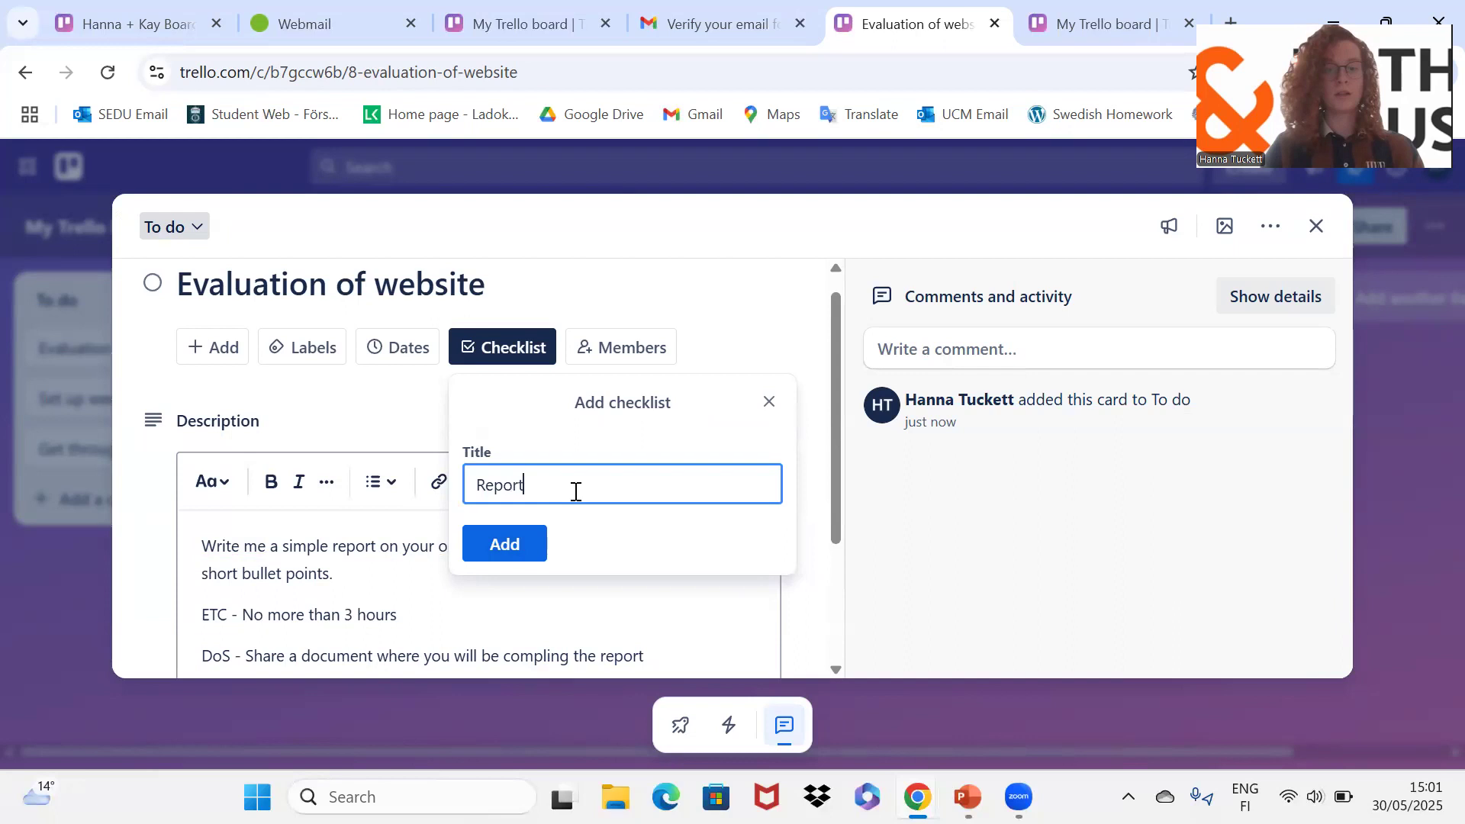
key(Return)
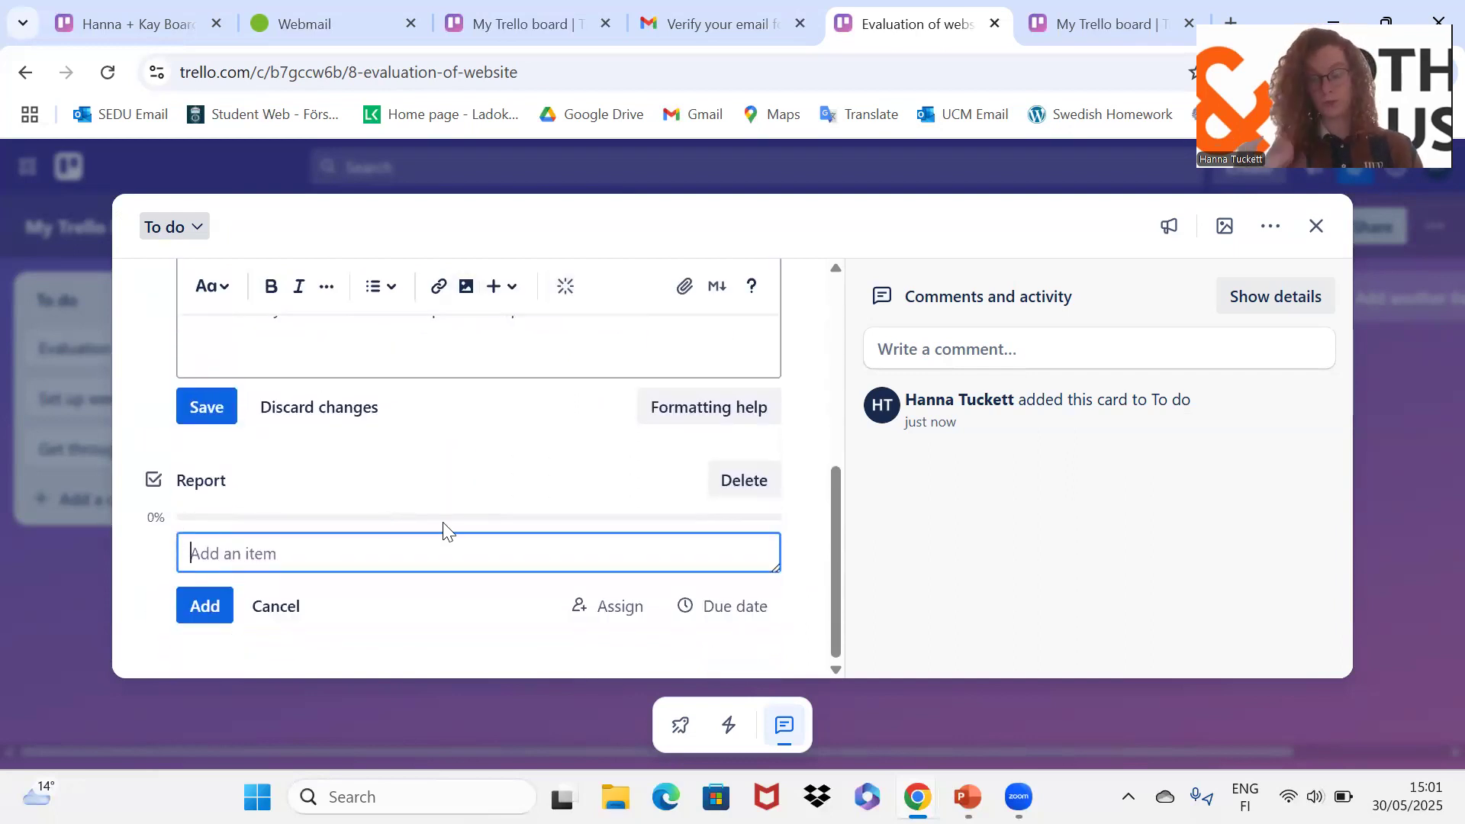
Step: Add checklist items 'Share document', 'Go through all website sections' and 'Write what is good'
text(Share )
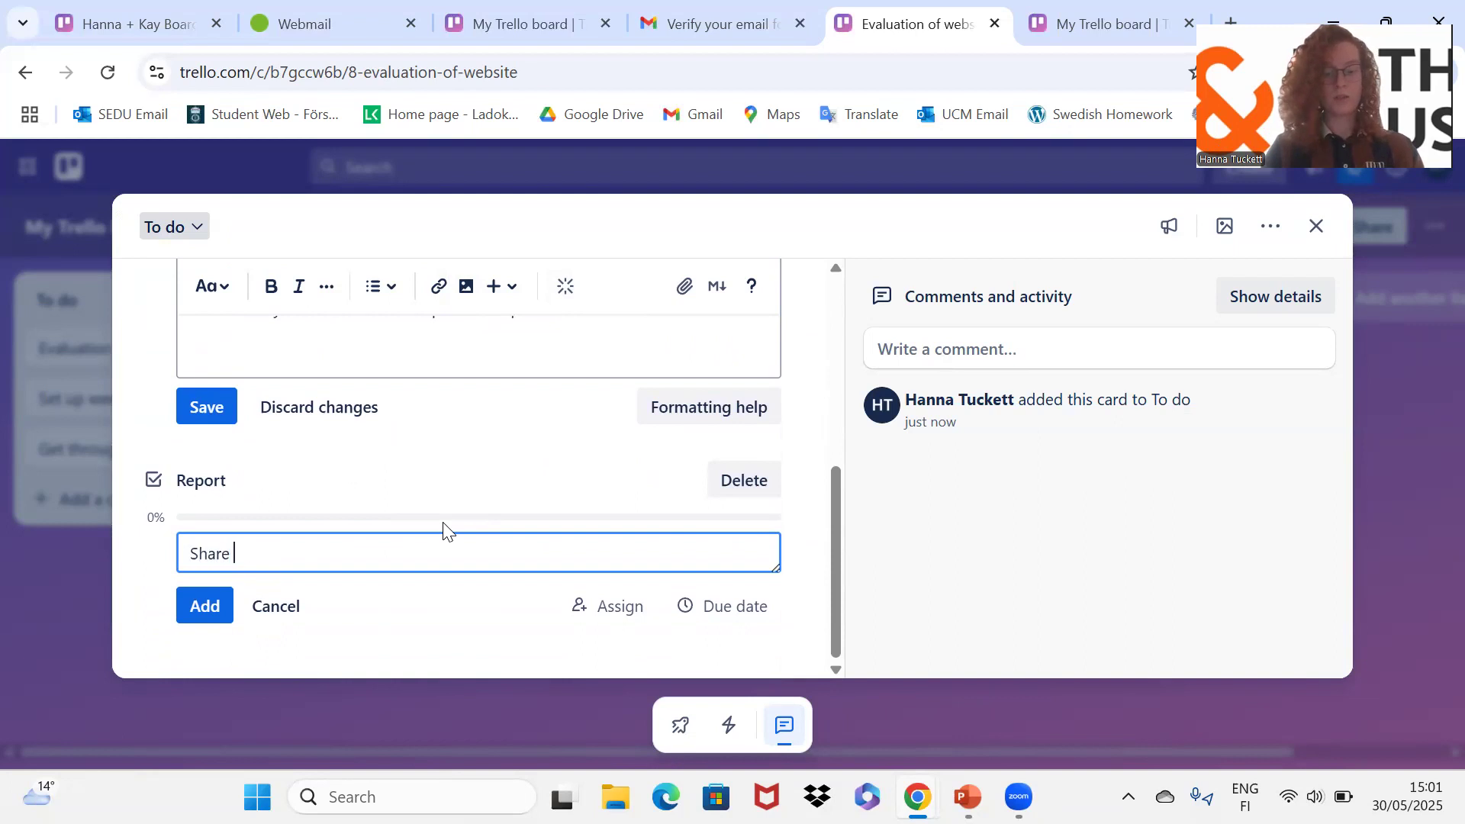
text(document)
key(Return)
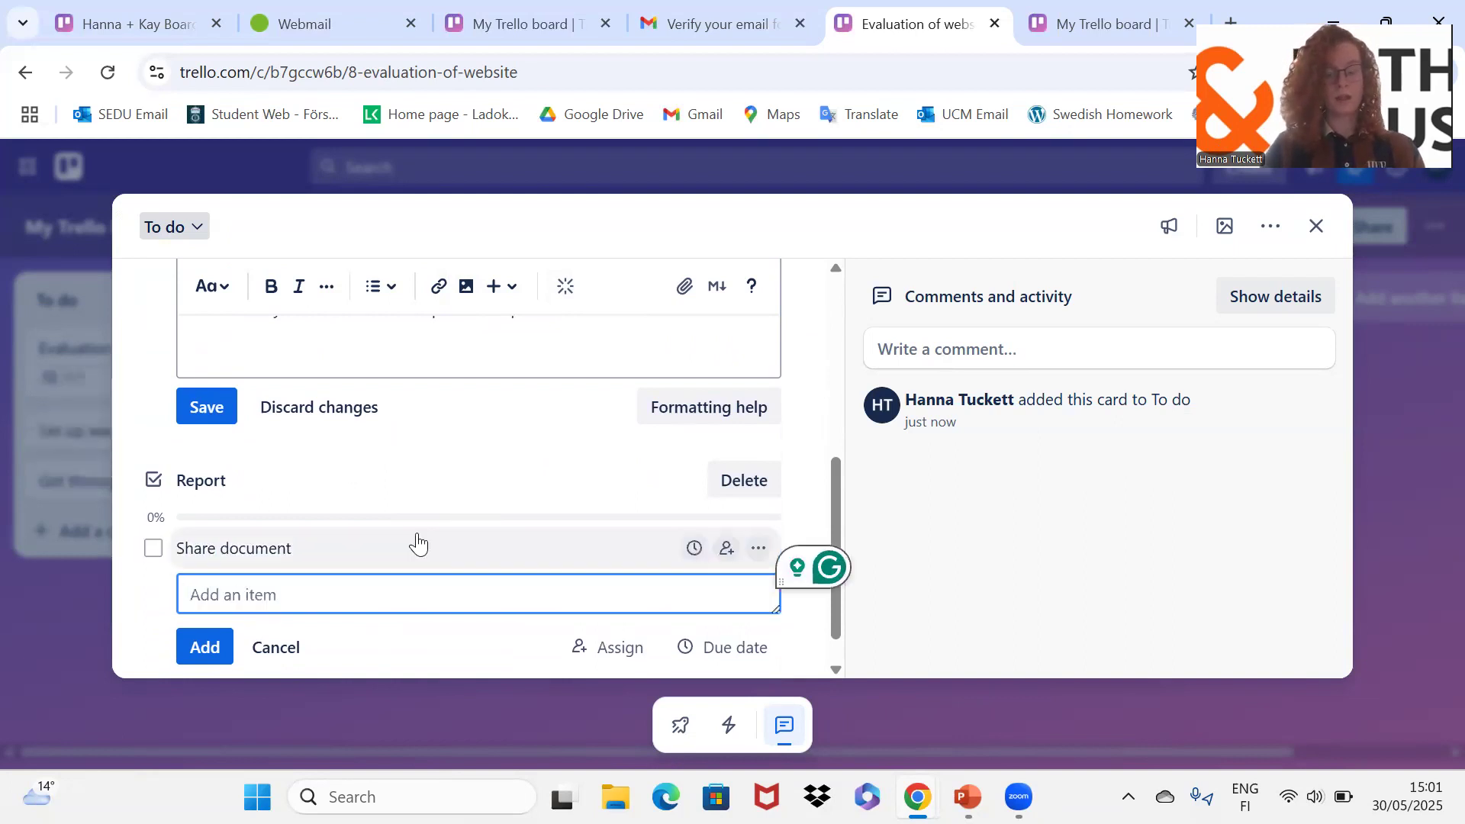
text(Go through all websut)
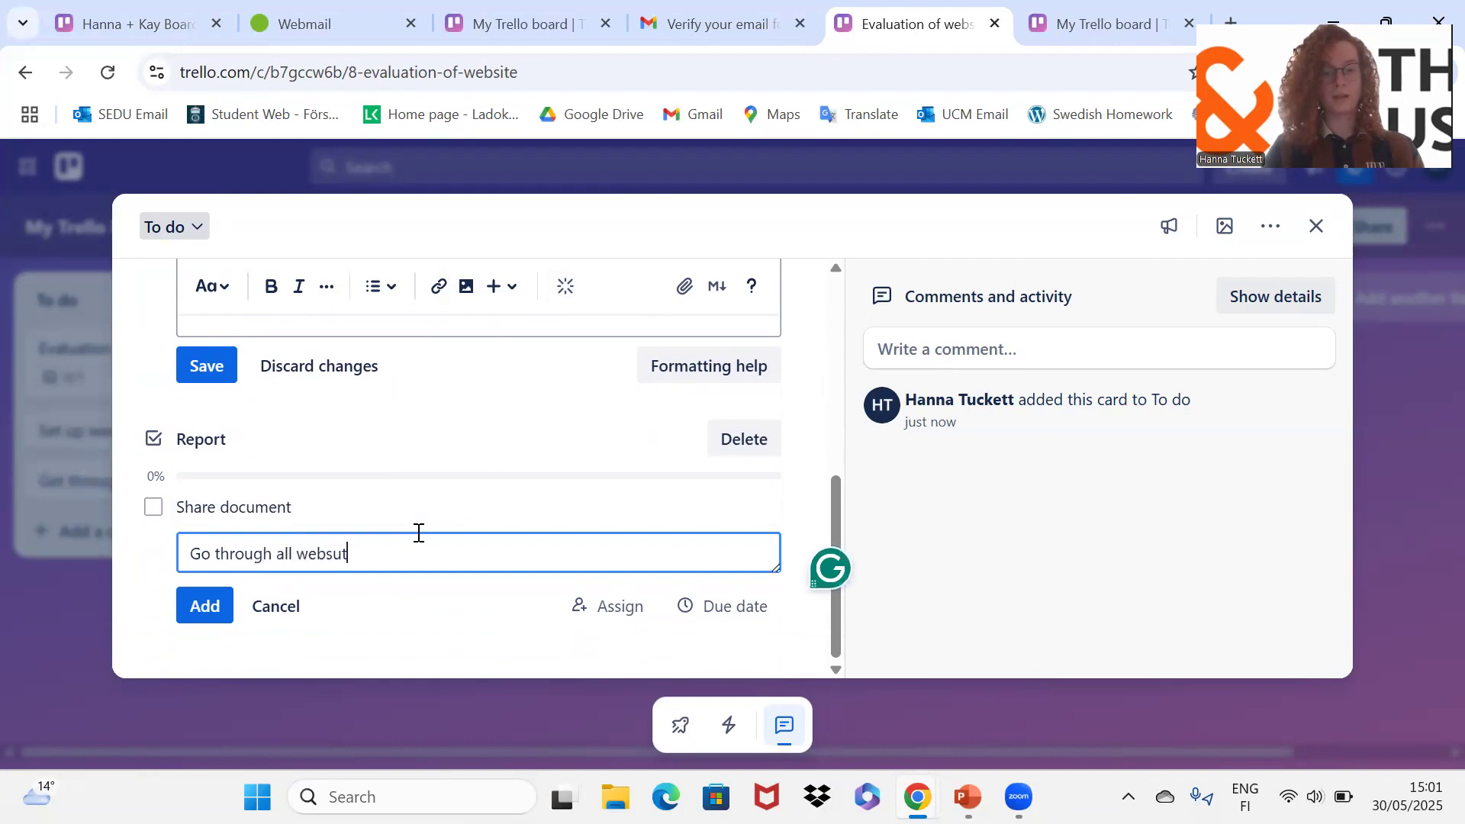
text(ite sections)
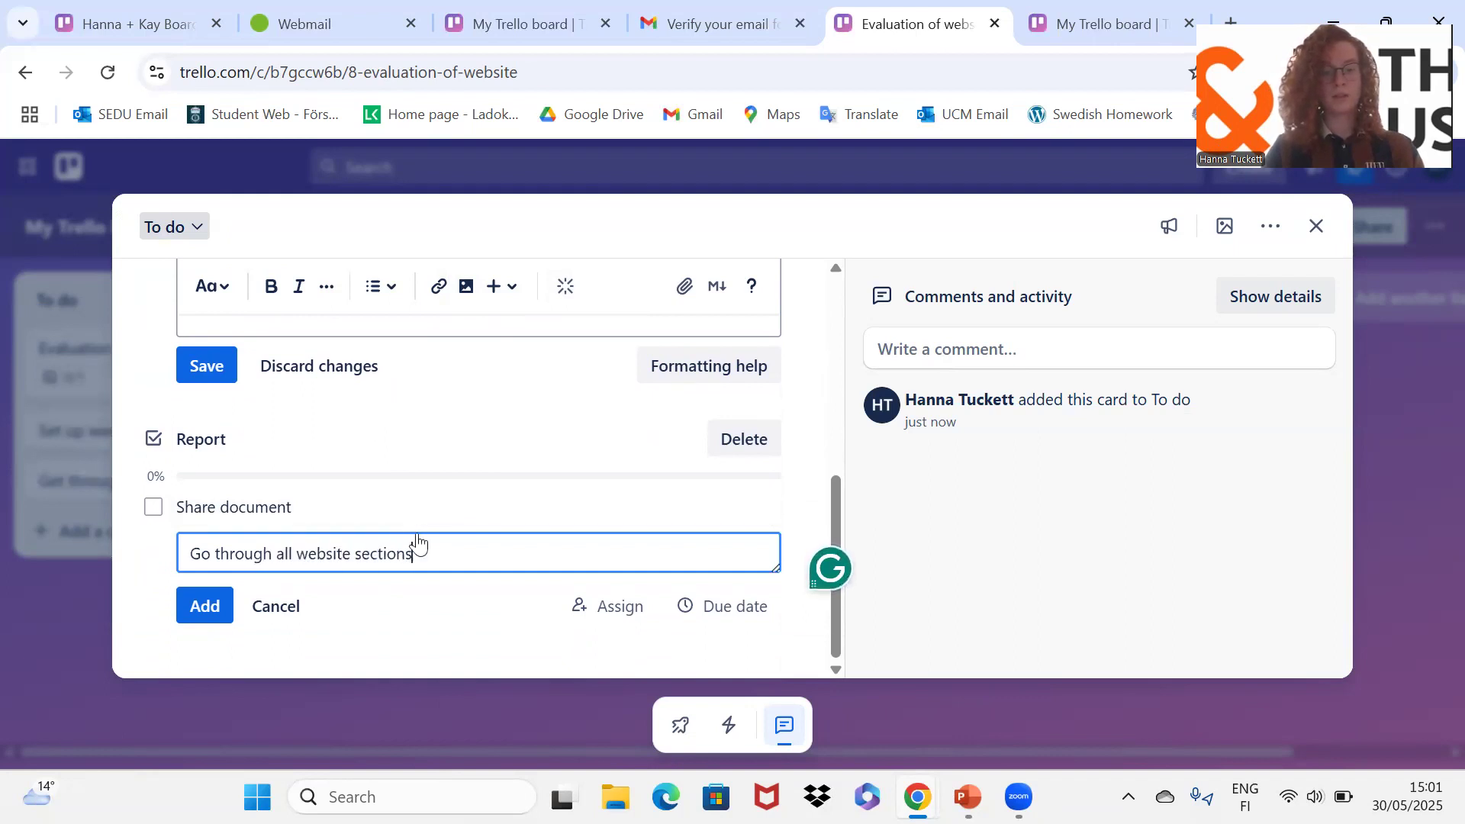
key(Return)
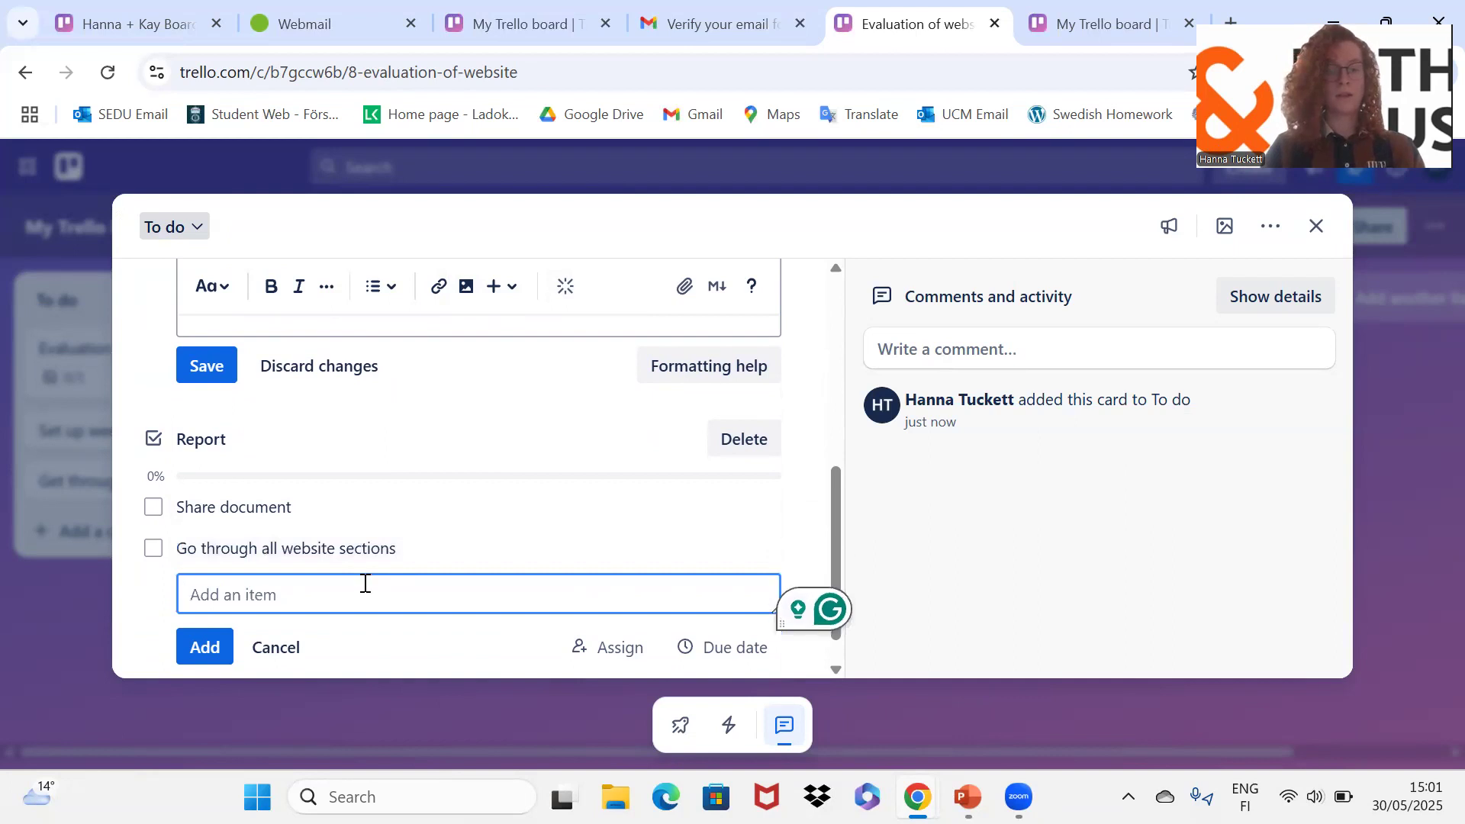
text(Write )
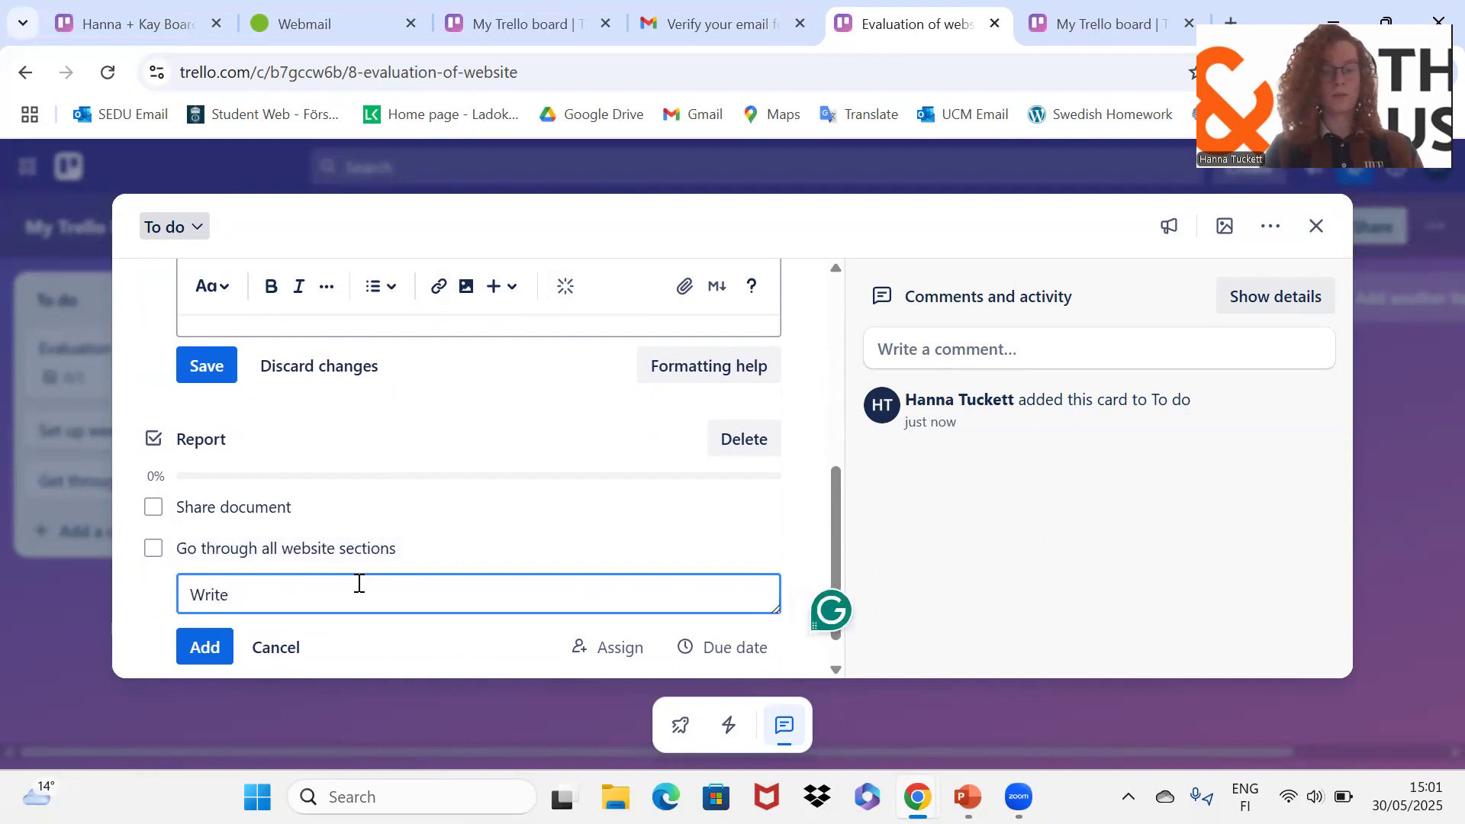
text(w)
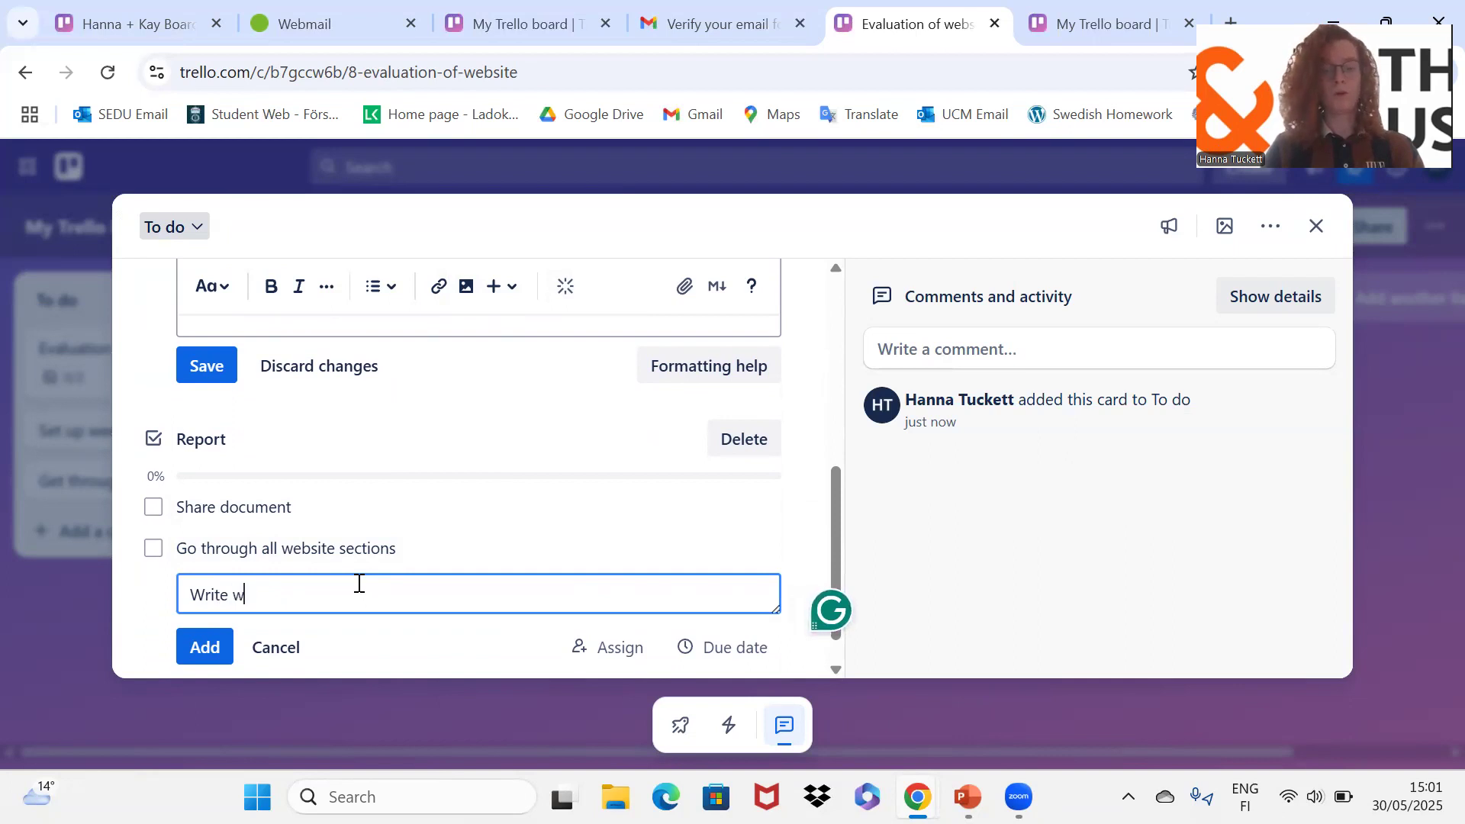
text(hat is o)
key(BackSpace)
text(good)
key(Return)
Step: Add checklist items 'Write what needs to be updated' and 'Write what can be improved'
text(Whi)
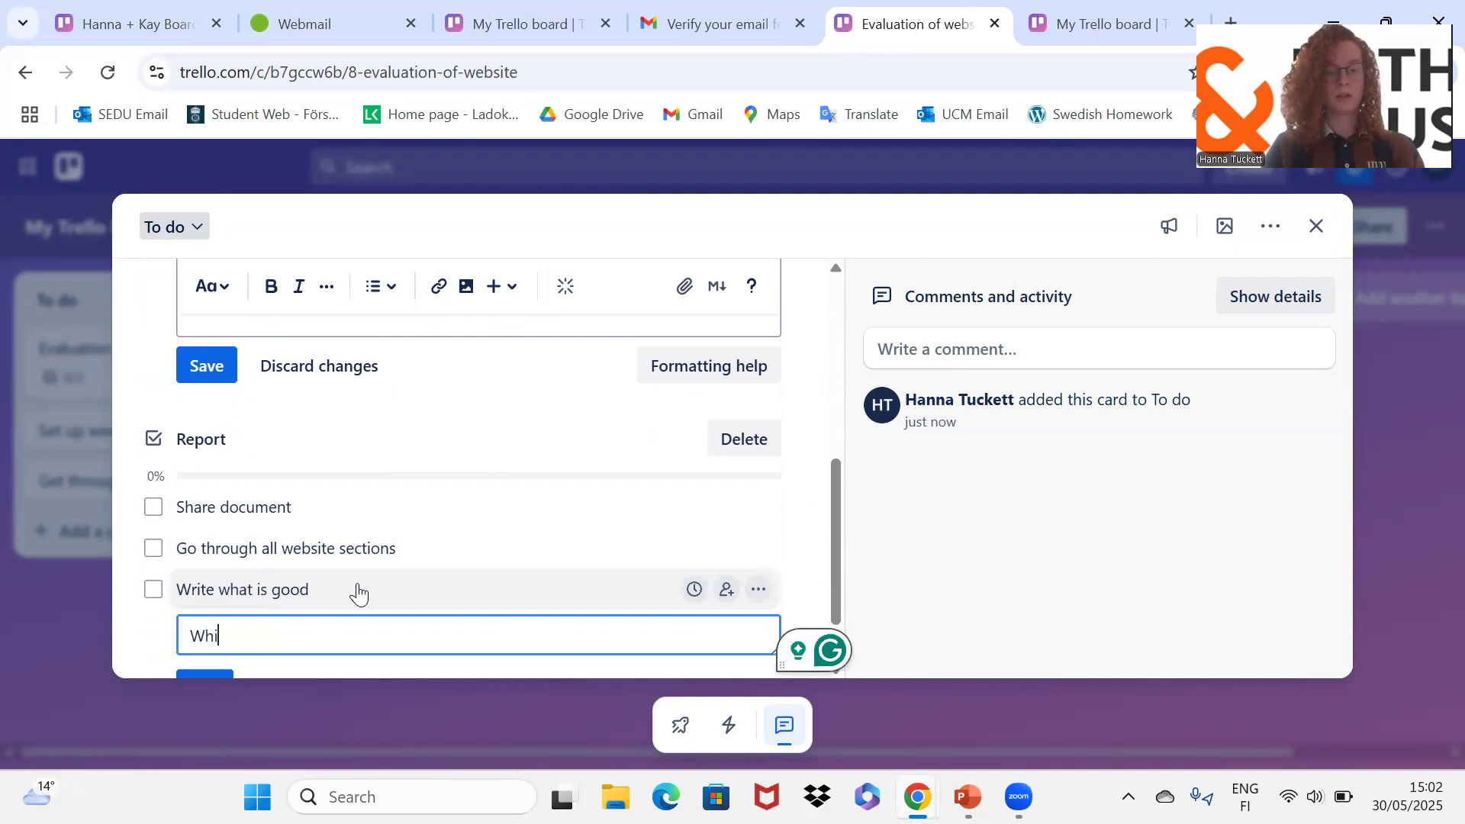
key(BackSpace)
key(BackSpace)
text(rite what needs to be updated)
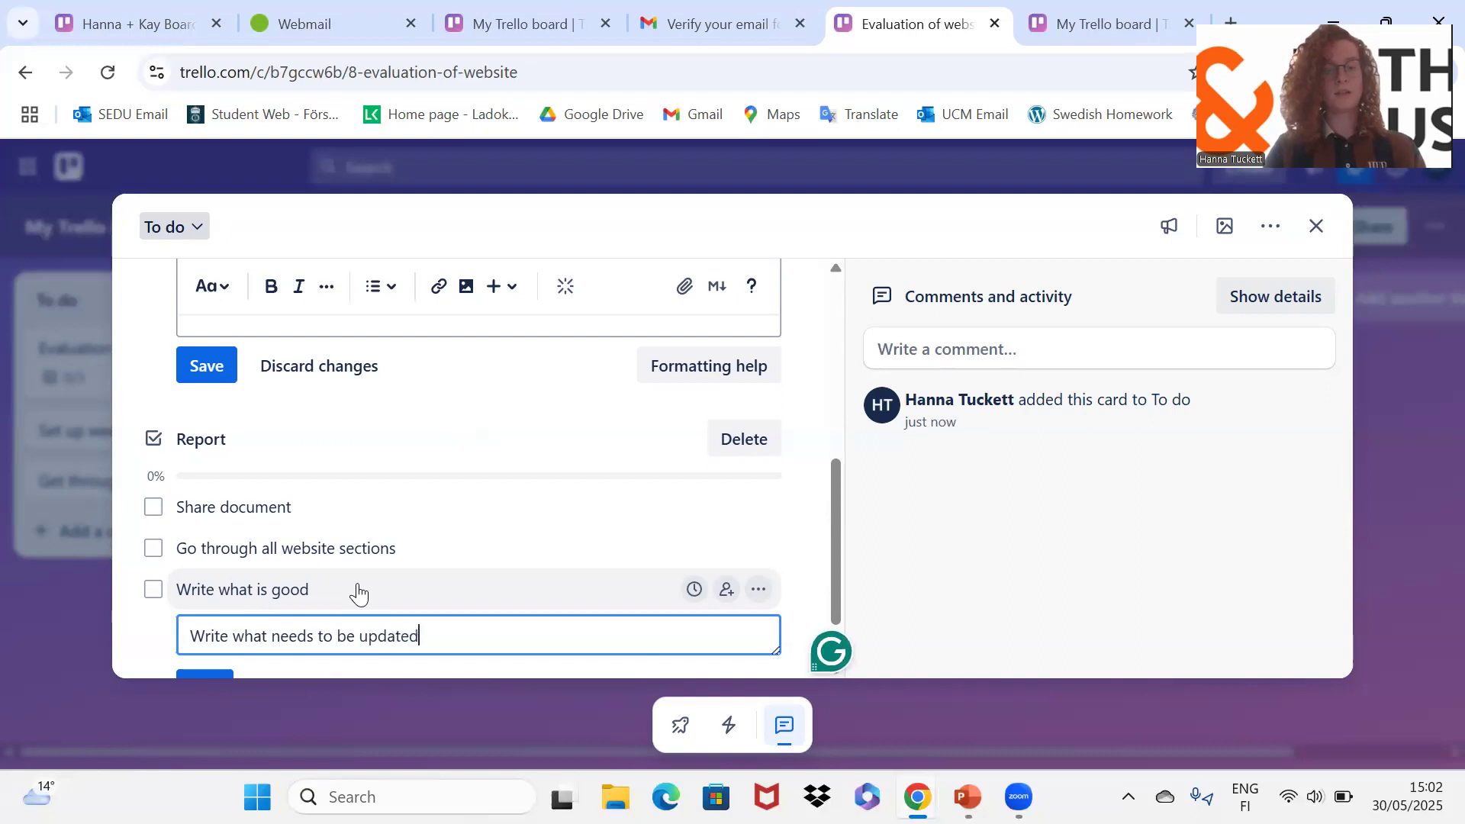
key(Return)
text(Write what can be impro)
key(BackSpace)
text(roved)
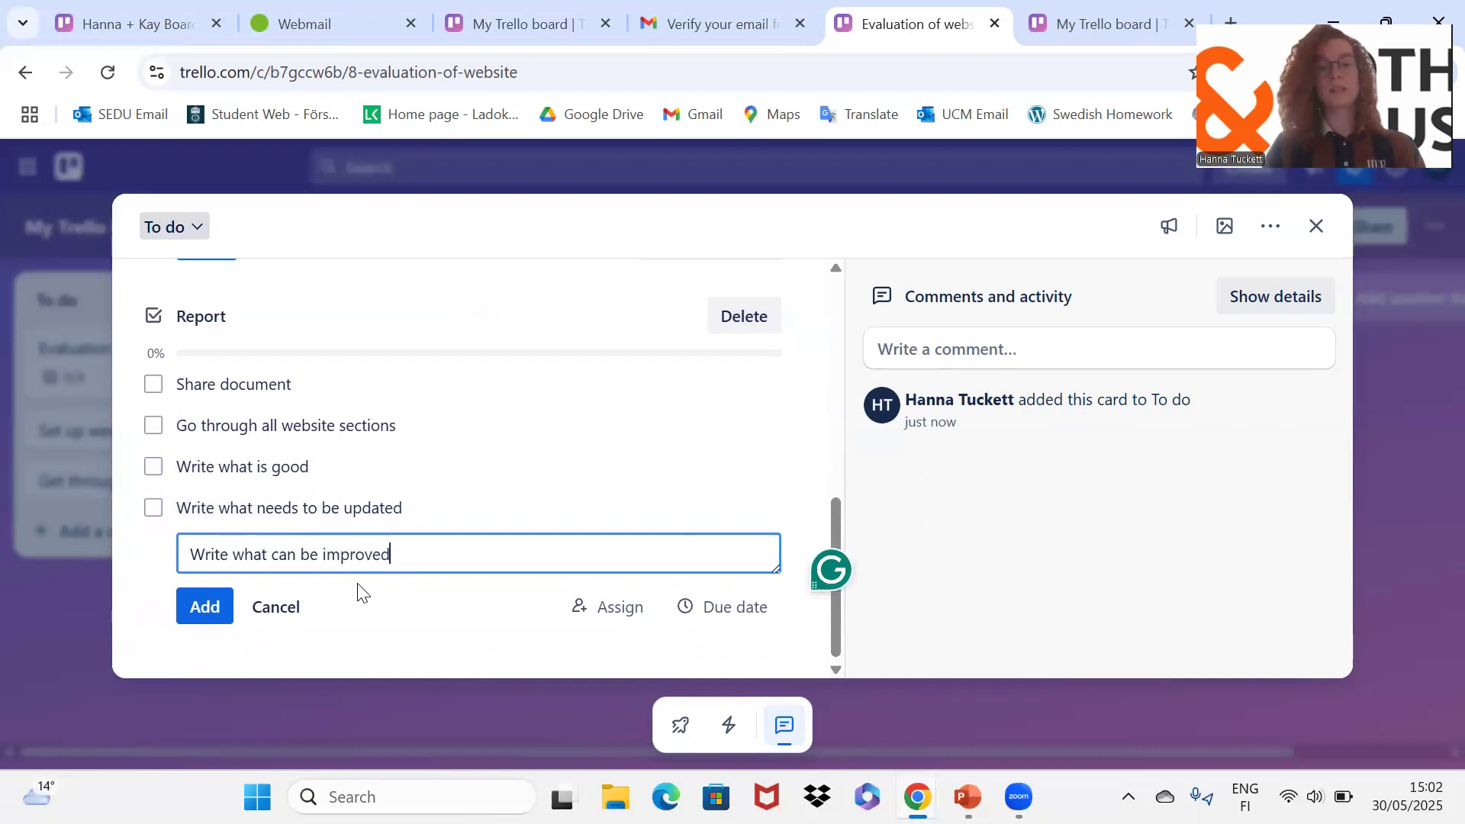
click(217, 611)
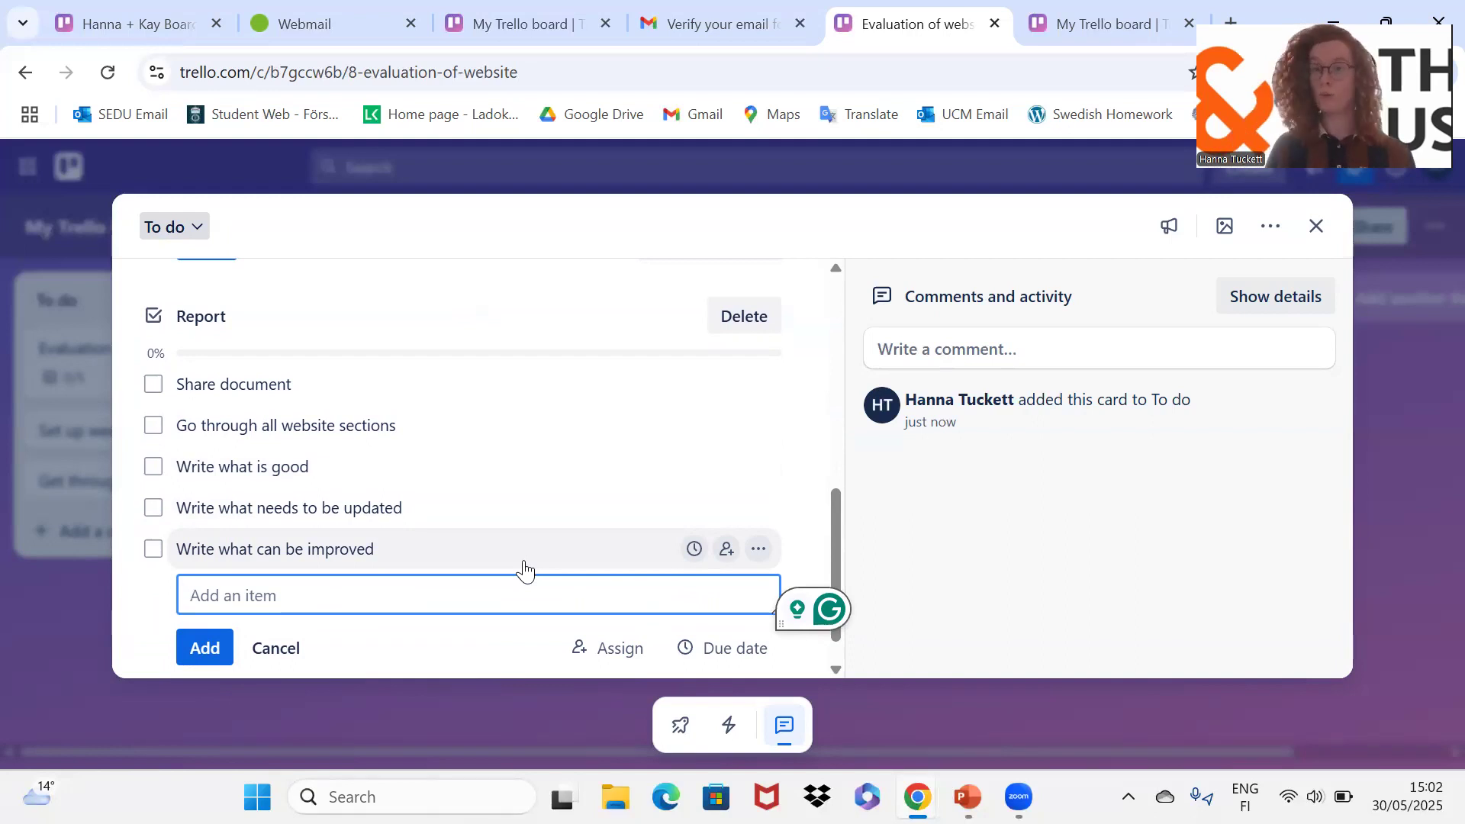
Step: Tick Share document and Go through all website sections in the Report checklist
click(153, 395)
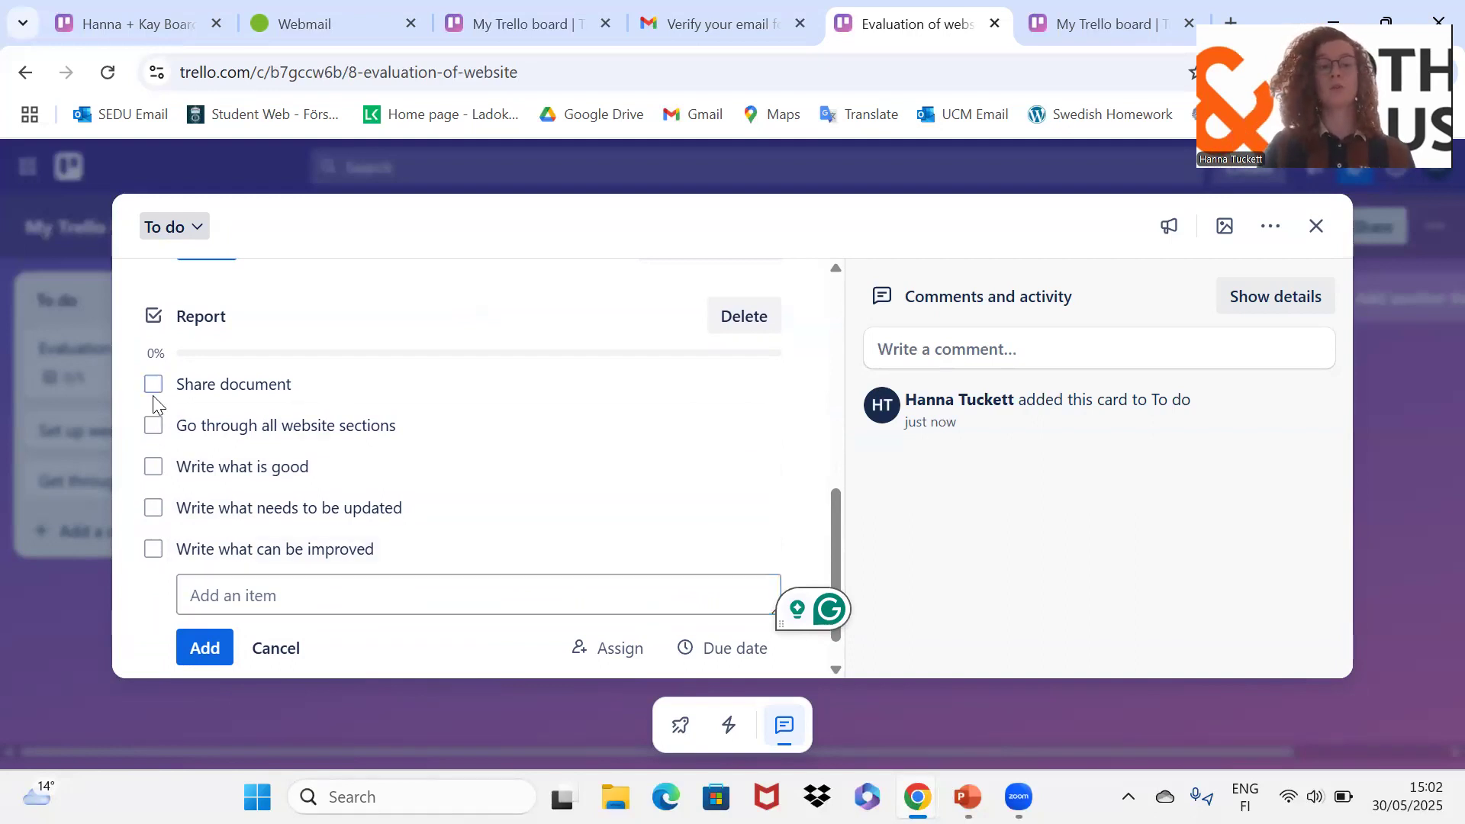
click(155, 436)
click(153, 438)
click(152, 437)
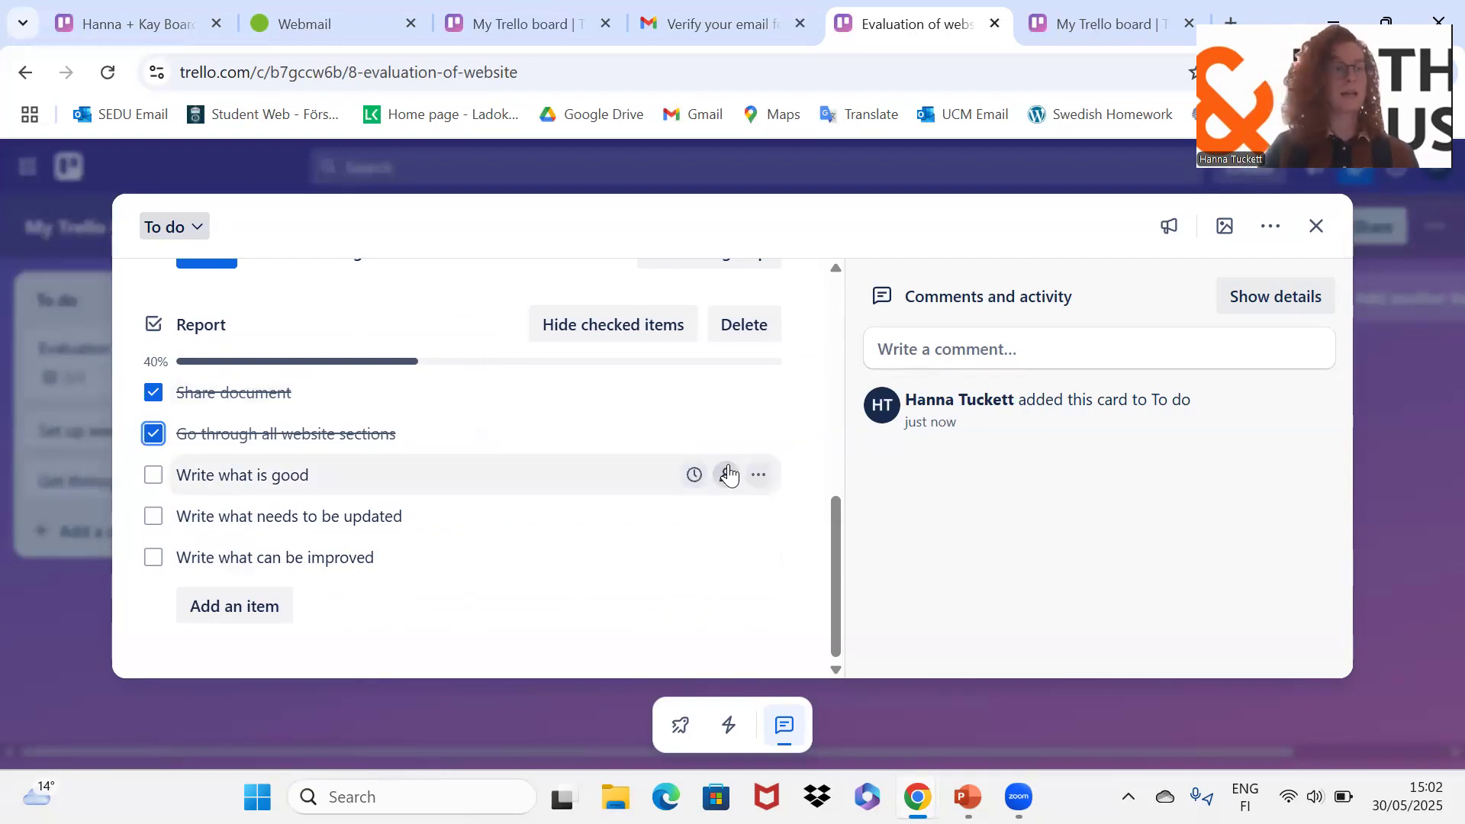
Step: Save the edited card description and start a new comment on the card
scroll(634, 561, up, 2)
scroll(473, 464, up, 1)
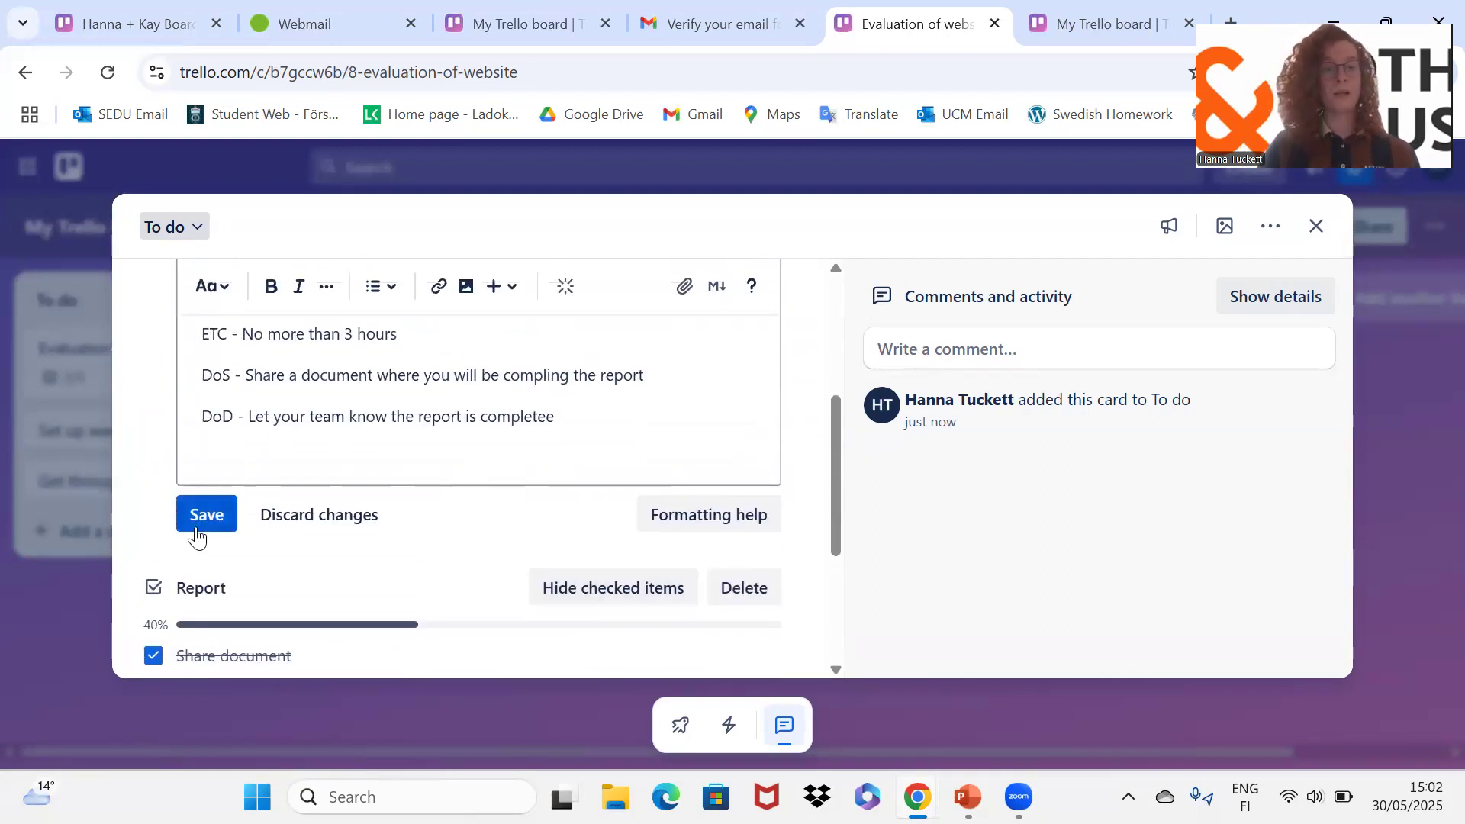
click(196, 530)
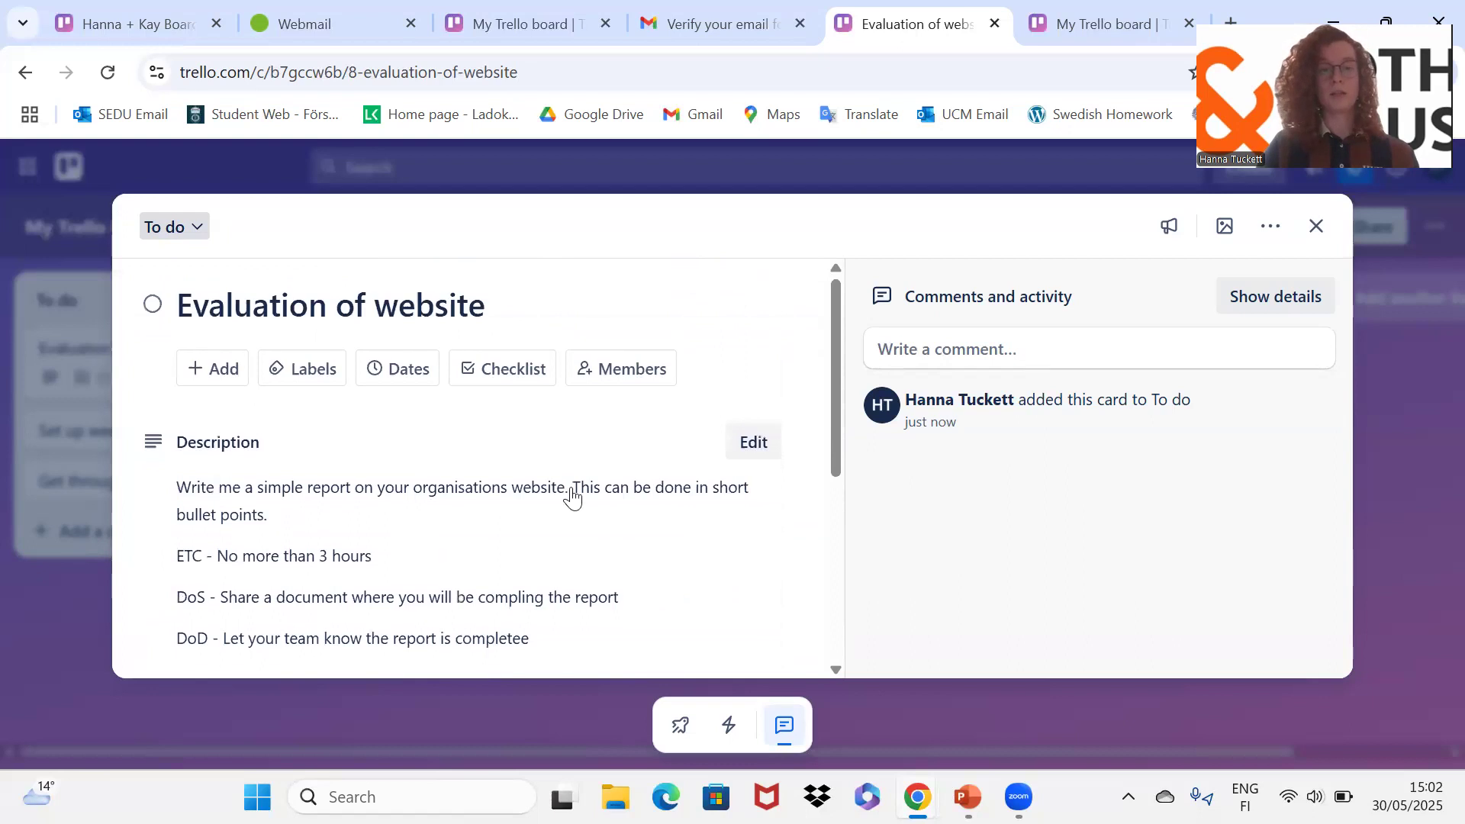
scroll(574, 499, down, 2)
scroll(574, 499, up, 1)
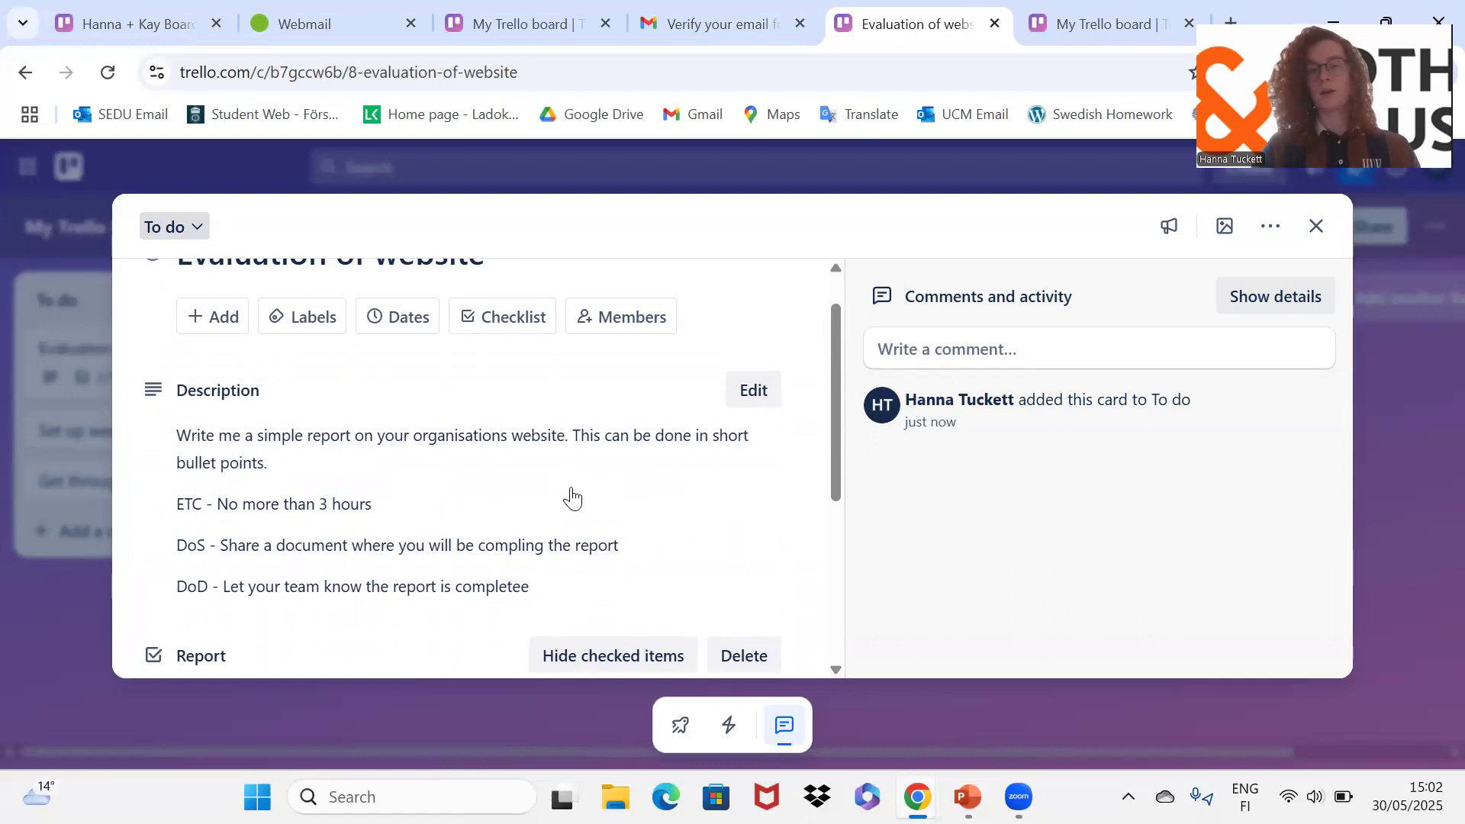
click(982, 353)
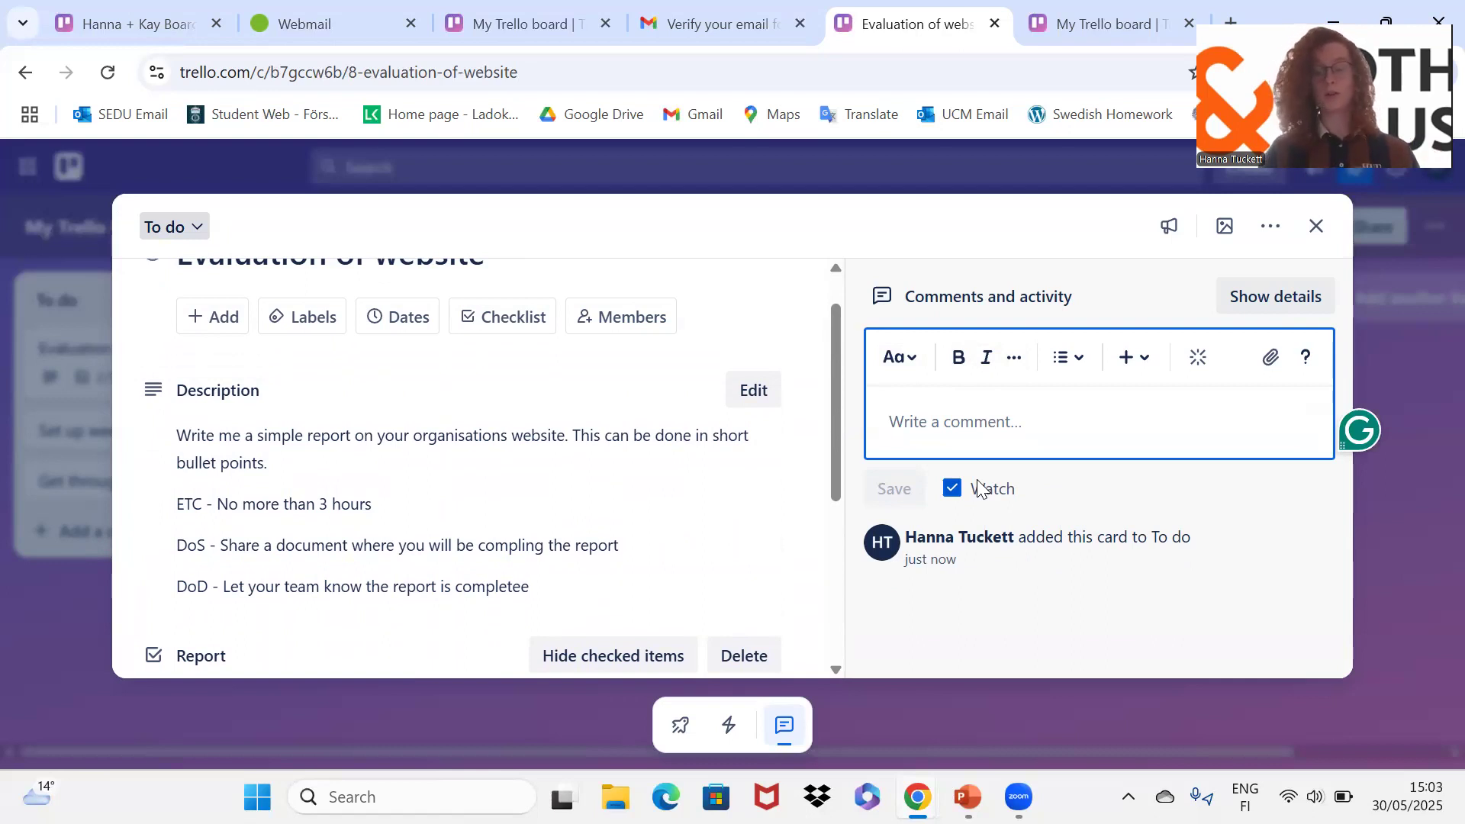
text(@)
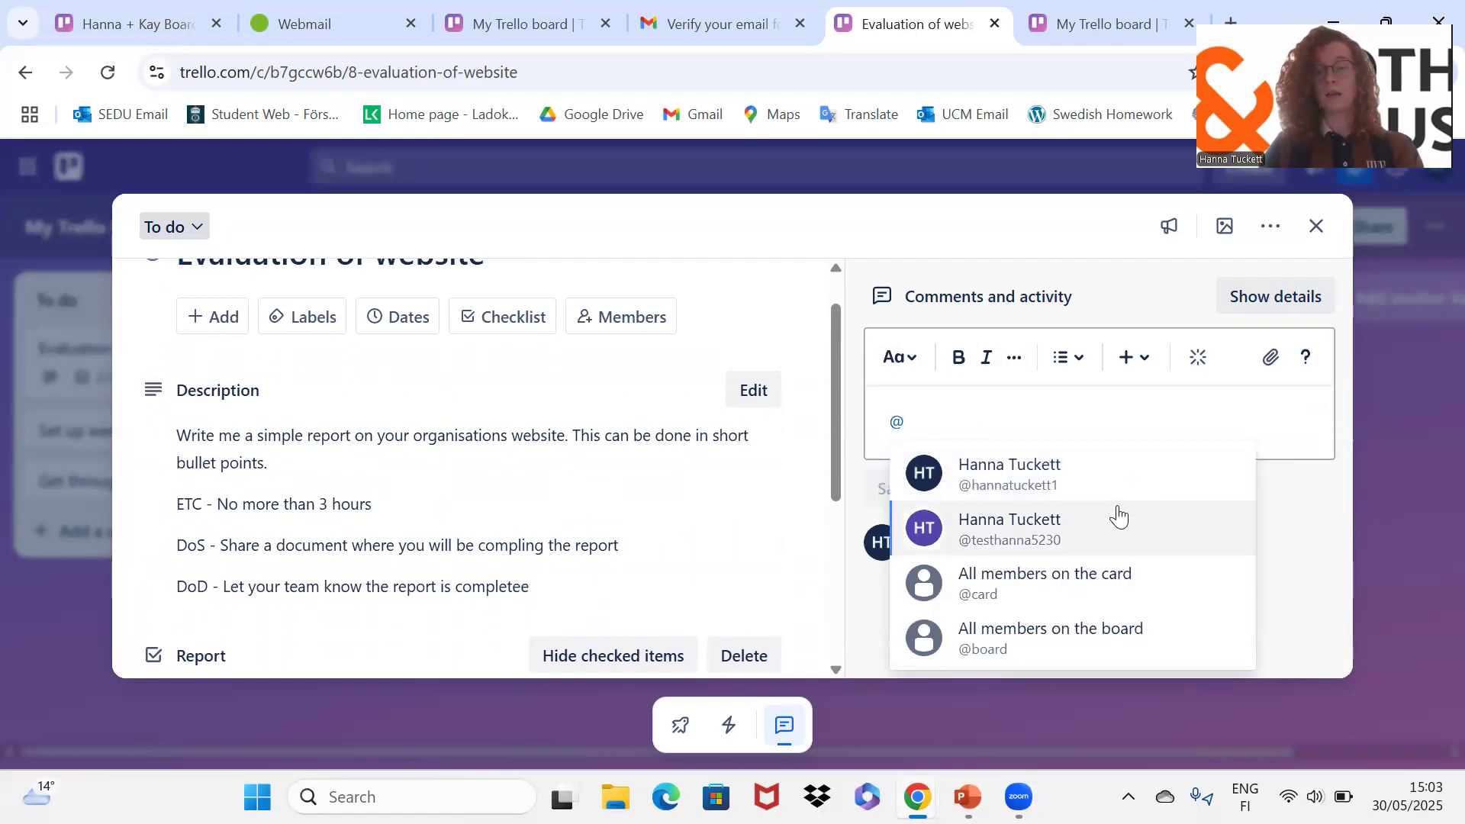
click(1118, 507)
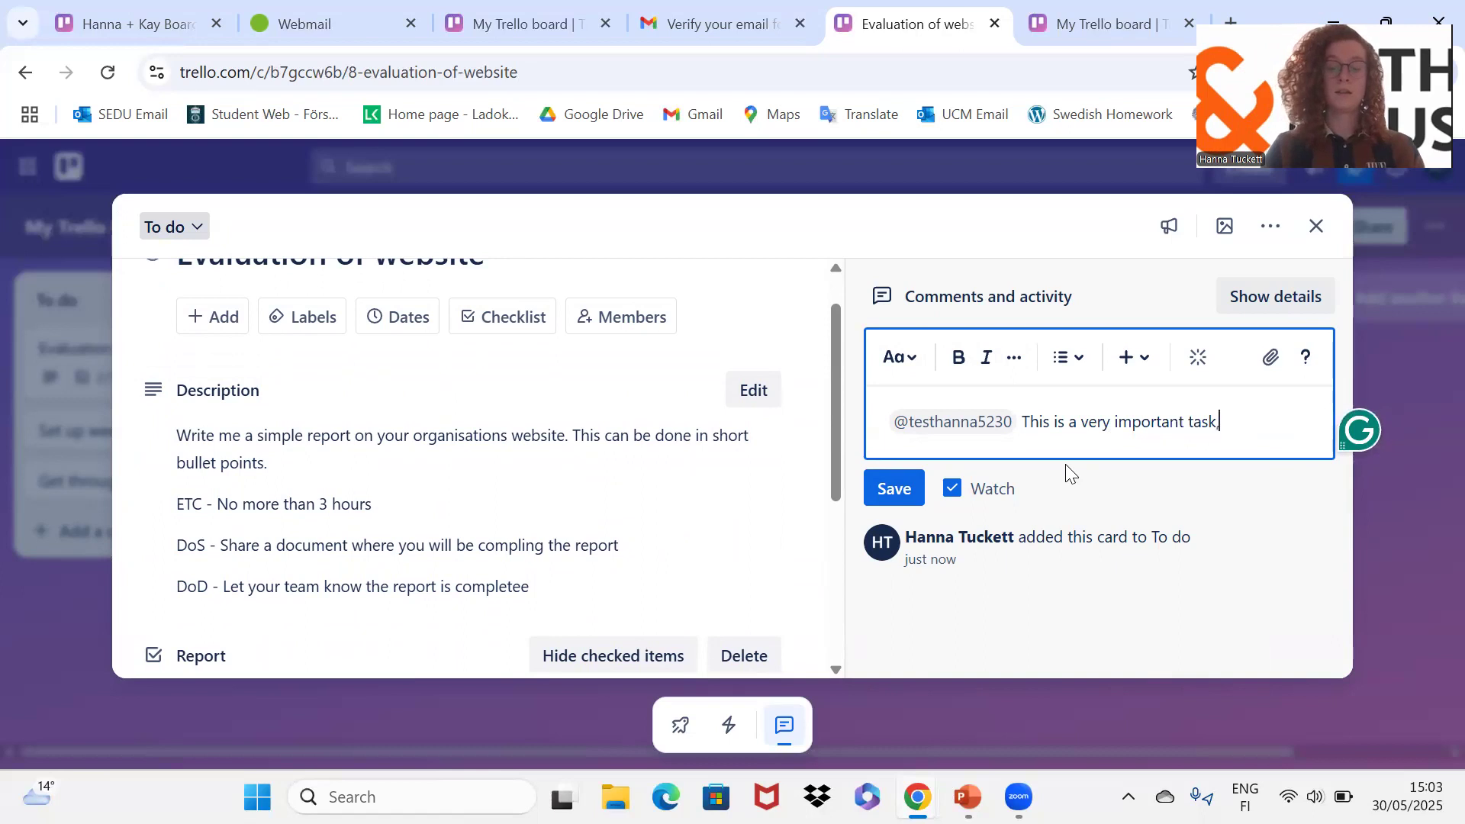
text(get this )
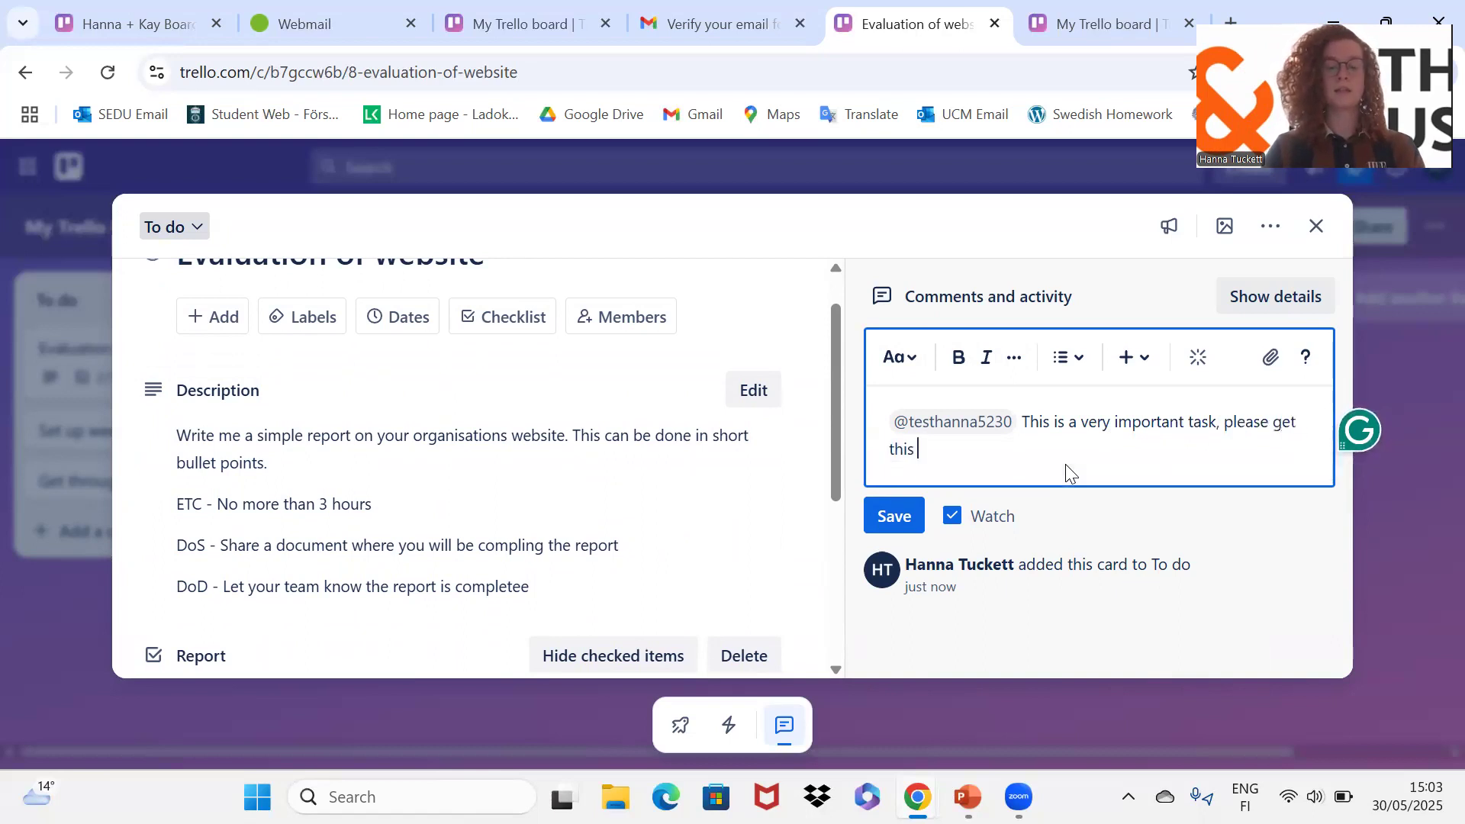
text(done by the end )
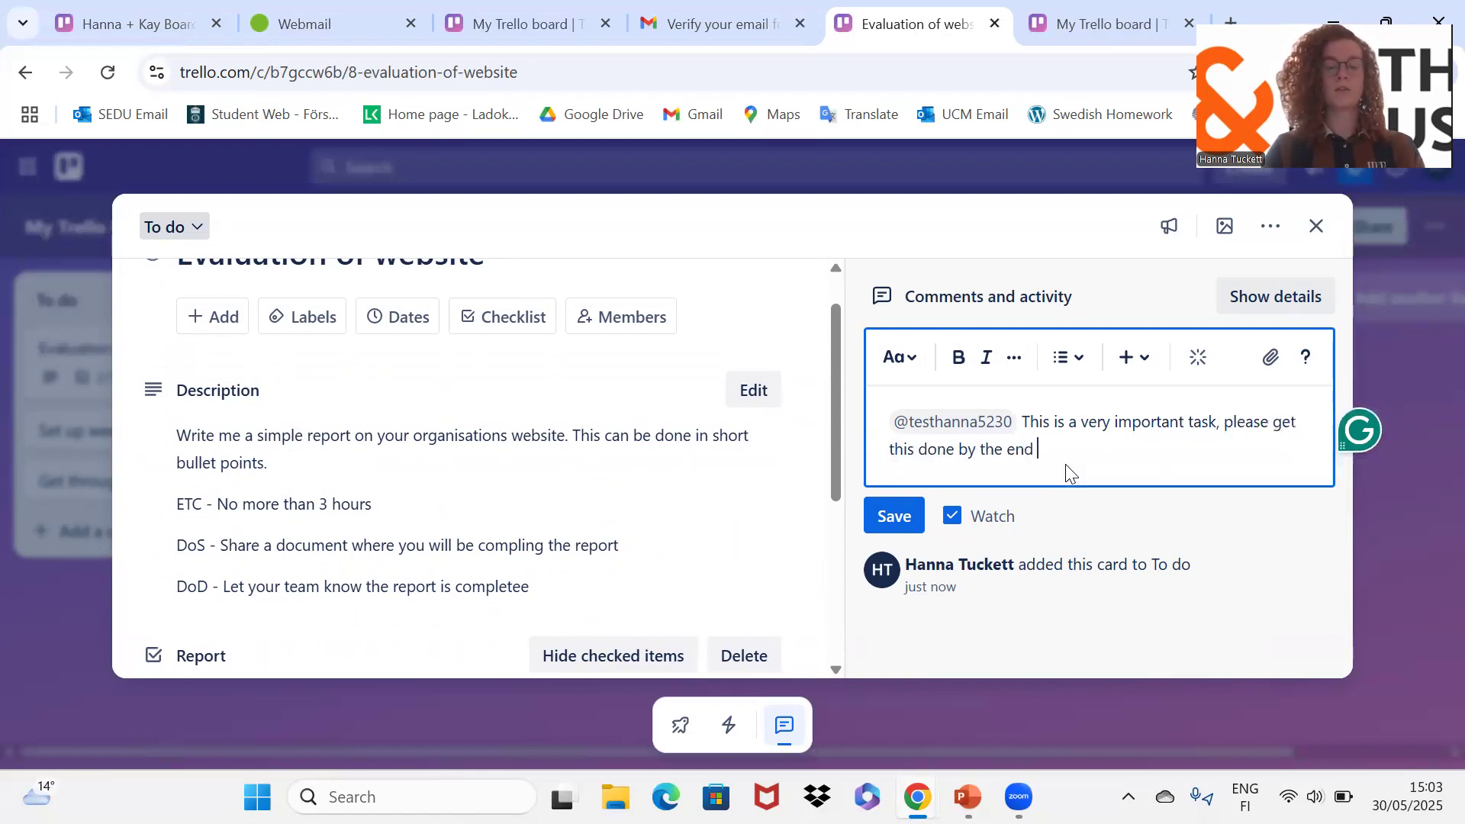
text(of the week)
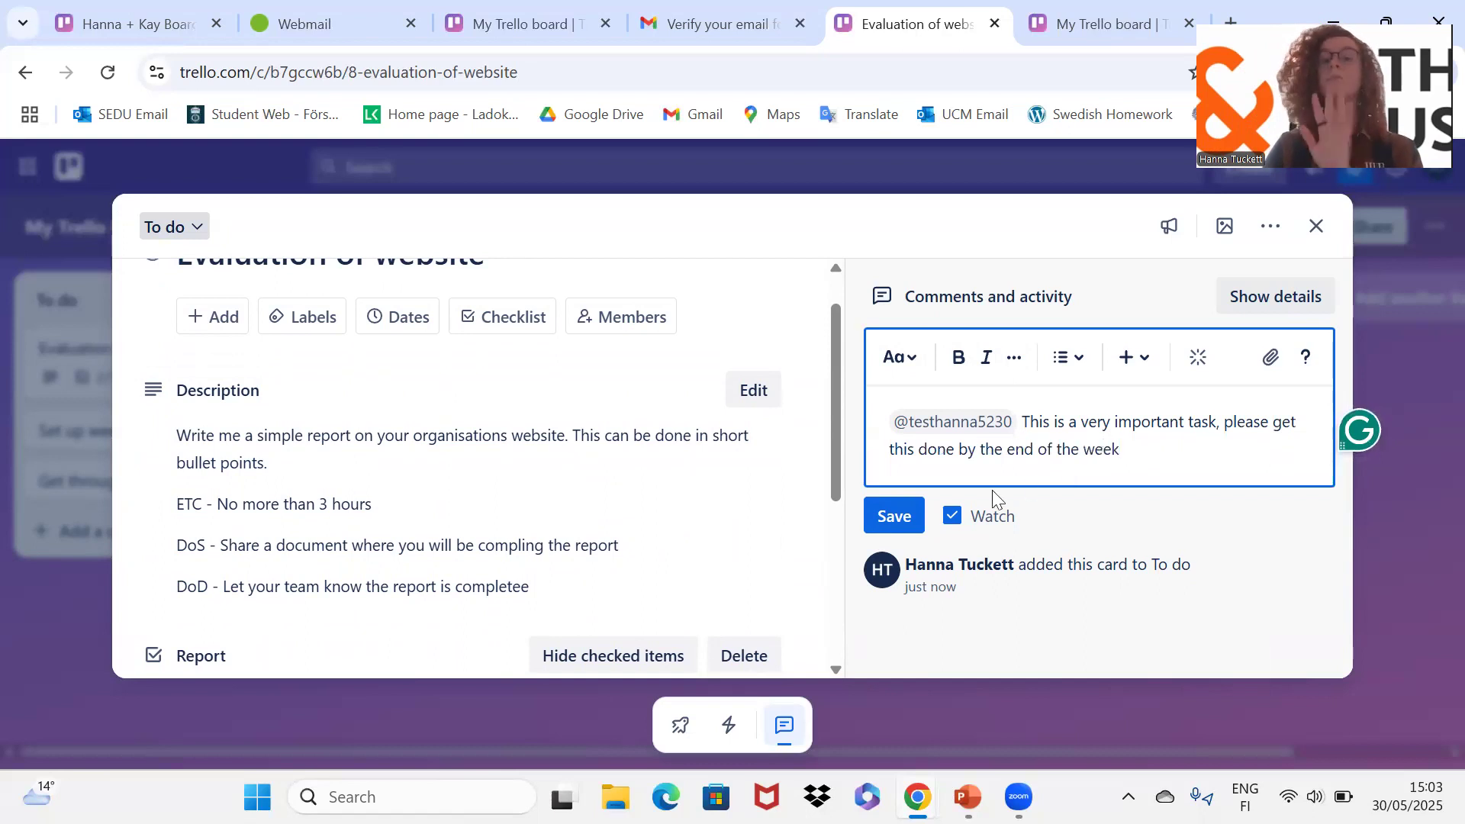
click(921, 513)
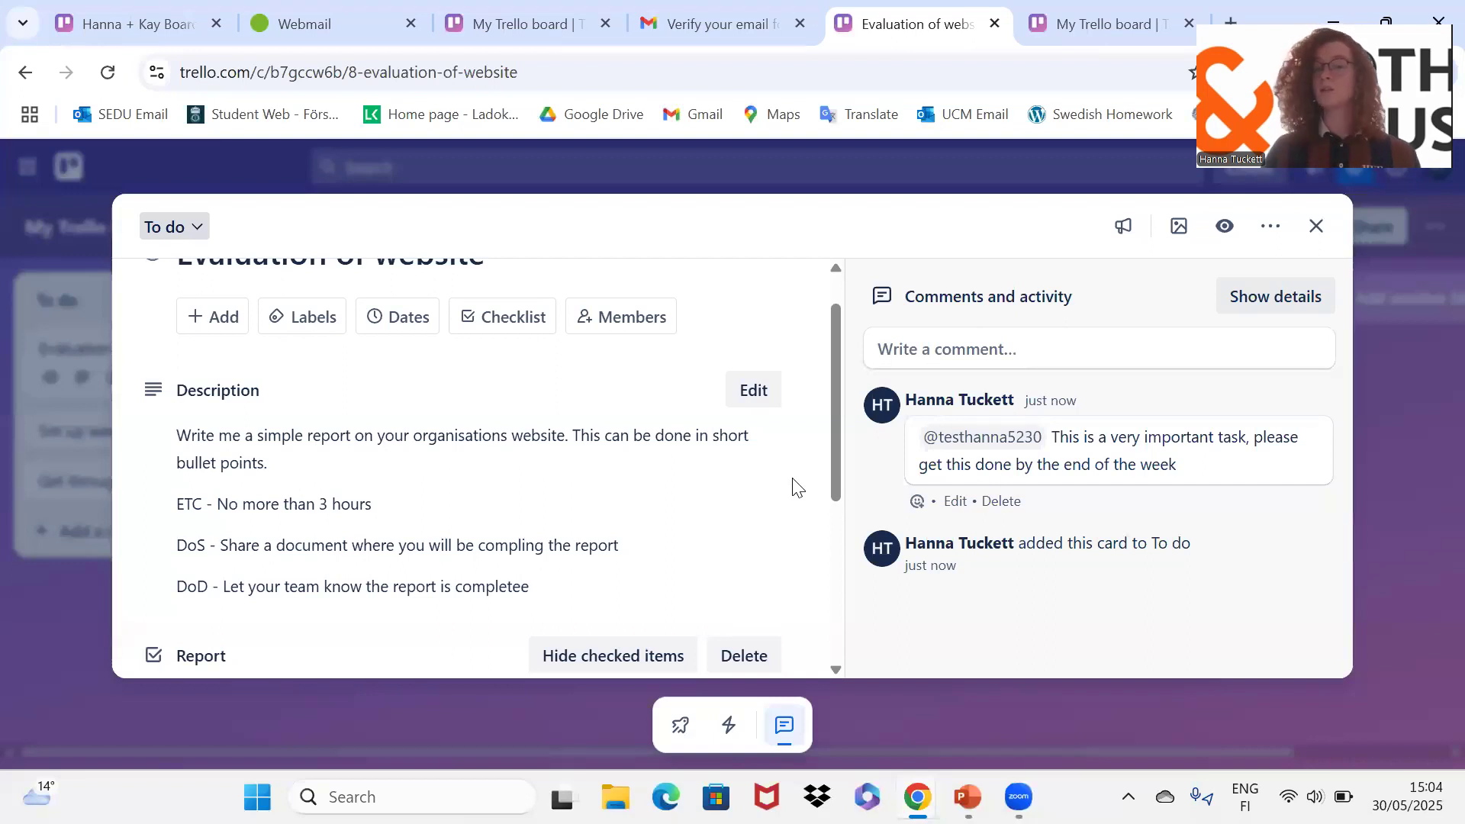
Step: Untick both checked Report checklist items so it reads 0/5, then close the card
scroll(794, 486, up, 1)
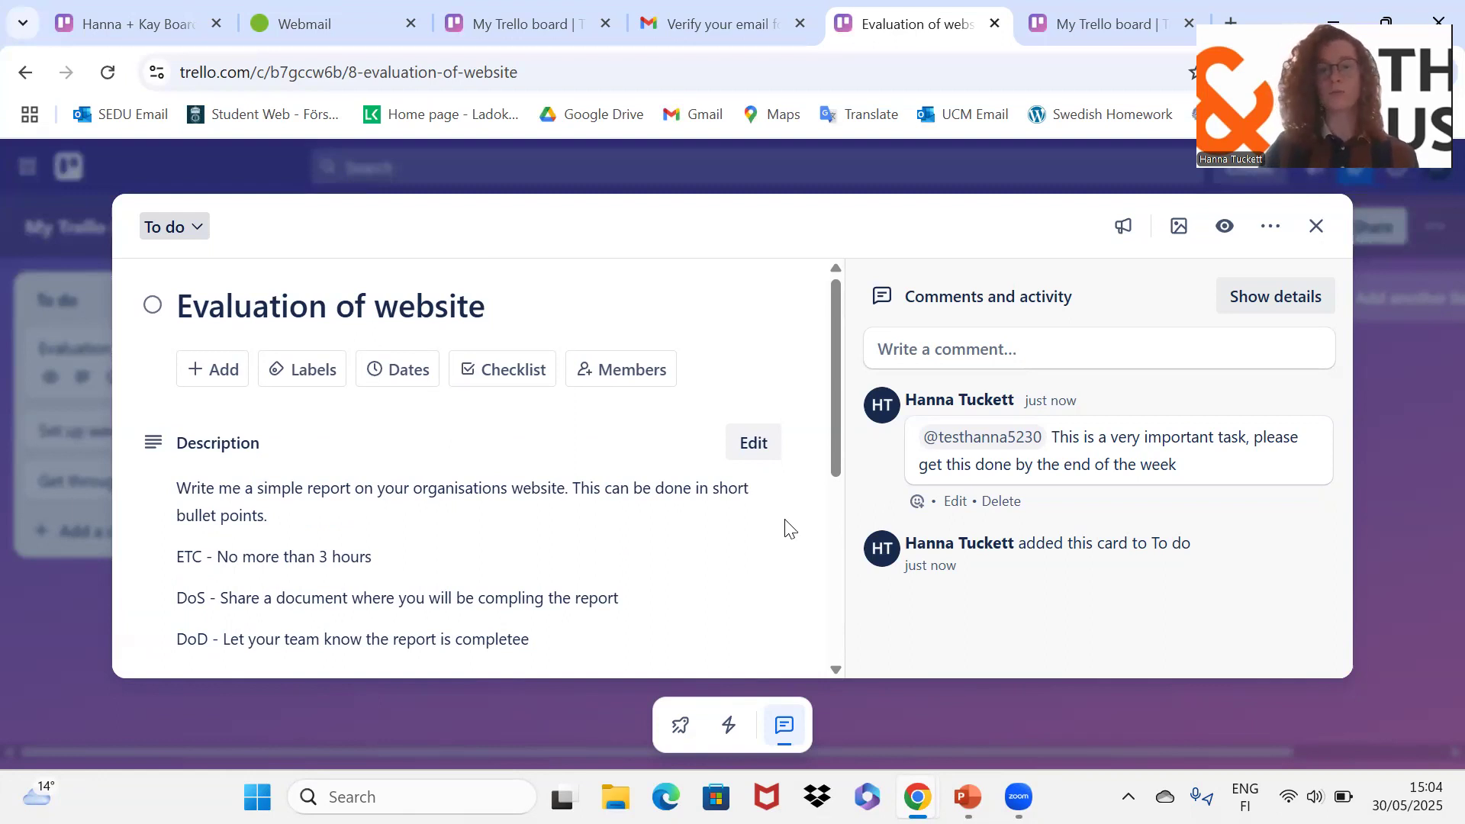
click(1317, 226)
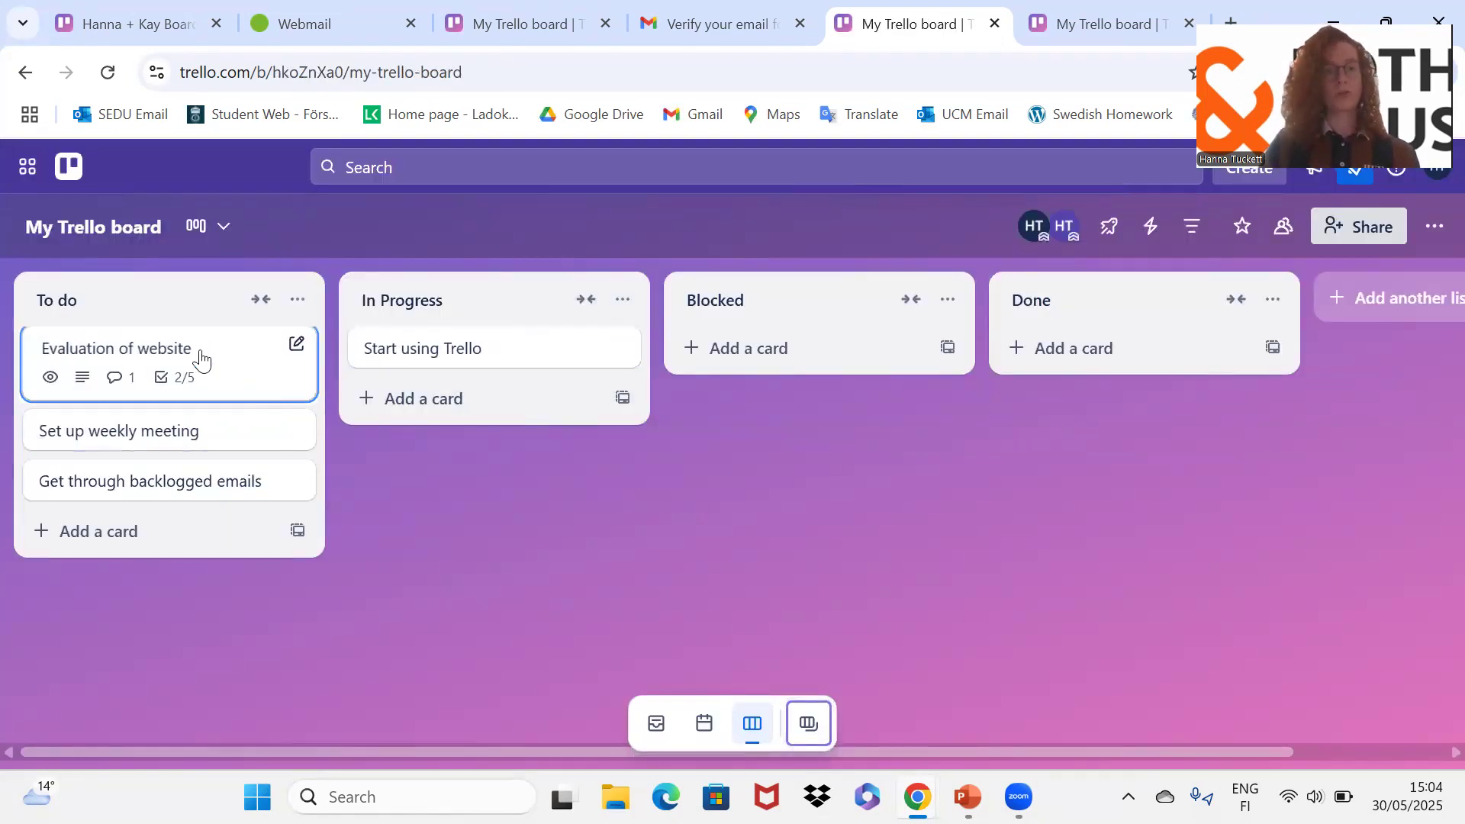
click(187, 371)
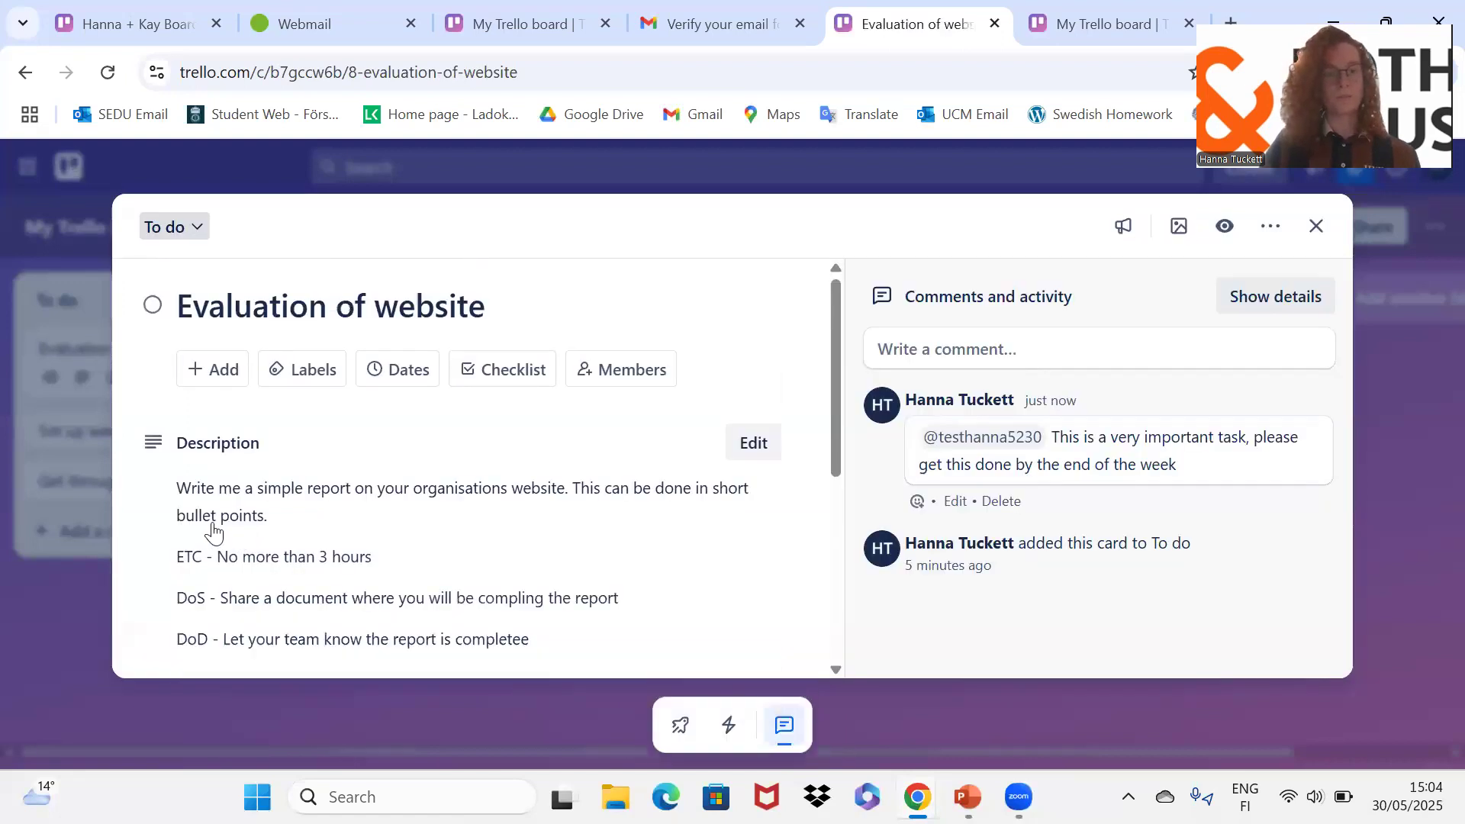
scroll(216, 526, down, 8)
click(153, 440)
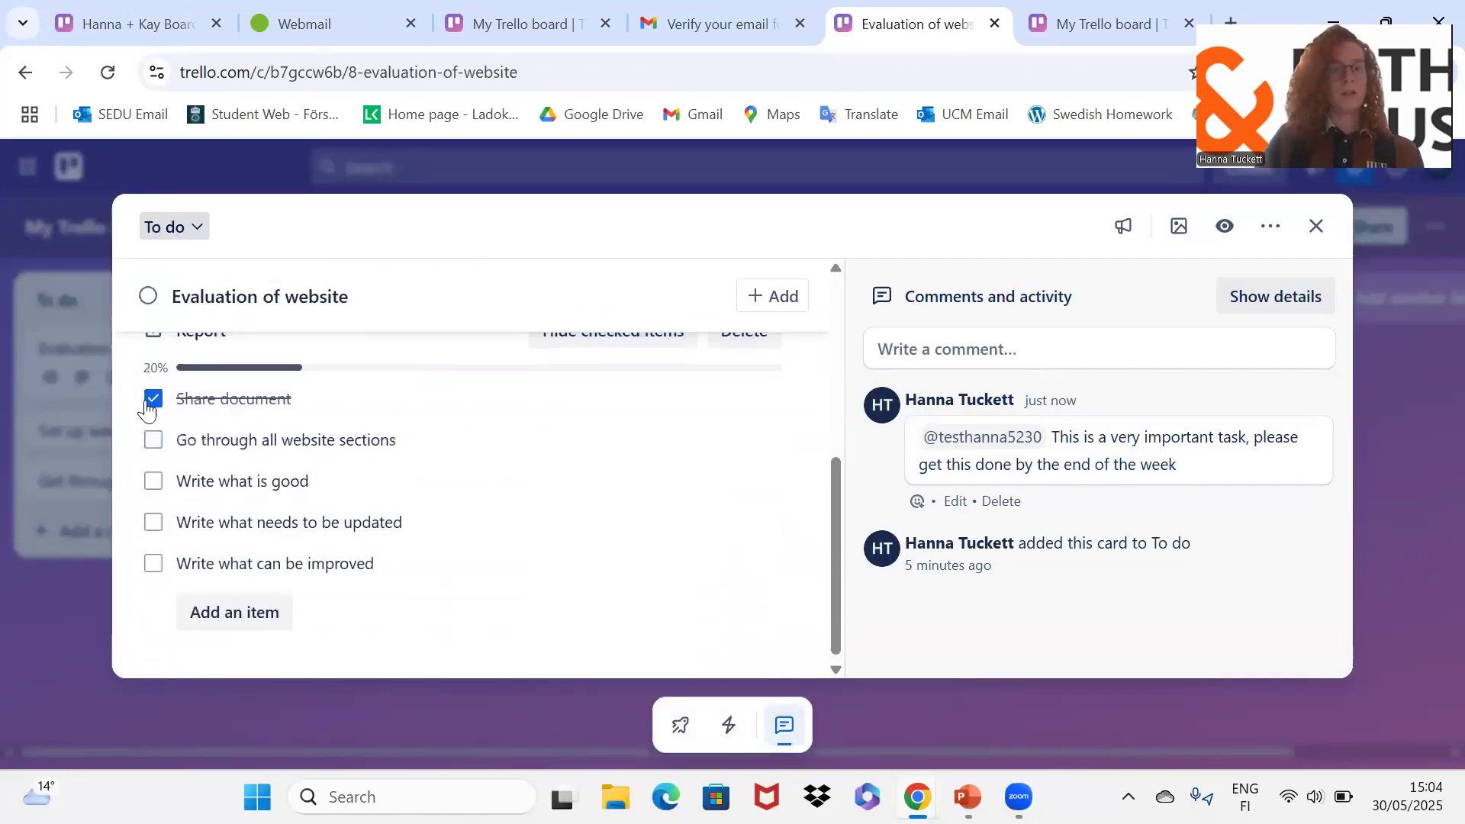
click(153, 398)
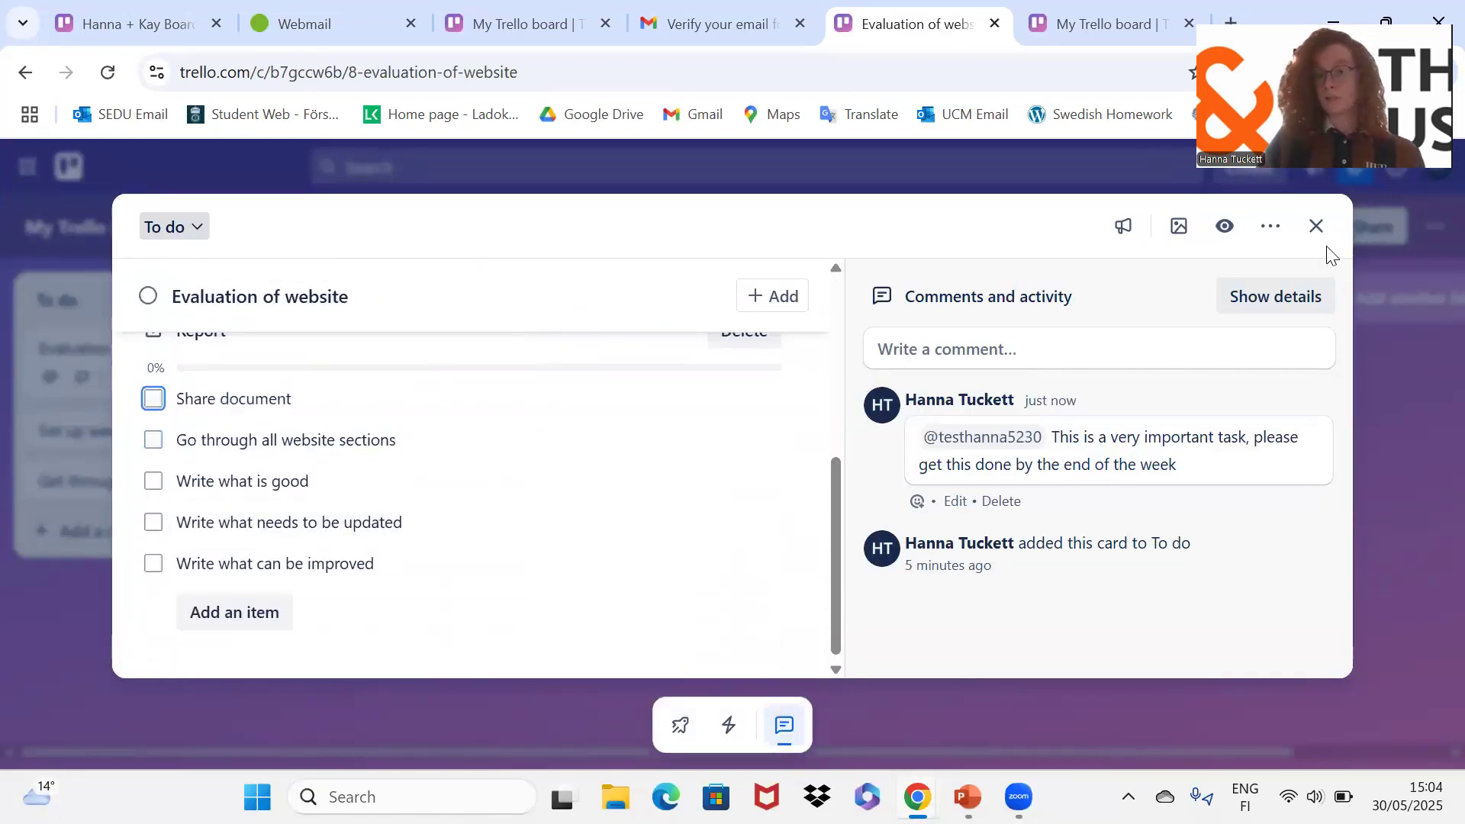
click(1316, 225)
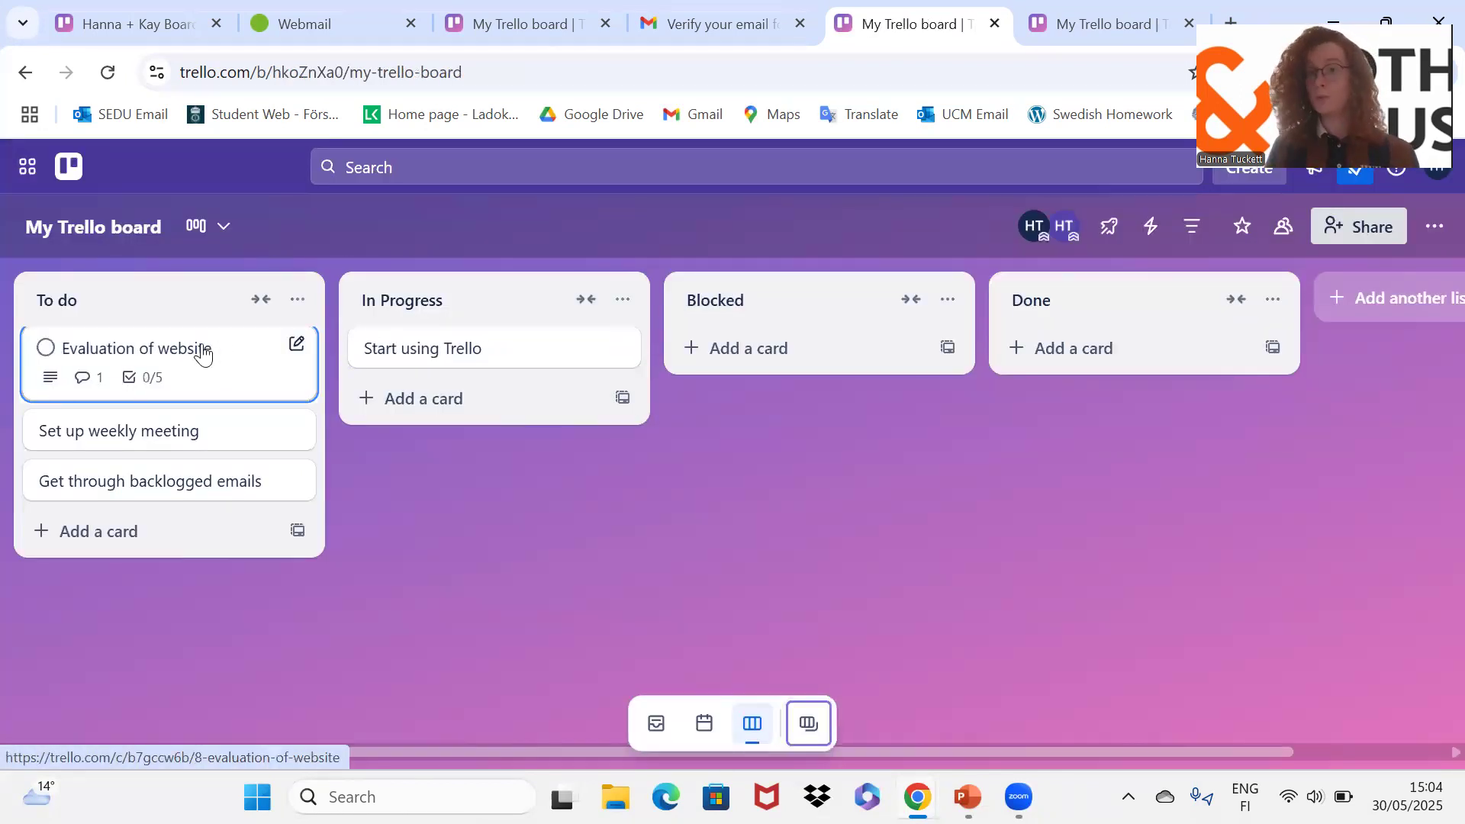
Step: Drag Evaluation of website from To do into In Progress, above Start using Trello
drag(203, 353, 479, 337)
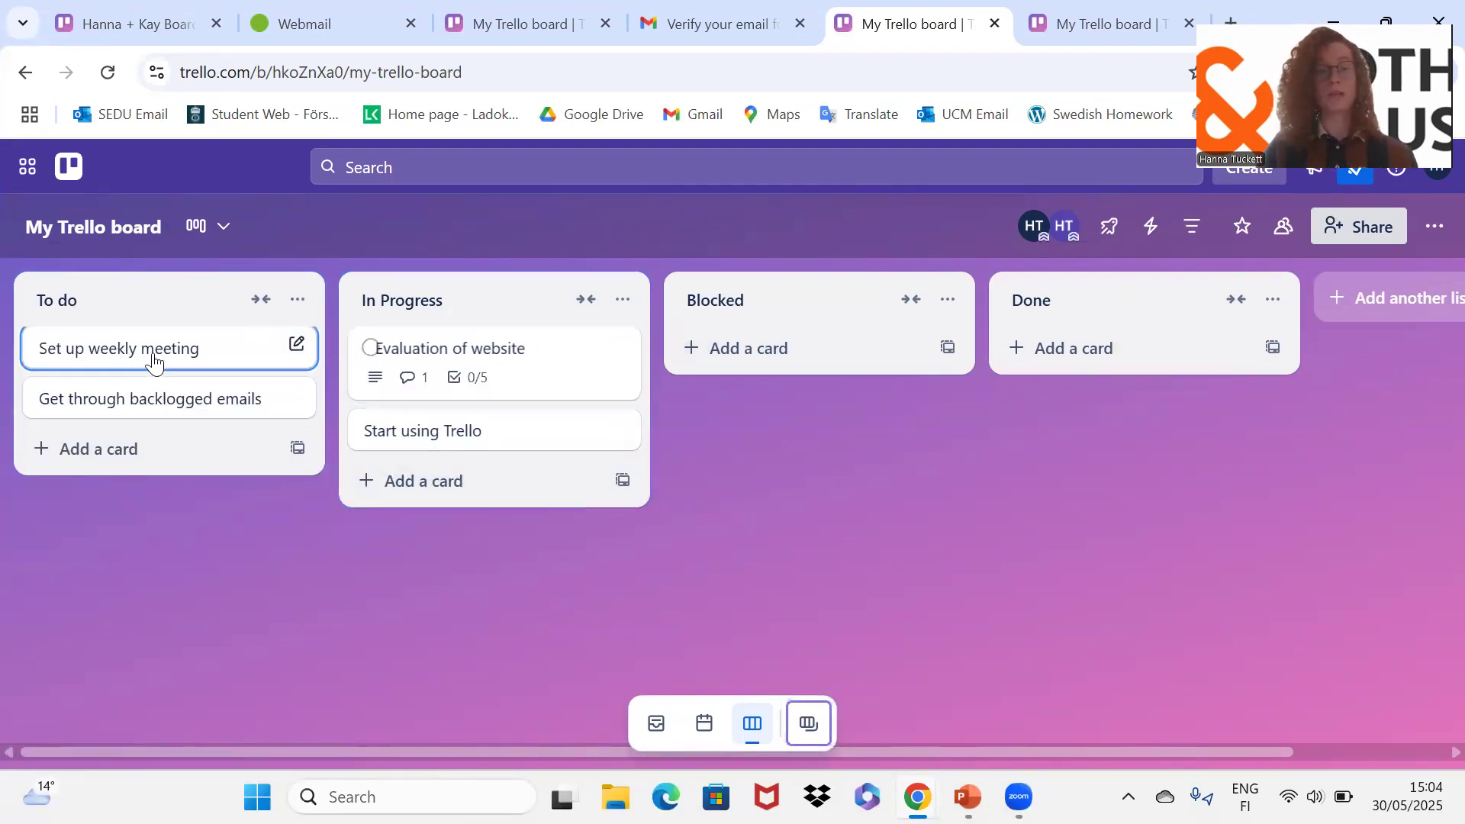
click(621, 348)
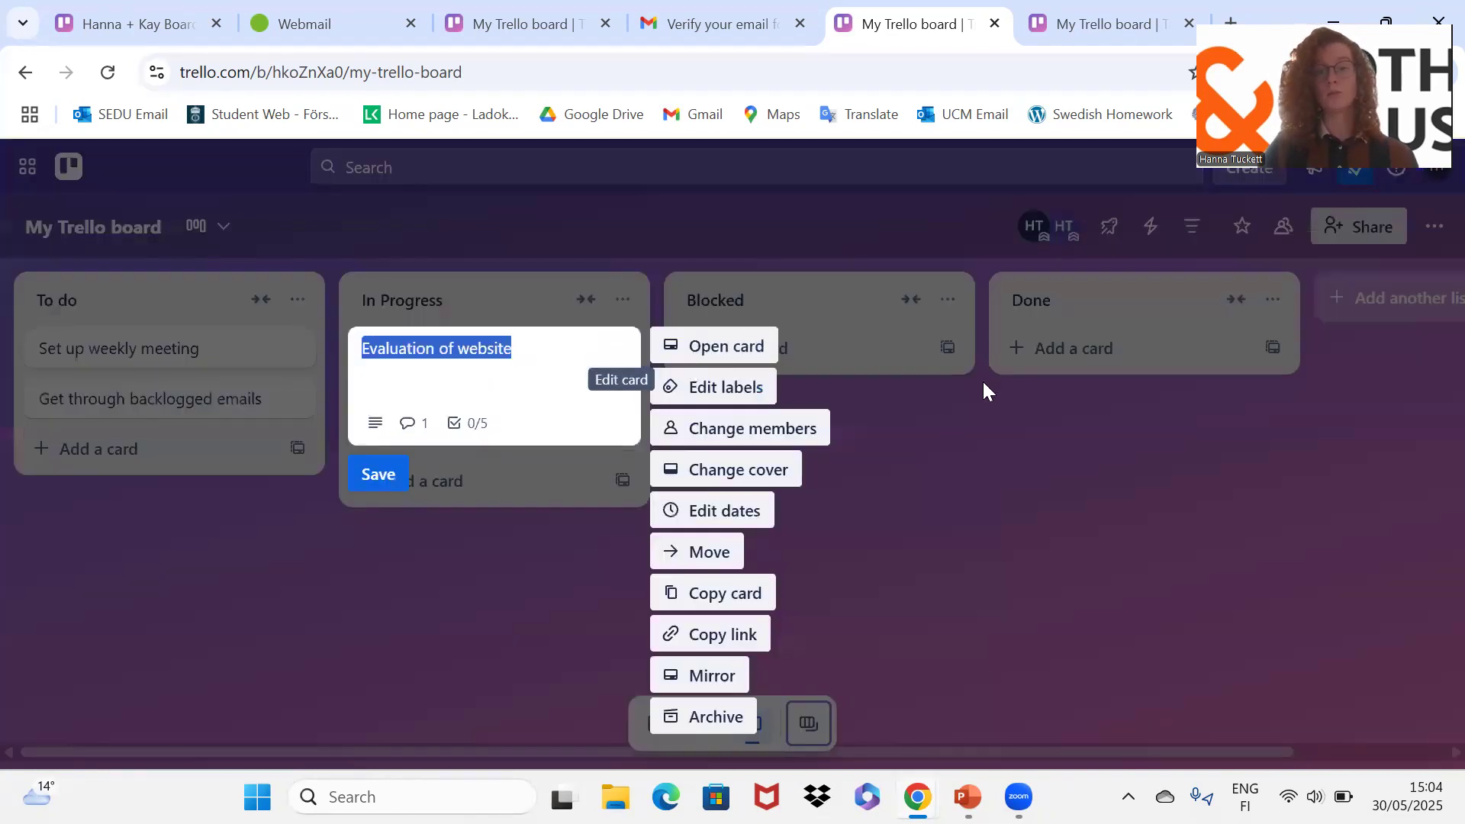
click(503, 398)
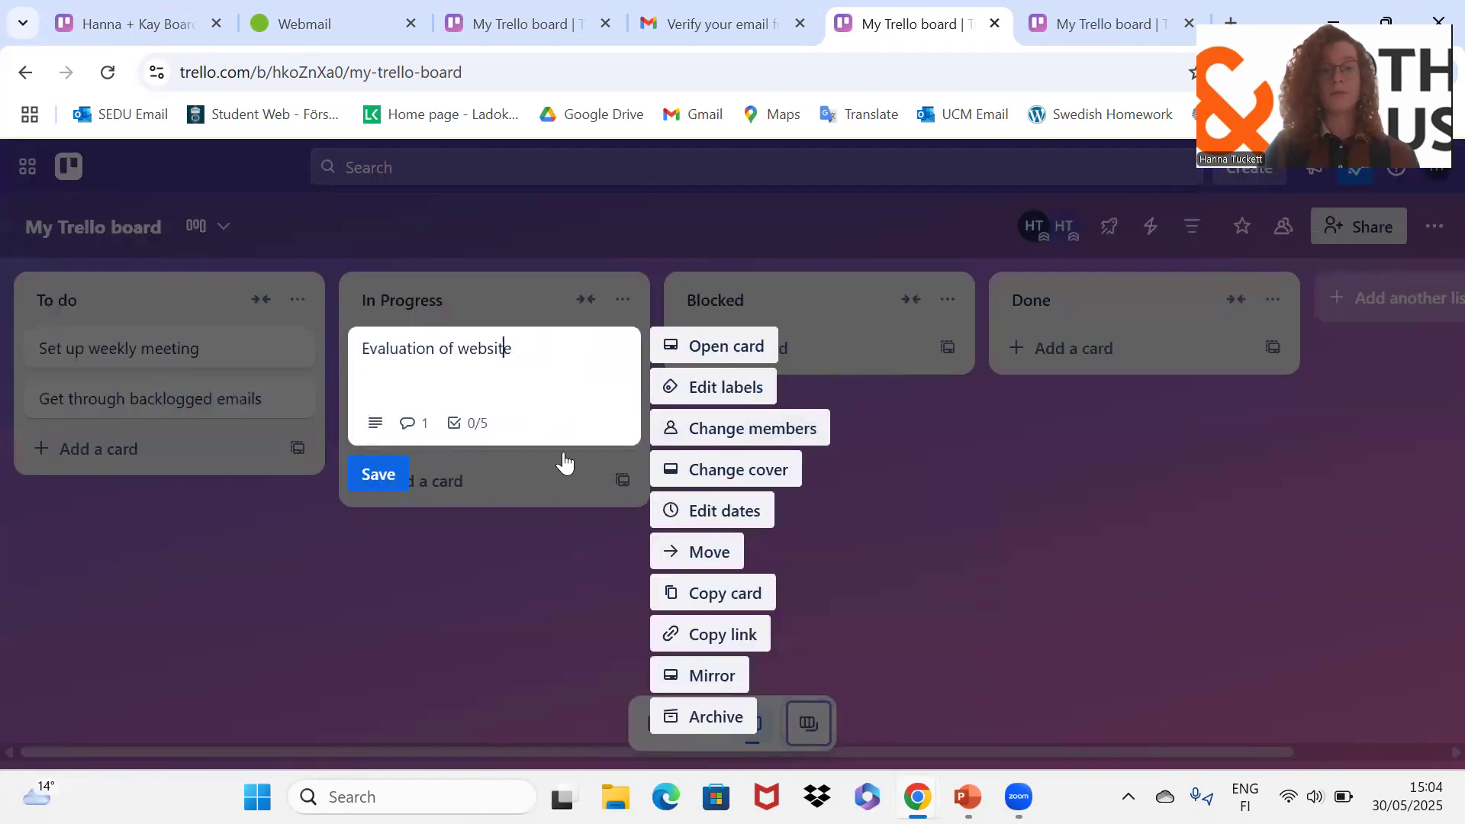
click(534, 561)
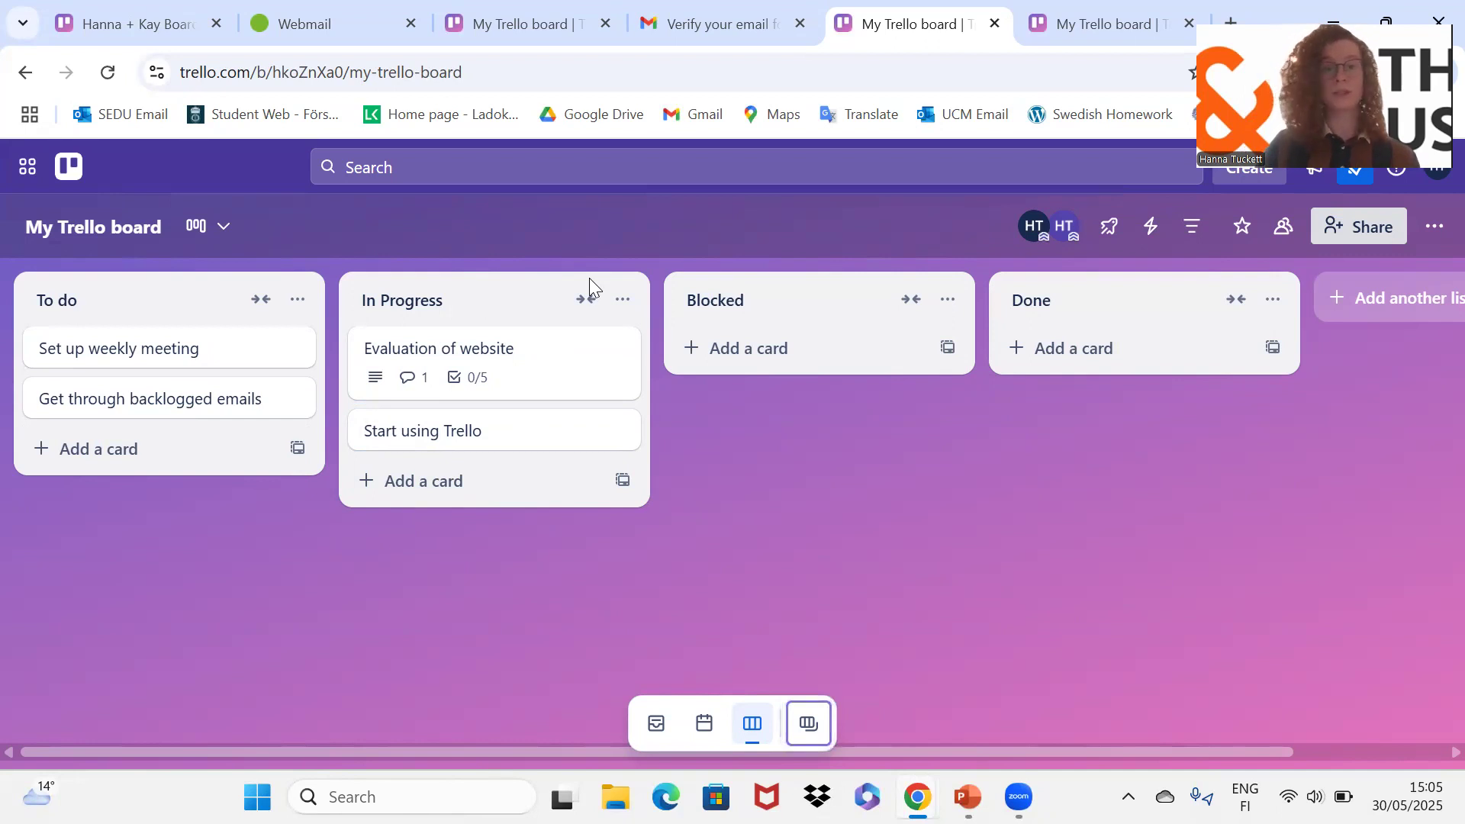
Step: Tick Share document and move Go through all website sections below Write what is good
click(532, 362)
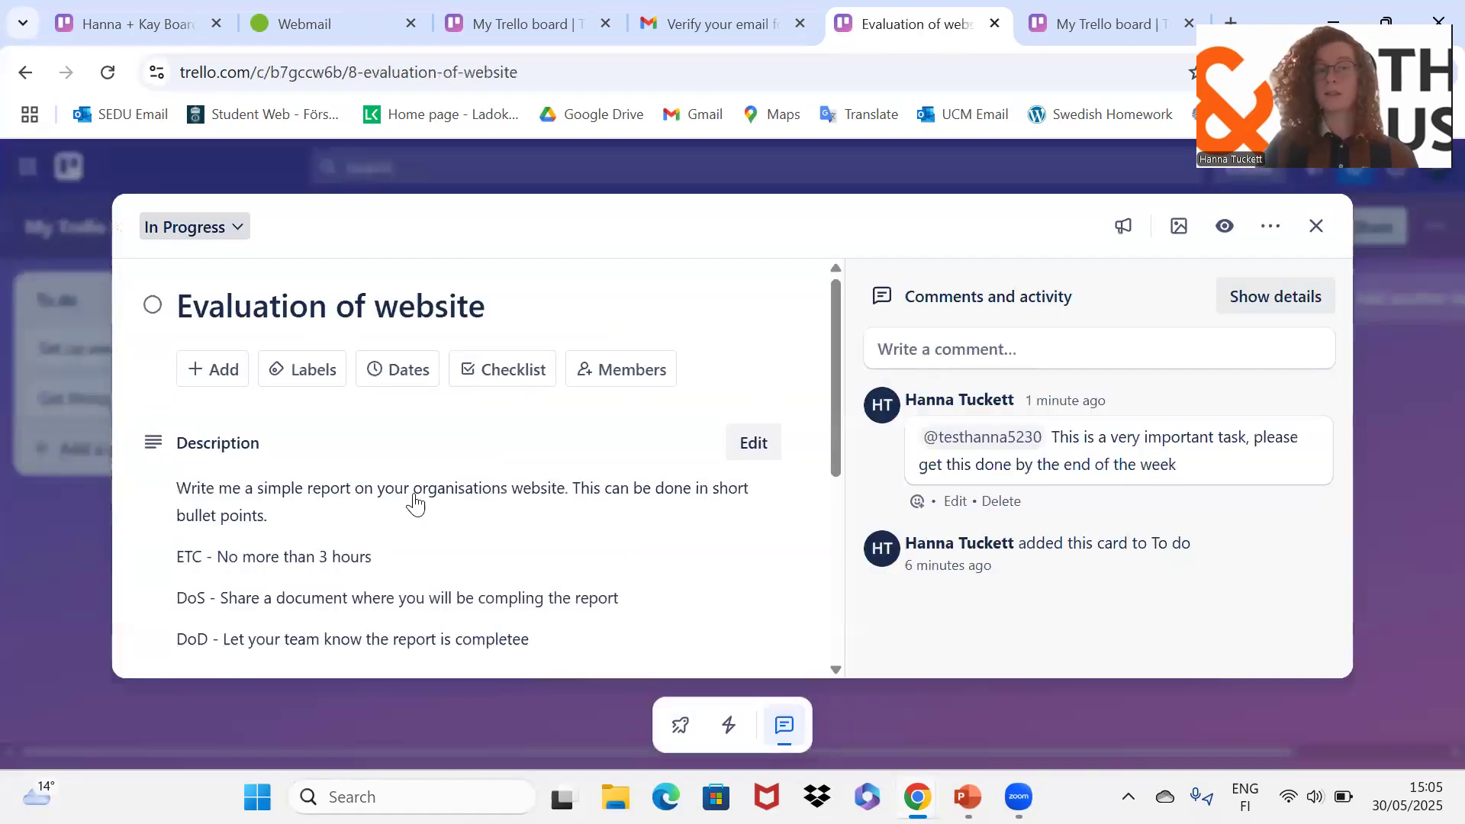
scroll(416, 502, down, 3)
scroll(415, 501, down, 1)
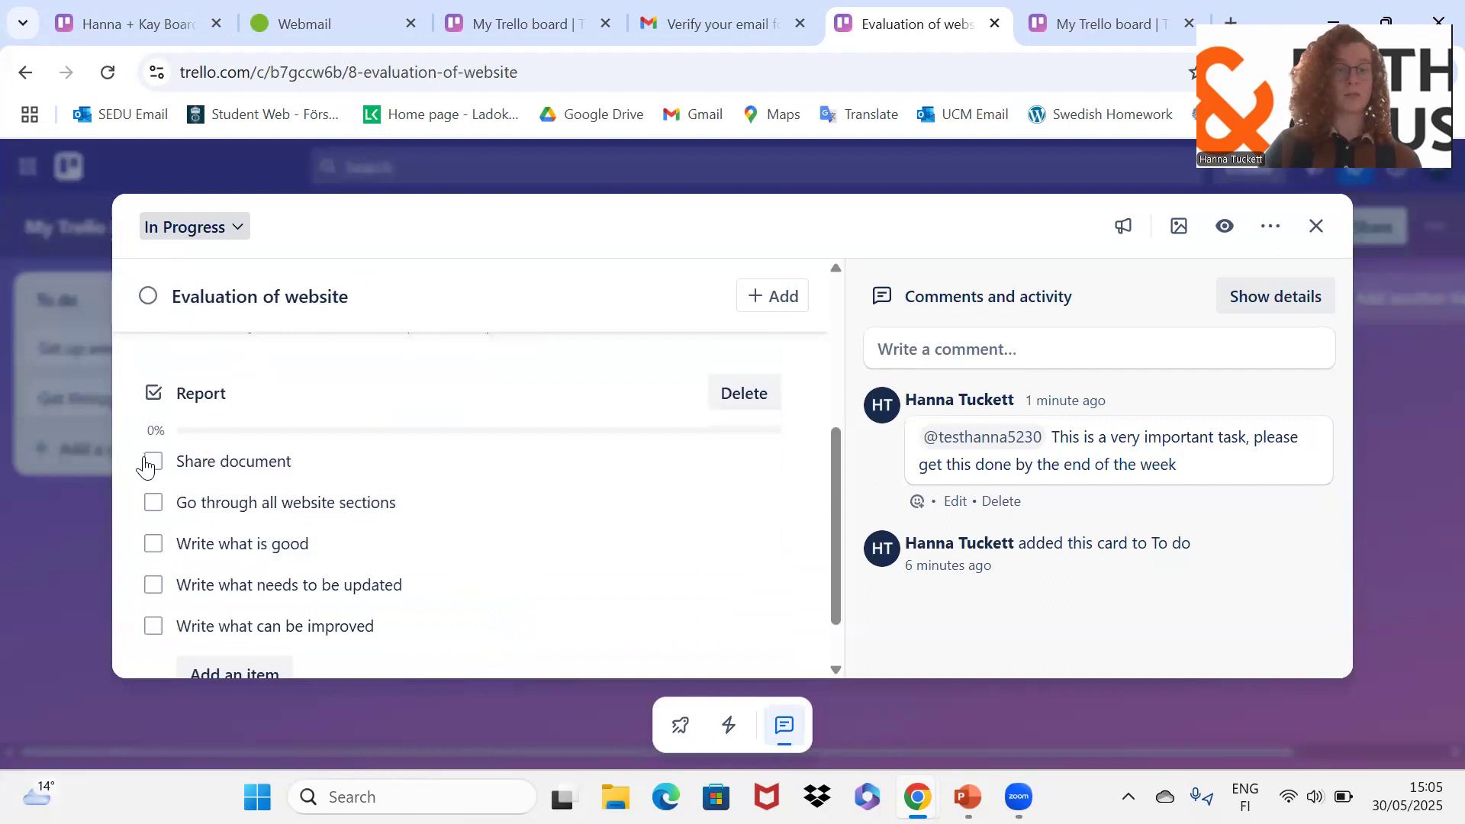
scroll(149, 467, down, 1)
click(154, 393)
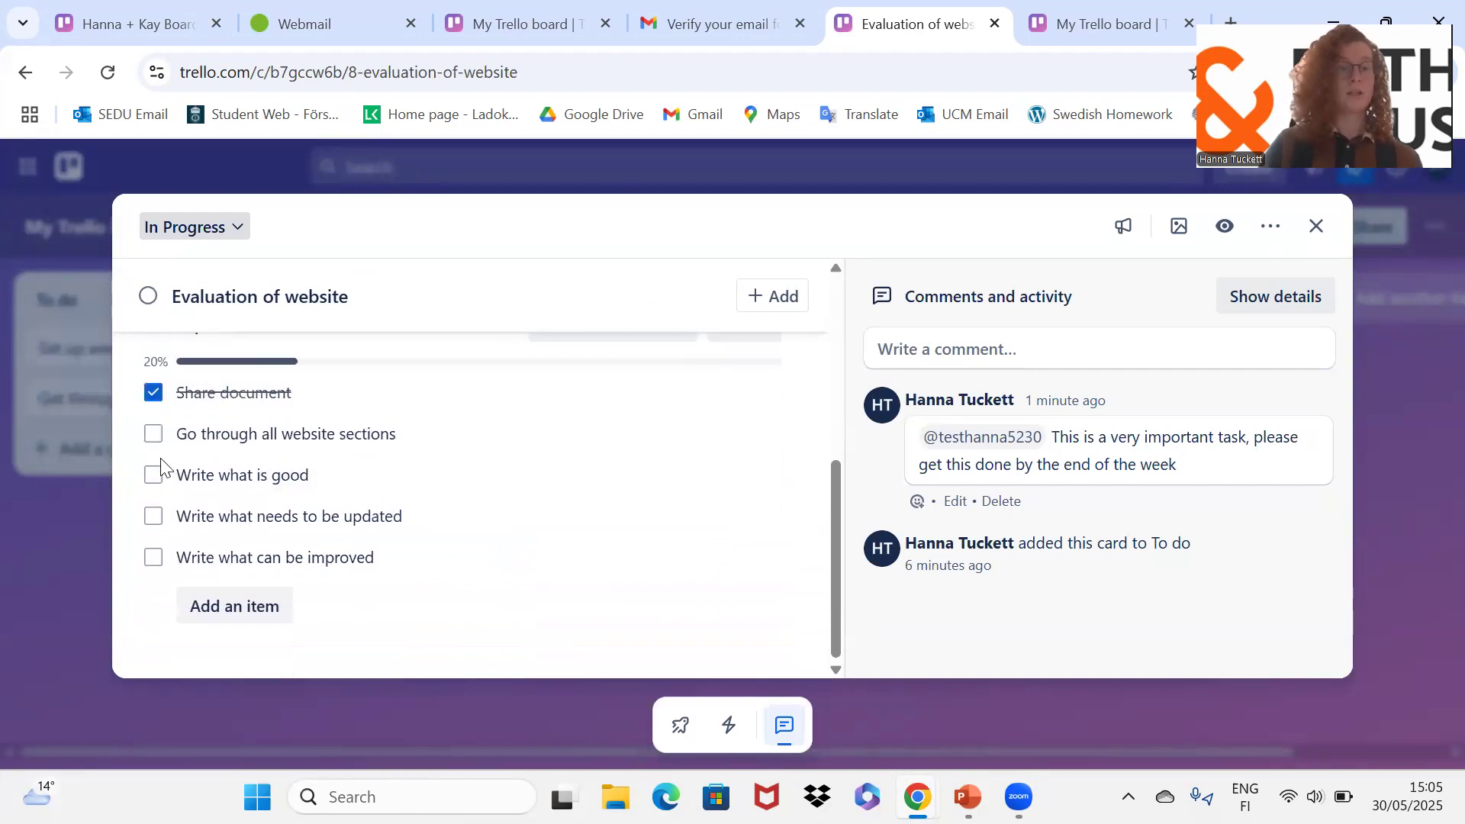
drag(159, 451, 160, 492)
Step: Tick the remaining four checklist items to reach 5/5, then drag the card into Done
click(153, 475)
click(153, 434)
click(153, 517)
click(154, 560)
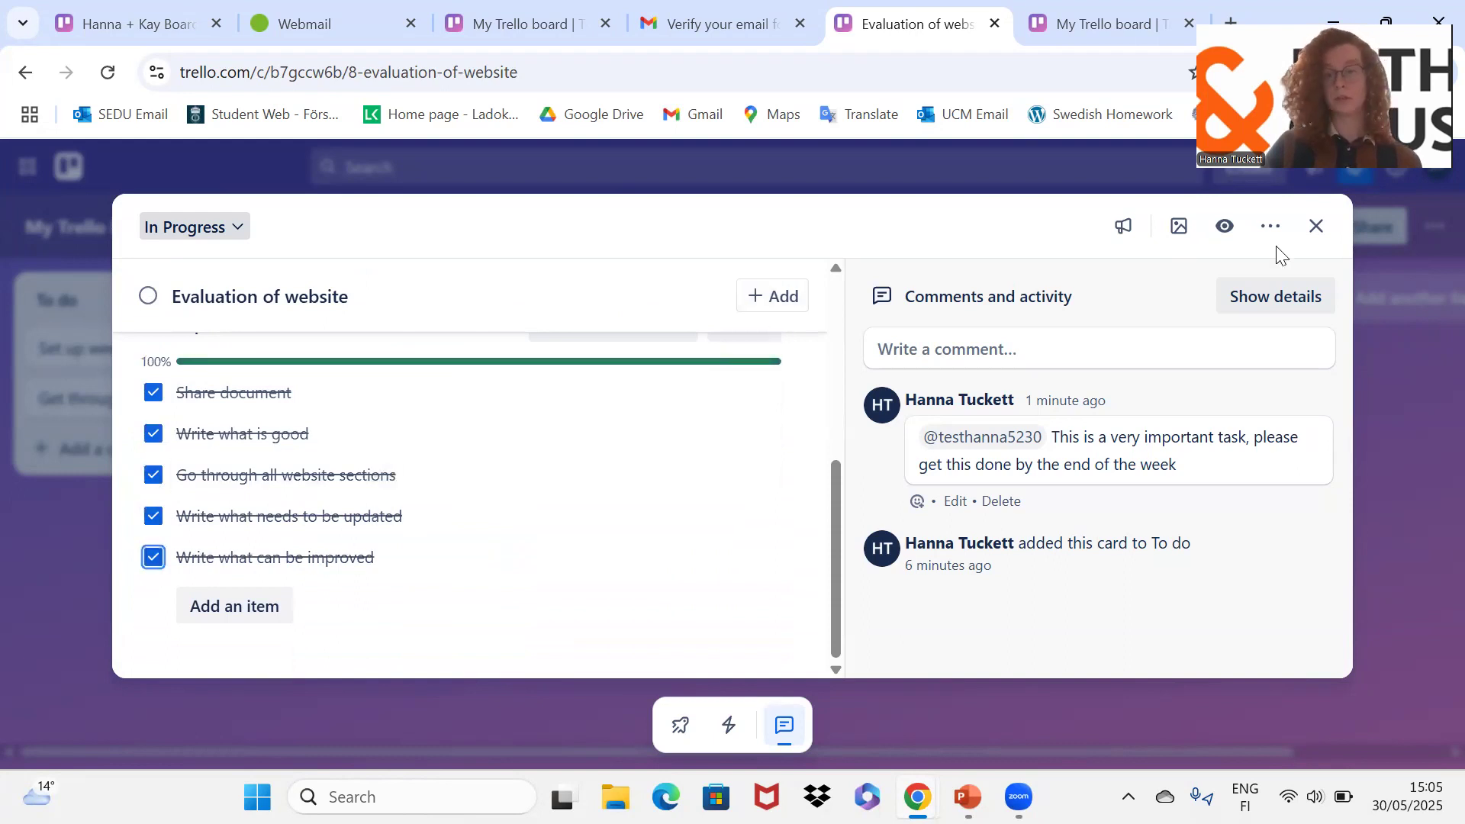
click(1317, 229)
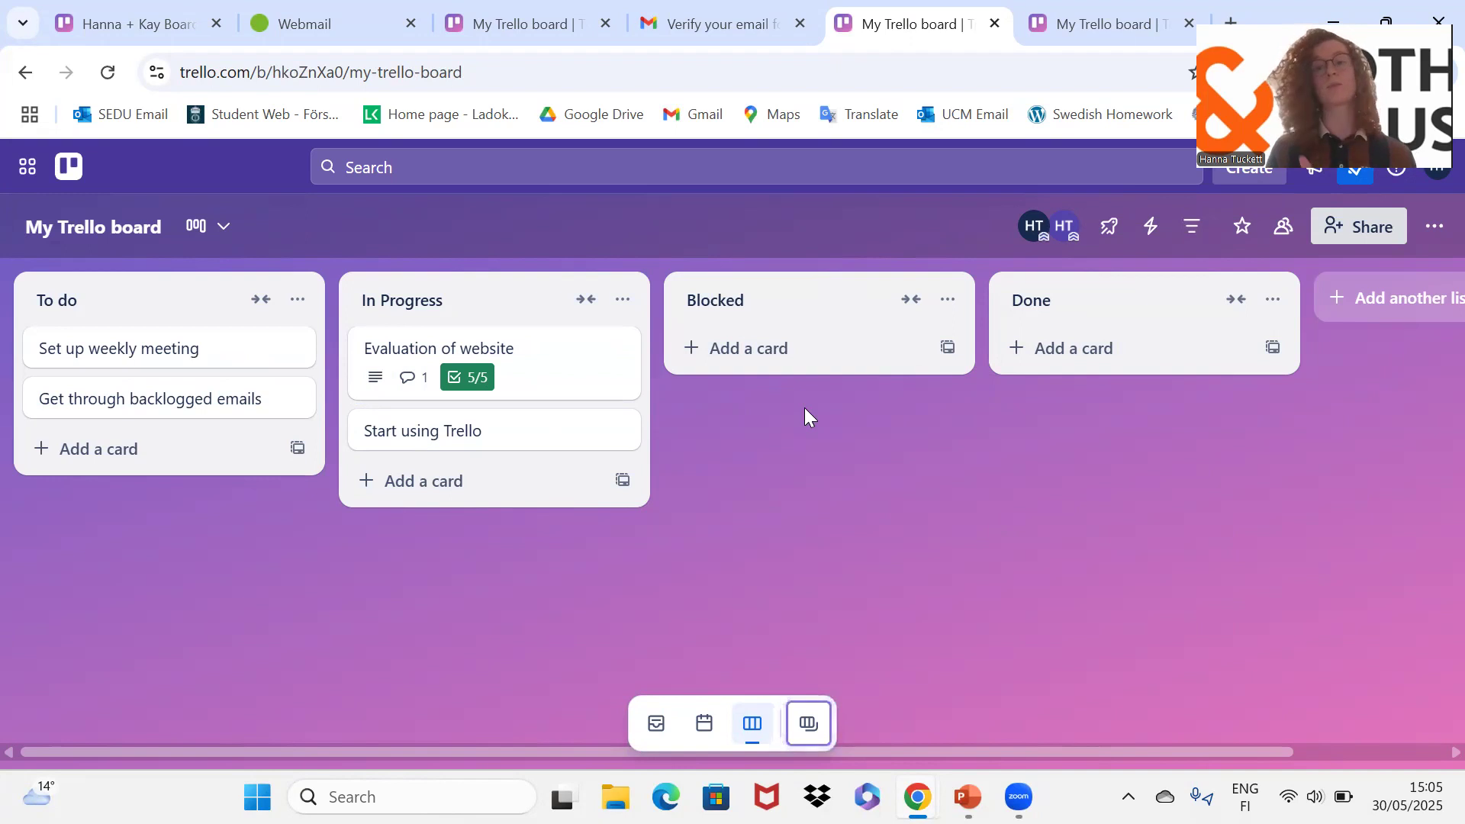
drag(513, 353, 1083, 342)
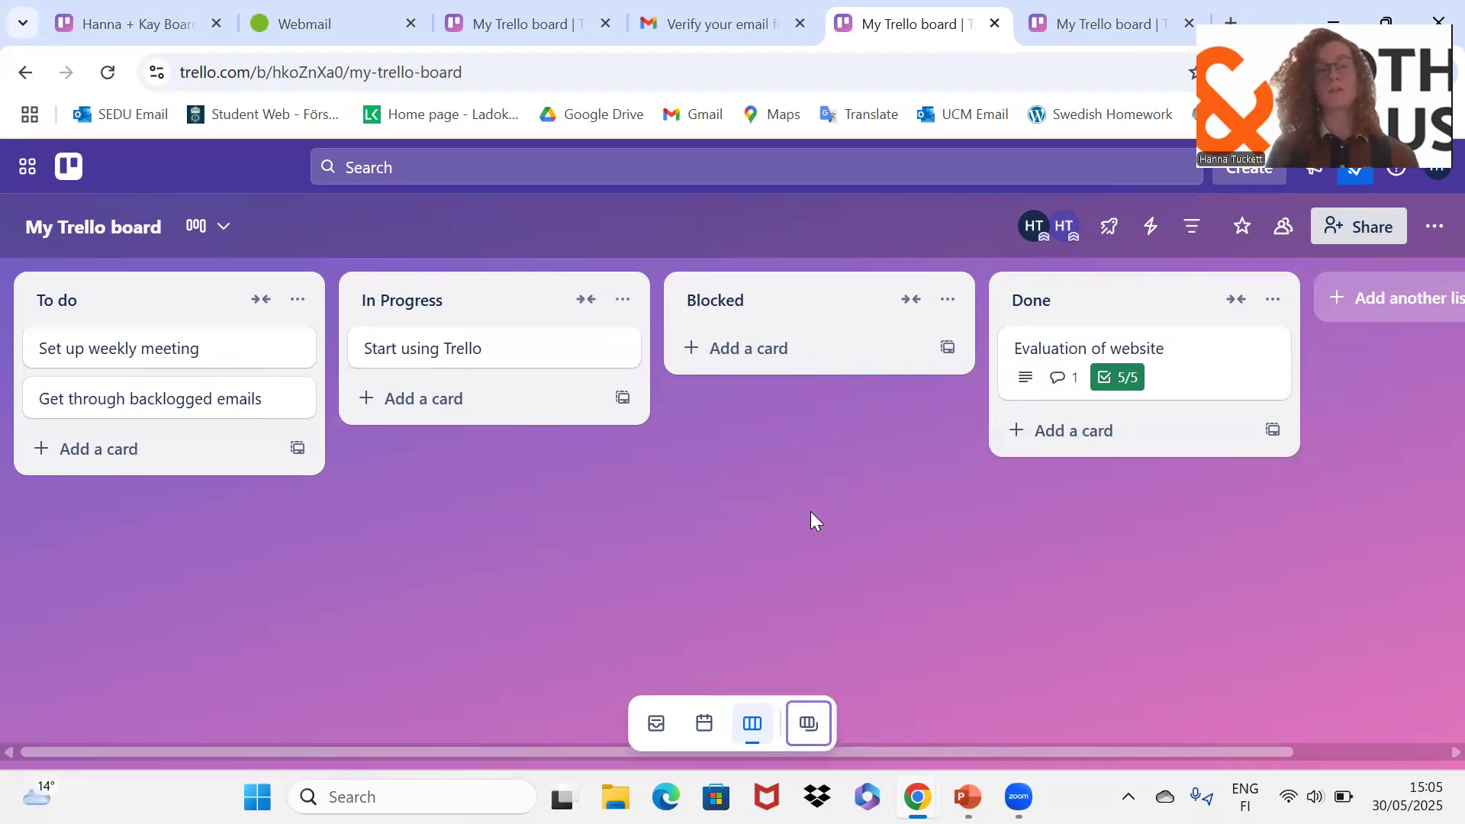
Step: Assign the first board member to the Evaluation of website card in Done
click(1131, 349)
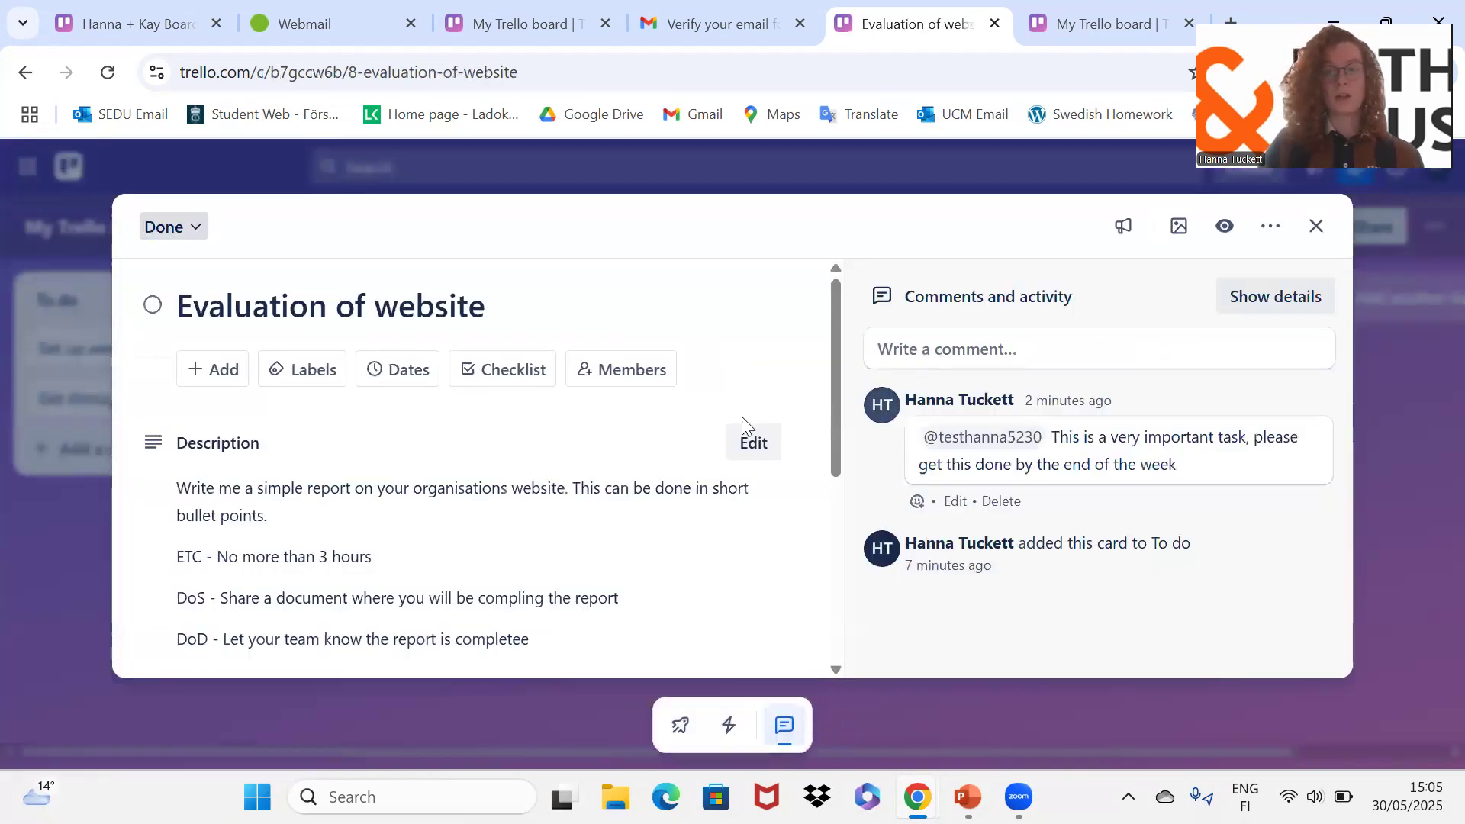
scroll(500, 570, down, 1)
scroll(500, 570, up, 1)
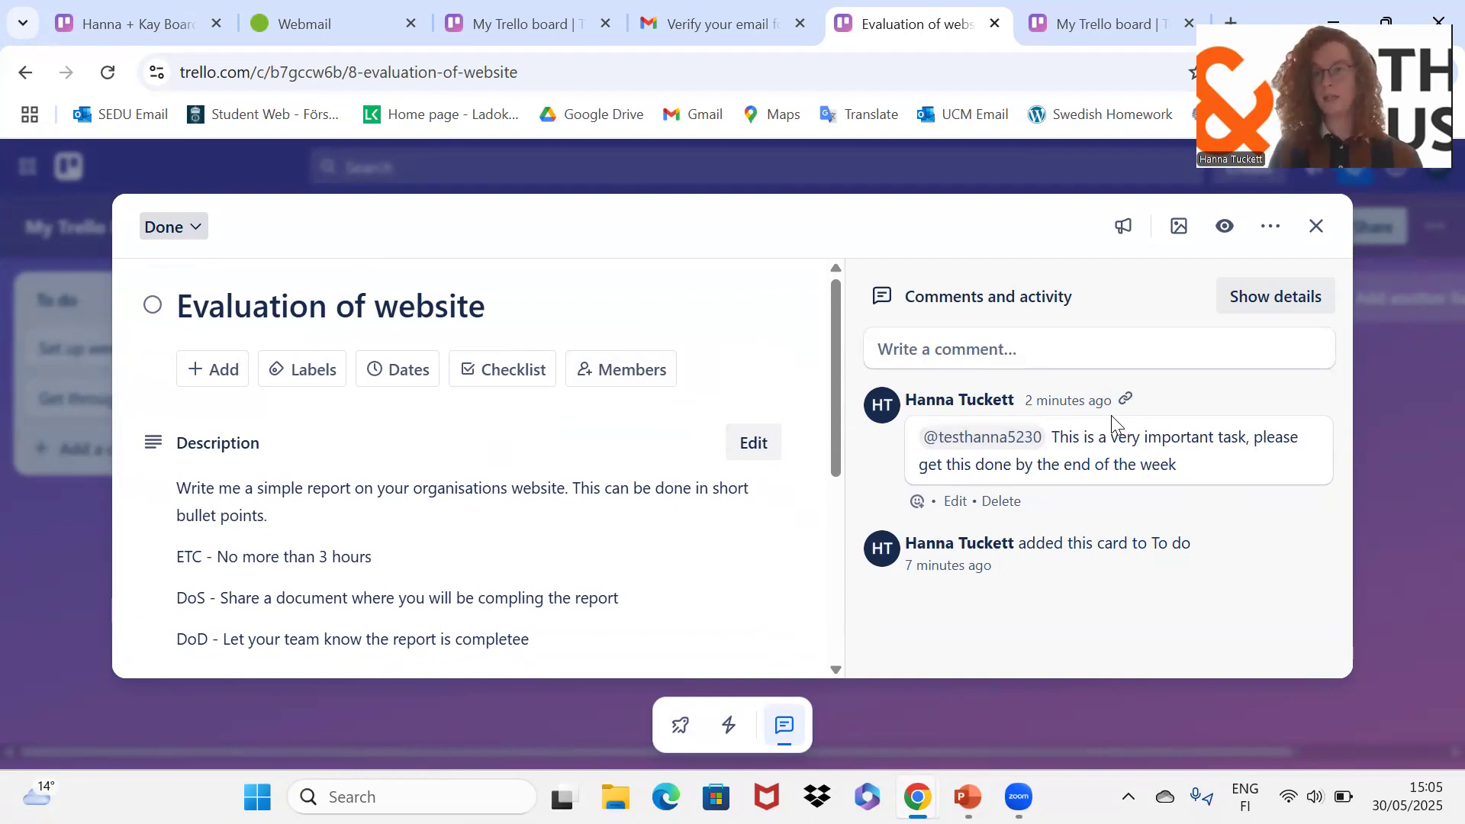
click(637, 368)
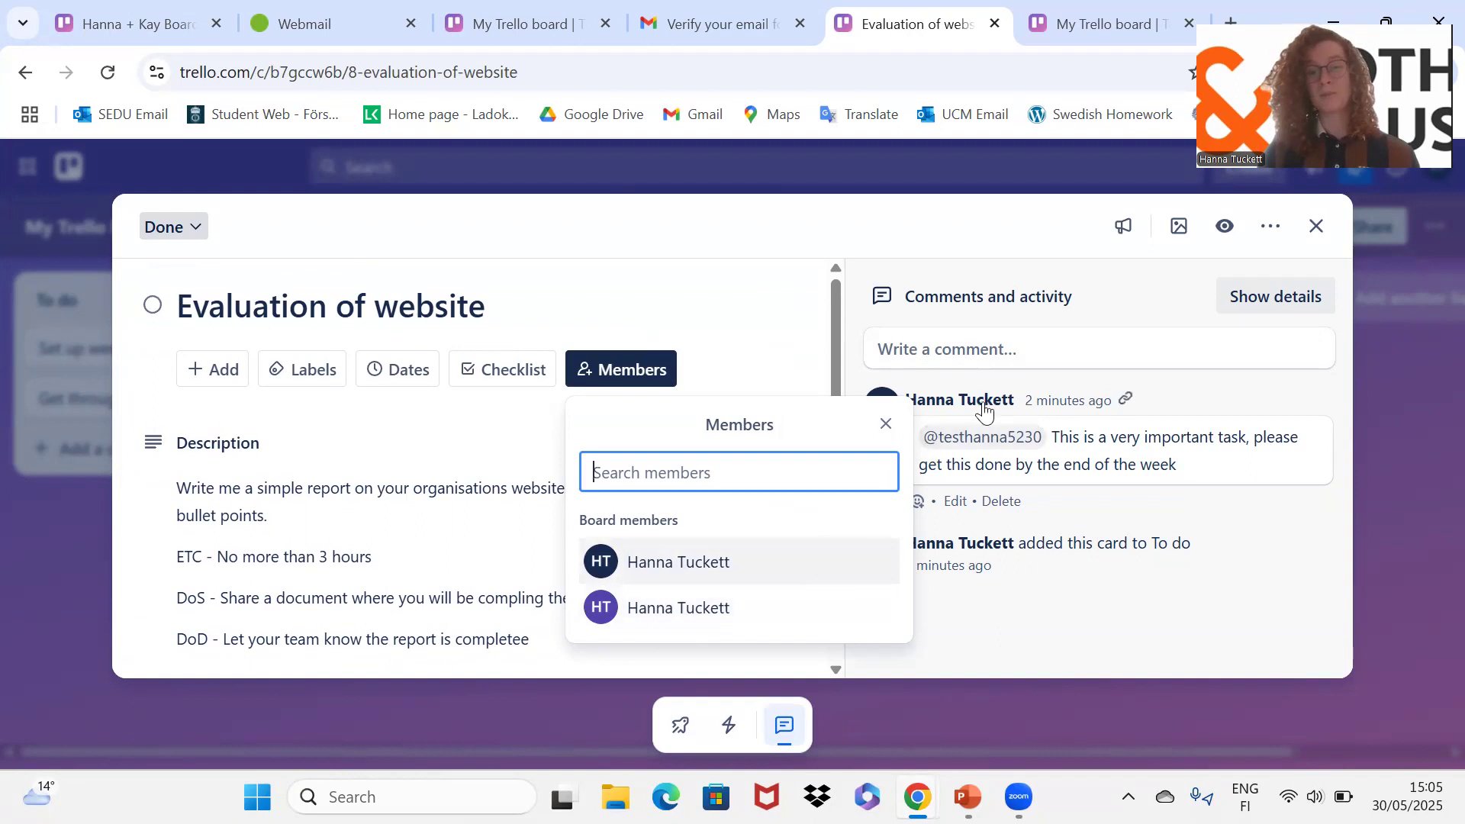
click(685, 572)
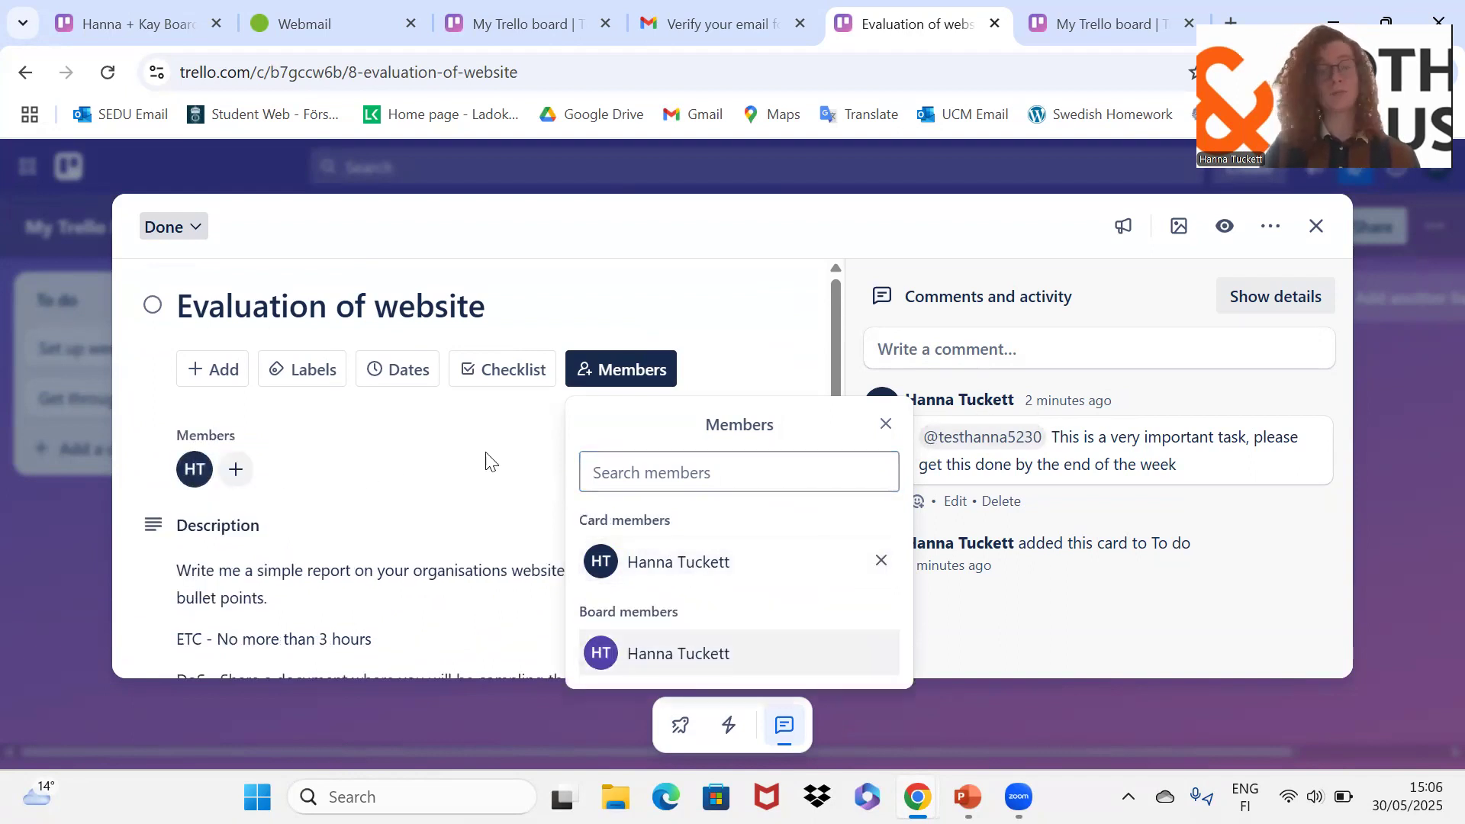
click(373, 495)
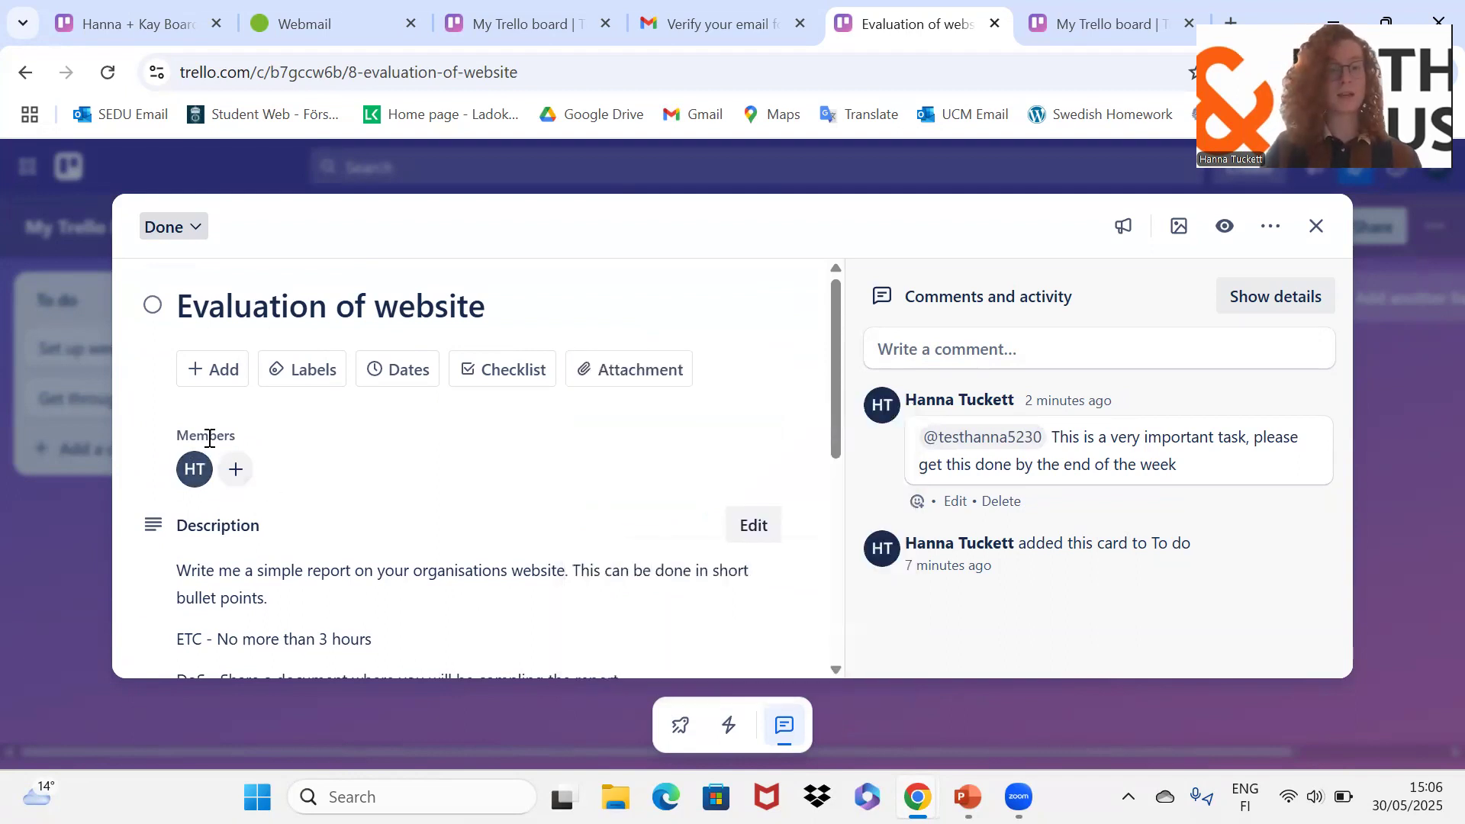
click(1316, 227)
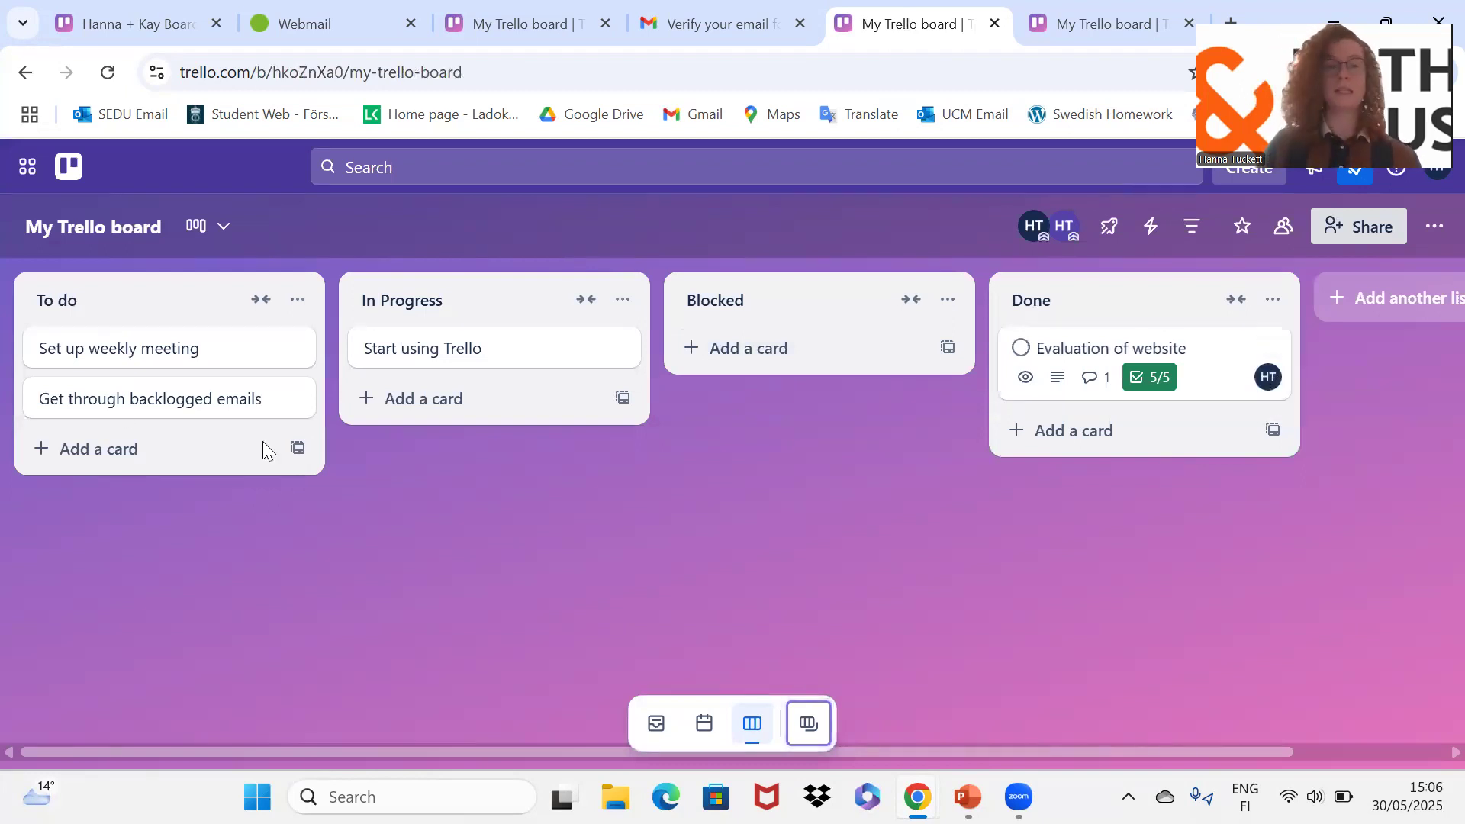
Step: Assign a board member to Set up weekly meeting, then switch to another board
click(153, 345)
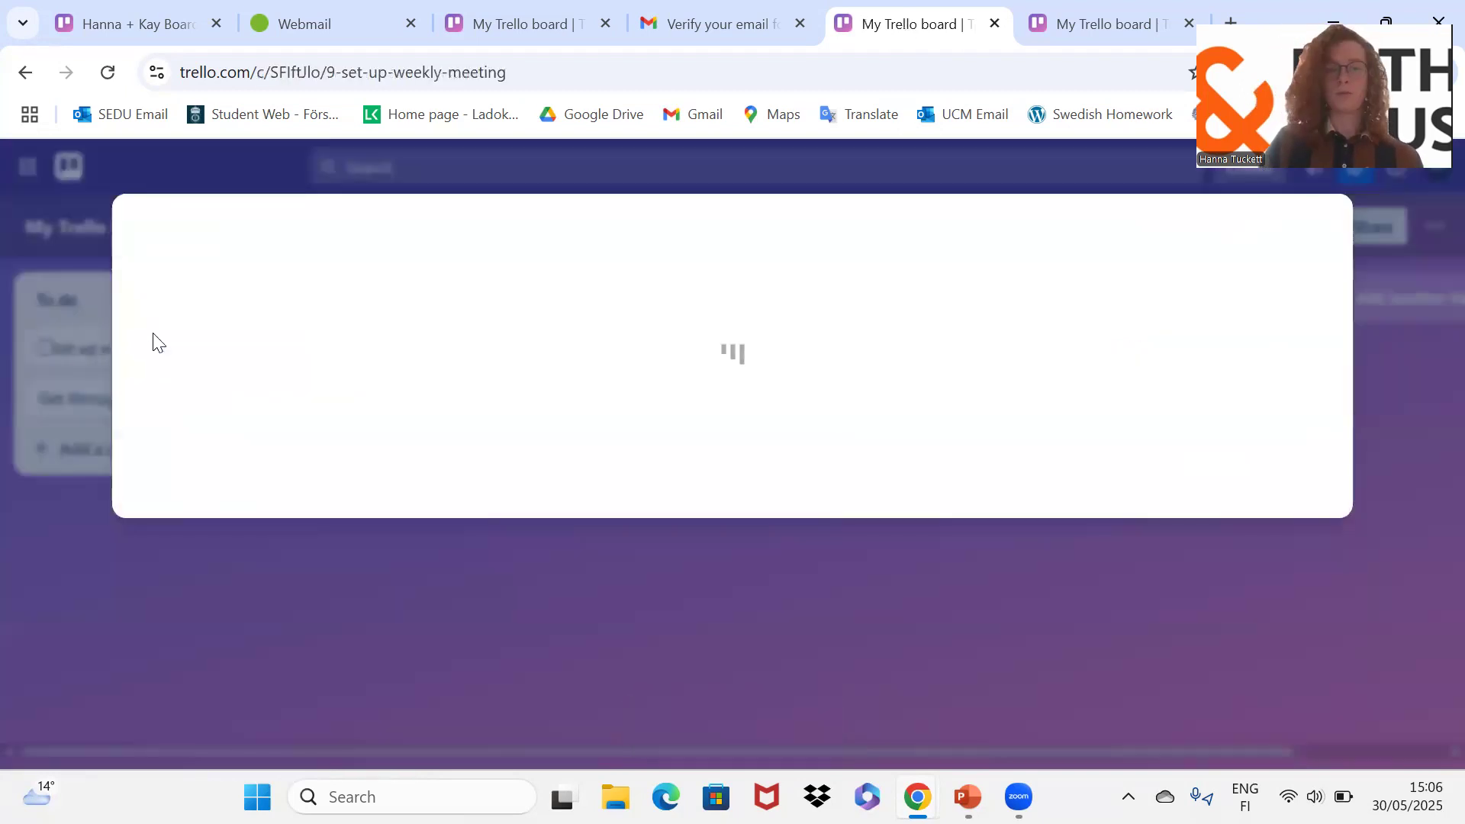
click(588, 374)
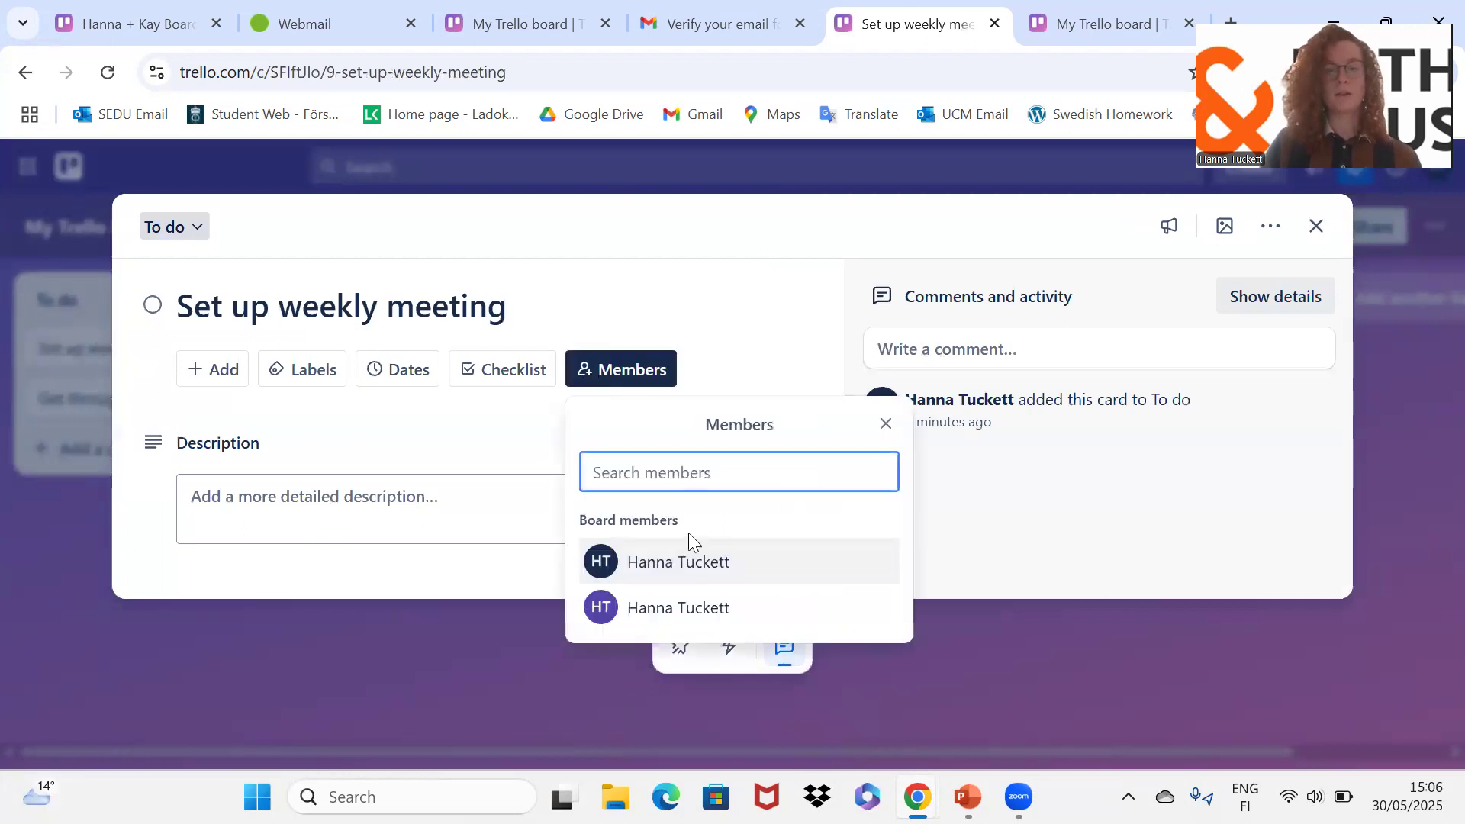
click(671, 610)
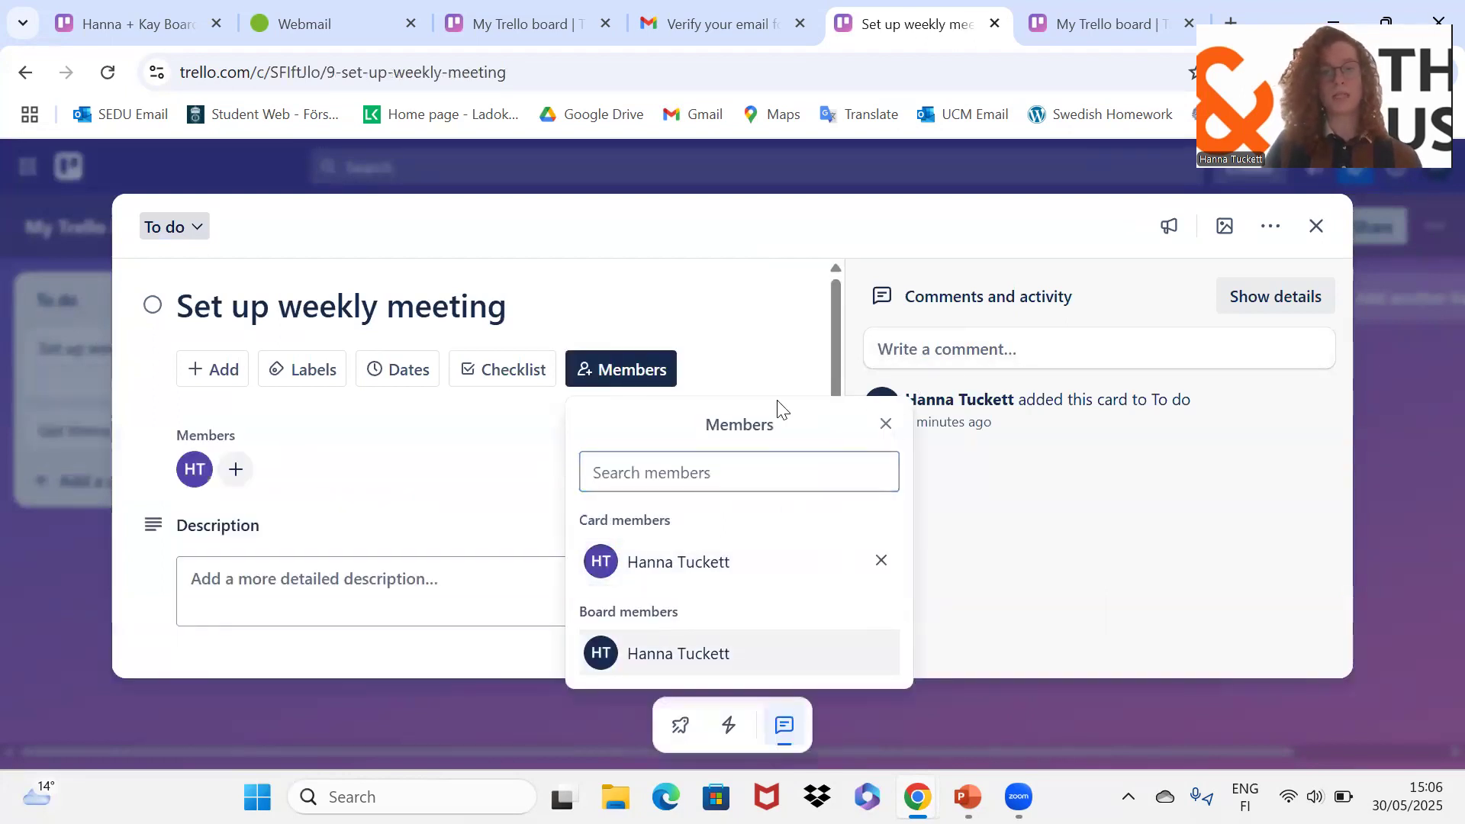
click(885, 423)
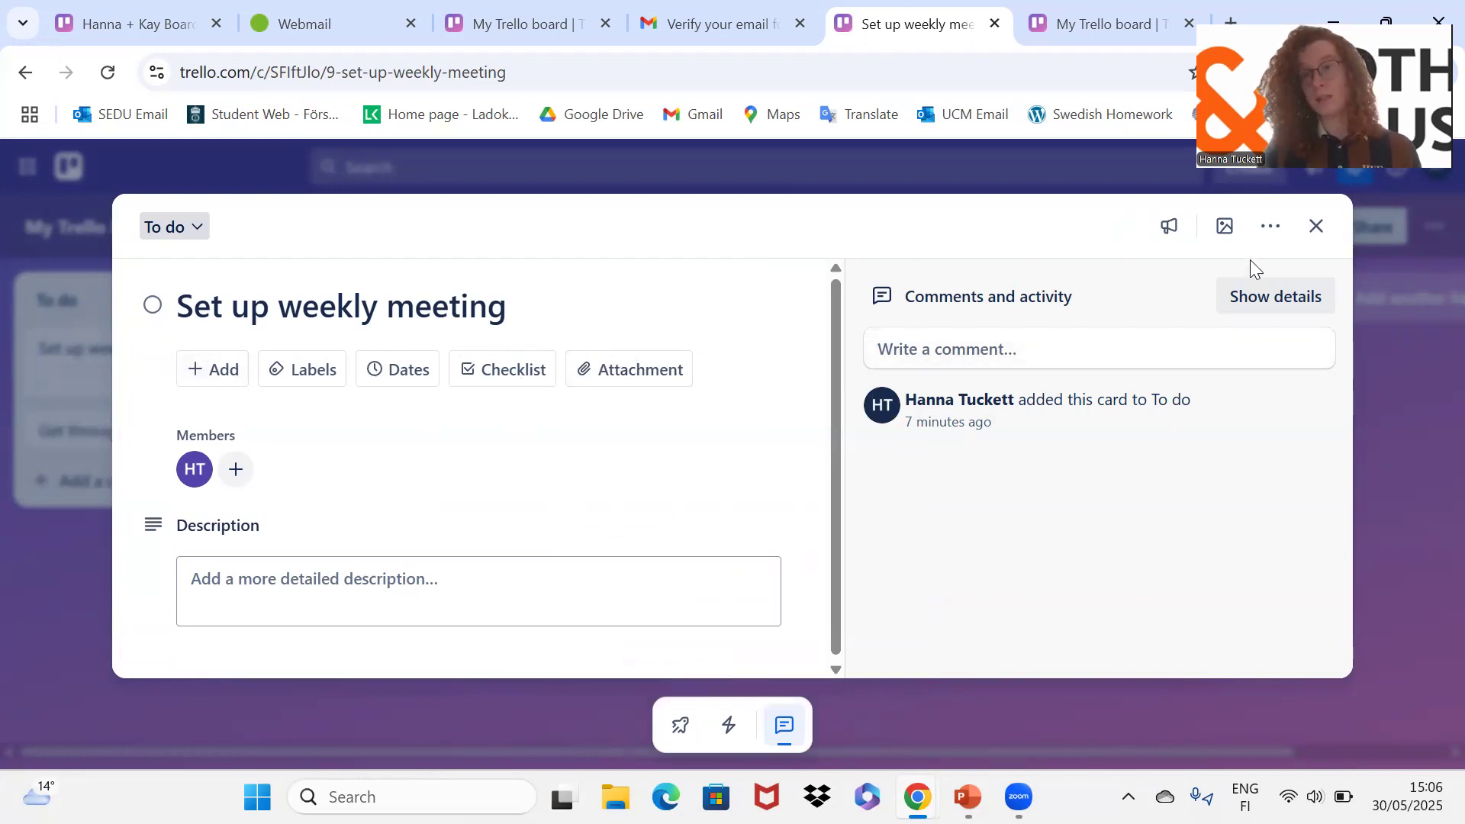
key(Escape)
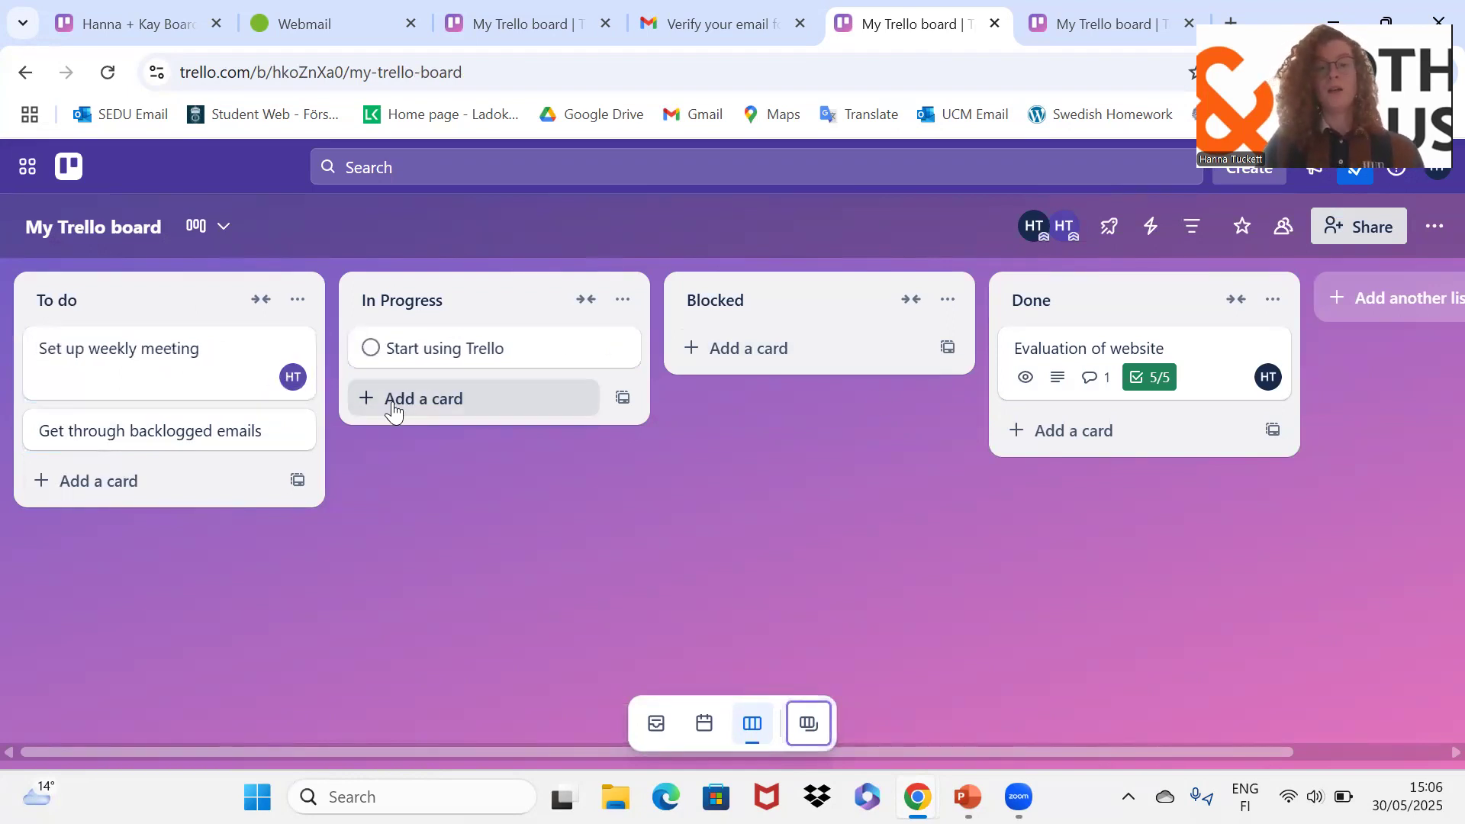
click(528, 23)
Step: Browse the other shared board's To Do, In Progress, Blocked, Done and Reference Materials lists
click(152, 23)
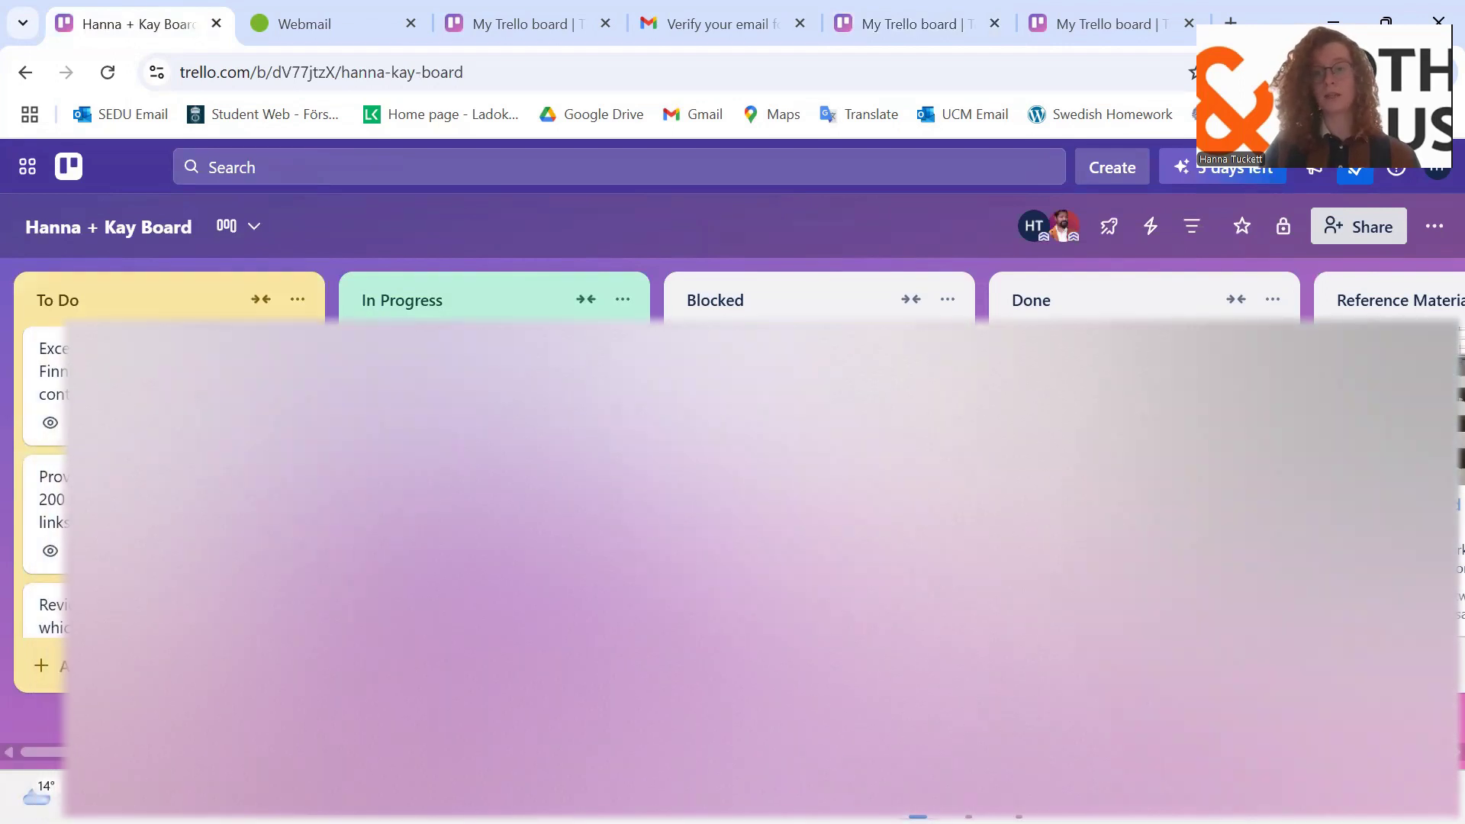
scroll(221, 496, down, 2)
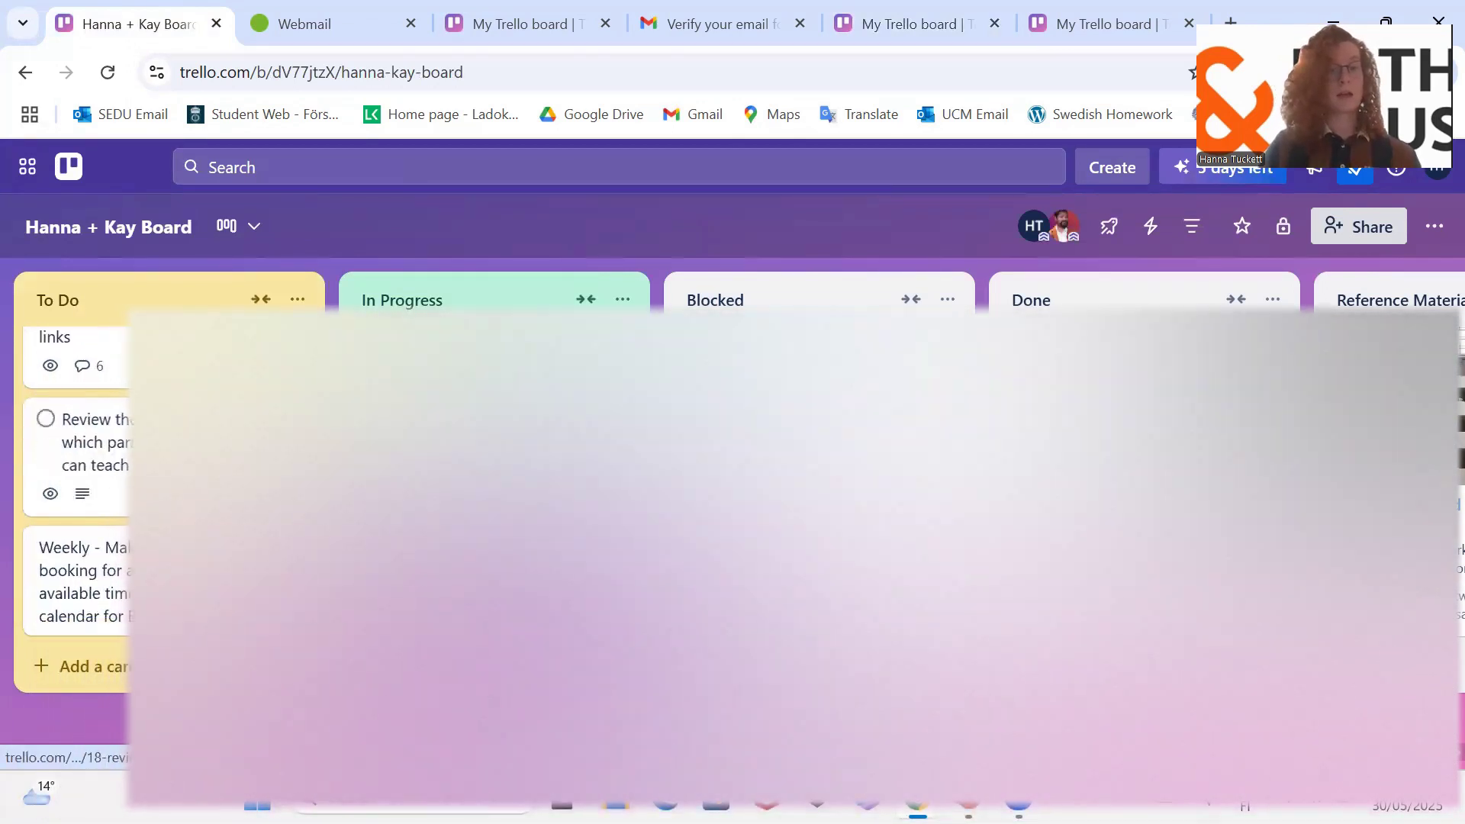
scroll(221, 496, up, 2)
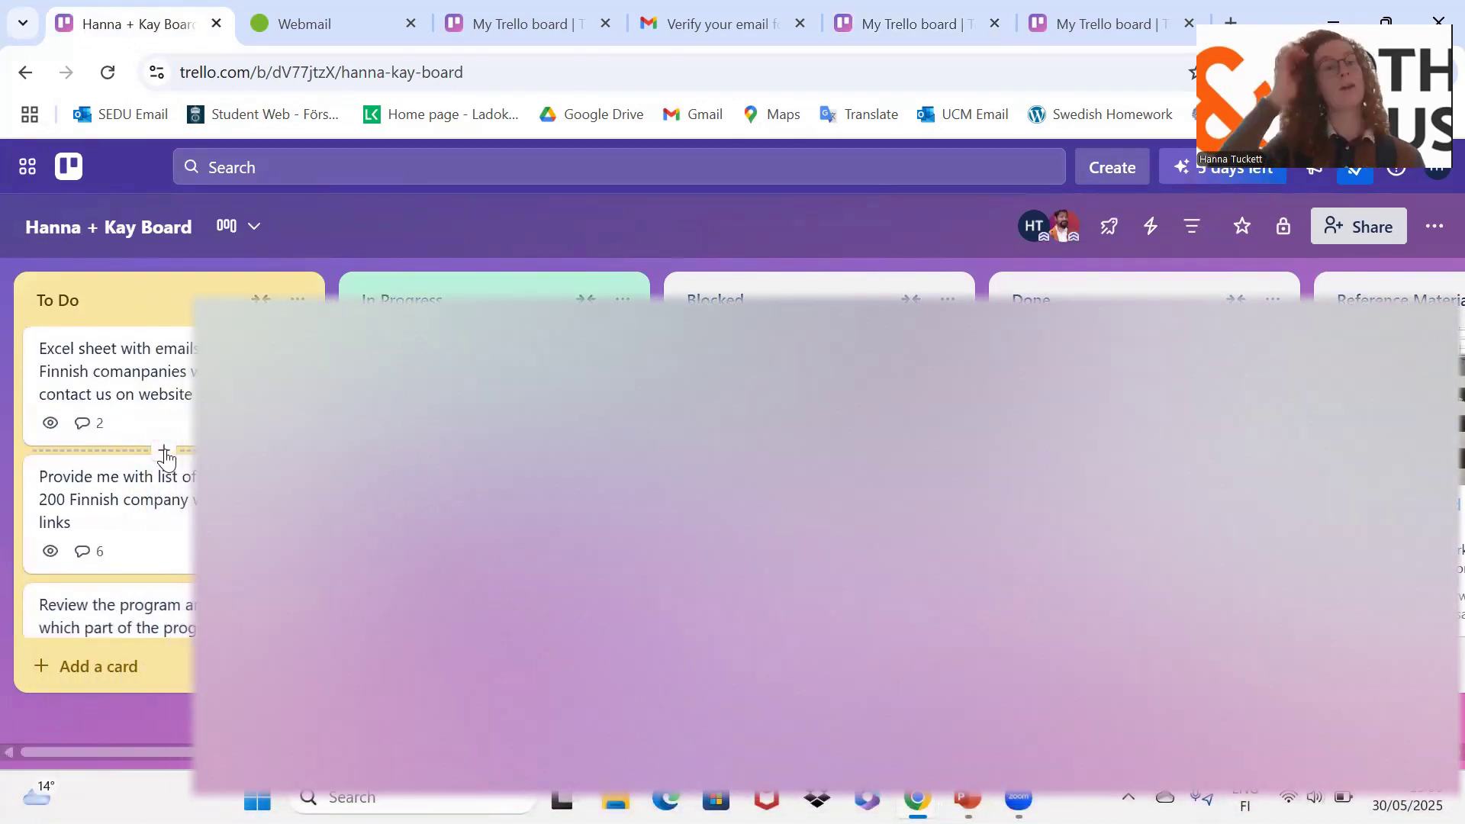
scroll(166, 457, down, 2)
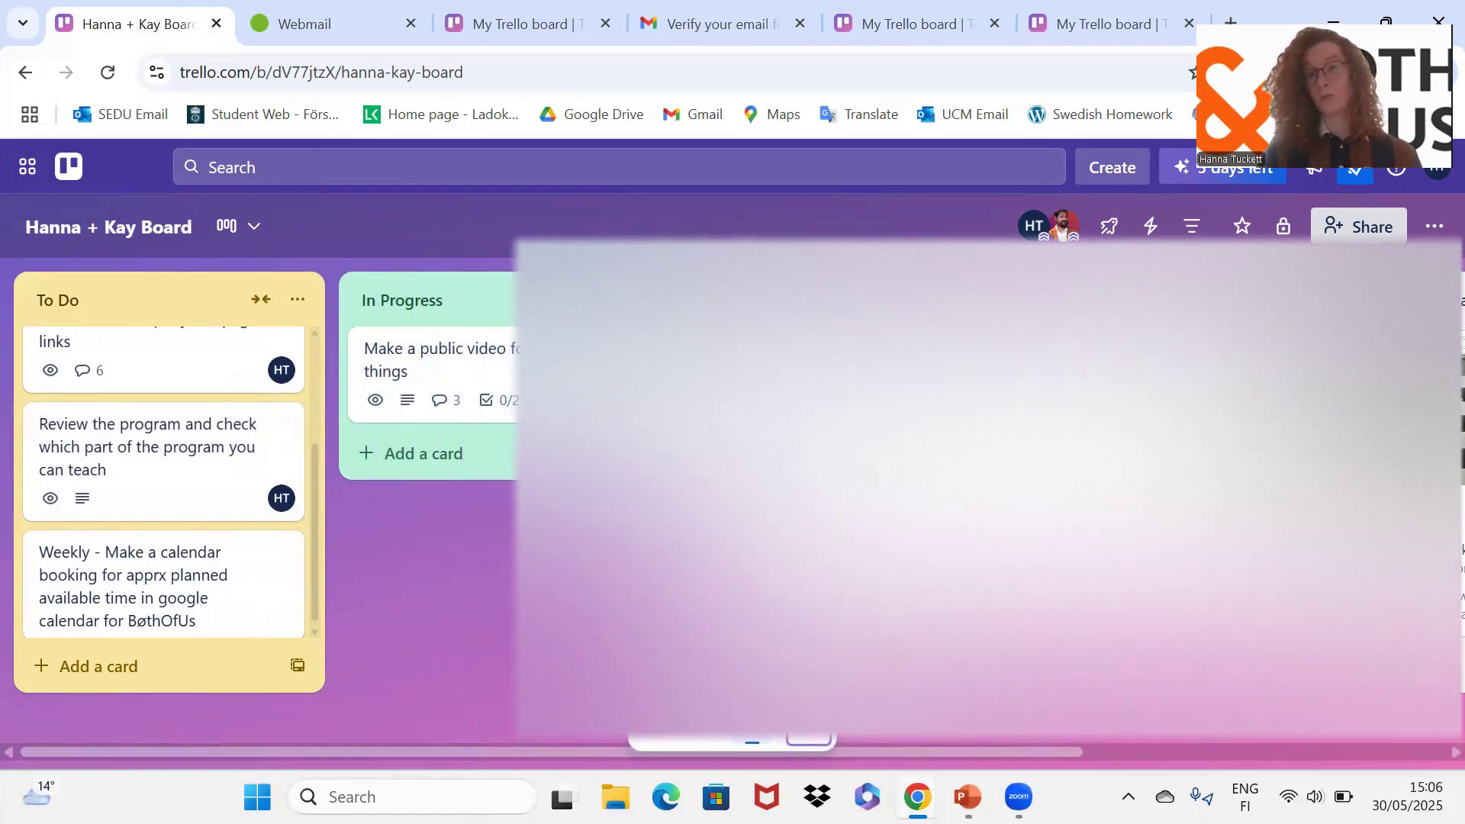
scroll(532, 559, right, 7)
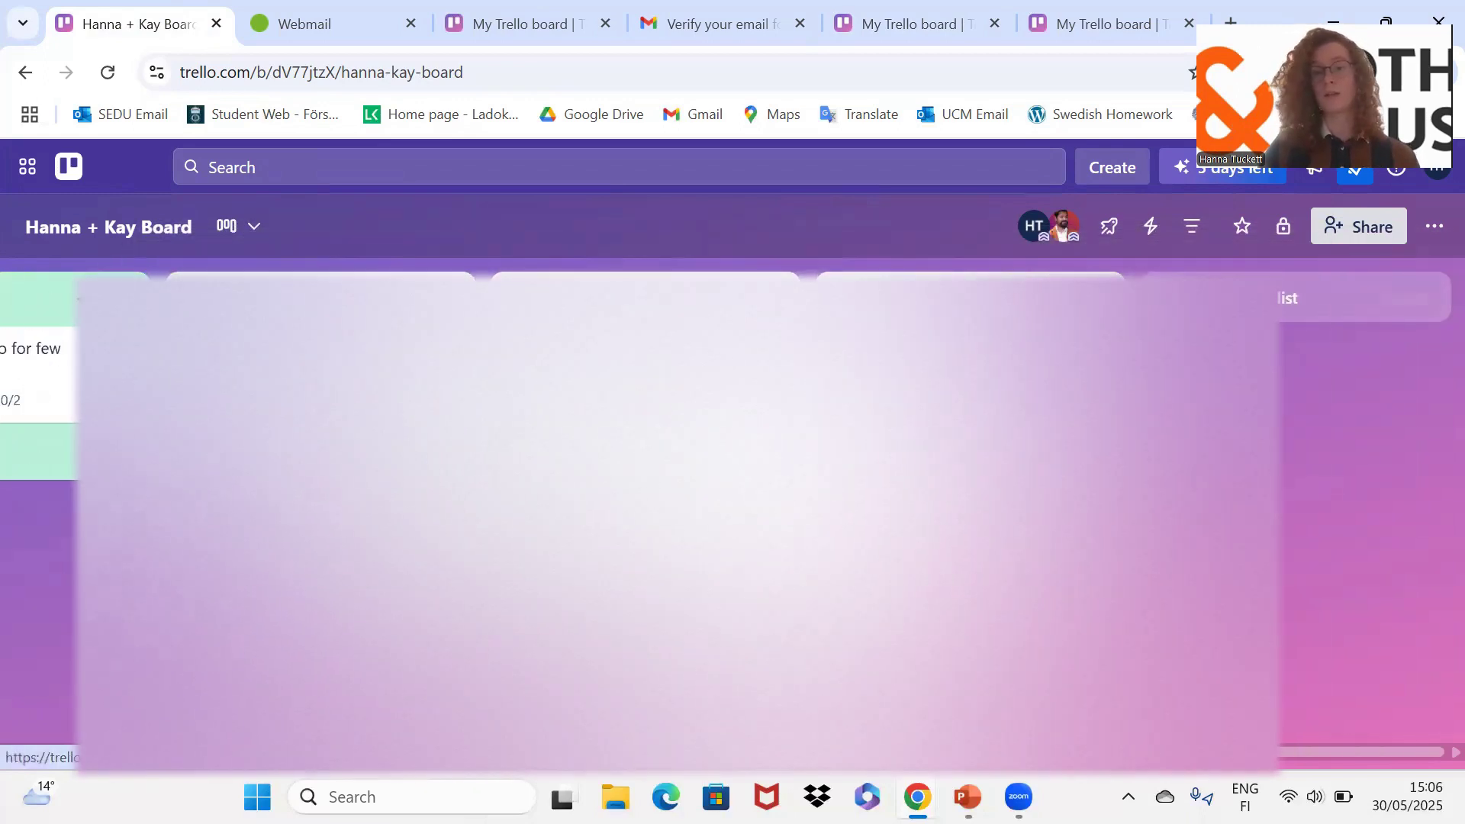
scroll(1373, 550, left, 6)
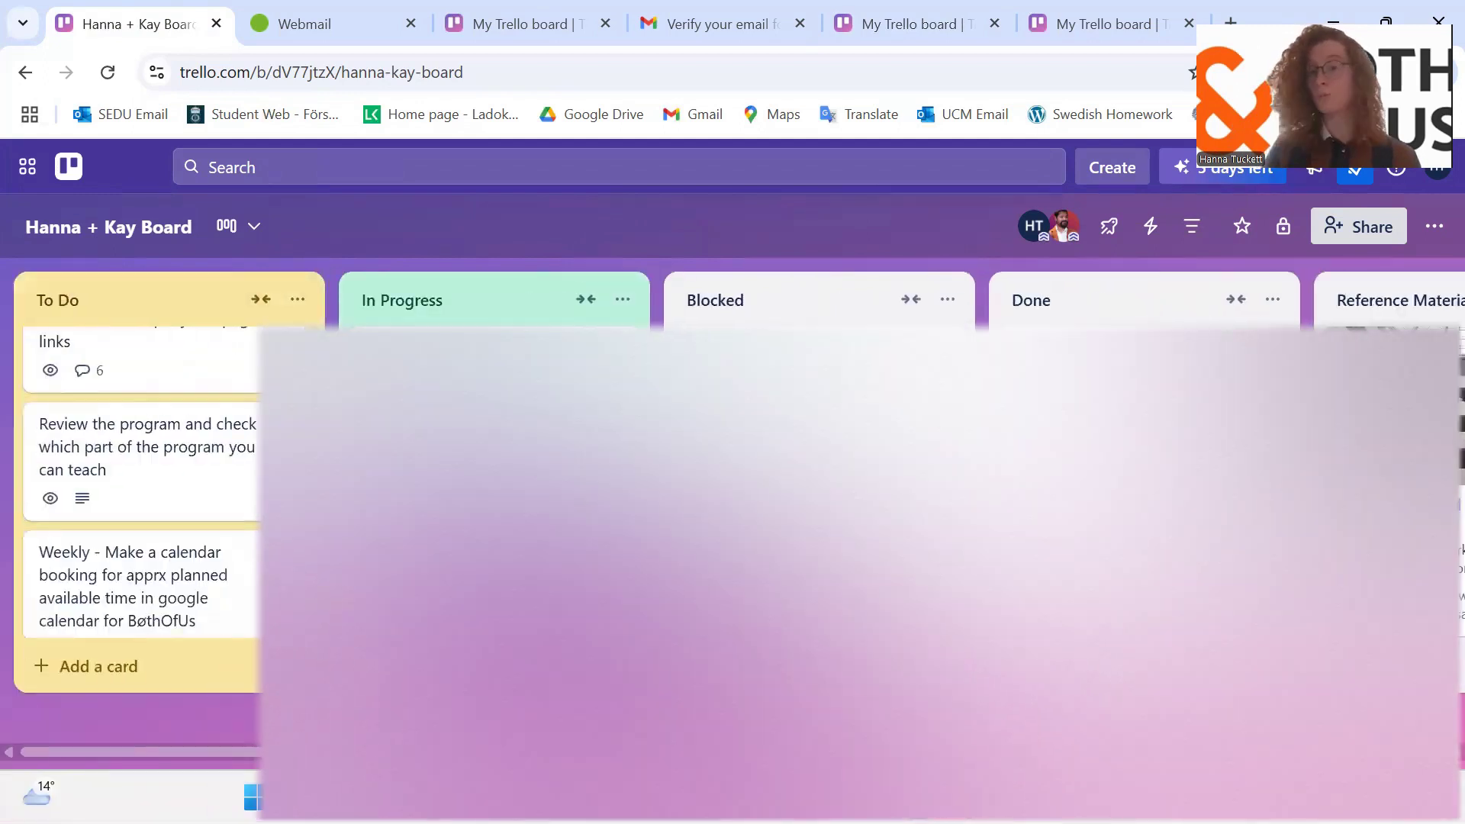